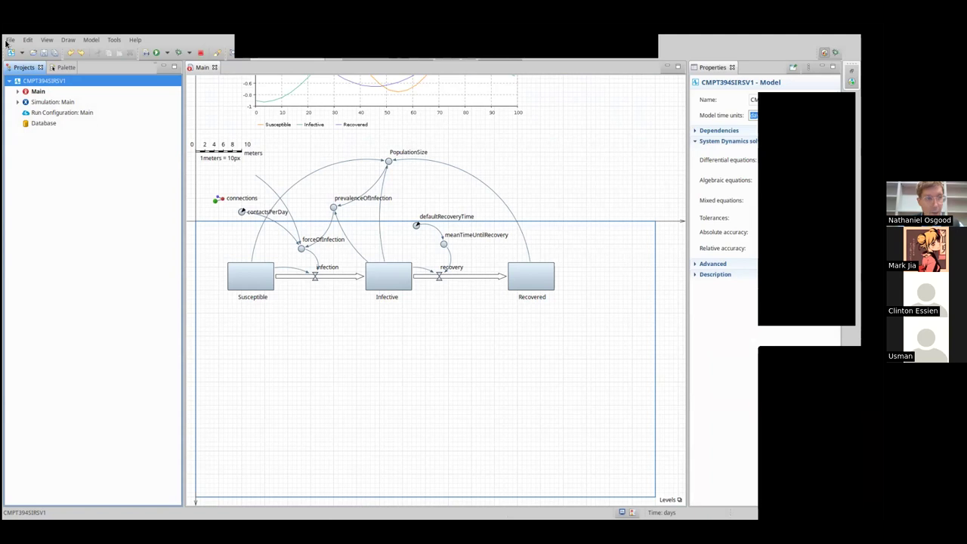
# Save a copy of the CMPT394SIRSV1 model as CMPT394SIRSV2.
pyautogui.click(9, 41)
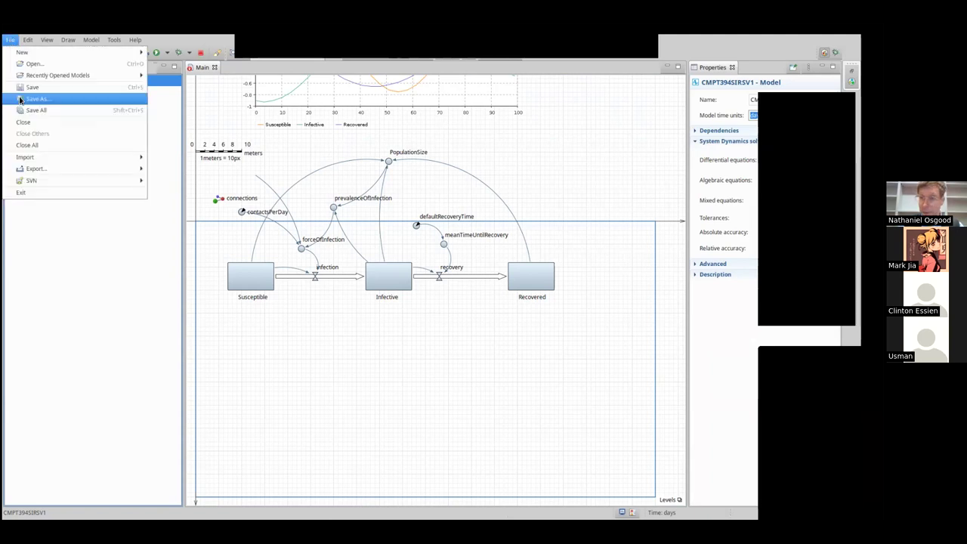
pyautogui.click(20, 97)
pyautogui.press('Return')
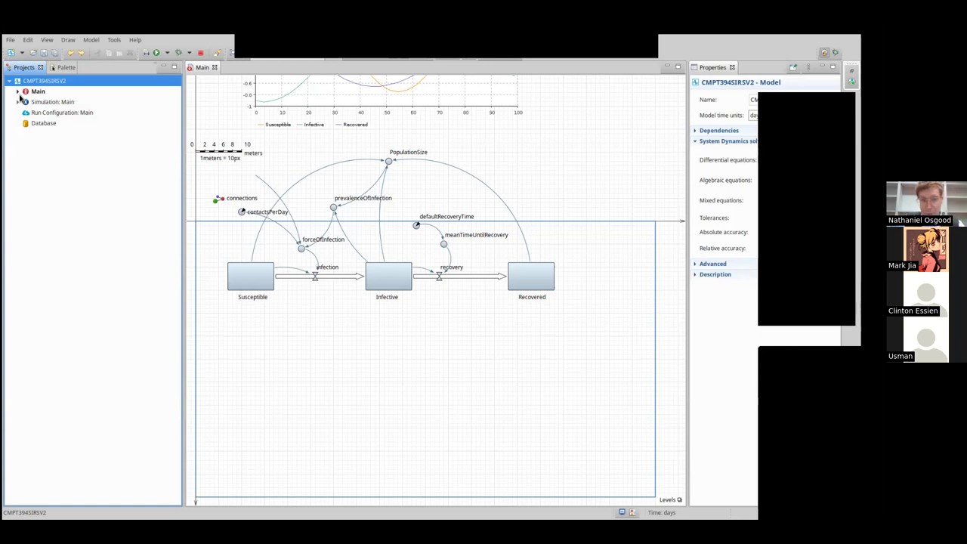
# Try to launch the model's Simulation experiment, proceeding despite the build errors.
pyautogui.click(52, 103)
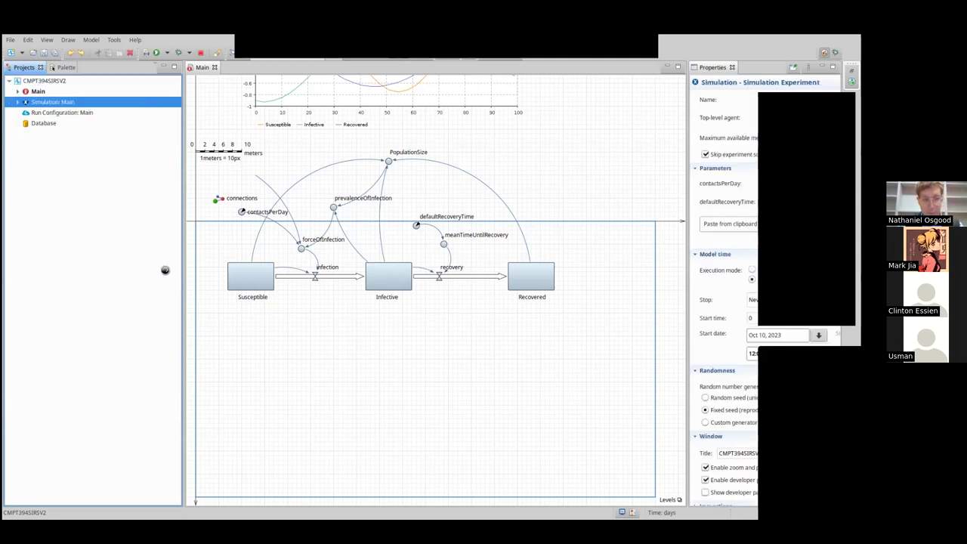
pyautogui.press('F5')
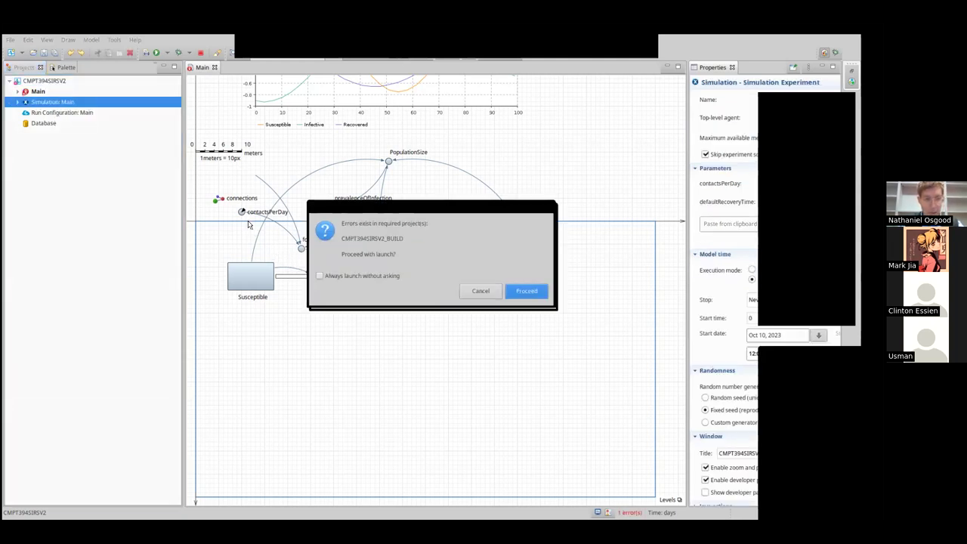
pyautogui.press('Return')
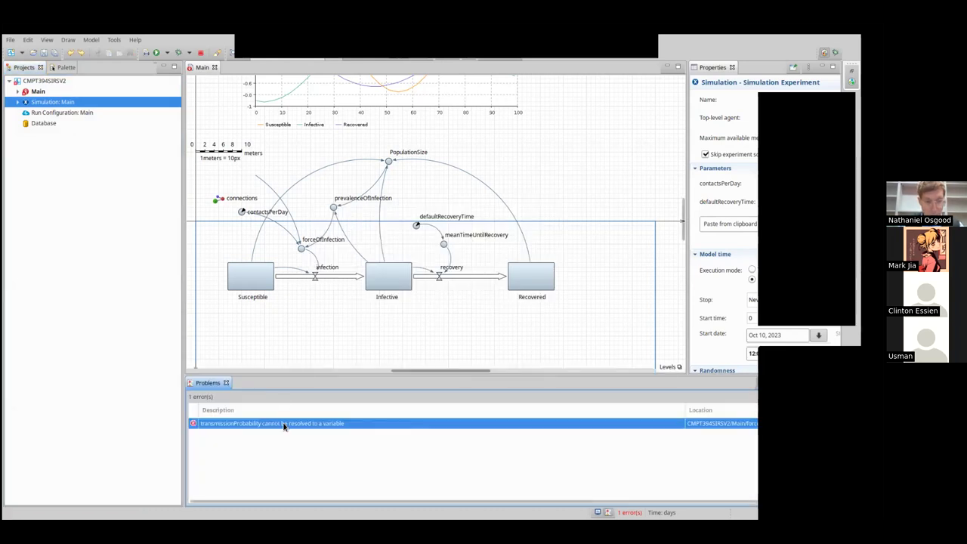
# Undo the deletion of the transmissionProbability parameter and rebuild the model.
pyautogui.click(108, 331)
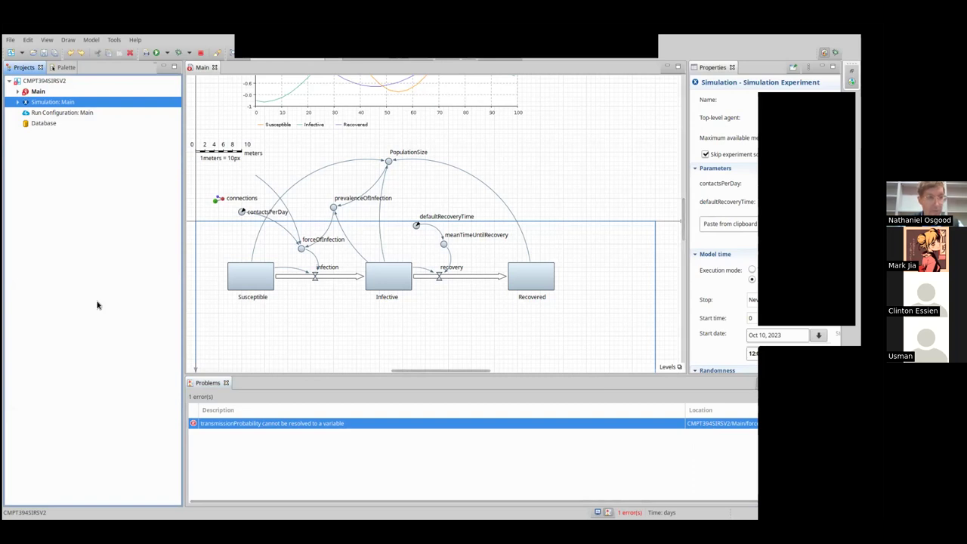
pyautogui.hotkey('ctrl', 'z')
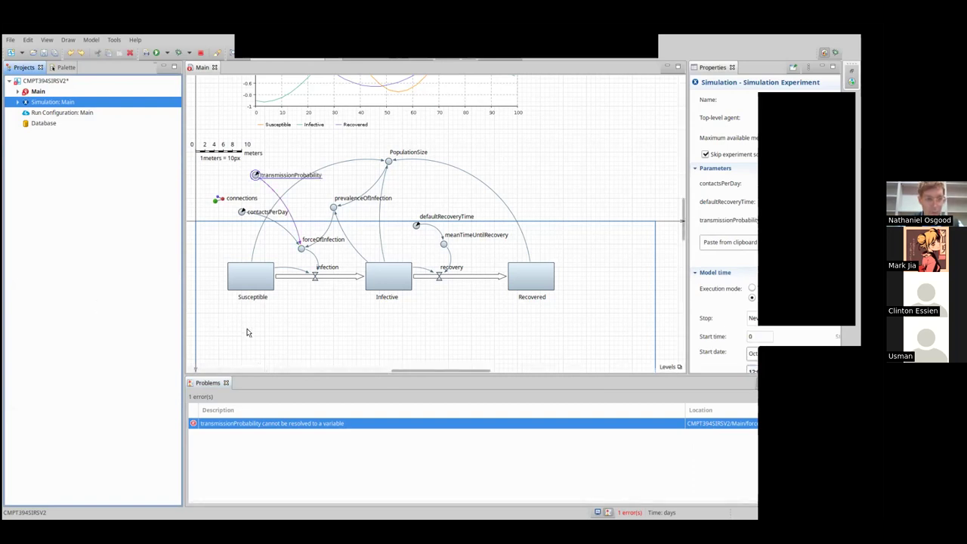
pyautogui.click(145, 54)
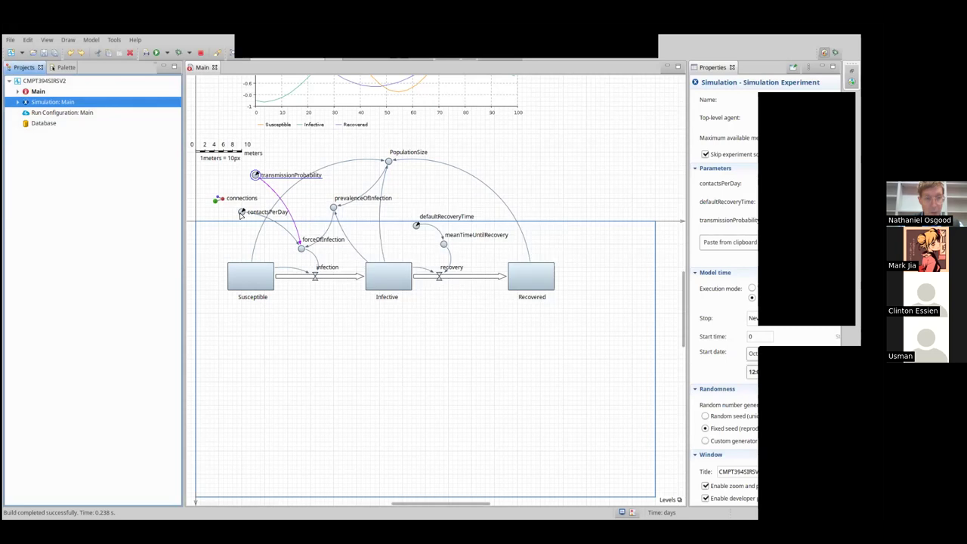
# Run the Simulation experiment of the CMPT394SIRSV2 model.
pyautogui.hotkey('alt', 'Tab')
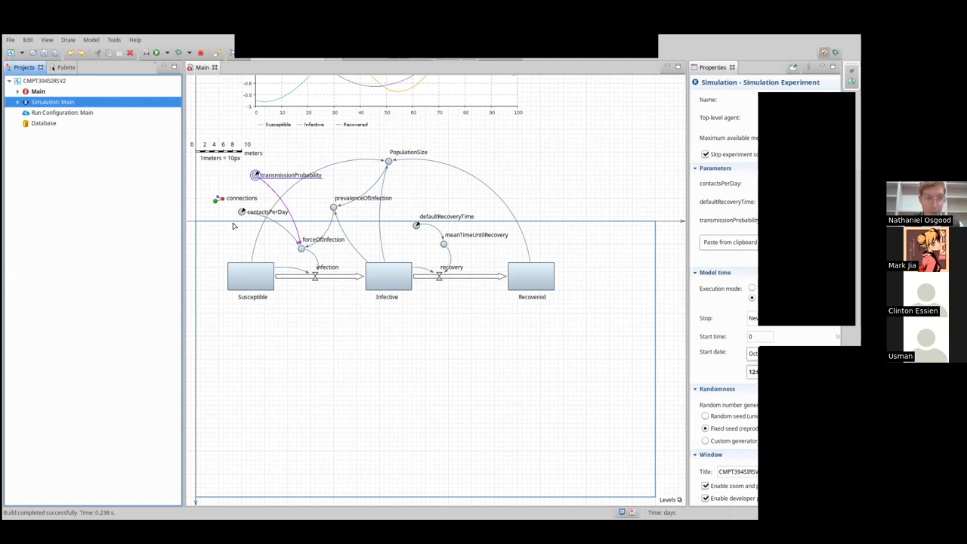
pyautogui.click(18, 102)
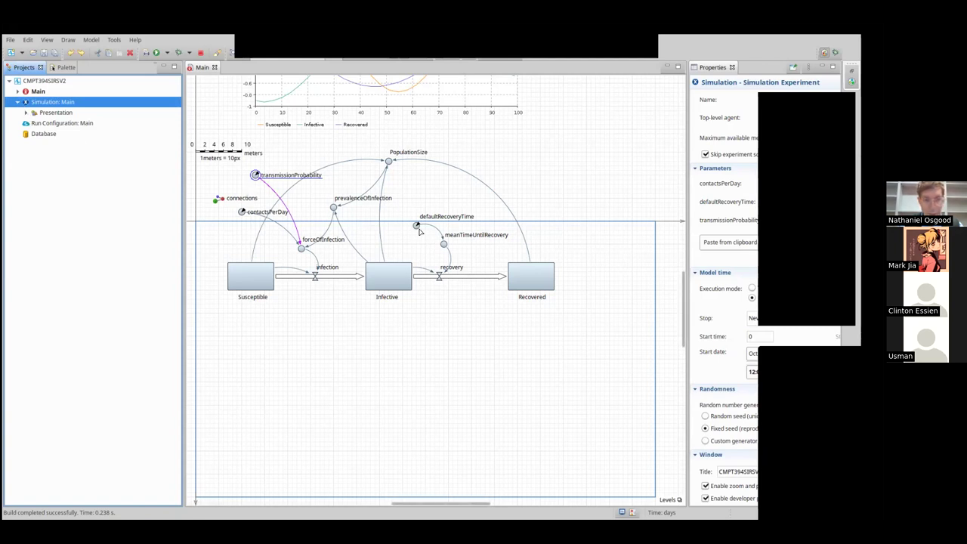
pyautogui.press('F5')
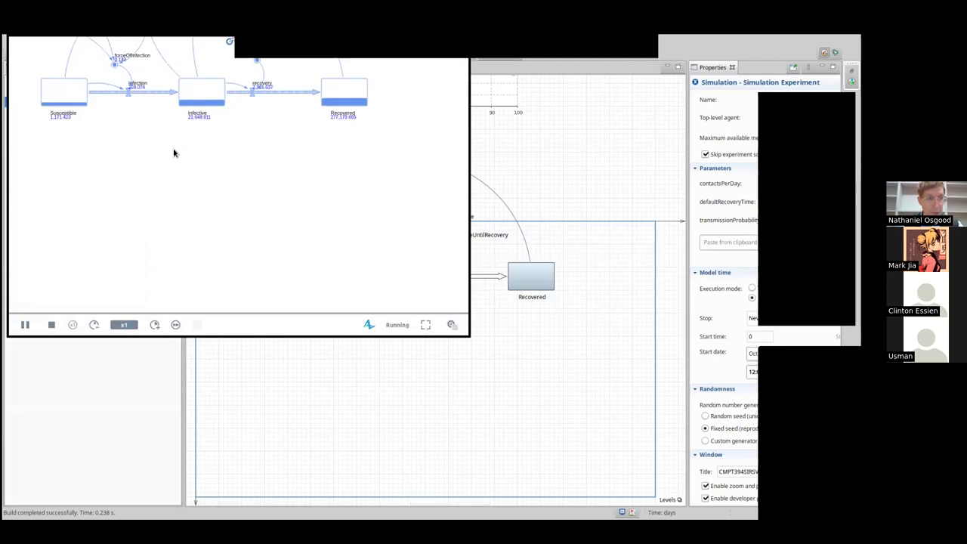
# Inspect the Infective stock in the running model, and enlarge the run window to examine the time plot.
pyautogui.moveTo(179, 160); pyautogui.dragTo(211, 272)
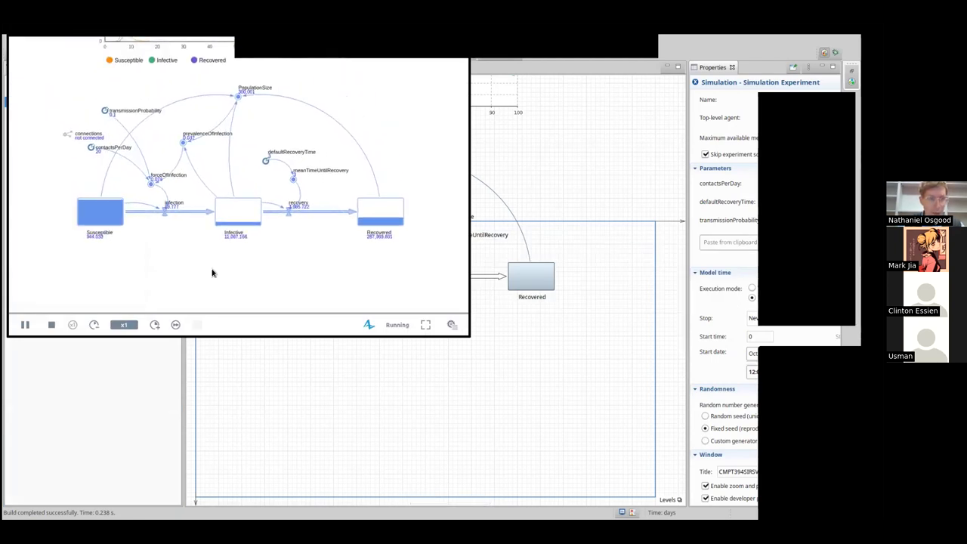
pyautogui.click(261, 220)
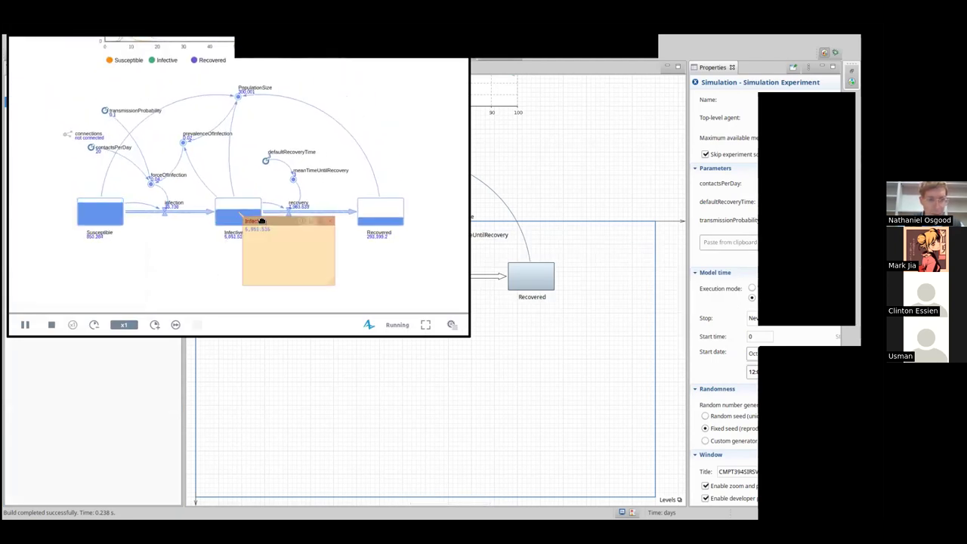
pyautogui.scroll(5, 345, 262)
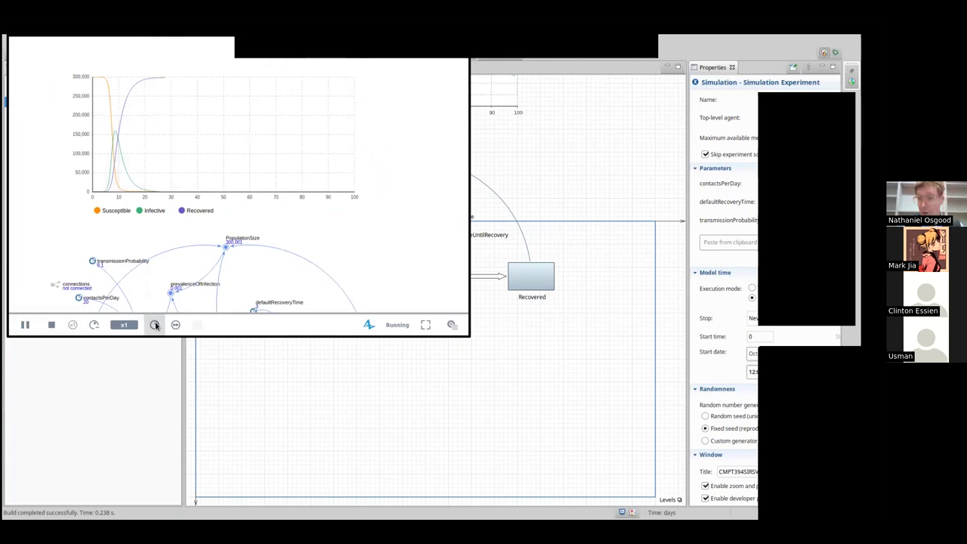
pyautogui.doubleClick(146, 37)
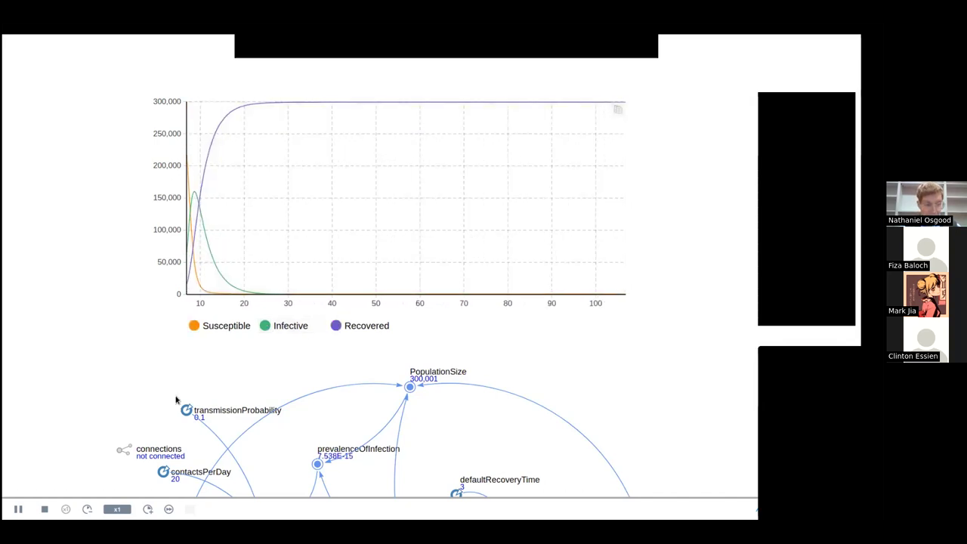
# Pause the simulation run with the time plot in view.
pyautogui.click(18, 510)
pyautogui.click(18, 509)
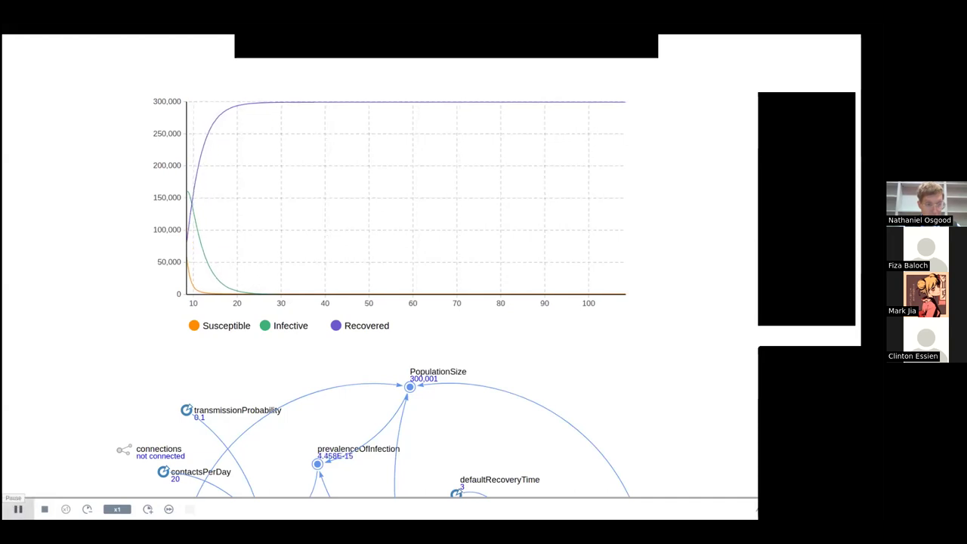
pyautogui.click(18, 509)
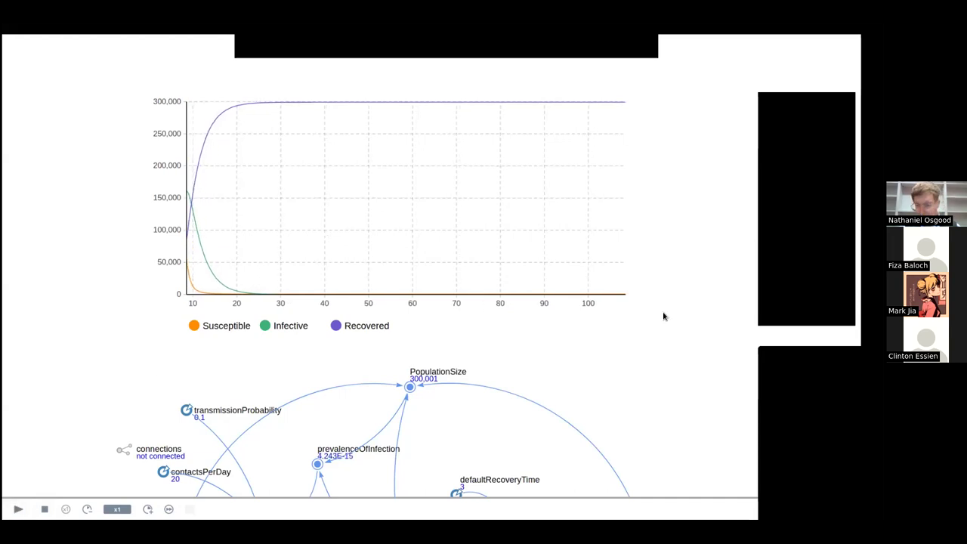
pyautogui.moveTo(681, 396); pyautogui.dragTo(672, 390)
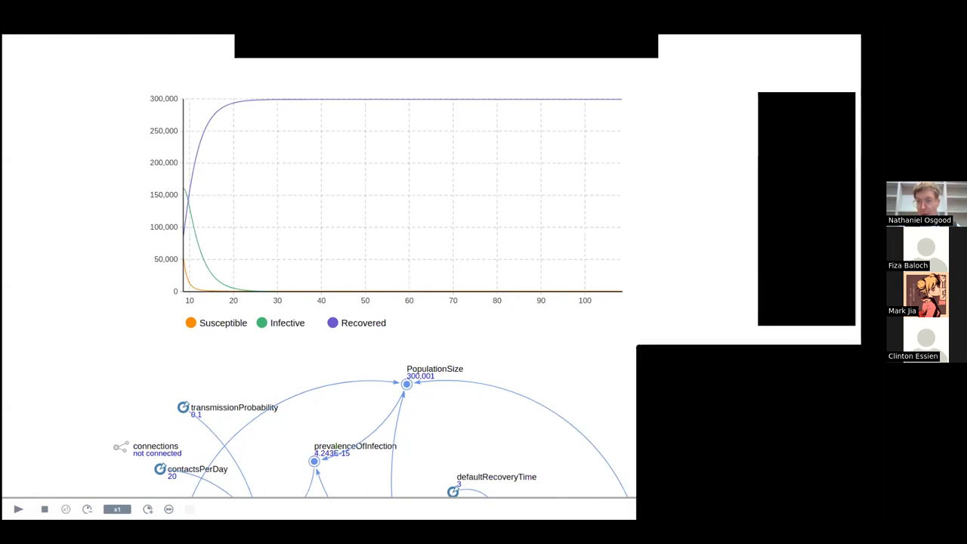
# Switch to the browser and go from the Canvas course's assignments to the Models Built In Class module on its home page.
pyautogui.hotkey('alt', 'Tab')
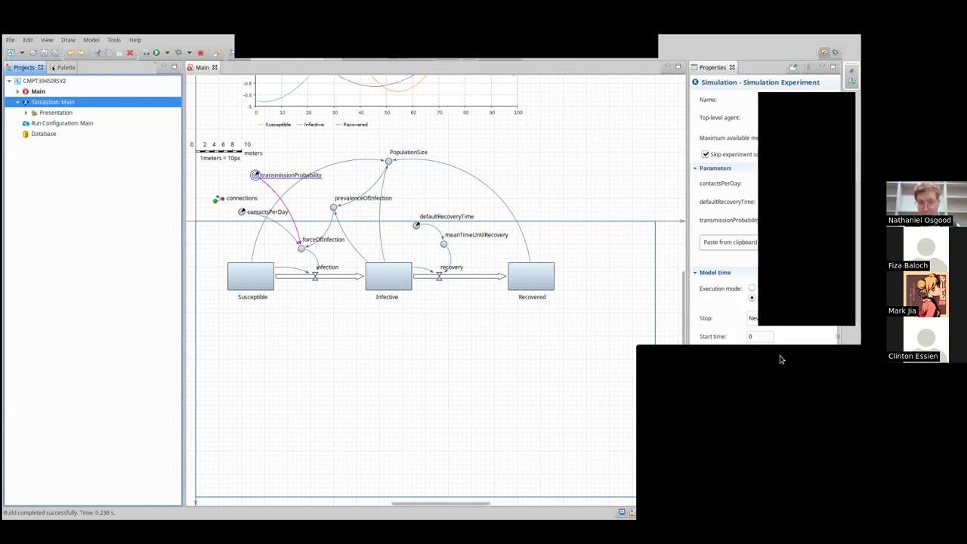
pyautogui.click(693, 371)
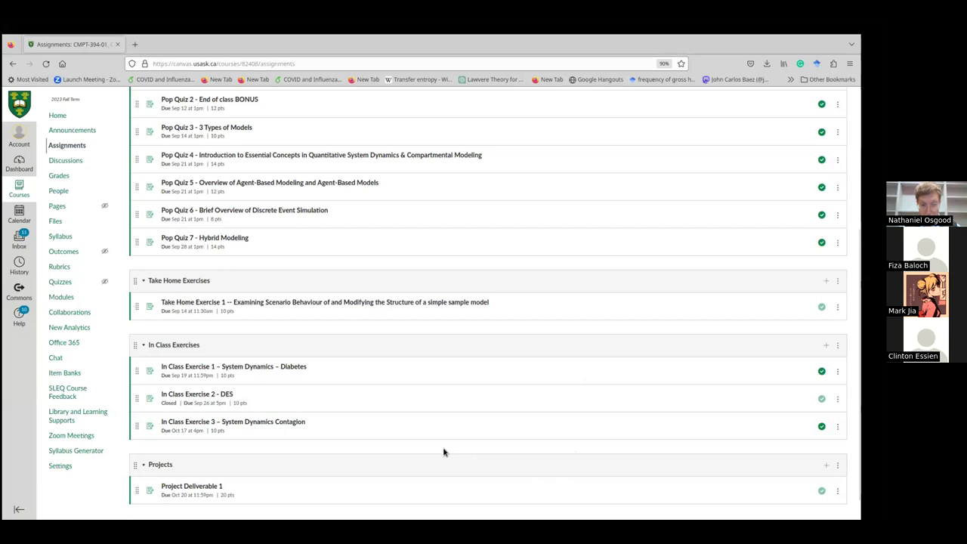
pyautogui.scroll(3, 431, 452)
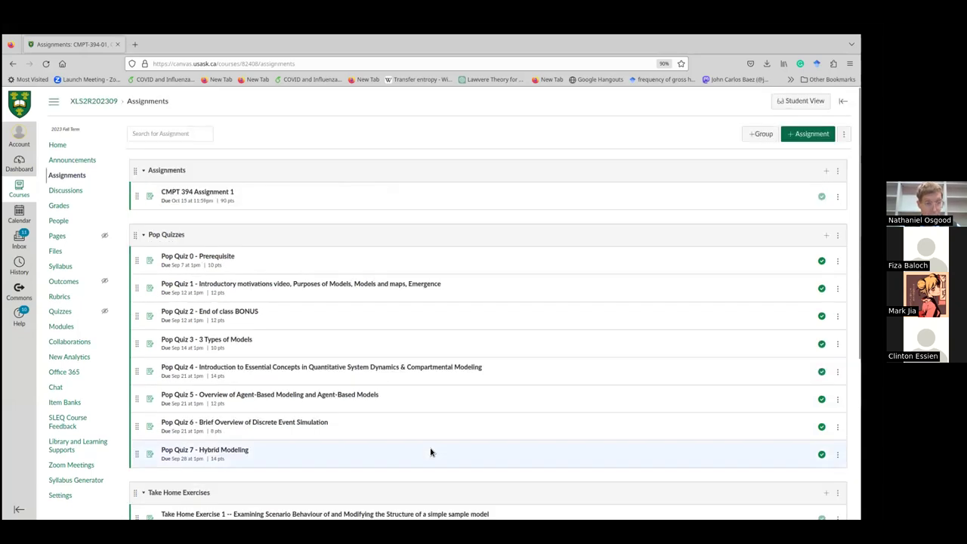
pyautogui.scroll(-5, 431, 452)
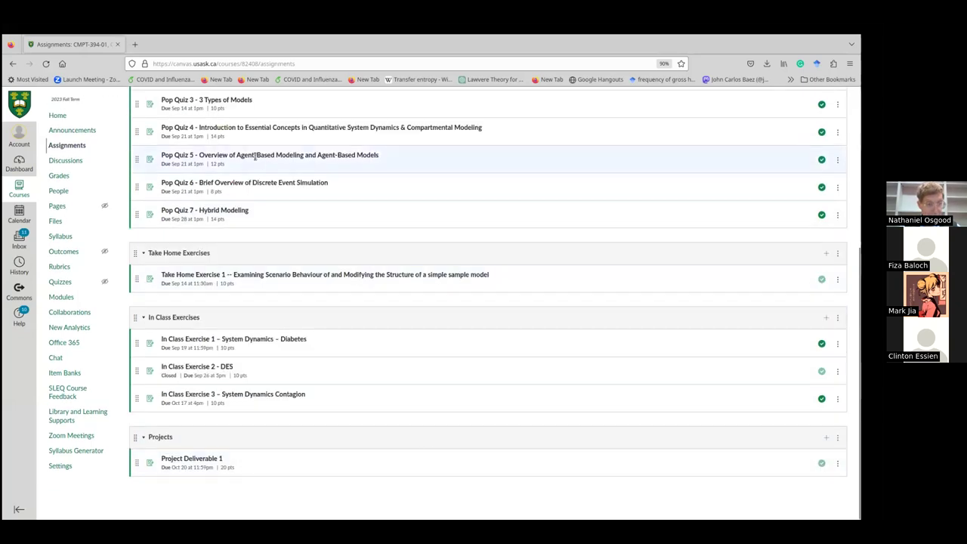
pyautogui.click(59, 115)
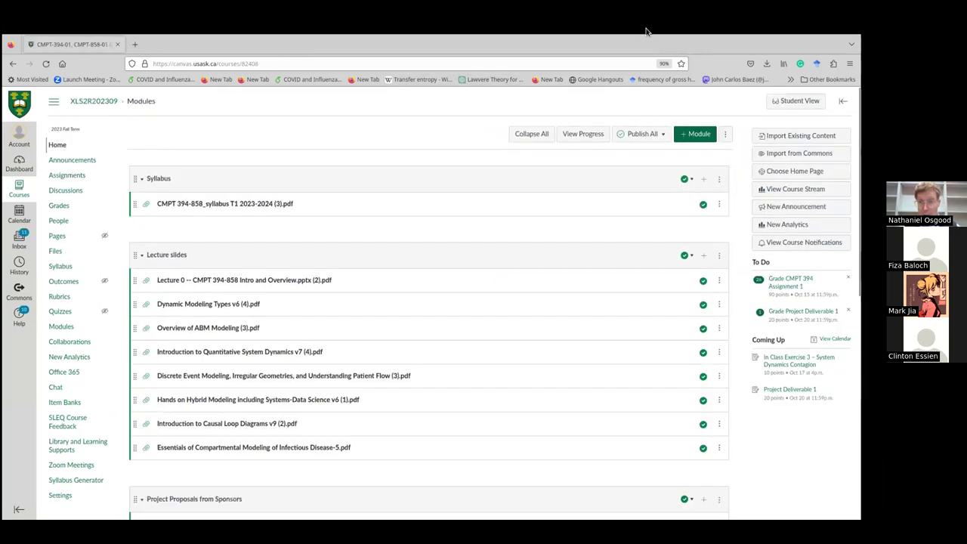
pyautogui.scroll(-10, 434, 293)
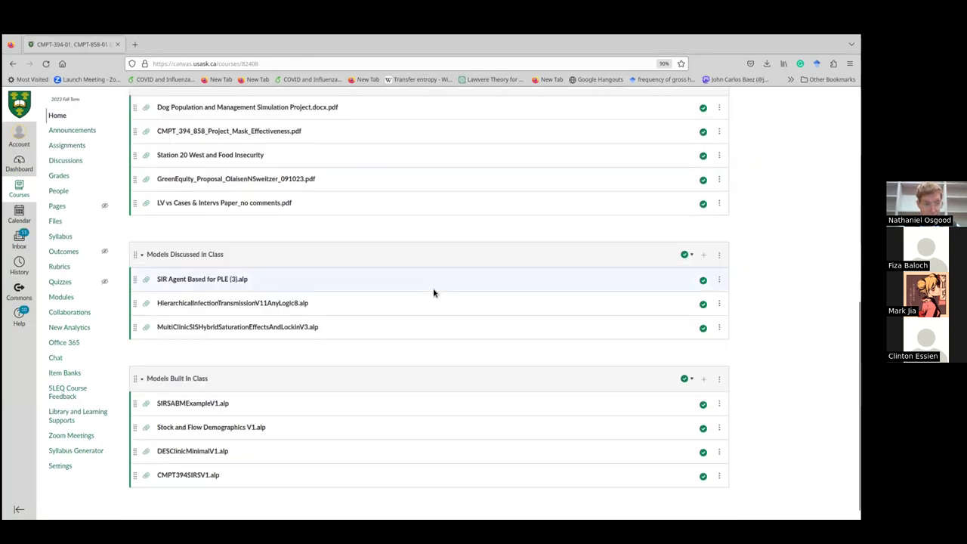
# Upload CMPT394SIRSV2.alp from the Models folder as a new file item in the Models Built In Class module.
pyautogui.click(704, 362)
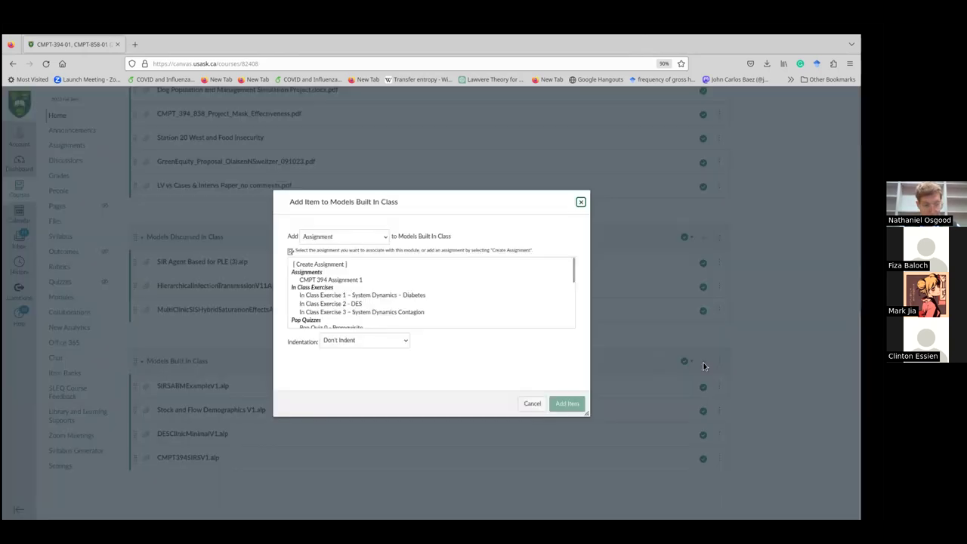
pyautogui.click(331, 238)
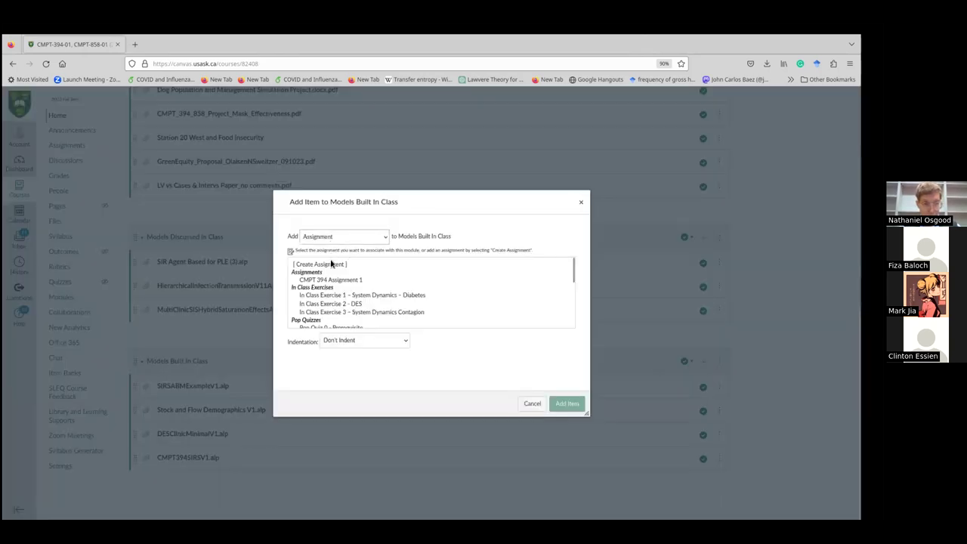
pyautogui.click(328, 262)
pyautogui.click(328, 264)
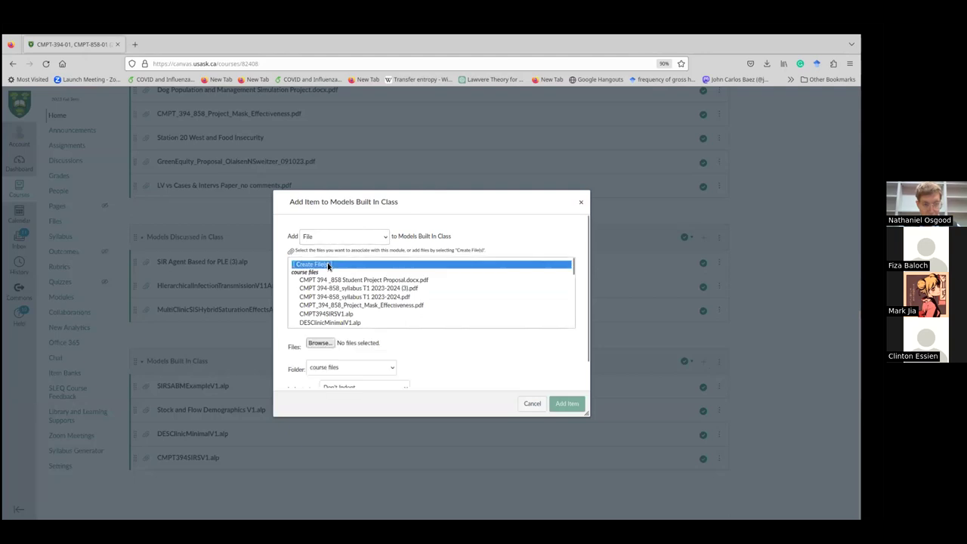
pyautogui.click(319, 343)
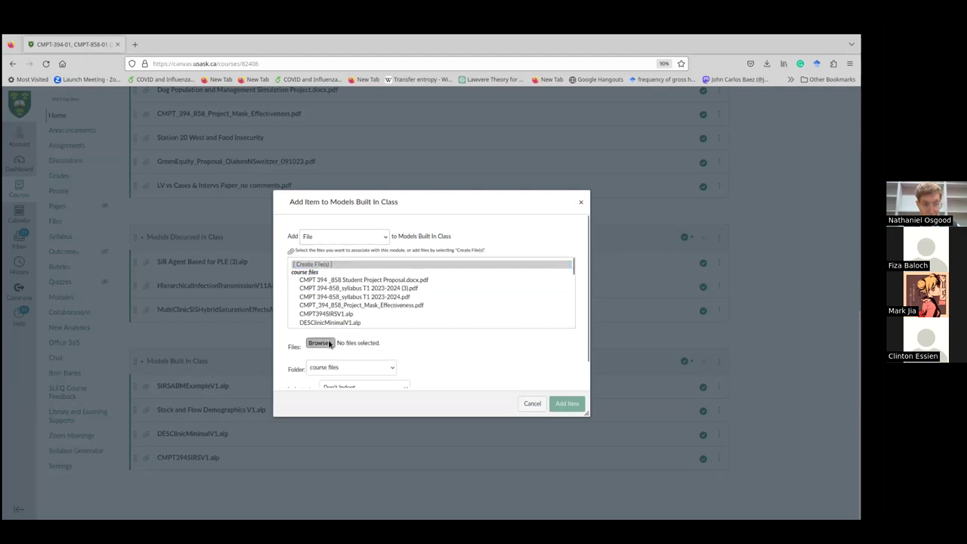
pyautogui.click(270, 99)
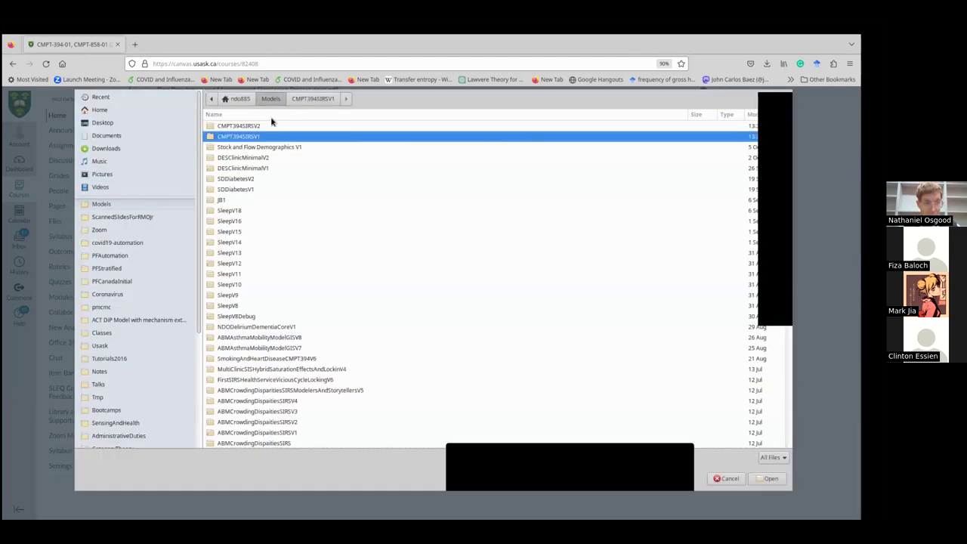
pyautogui.doubleClick(252, 135)
pyautogui.press('Return')
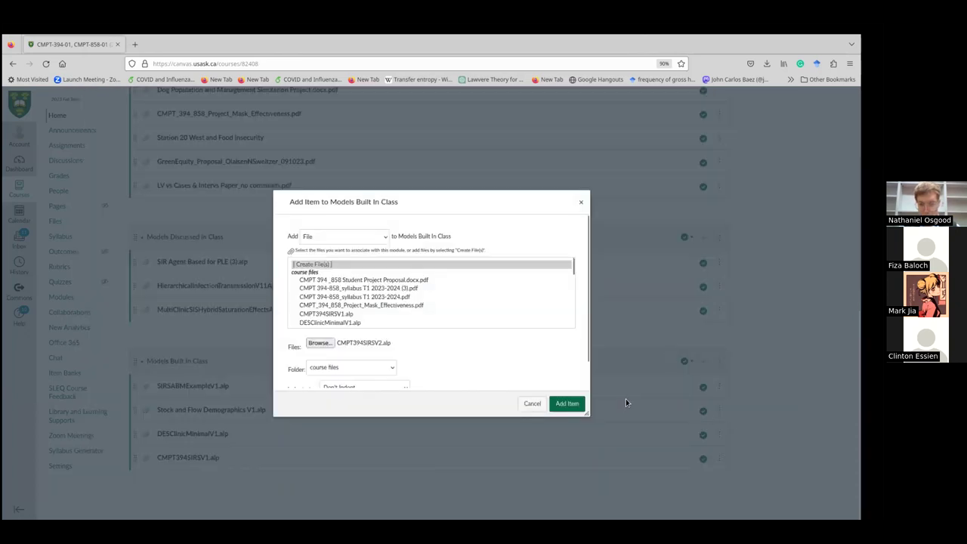
pyautogui.click(572, 402)
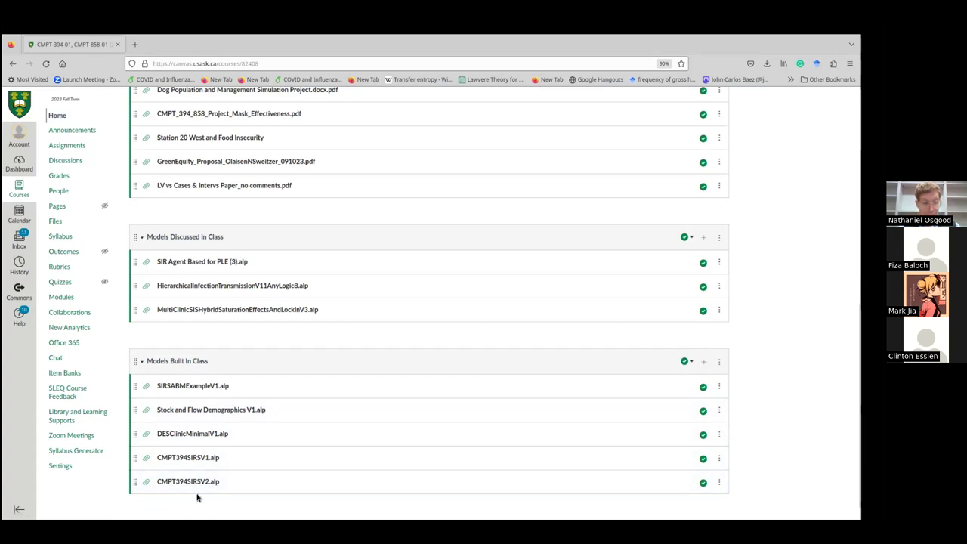
# Switch back to AnyLogic, run the Simulation experiment again and raise its execution speed to x5.
pyautogui.hotkey('alt', 'Tab')
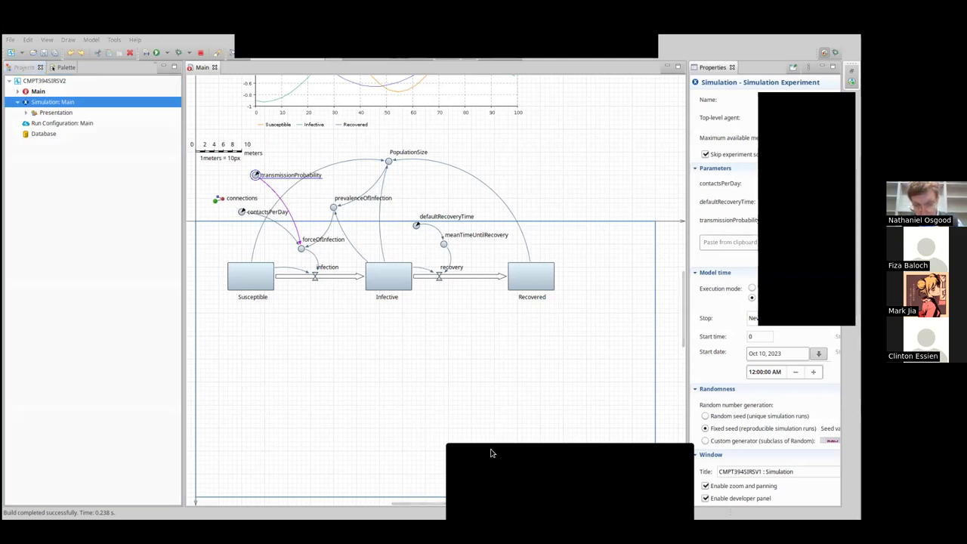
pyautogui.moveTo(493, 449); pyautogui.dragTo(683, 324)
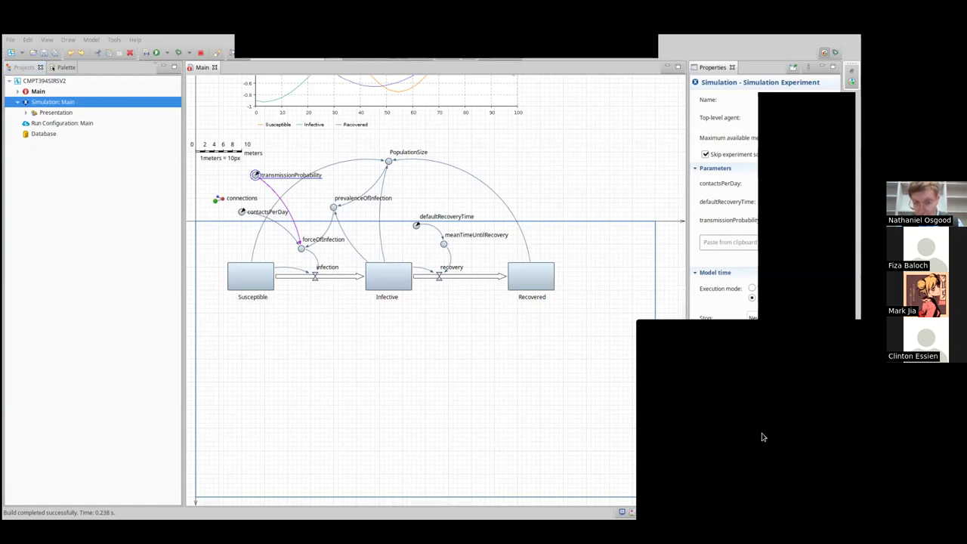
pyautogui.rightClick(46, 105)
pyautogui.click(81, 239)
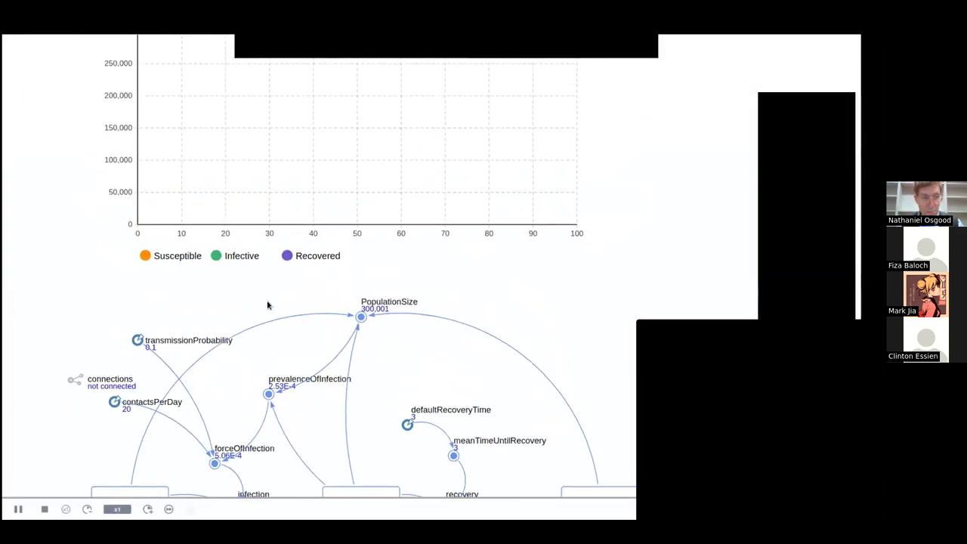
pyautogui.click(147, 508)
pyautogui.click(148, 508)
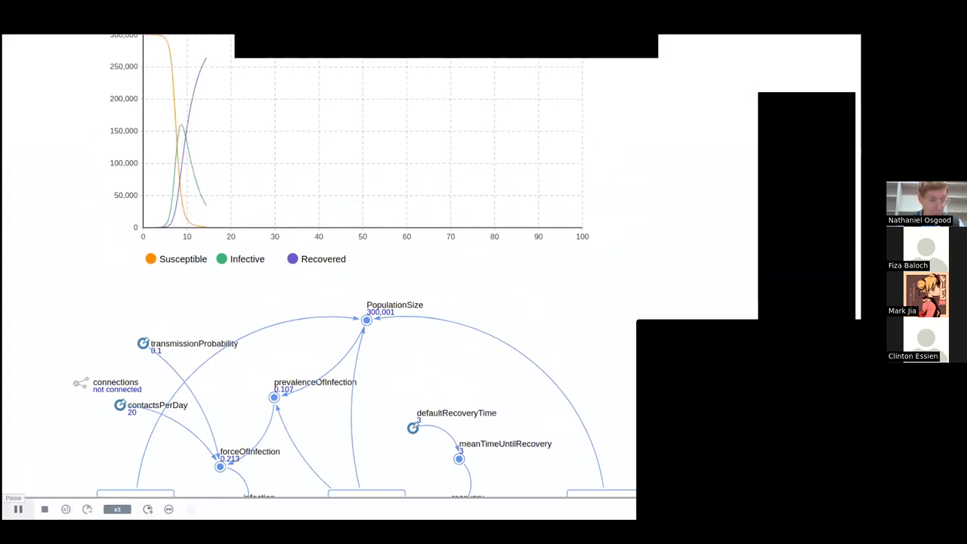
# Pause the simulation run and examine the Infective curve's peak in the time plot alongside the stock-and-flow diagram.
pyautogui.click(25, 507)
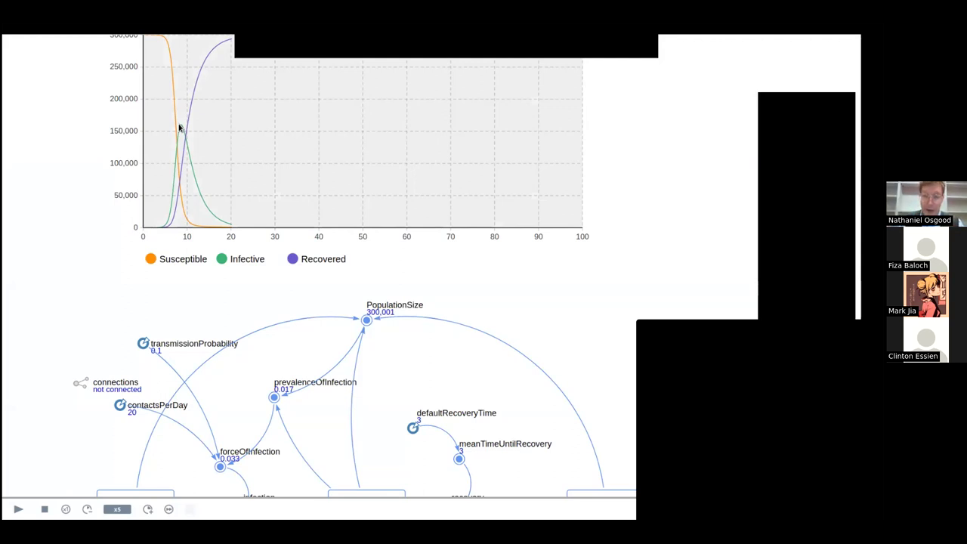
pyautogui.scroll(-3, 179, 128)
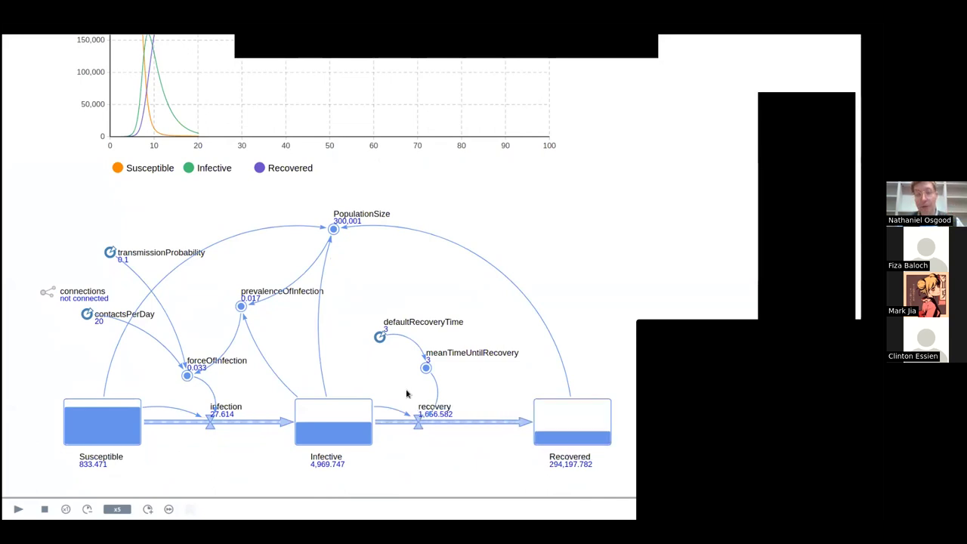
pyautogui.scroll(4, 356, 328)
pyautogui.hscroll(-2, 355, 328)
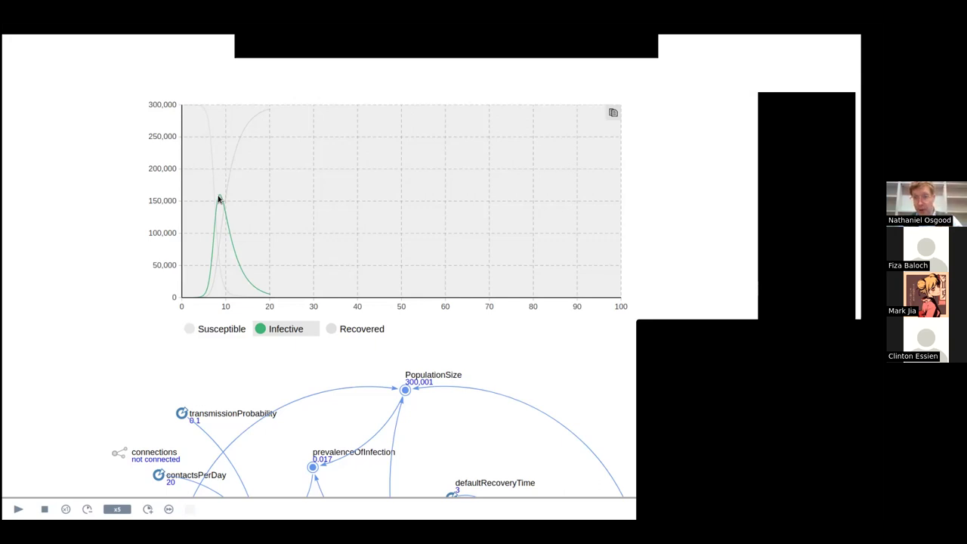
pyautogui.scroll(-3, 203, 358)
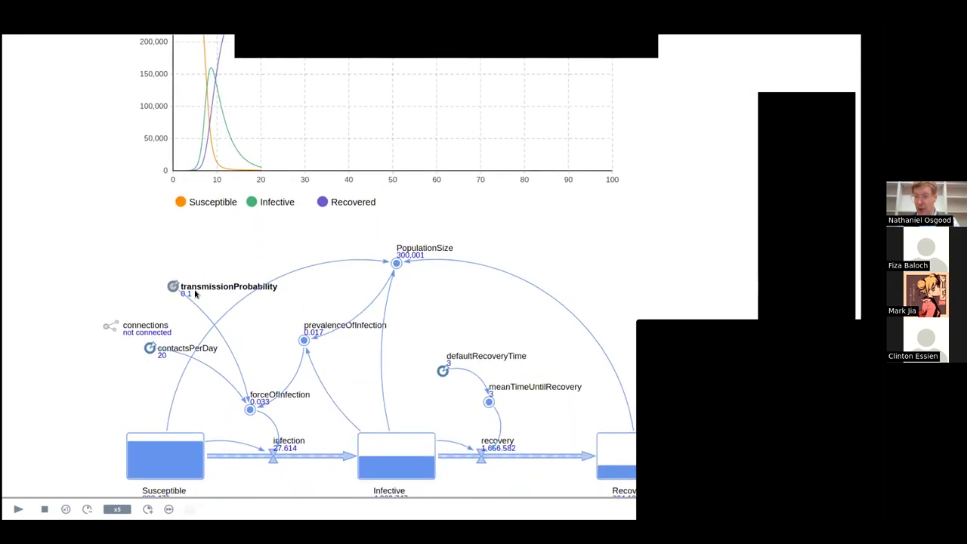
pyautogui.click(167, 458)
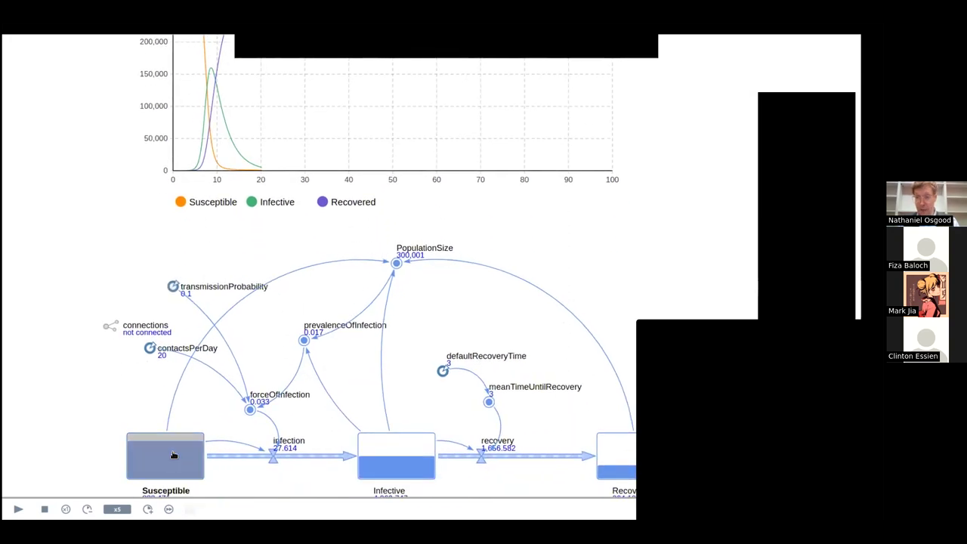
pyautogui.click(373, 451)
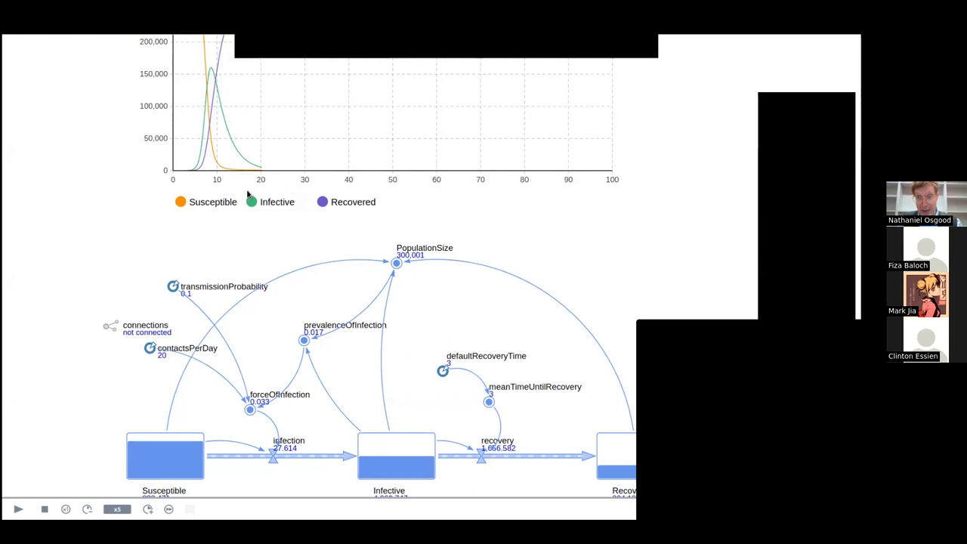
# Compare the Recovered curve in the time plot with the recovery flow and the Susceptible, Infective and Recovered stocks.
pyautogui.scroll(2, 221, 134)
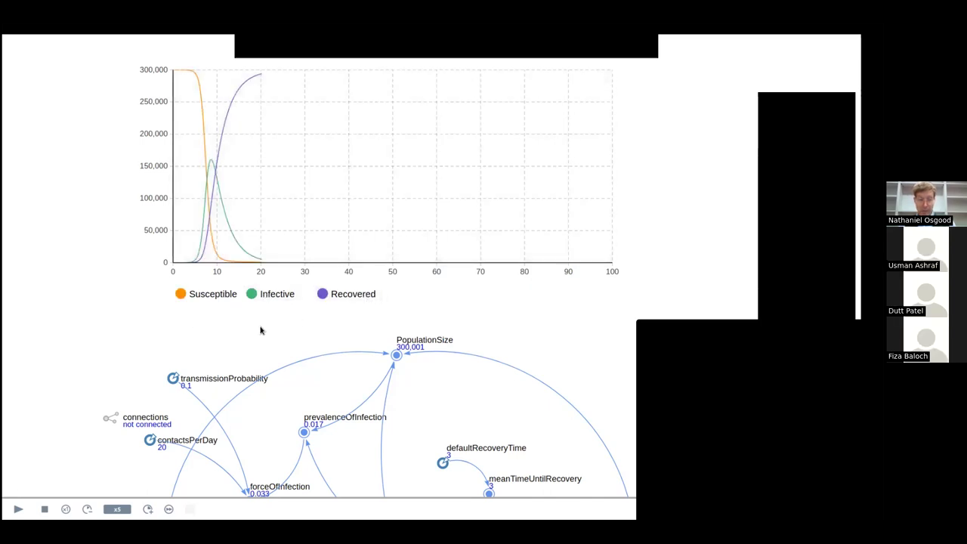
pyautogui.scroll(-3, 260, 330)
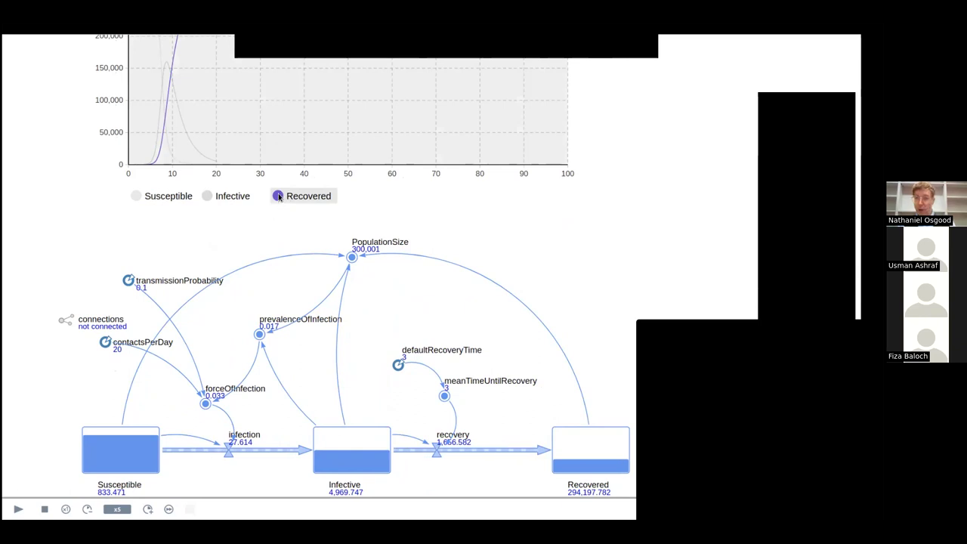
pyautogui.moveTo(278, 196); pyautogui.dragTo(261, 299)
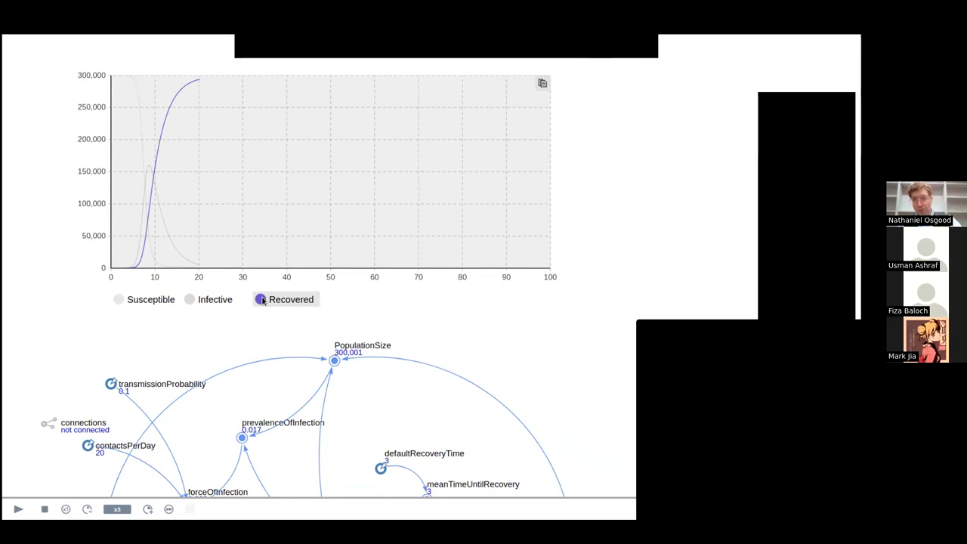
pyautogui.scroll(-3, 305, 186)
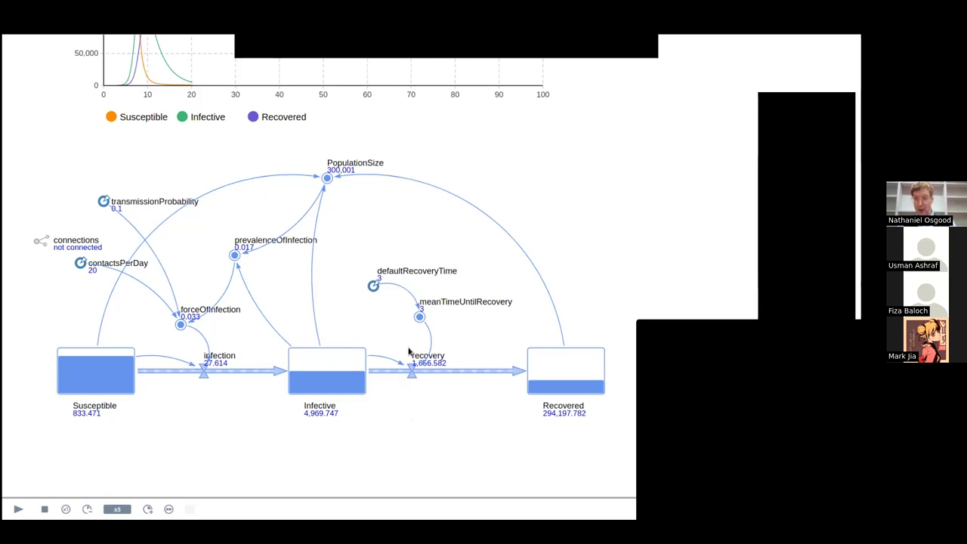
pyautogui.scroll(-3, 408, 351)
pyautogui.scroll(1, 408, 352)
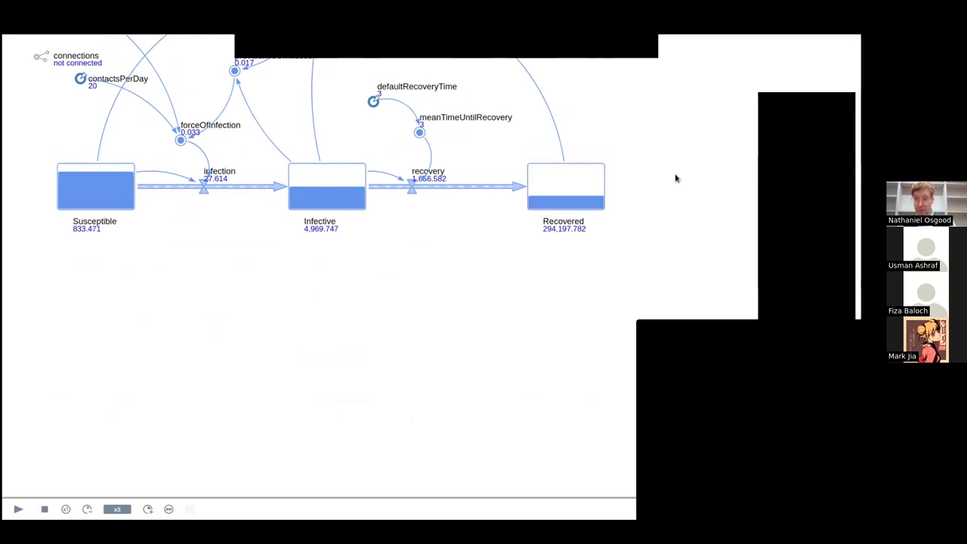
pyautogui.scroll(1, 665, 219)
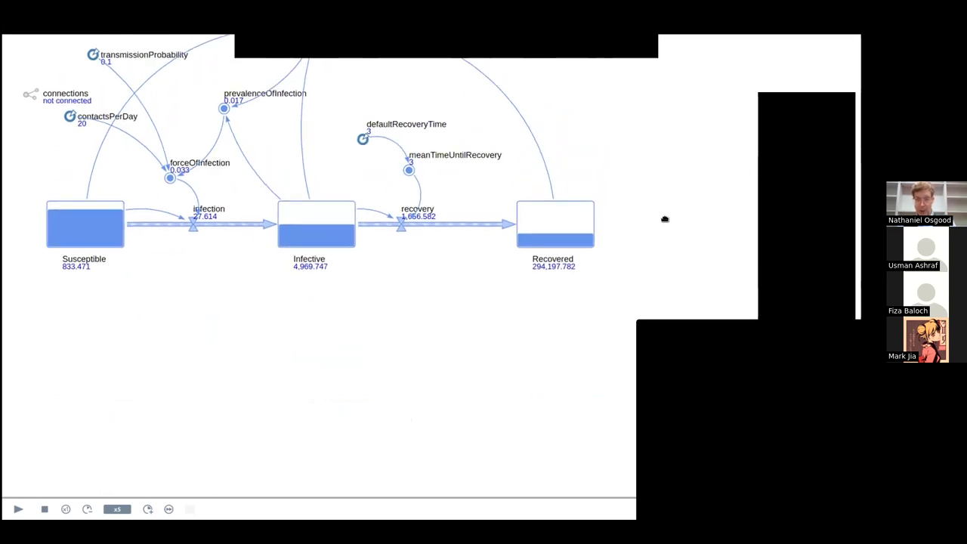
pyautogui.scroll(1, 529, 223)
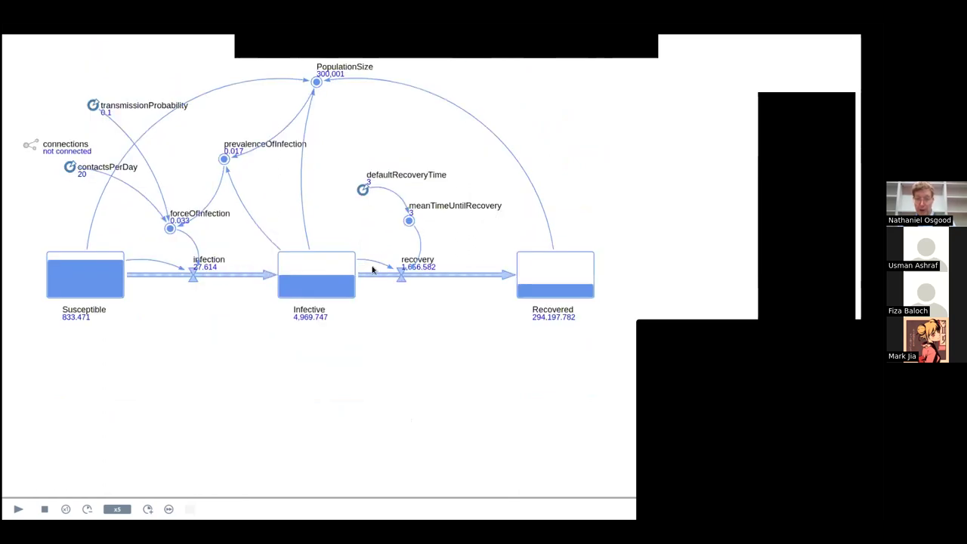
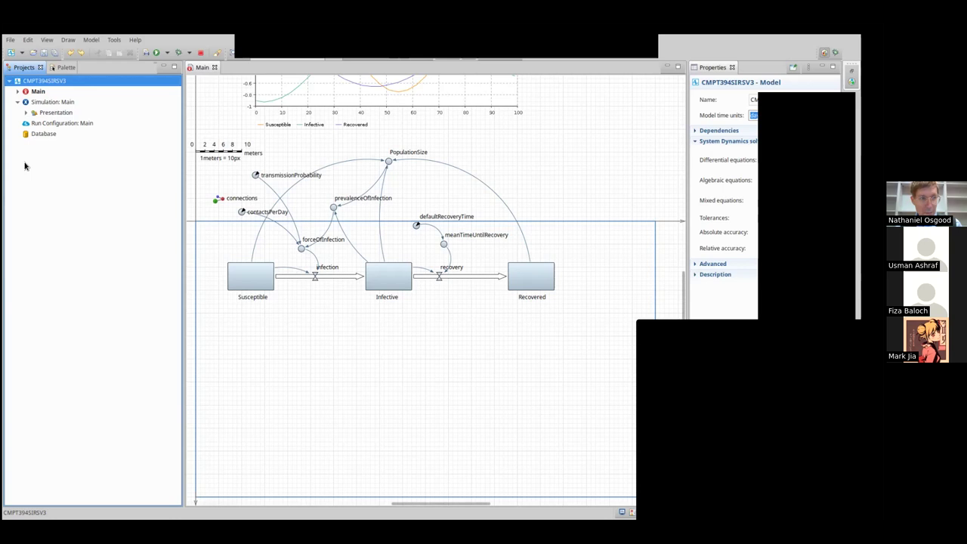
# Duplicate the Infective stock in CMPT394SIRSV3's Main diagram and place the copy in the empty area below it.
pyautogui.click(539, 282)
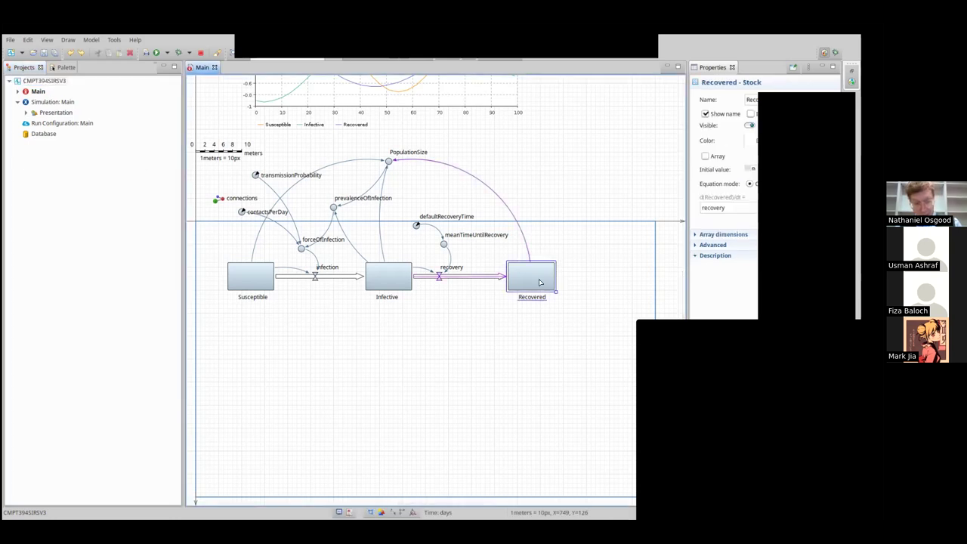
pyautogui.click(376, 339)
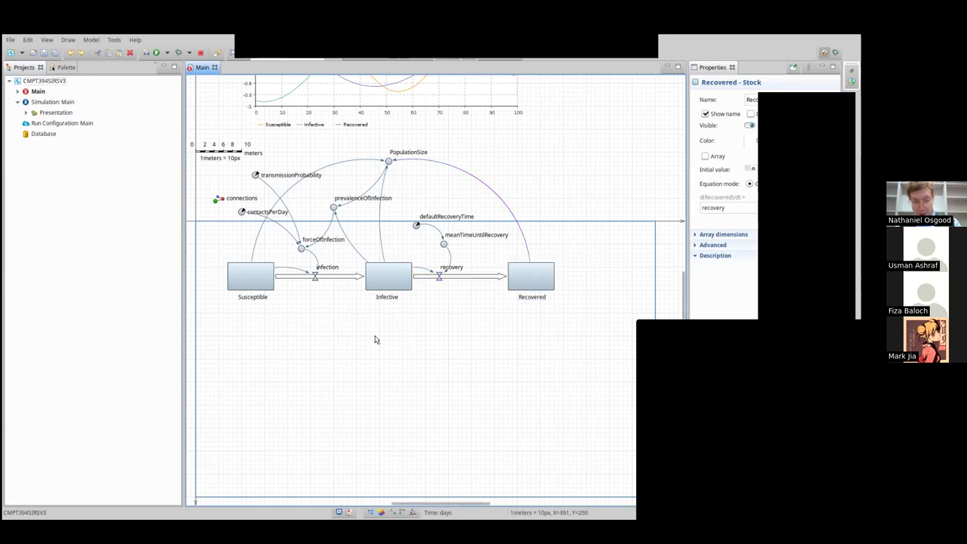
pyautogui.click(386, 285)
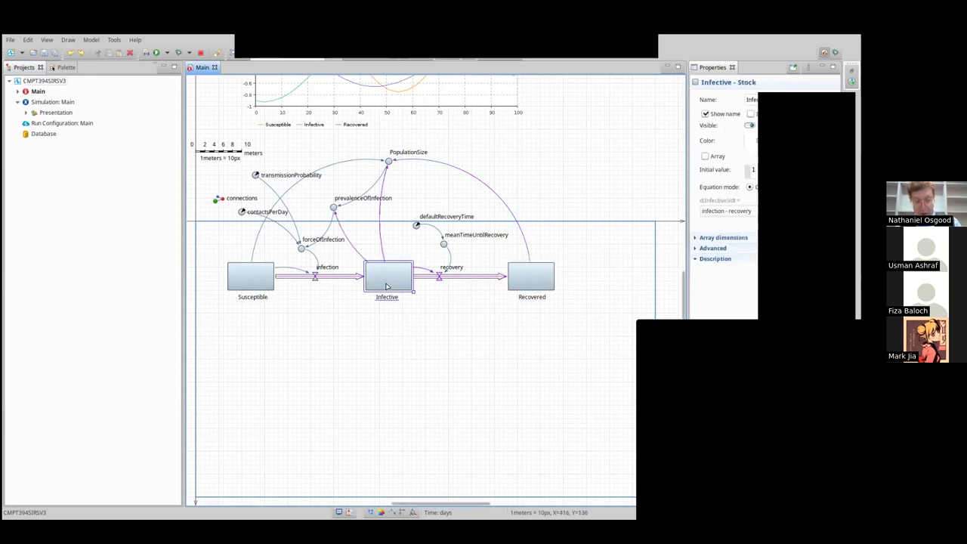
pyautogui.click(349, 371)
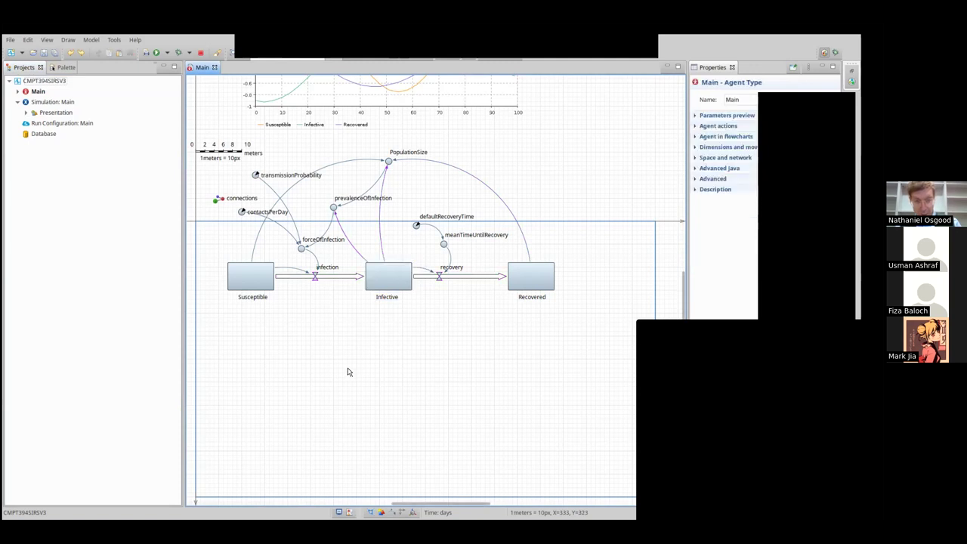
pyautogui.hotkey('ctrl', 'v')
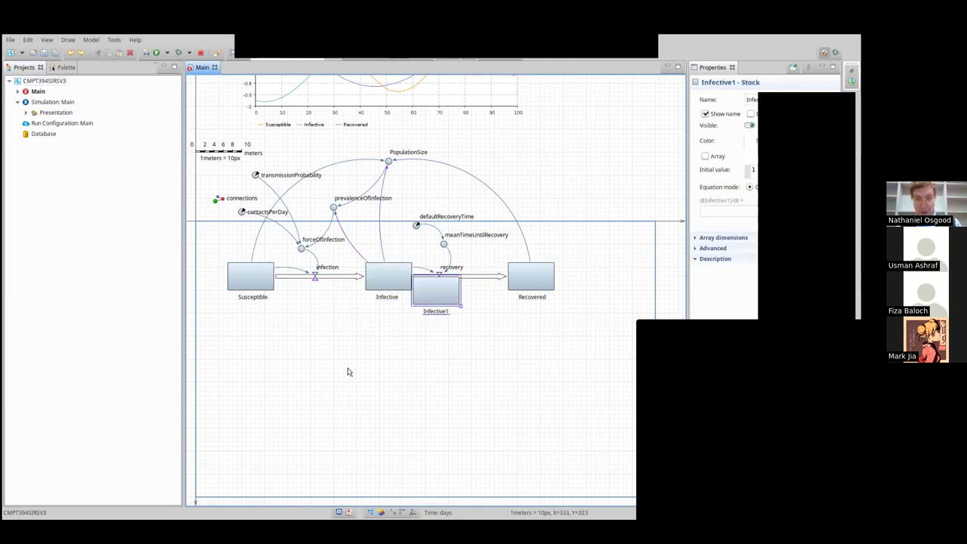
pyautogui.moveTo(442, 297); pyautogui.dragTo(388, 416)
# Rename the copied stock as CumulativeInfections.
pyautogui.doubleClick(385, 431)
pyautogui.write('Cu')
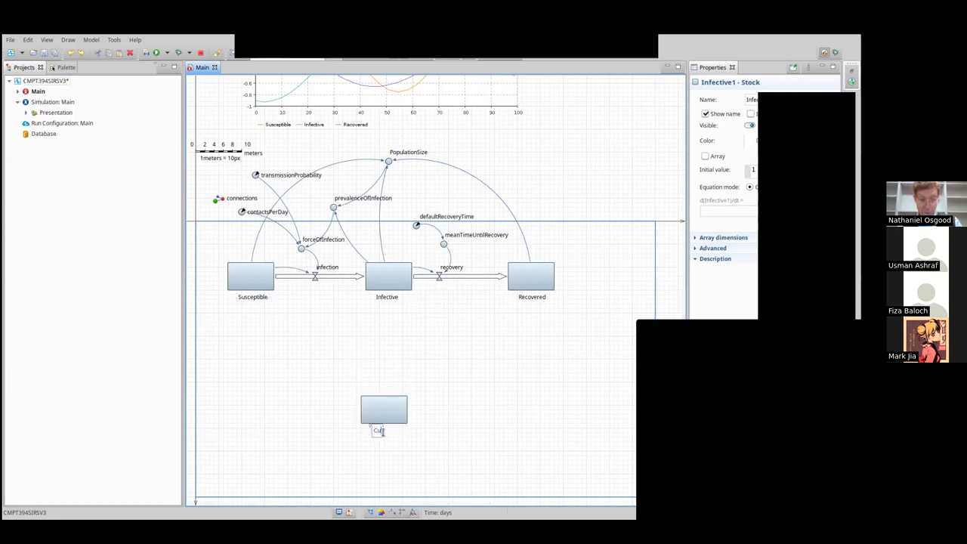
pyautogui.write('mulati')
pyautogui.press('BackSpace')
pyautogui.press('BackSpace')
pyautogui.press('BackSpace')
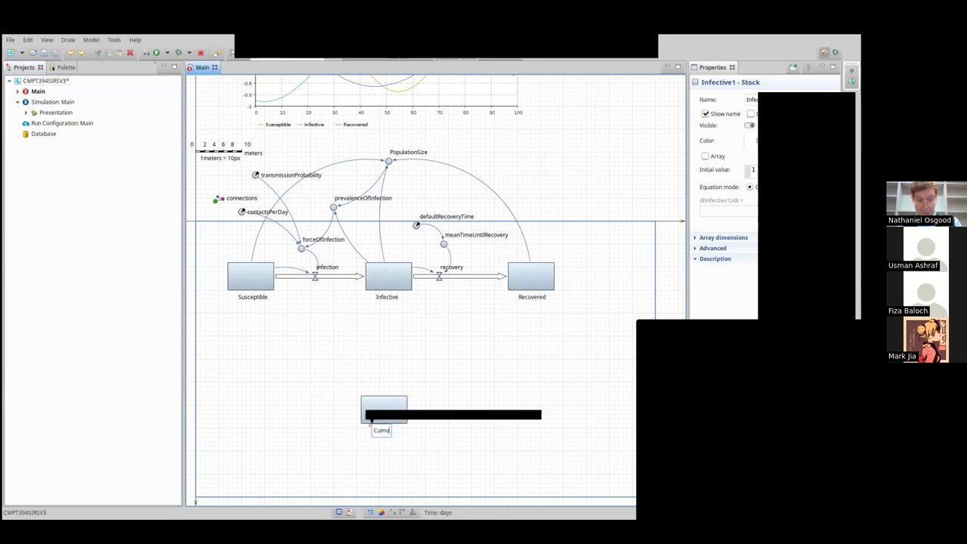
pyautogui.write('ativeI')
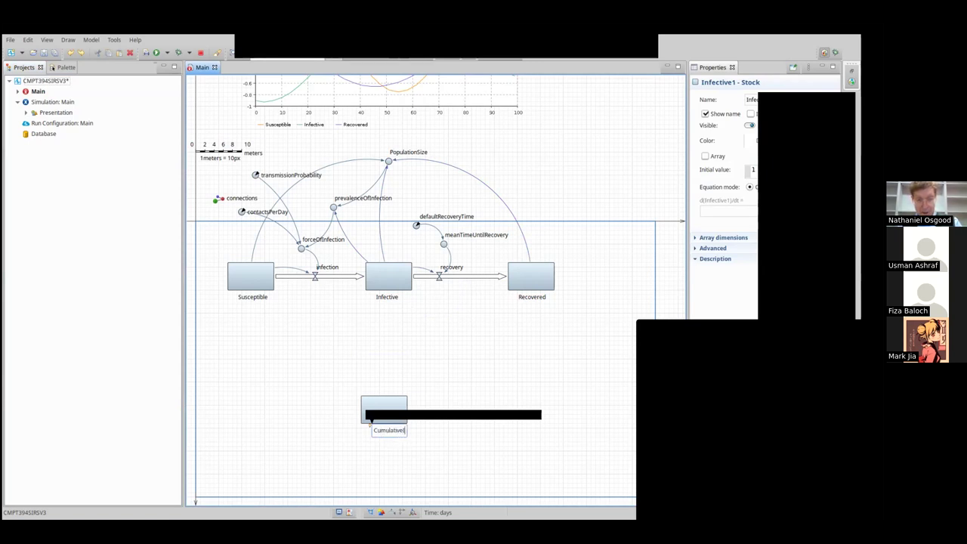
pyautogui.write('nfections')
pyautogui.press('Return')
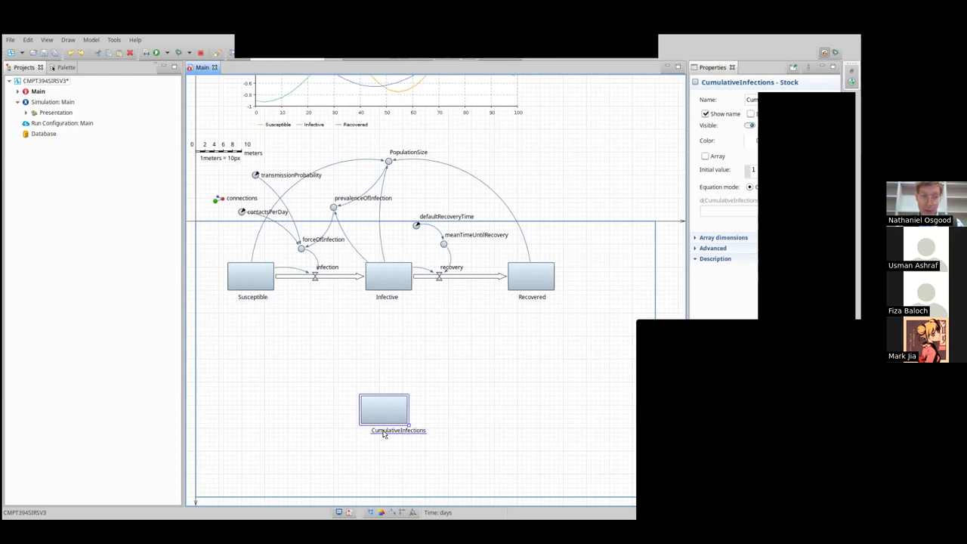
# Try a straight vertical flow from the Infective stock down to the CumulativeInfections stock, and delete it again.
pyautogui.click(67, 67)
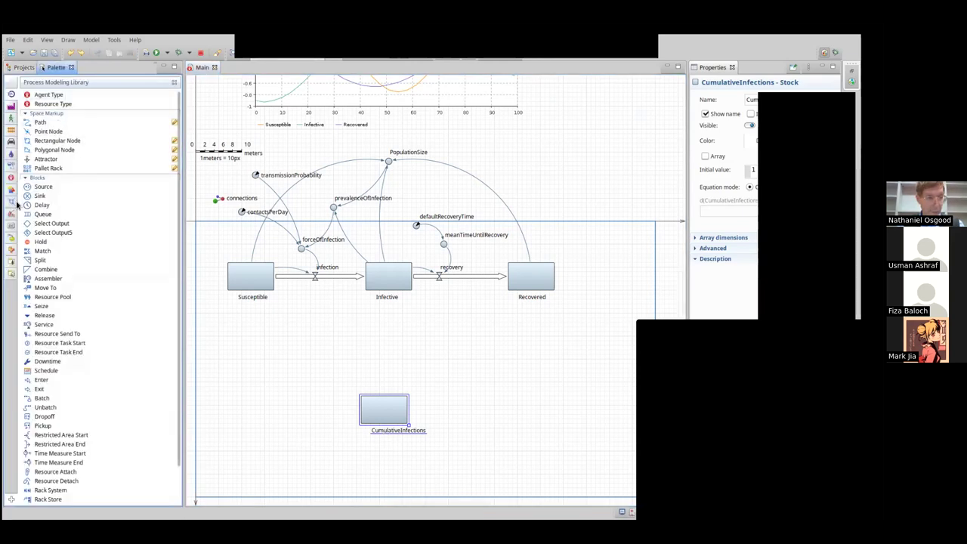
pyautogui.click(12, 172)
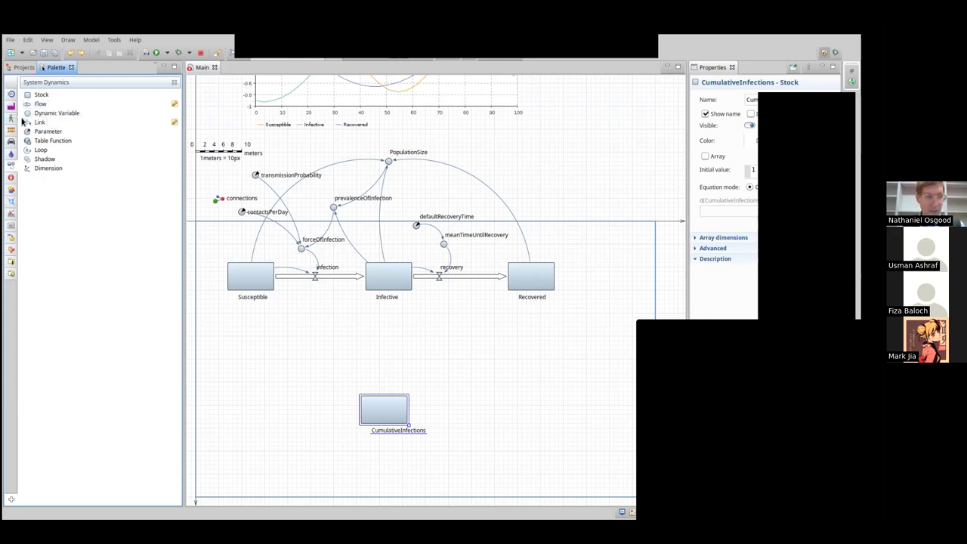
pyautogui.moveTo(26, 108); pyautogui.dragTo(387, 283)
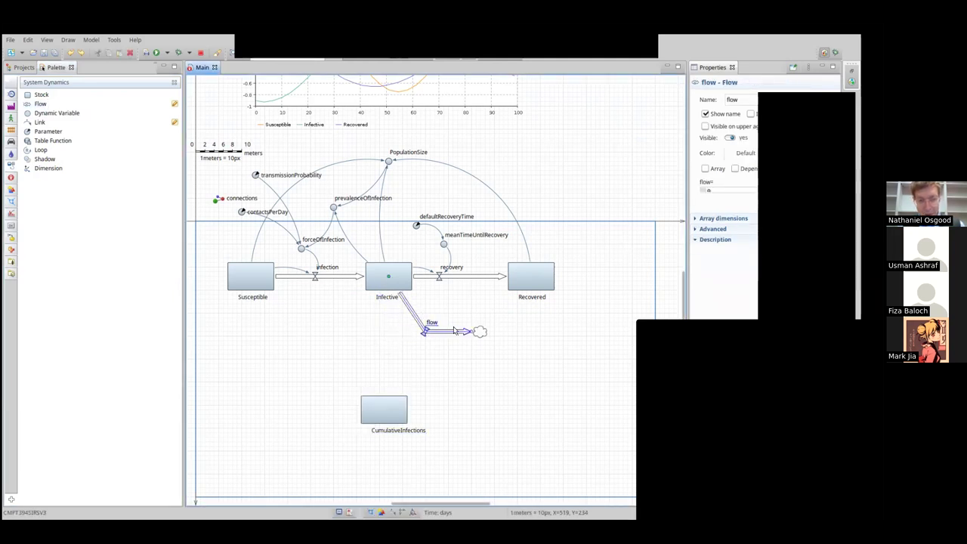
pyautogui.moveTo(476, 334); pyautogui.dragTo(419, 408)
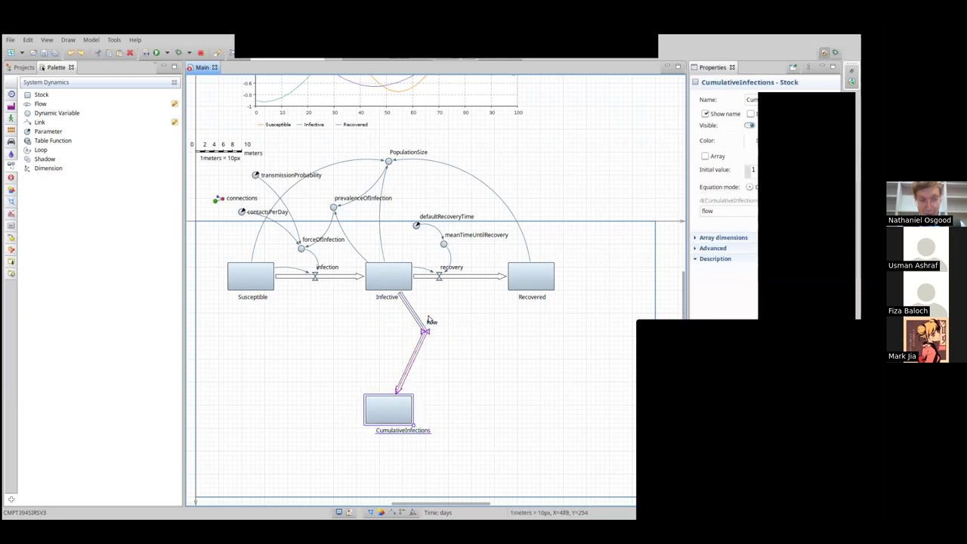
pyautogui.click(426, 331)
pyautogui.moveTo(410, 335); pyautogui.dragTo(389, 336)
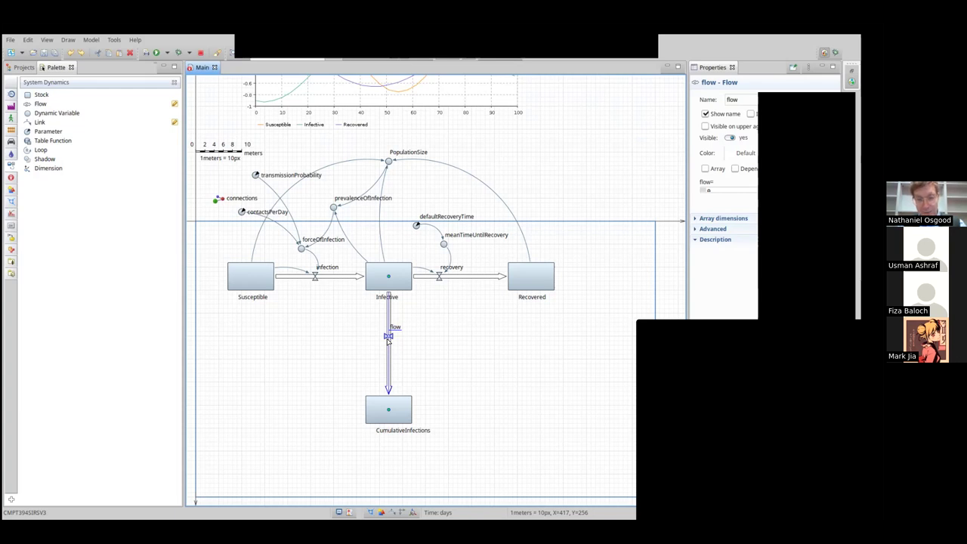
pyautogui.press('Delete')
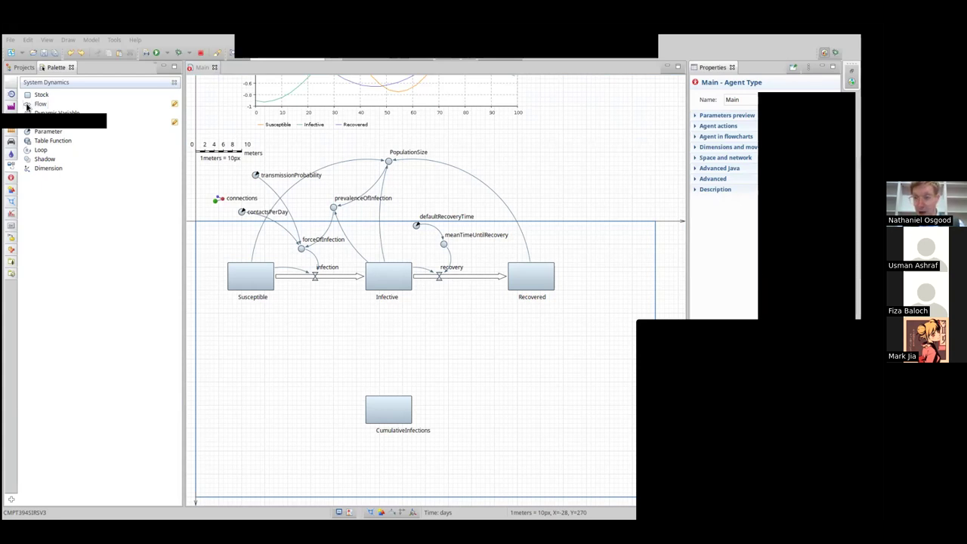
# Add an inflow from a cloud into the CumulativeInfections stock, named newInfections, with its label below the flow.
pyautogui.moveTo(27, 107); pyautogui.dragTo(286, 412)
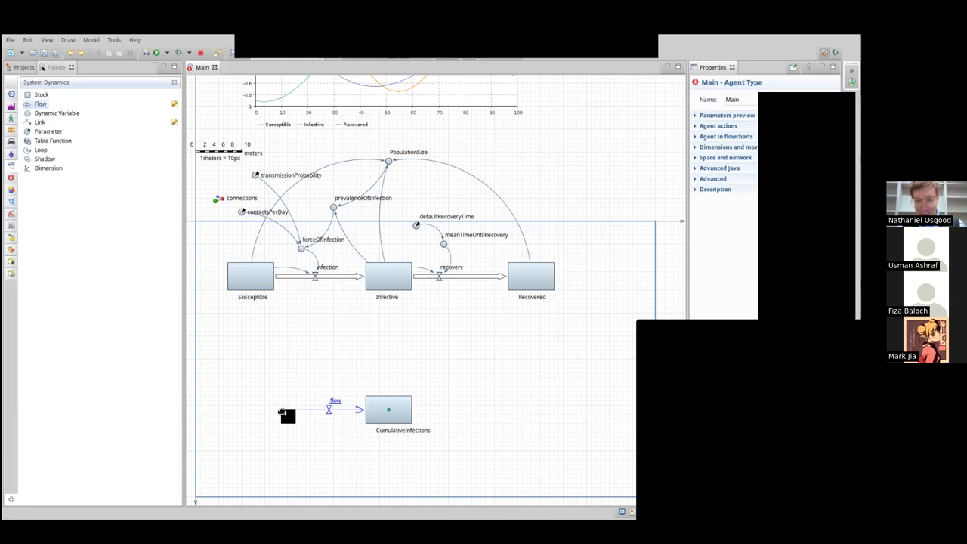
pyautogui.doubleClick(283, 412)
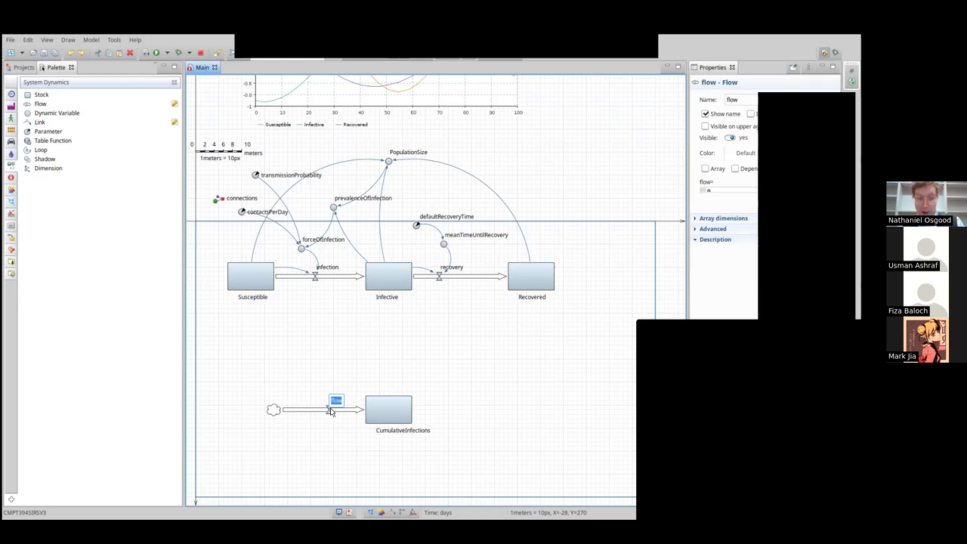
pyautogui.write('newInfections')
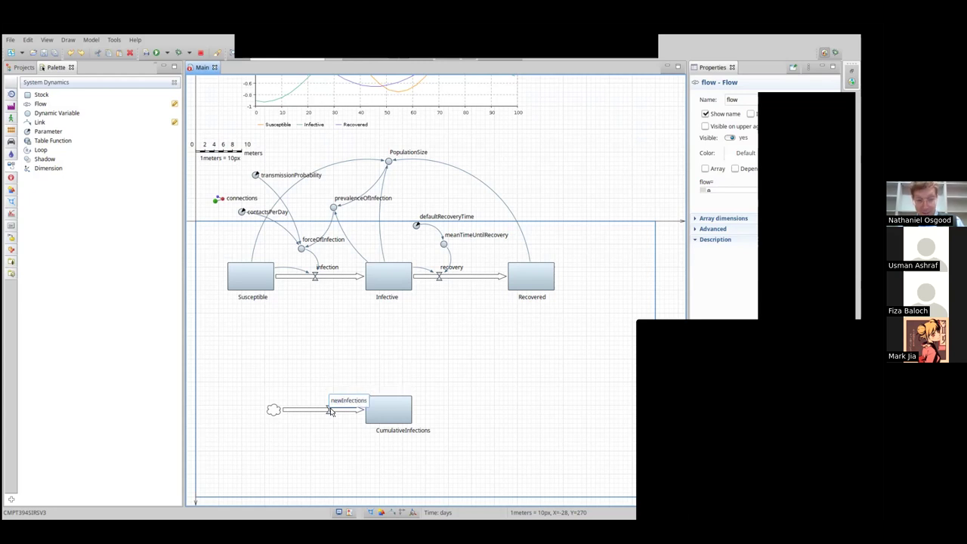
pyautogui.press('Return')
pyautogui.moveTo(348, 401); pyautogui.dragTo(321, 427)
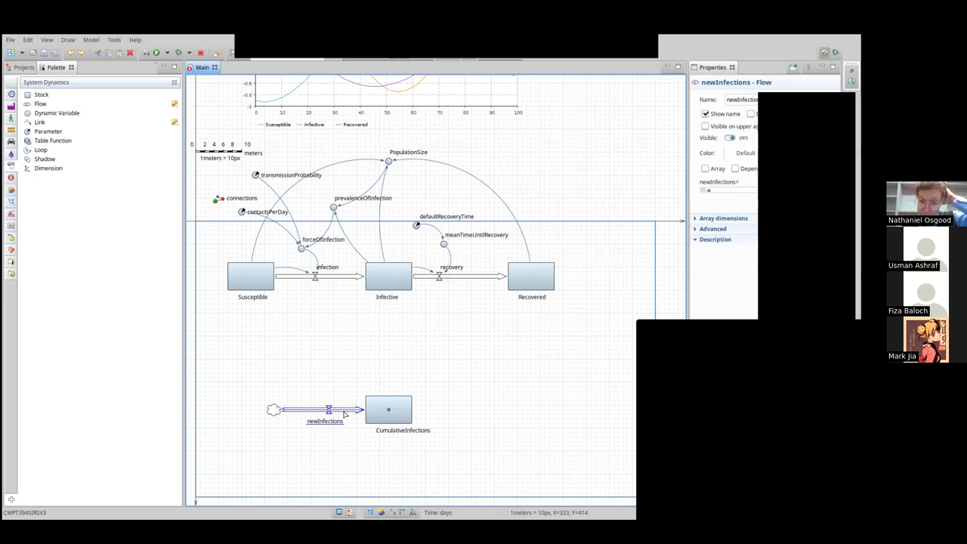
# Draw a link from the infection flow to the newInfections flow.
pyautogui.click(36, 122)
pyautogui.click(300, 321)
pyautogui.click(315, 277)
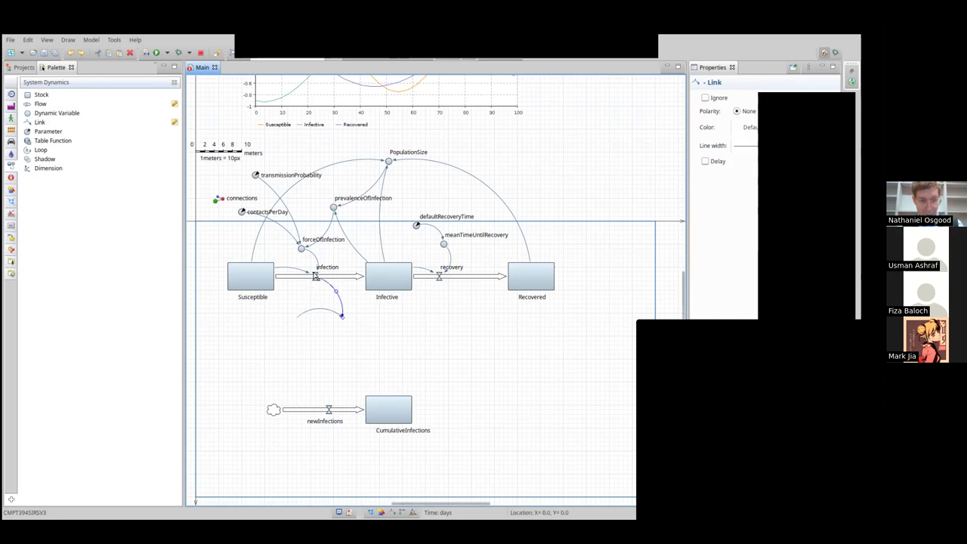
pyautogui.click(329, 408)
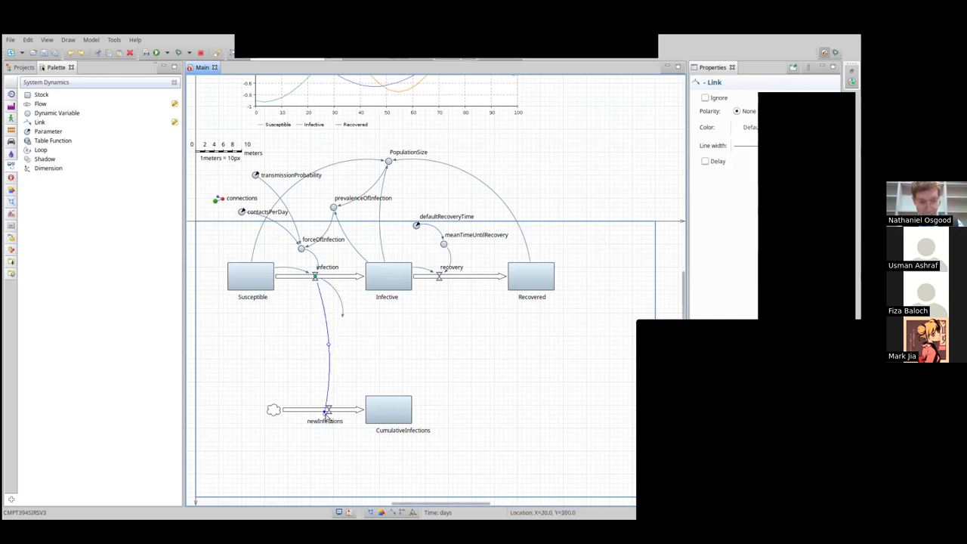
# Set the newInfections flow's formula to infection and check it against the infection flow and the CumulativeInfections stock.
pyautogui.click(346, 411)
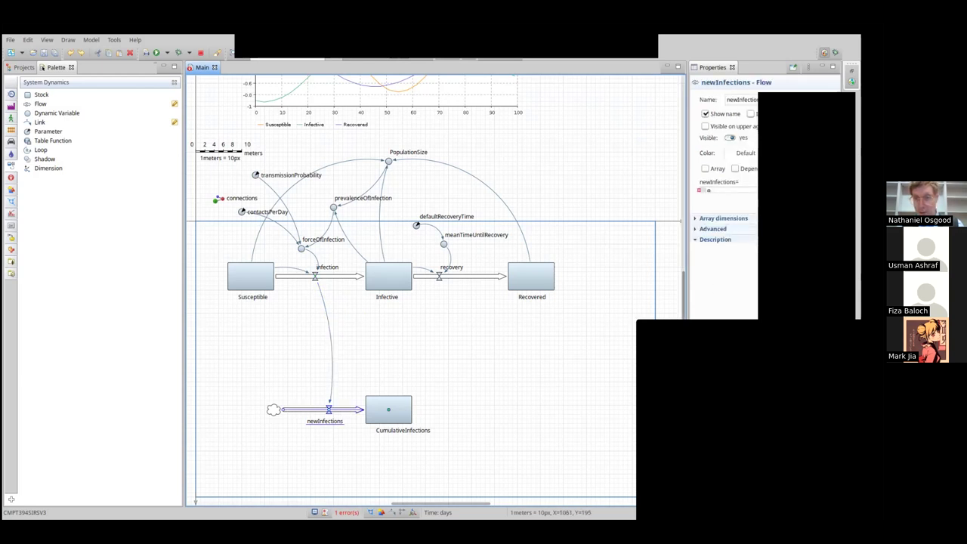
pyautogui.click(718, 192)
pyautogui.doubleClick(719, 191)
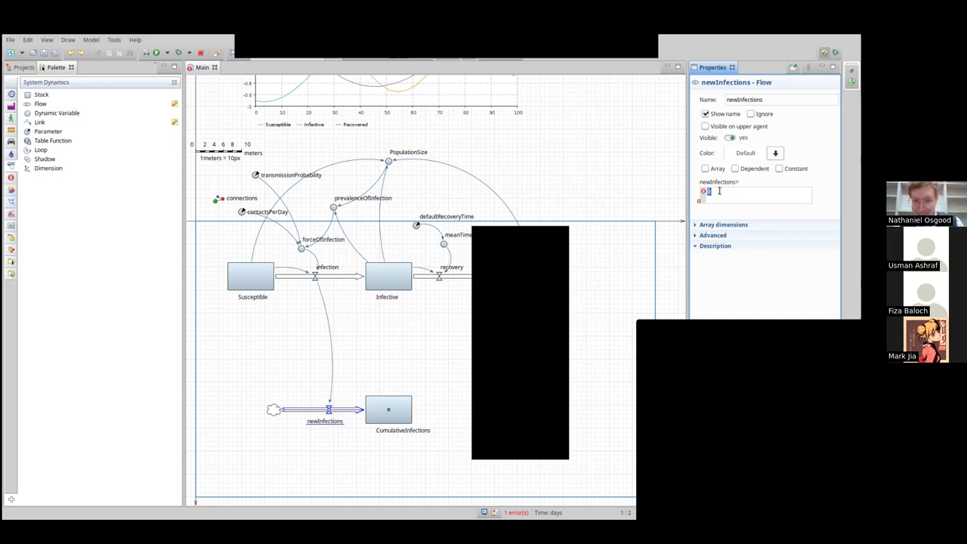
pyautogui.write('infection')
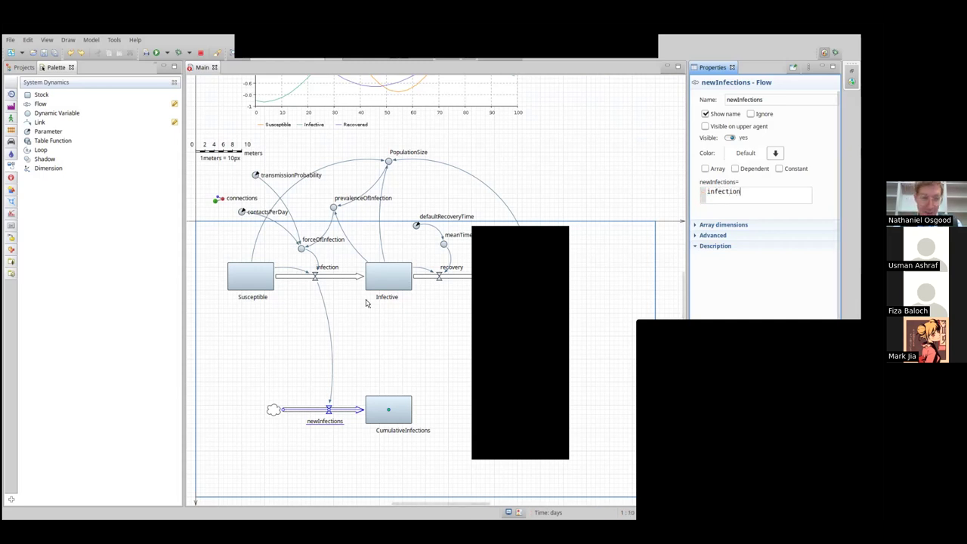
pyautogui.click(332, 276)
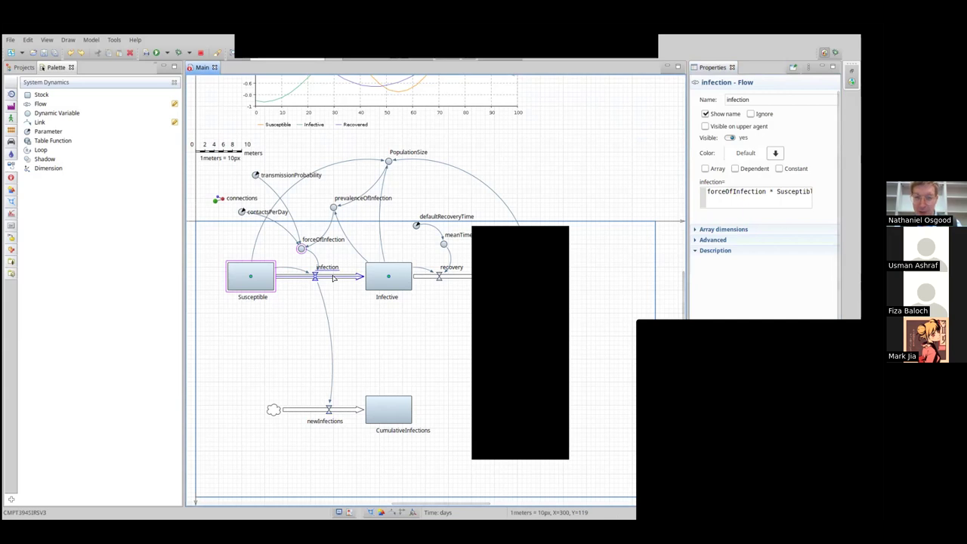
pyautogui.click(340, 412)
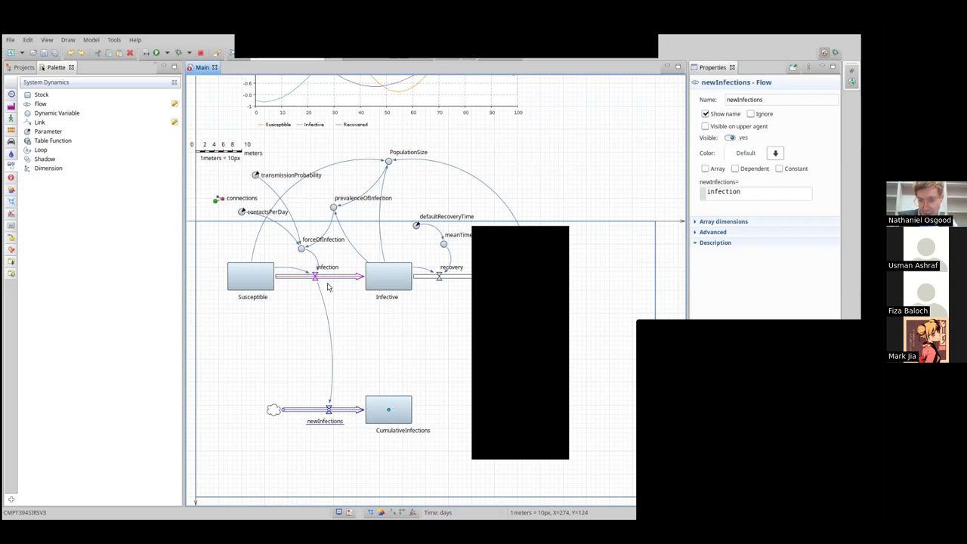
pyautogui.click(384, 407)
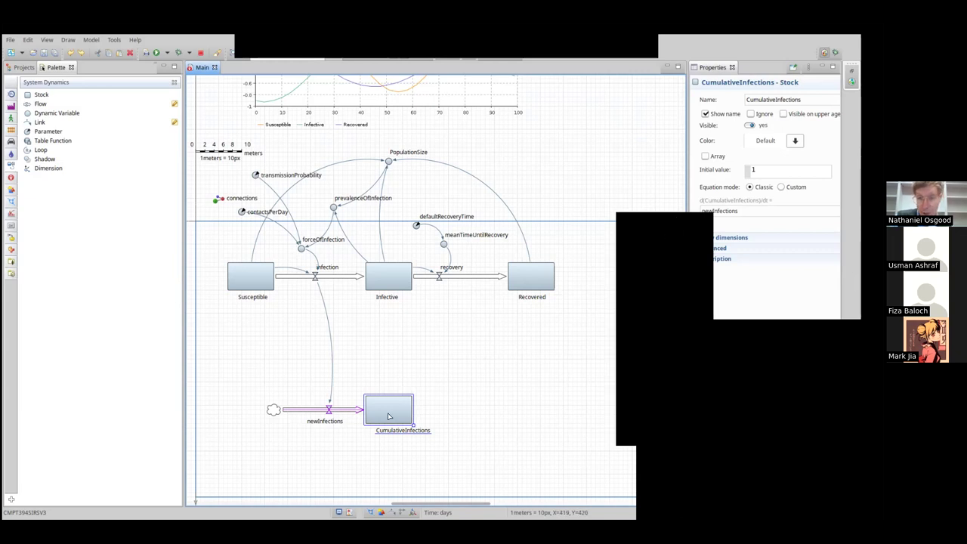
# Run the Simulation experiment and plot CumulativeInfections over time in the stock's inspection window.
pyautogui.click(24, 69)
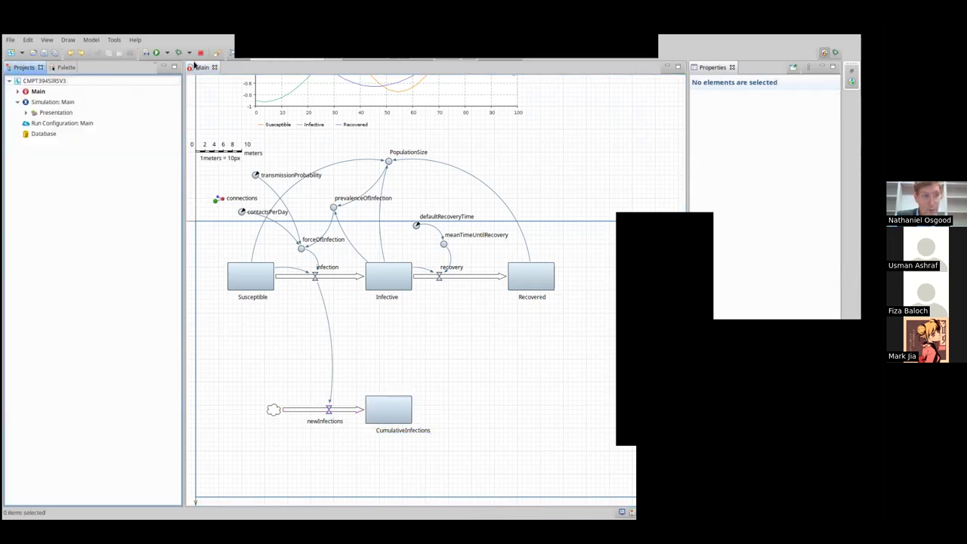
pyautogui.click(69, 105)
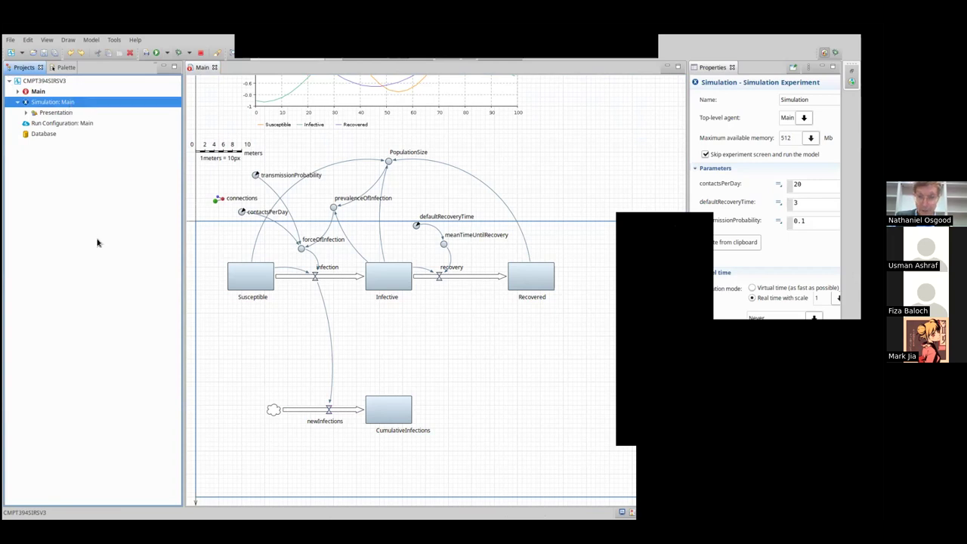
pyautogui.press('F5')
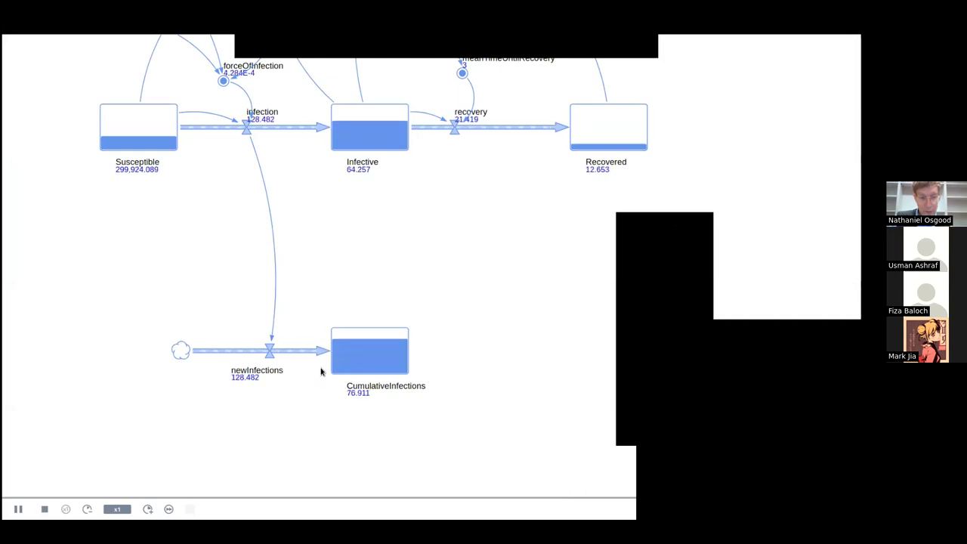
pyautogui.click(377, 360)
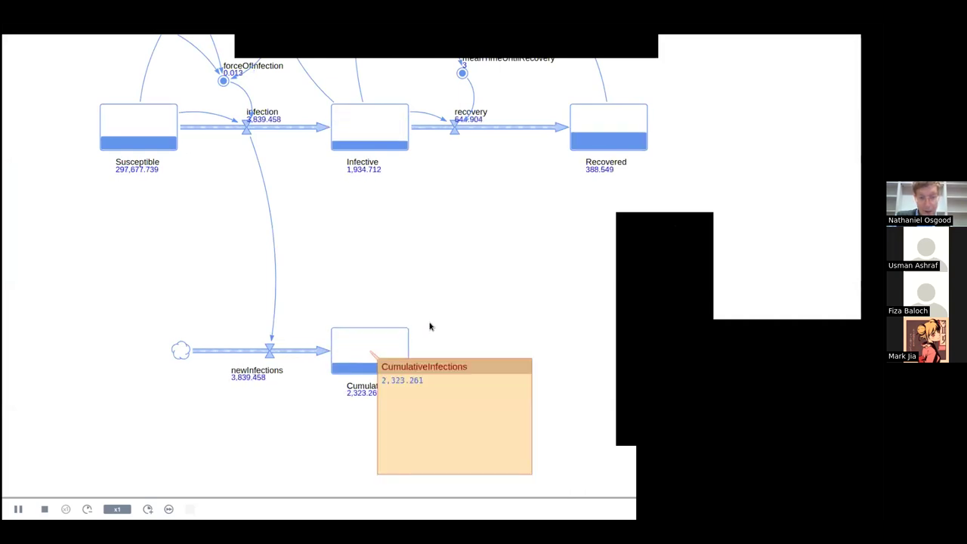
pyautogui.click(493, 367)
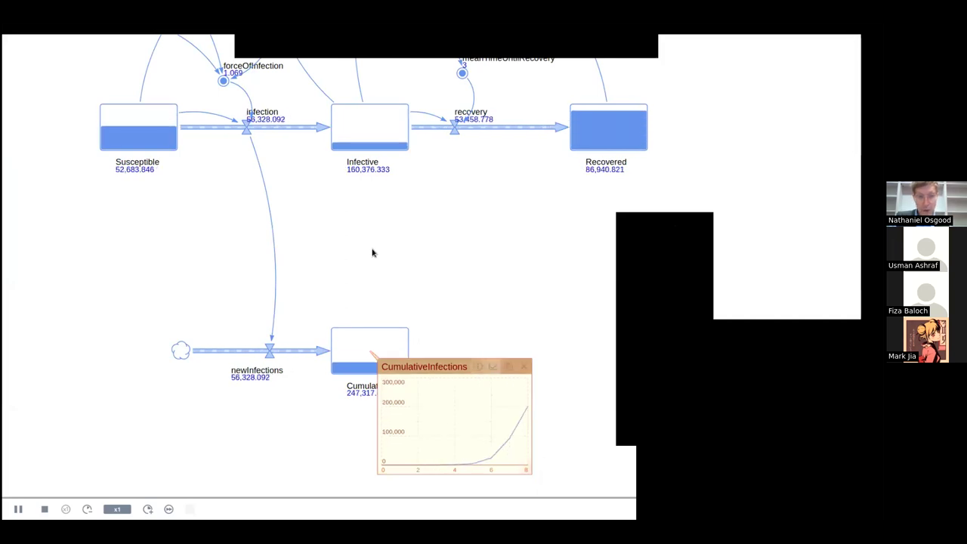
pyautogui.moveTo(366, 254); pyautogui.dragTo(285, 259)
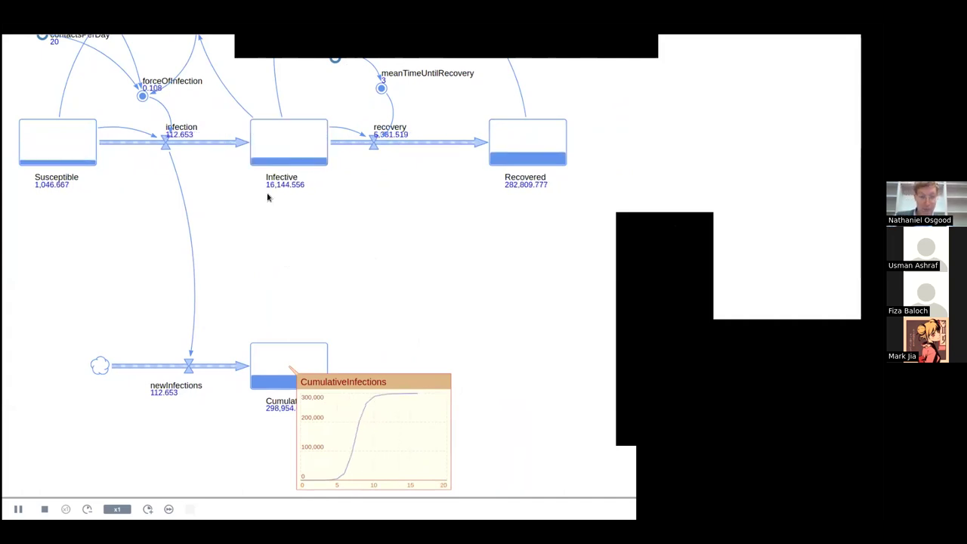
pyautogui.moveTo(335, 451)
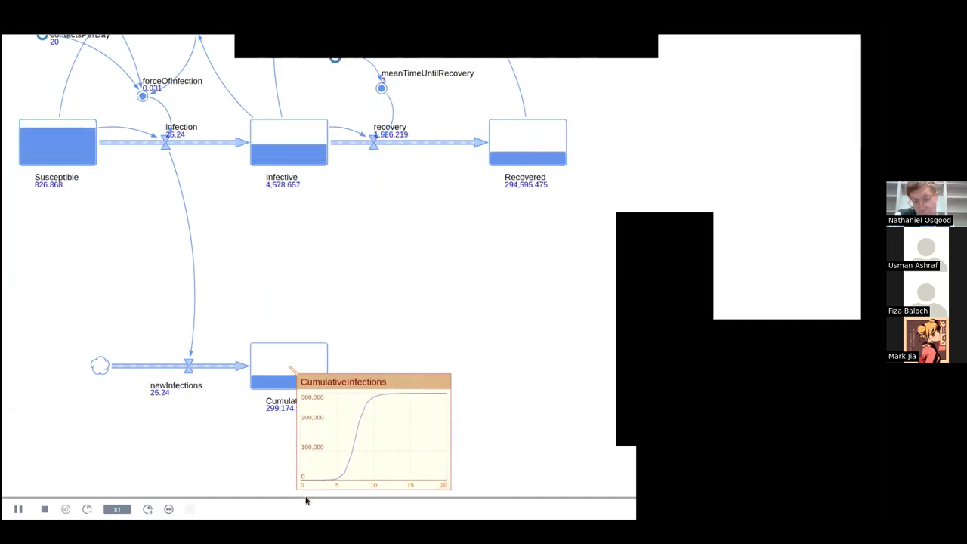
pyautogui.moveTo(410, 462)
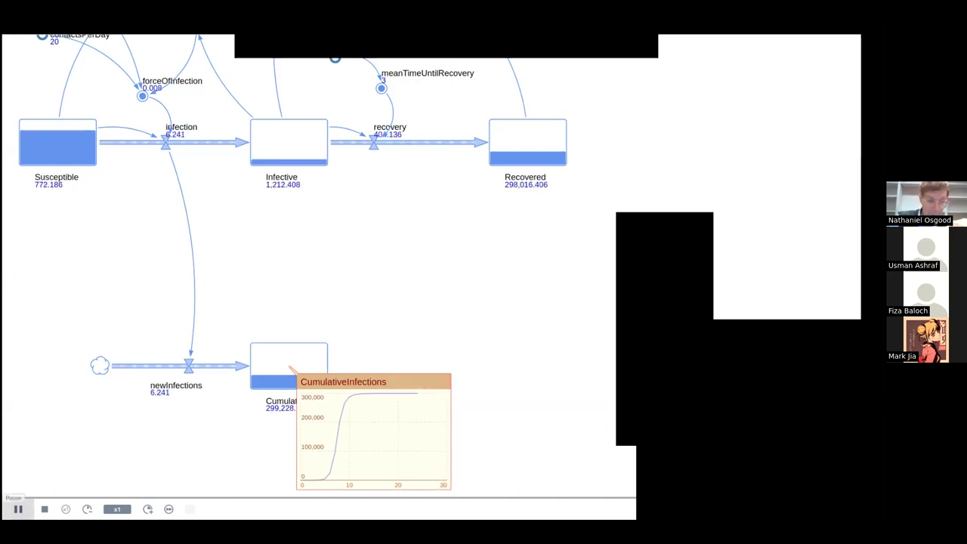
# Move the CumulativeInfections inspection chart clear of its stock, close it, and pause the run.
pyautogui.click(18, 510)
pyautogui.moveTo(371, 382); pyautogui.dragTo(480, 254)
pyautogui.click(19, 510)
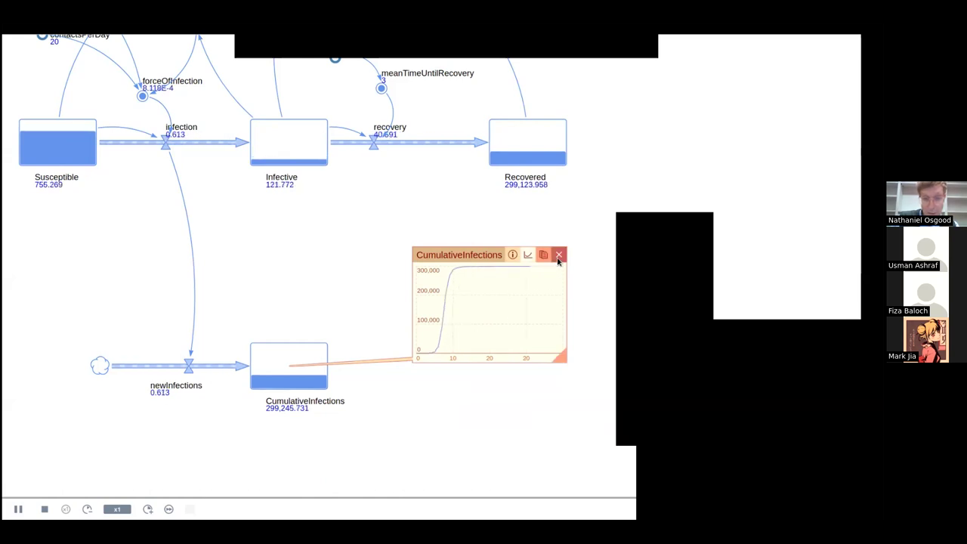
pyautogui.click(559, 255)
pyautogui.click(17, 510)
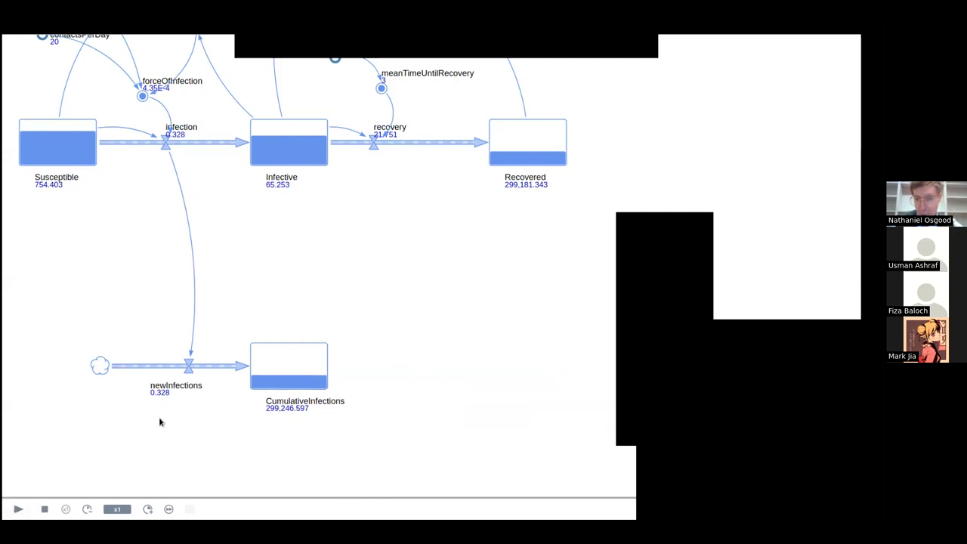
pyautogui.moveTo(670, 218); pyautogui.dragTo(796, 272)
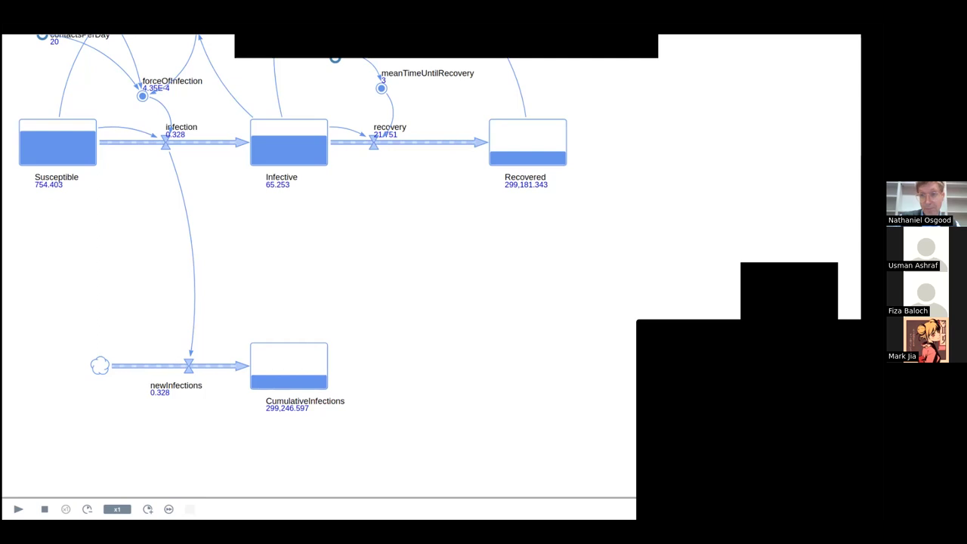
# Return to the model editor and save the model as CMPT394SIRSV4.
pyautogui.hotkey('alt', 'Tab')
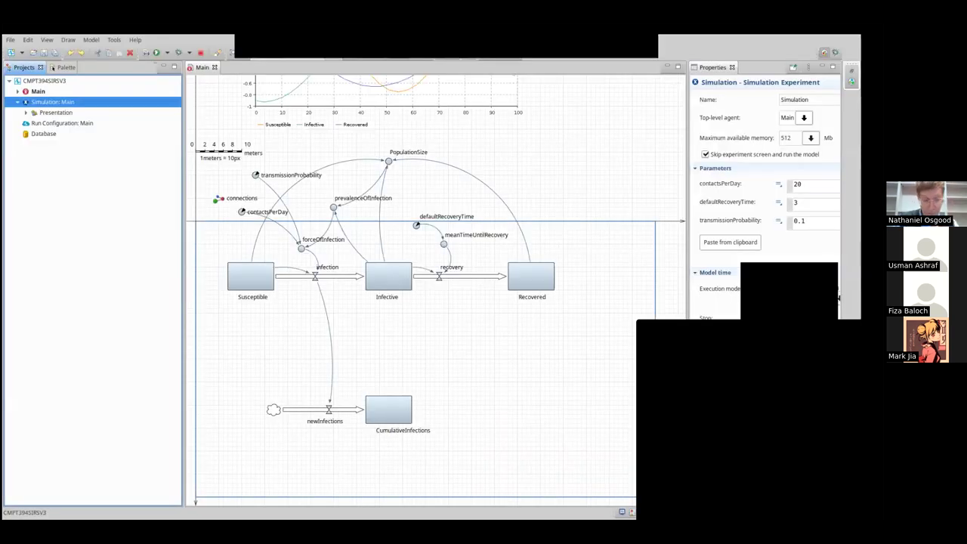
pyautogui.click(9, 40)
pyautogui.click(26, 99)
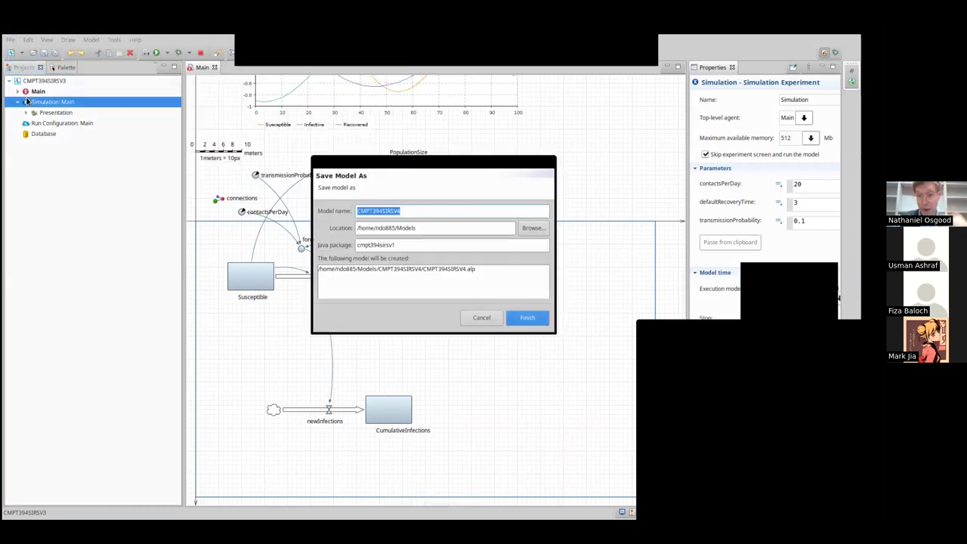
pyautogui.press('Return')
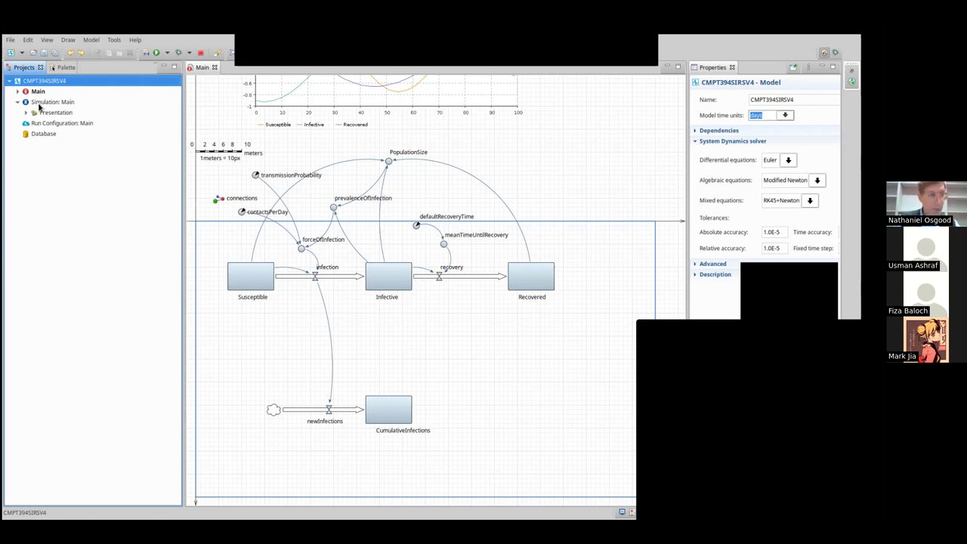
# Rename the Simulation experiment as Baseline.
pyautogui.click(41, 106)
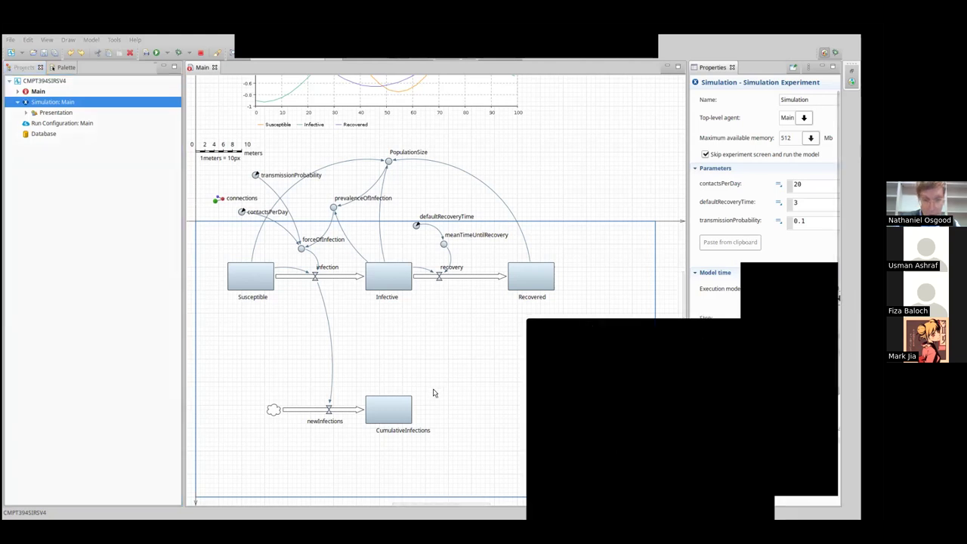
pyautogui.click(329, 409)
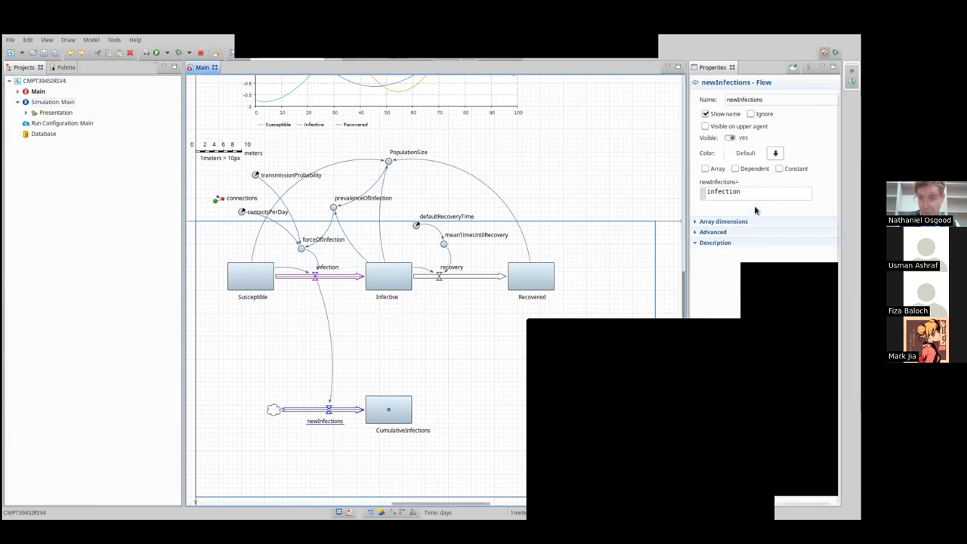
pyautogui.click(720, 193)
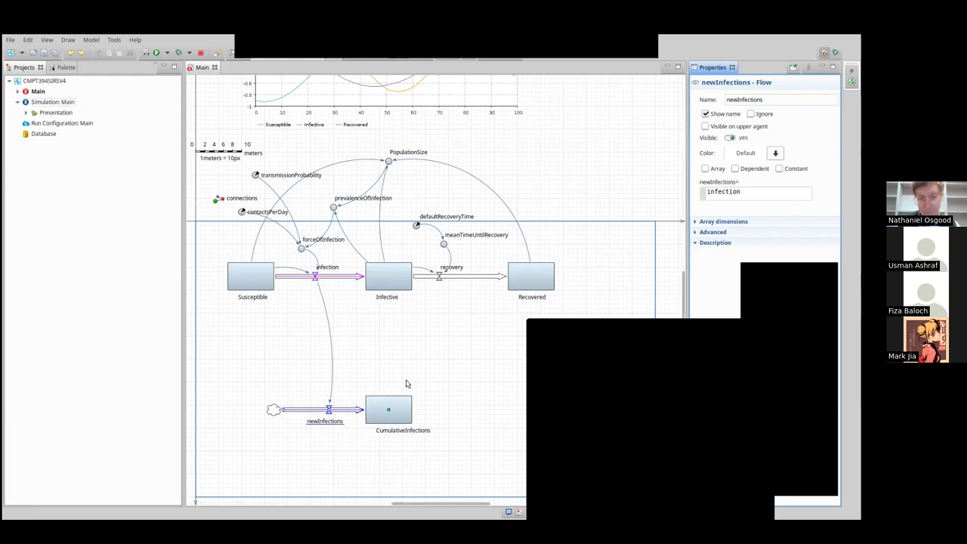
pyautogui.click(57, 103)
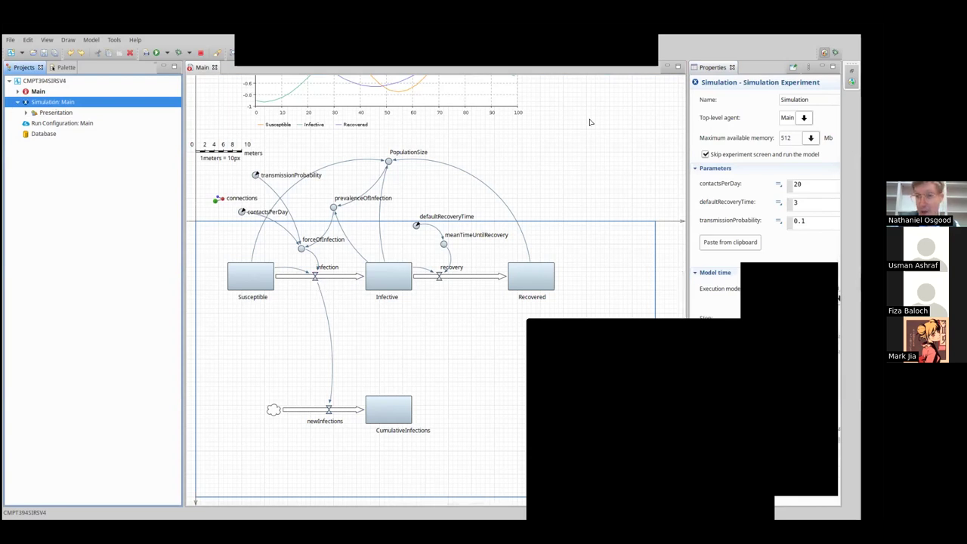
pyautogui.click(722, 99)
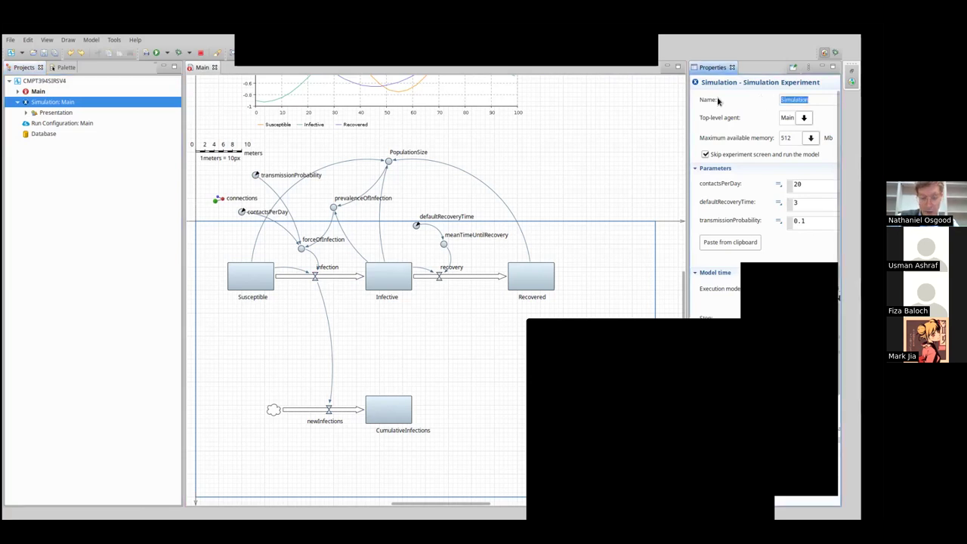
pyautogui.write('Baseline')
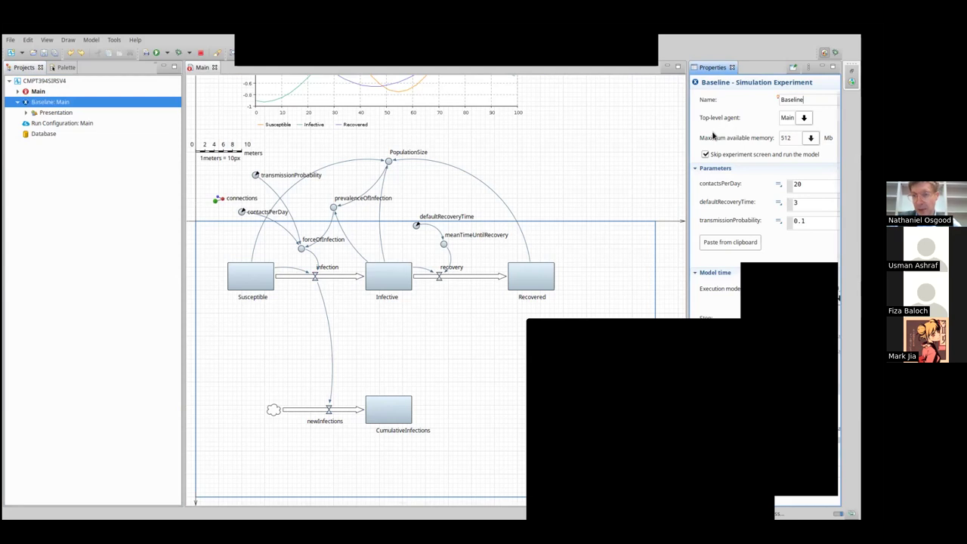
# Widen the properties area, duplicate the stocksTimeplot chart and place the copy directly above the original.
pyautogui.moveTo(688, 138); pyautogui.dragTo(521, 137)
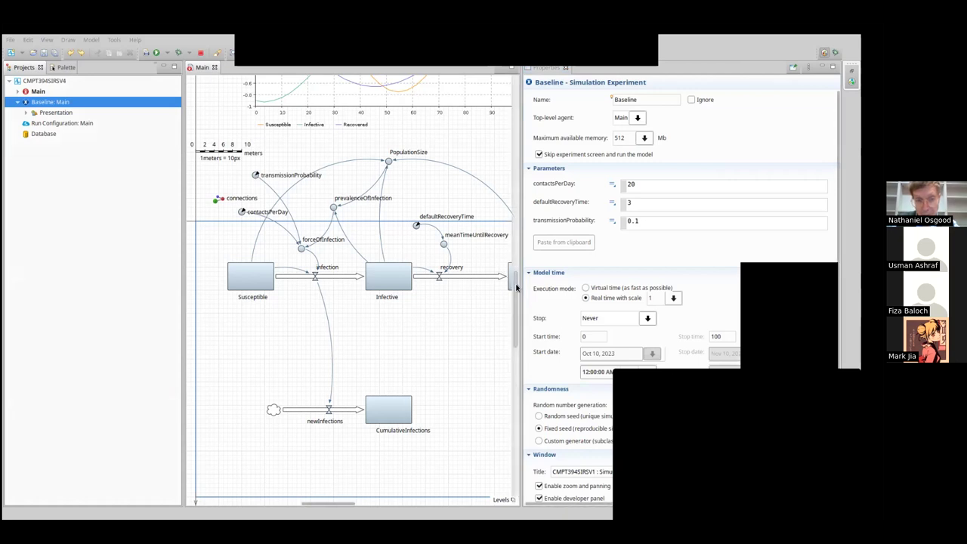
pyautogui.scroll(2, 500, 250)
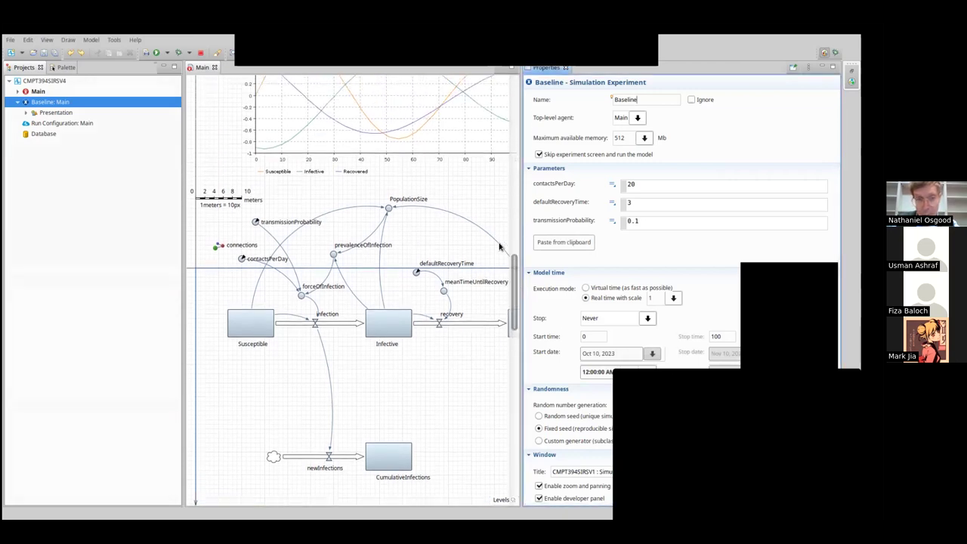
pyautogui.scroll(8, 498, 247)
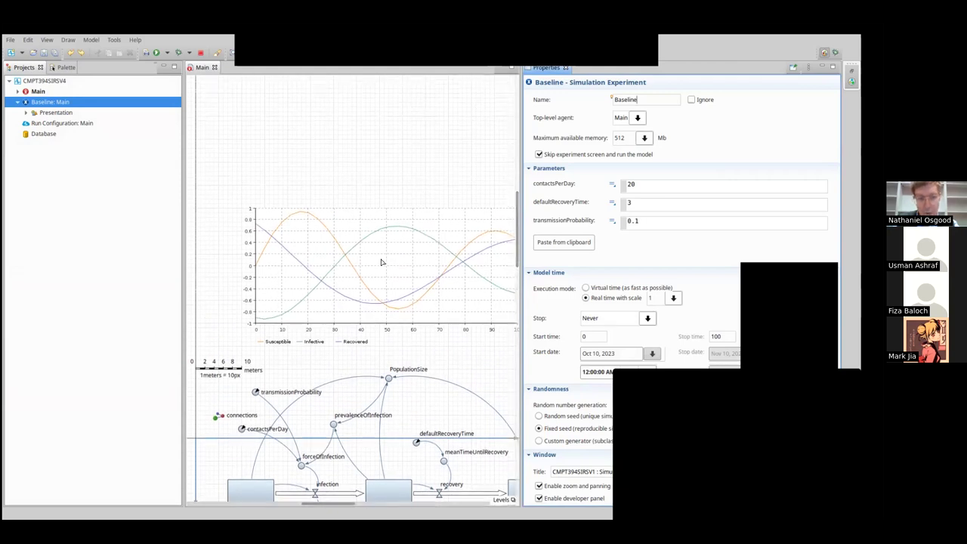
pyautogui.click(381, 263)
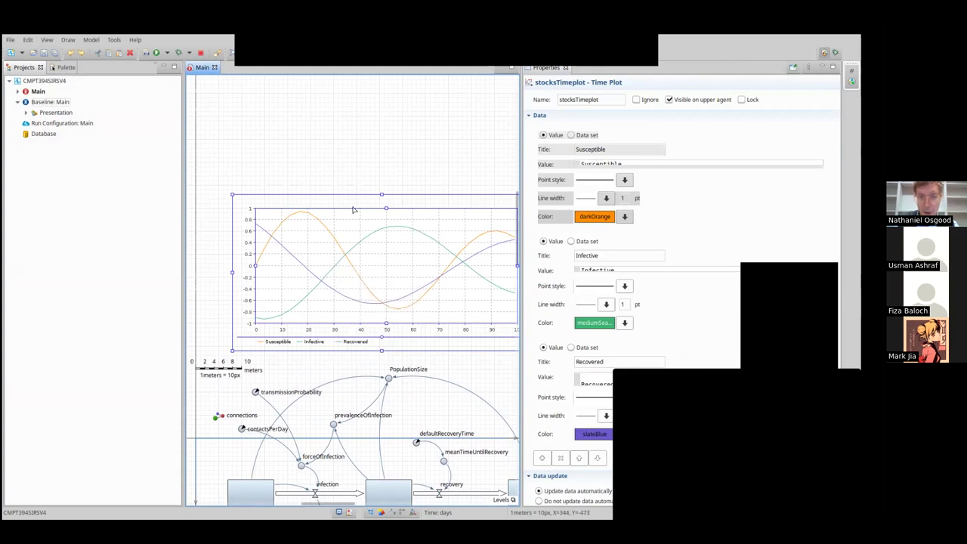
pyautogui.click(241, 85)
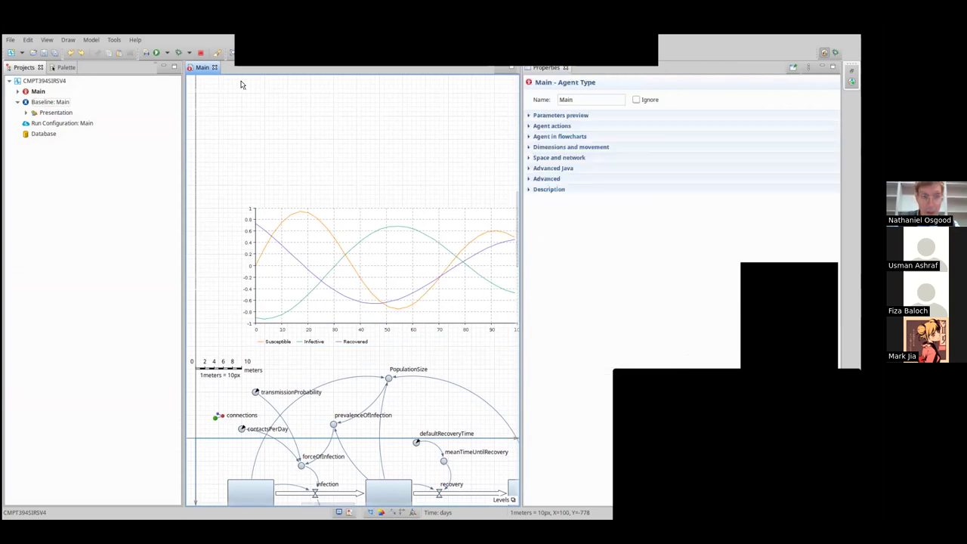
pyautogui.hotkey('ctrl', 'v')
pyautogui.moveTo(389, 305); pyautogui.dragTo(289, 86)
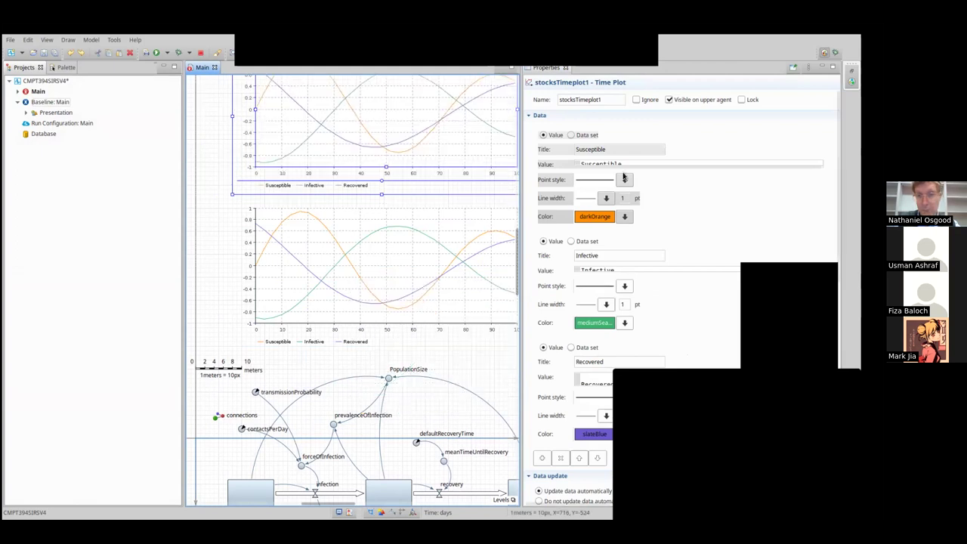
# Replace the word stocks in the copied time plot's name with cumulativeQuantities.
pyautogui.click(609, 99)
pyautogui.press('Home')
pyautogui.hotkey('shift', 'Right')
pyautogui.hotkey('shift', 'Right')
pyautogui.hotkey('shift', 'Right')
pyautogui.hotkey('shift', 'Right')
pyautogui.hotkey('shift', 'Right')
pyautogui.hotkey('shift', 'Right')
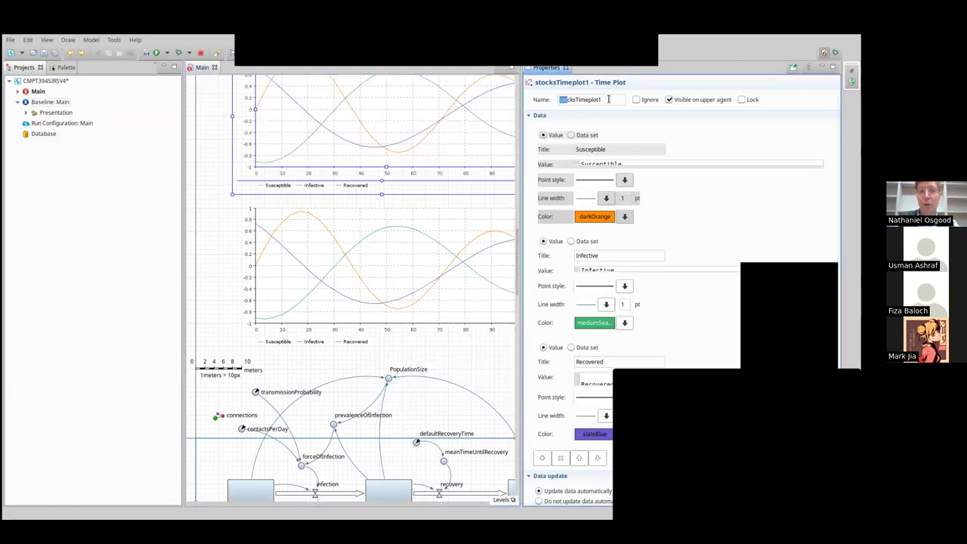
pyautogui.write('cumulativ')
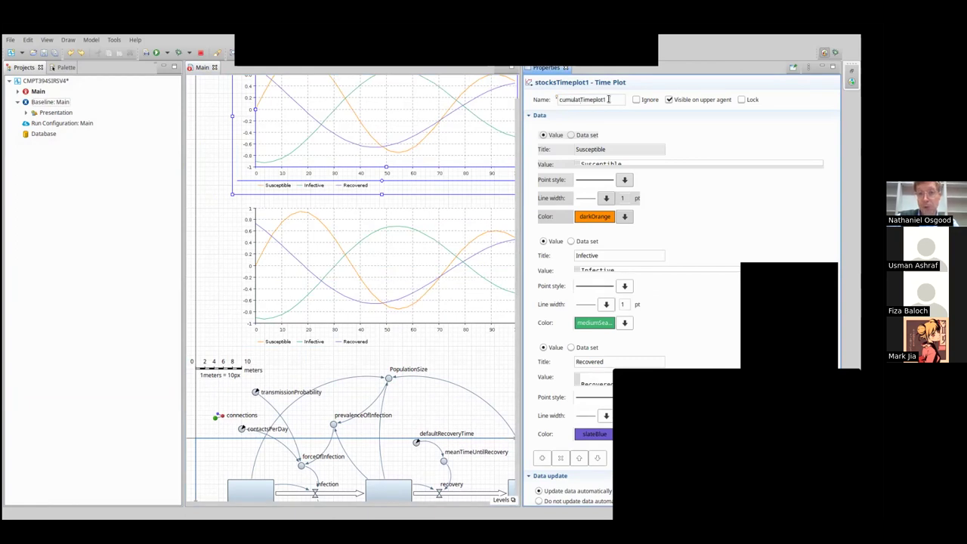
pyautogui.write('eQuantities')
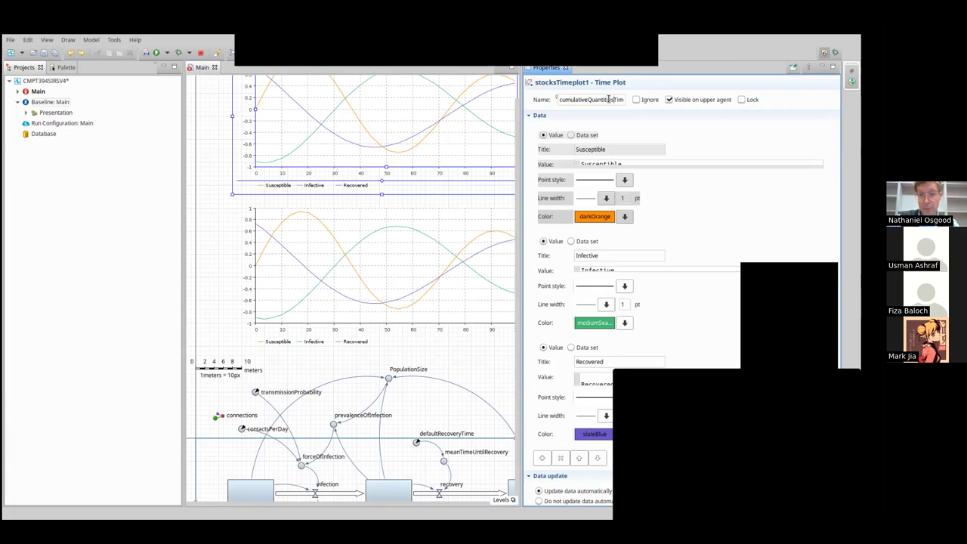
# Finish the copied time plot's name as cumulativeQuantitiesTimeplots and save the model.
pyautogui.press('End')
pyautogui.press('BackSpace')
pyautogui.write('s')
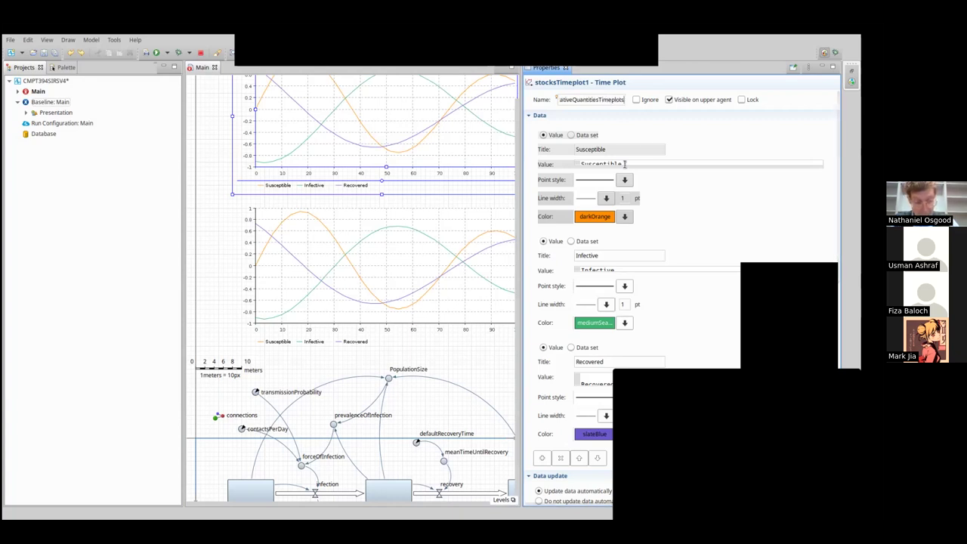
pyautogui.click(517, 173)
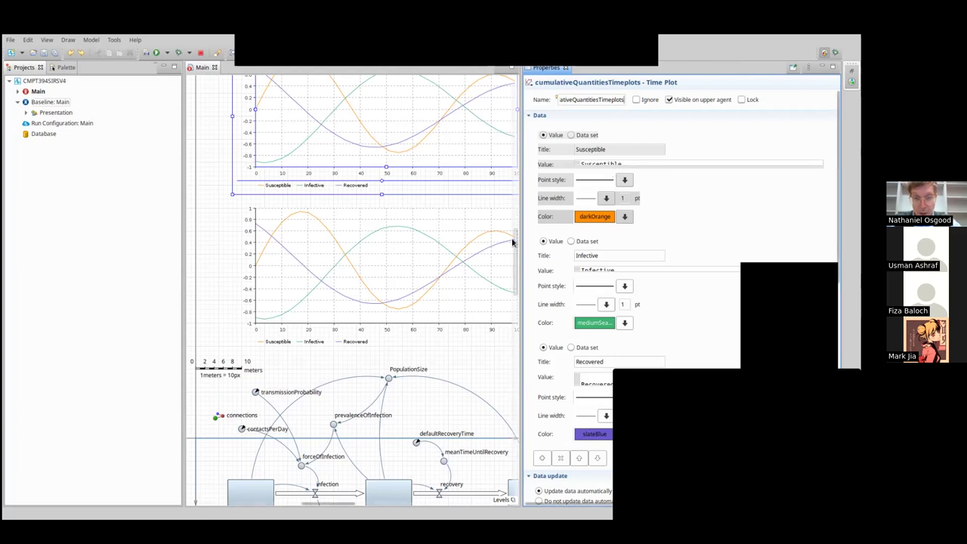
pyautogui.scroll(-3, 512, 237)
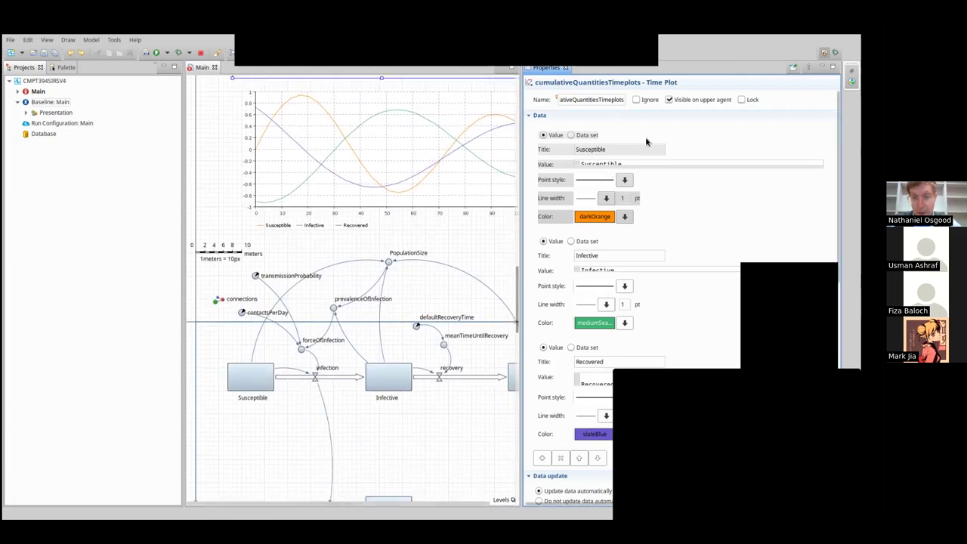
# Remove the Infective and Recovered data series from the cumulativeQuantitiesTimeplots chart.
pyautogui.click(619, 277)
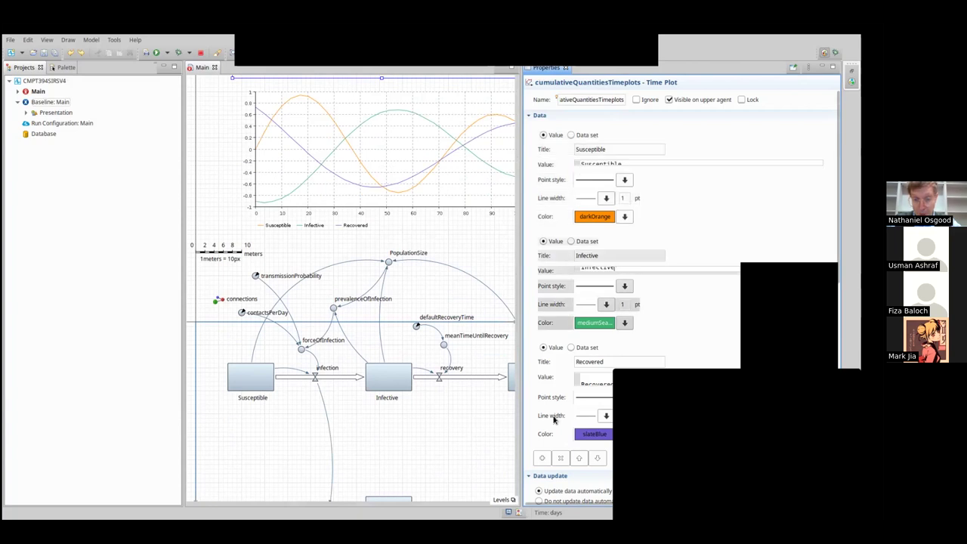
pyautogui.click(560, 459)
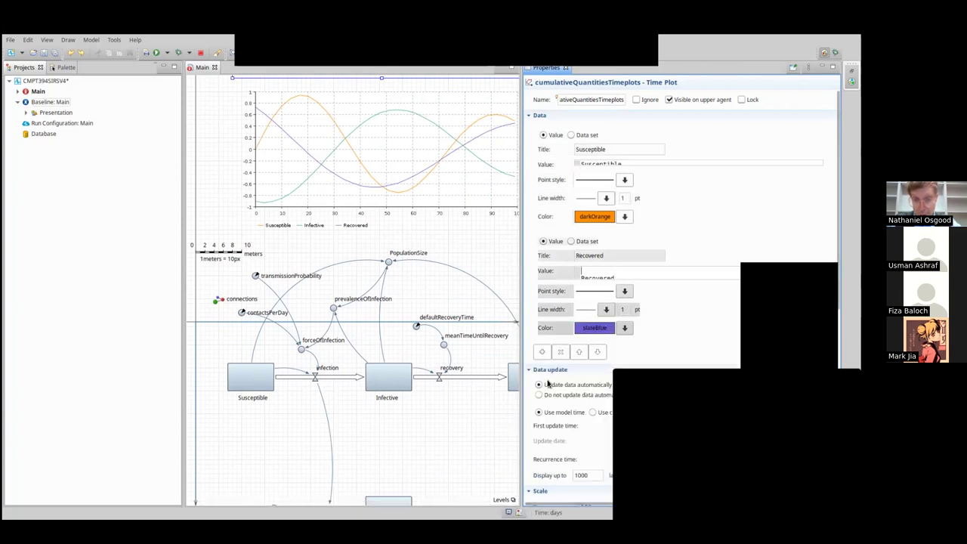
pyautogui.click(560, 353)
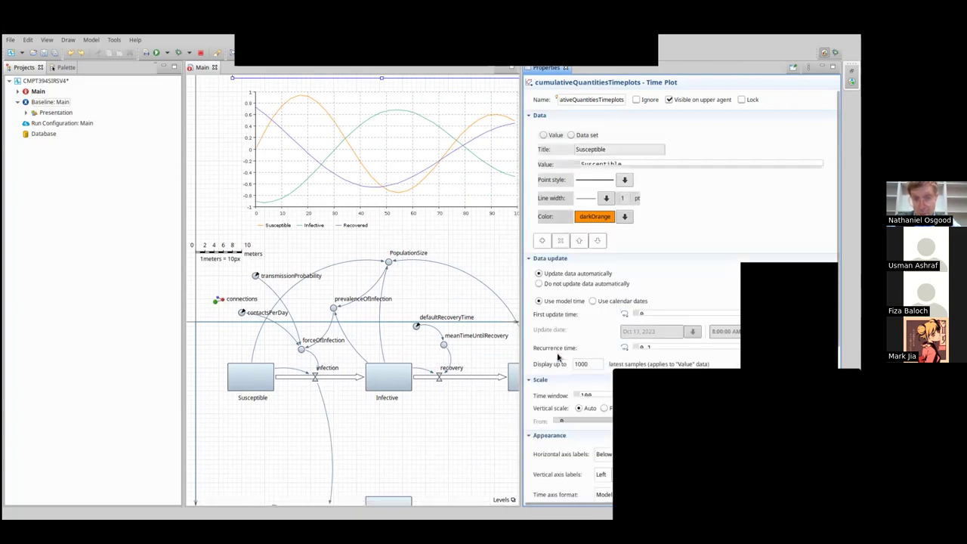
# Give the remaining series the title Cumulative Infections and the value CumulativeInfections, and build the model.
pyautogui.click(621, 163)
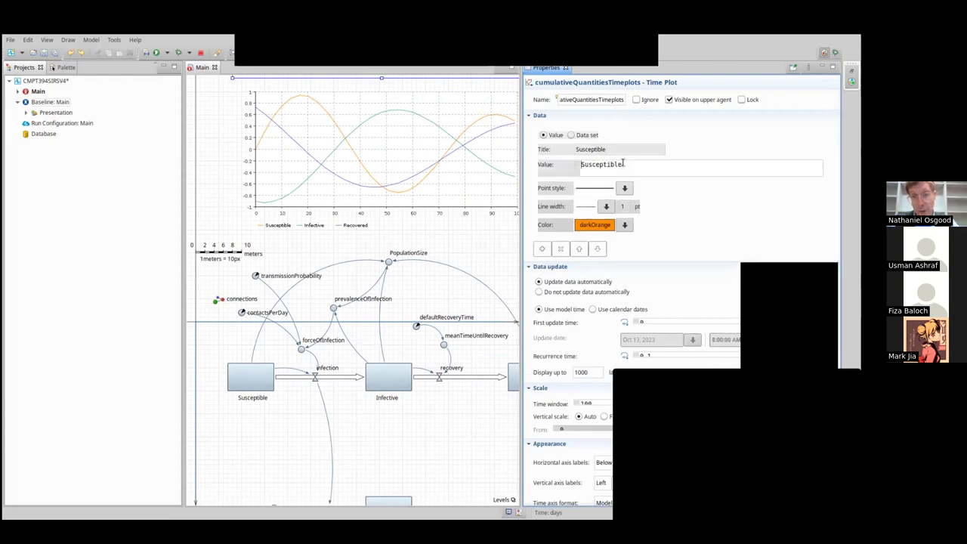
pyautogui.moveTo(607, 149); pyautogui.dragTo(539, 149)
pyautogui.write('Cumulative Infec')
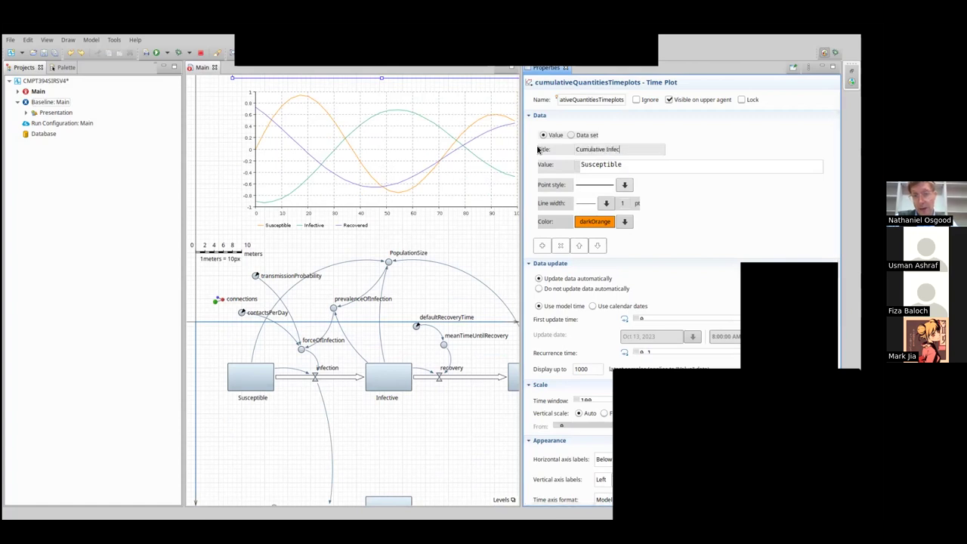
pyautogui.write('tions')
pyautogui.moveTo(626, 164); pyautogui.dragTo(551, 167)
pyautogui.write('Cumu')
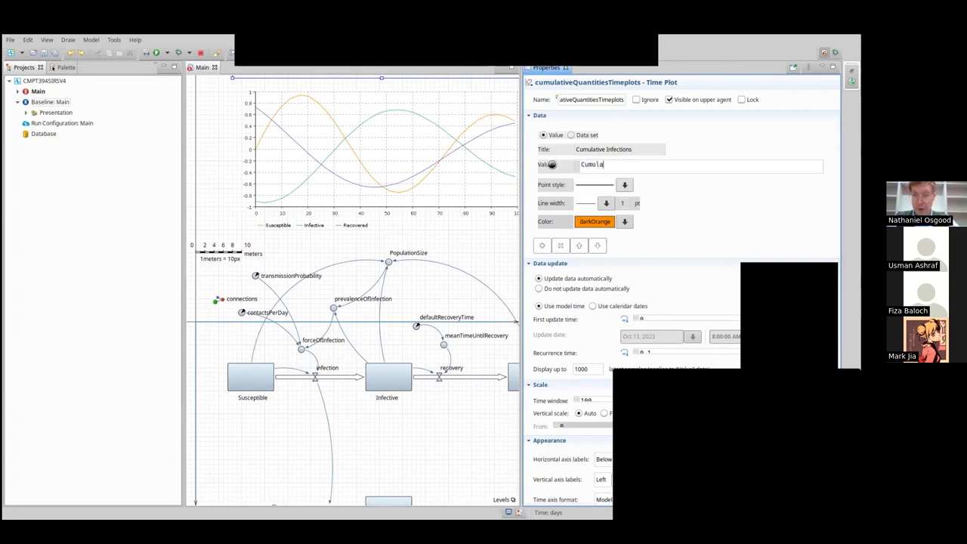
pyautogui.write('la')
pyautogui.press('Return')
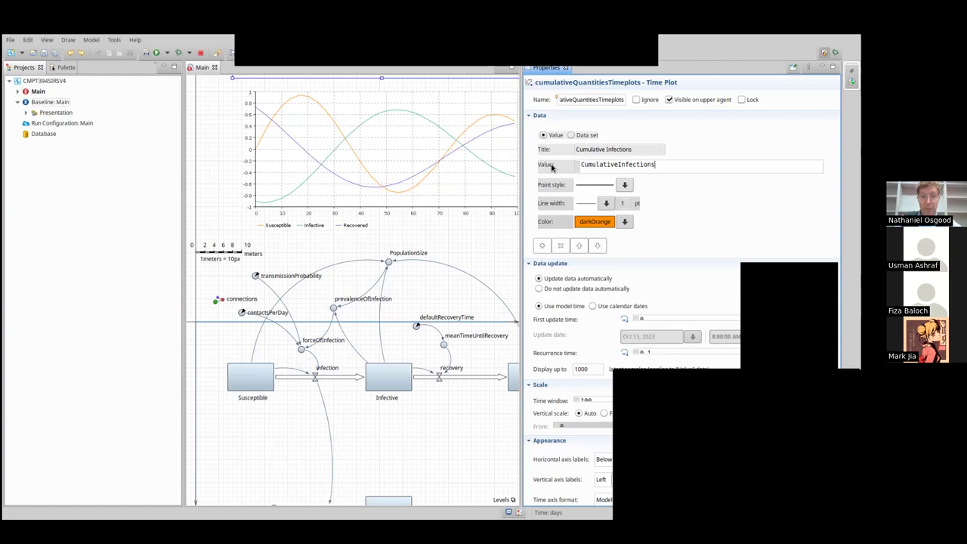
pyautogui.click(145, 53)
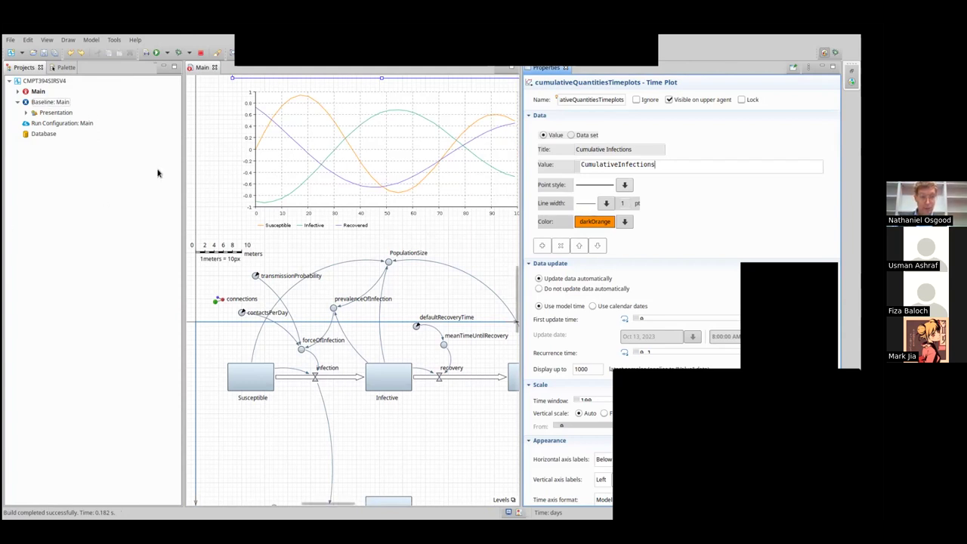
pyautogui.scroll(5, 513, 275)
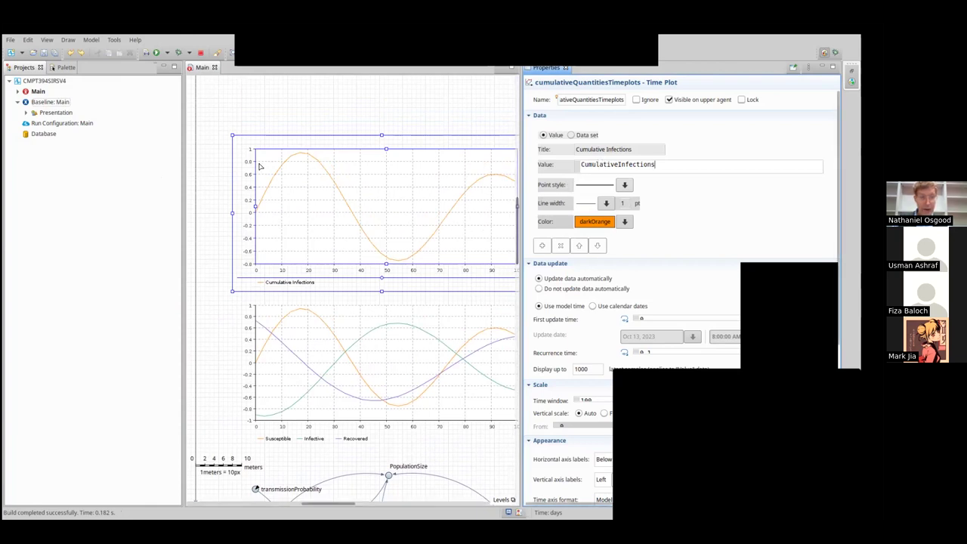
# Show the Baseline experiment's properties and look over the two time plots and the diagram in Main.
pyautogui.click(36, 105)
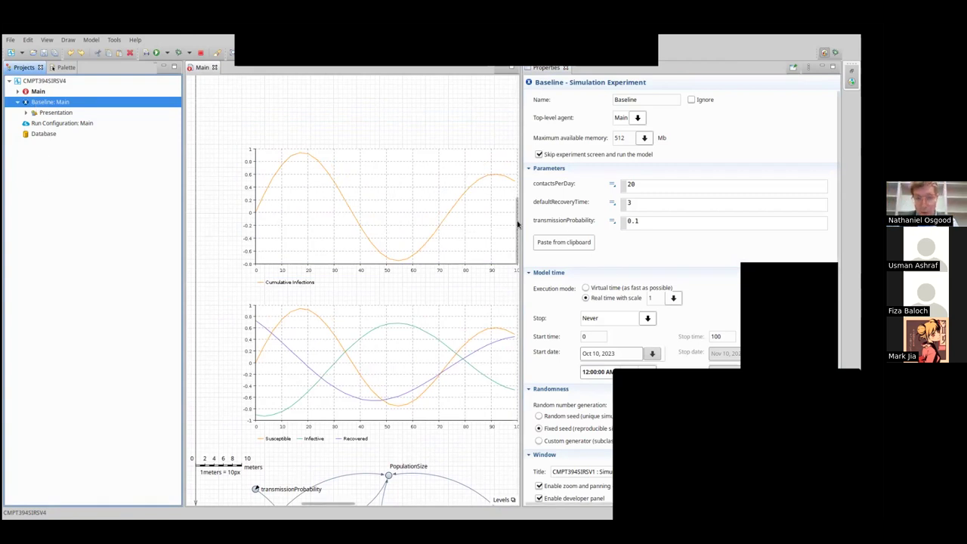
pyautogui.scroll(-3, 514, 248)
pyautogui.moveTo(514, 248); pyautogui.dragTo(512, 281)
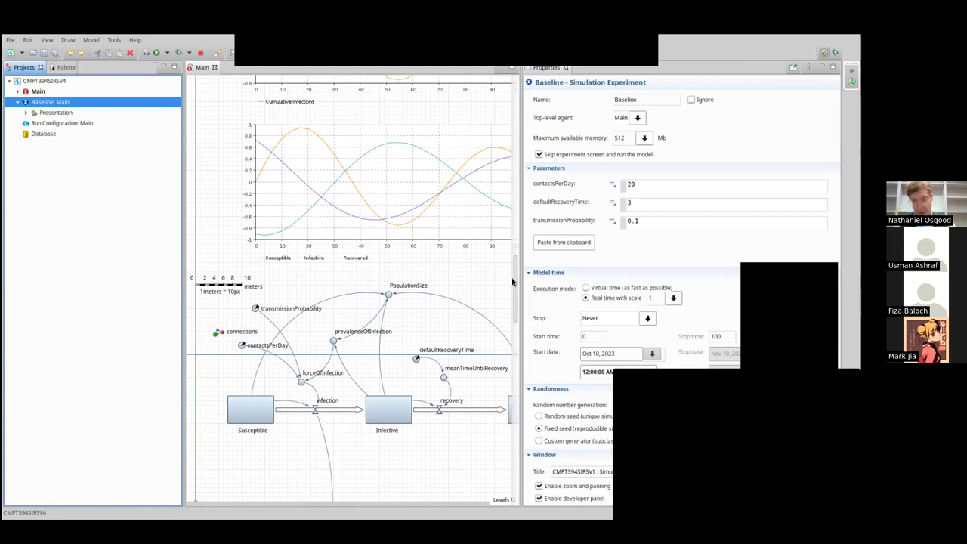
pyautogui.scroll(4, 514, 283)
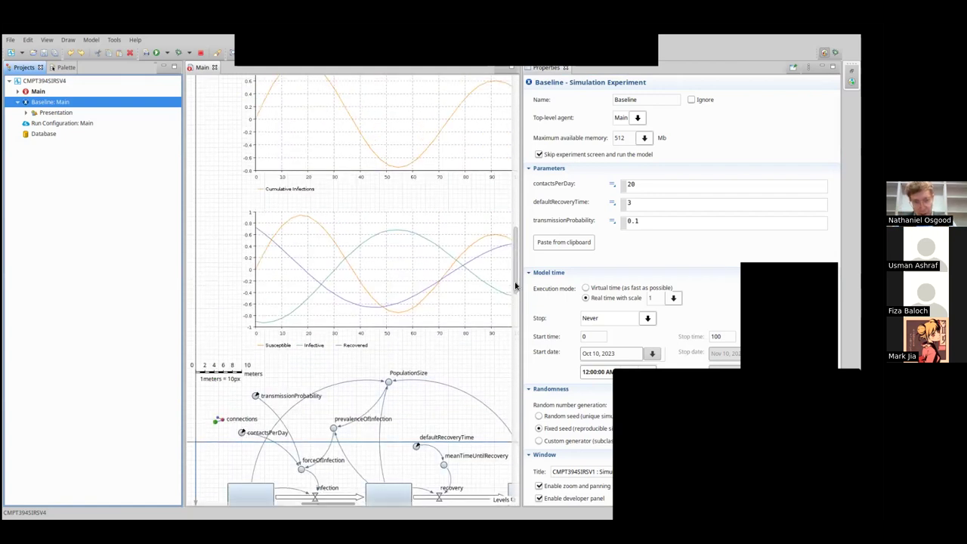
pyautogui.scroll(1, 516, 286)
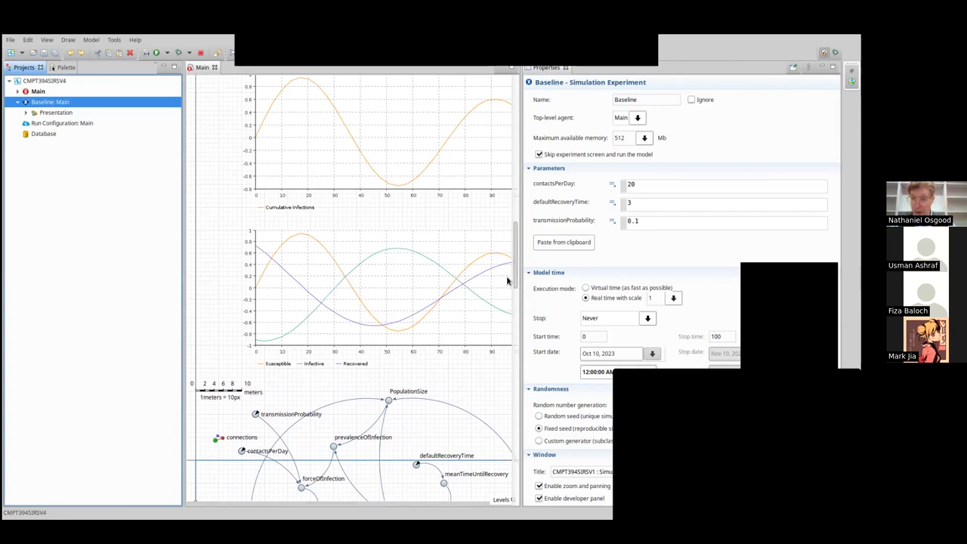
pyautogui.scroll(1, 500, 278)
pyautogui.scroll(3, 499, 275)
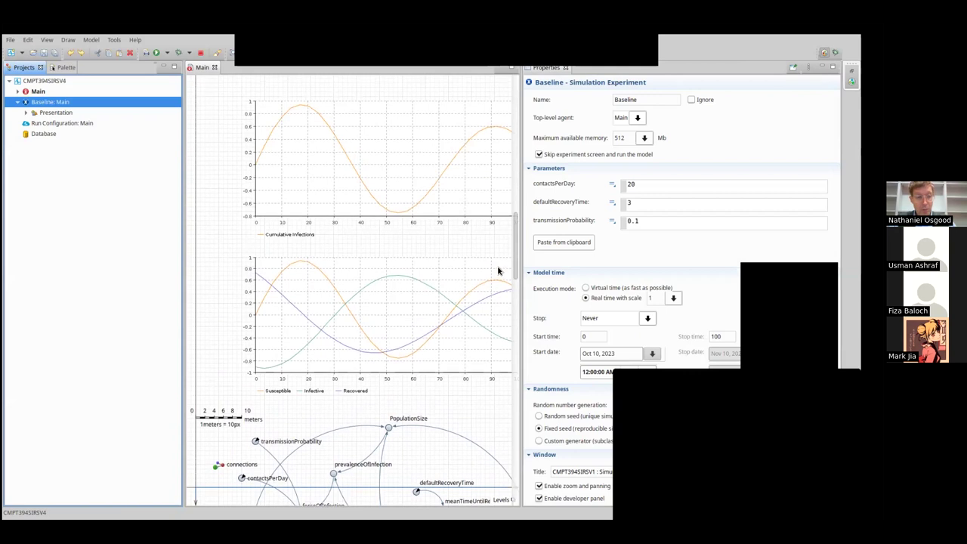
# Make a copy of the Baseline experiment within the CMPT394SIRSV4 model.
pyautogui.rightClick(48, 104)
pyautogui.press('Escape')
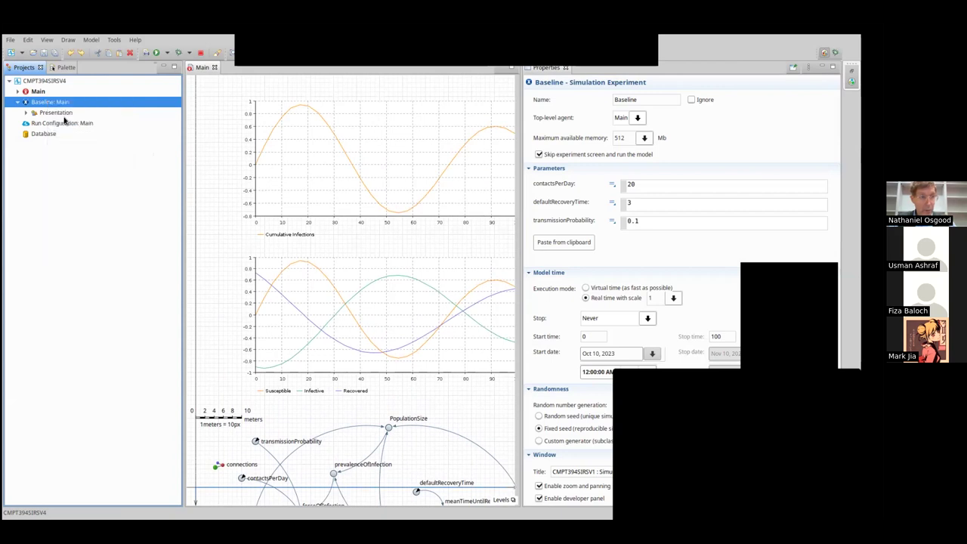
pyautogui.rightClick(47, 88)
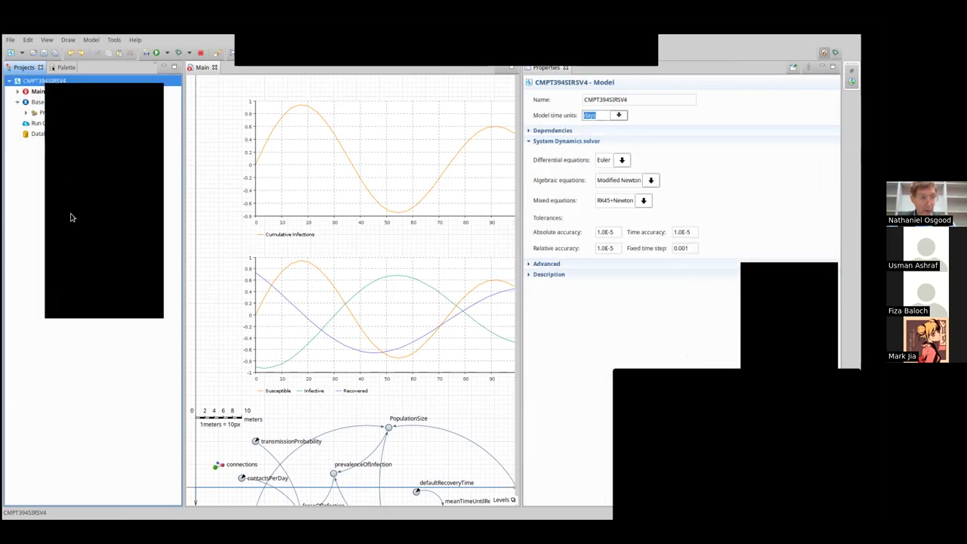
pyautogui.click(73, 218)
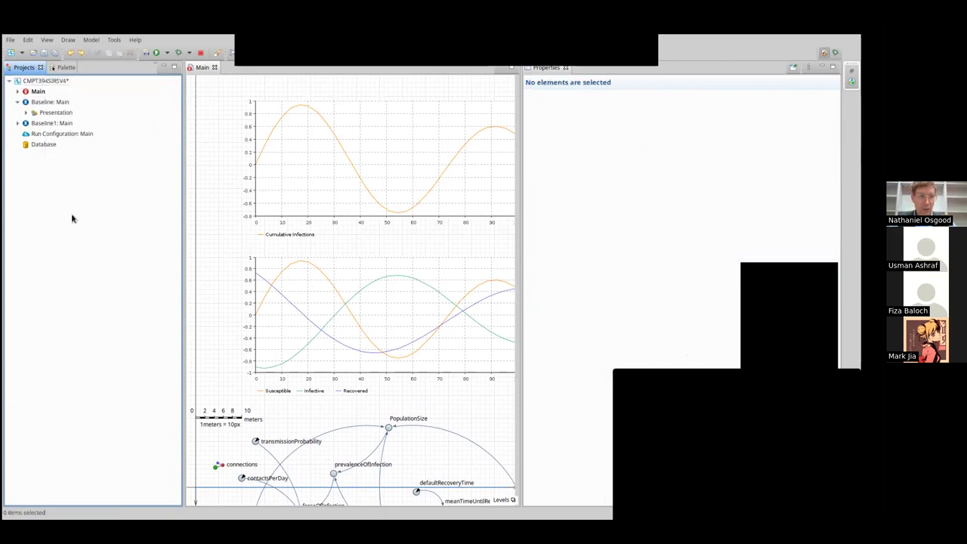
# Delete the copied experiment Baseline1 from the model.
pyautogui.click(48, 126)
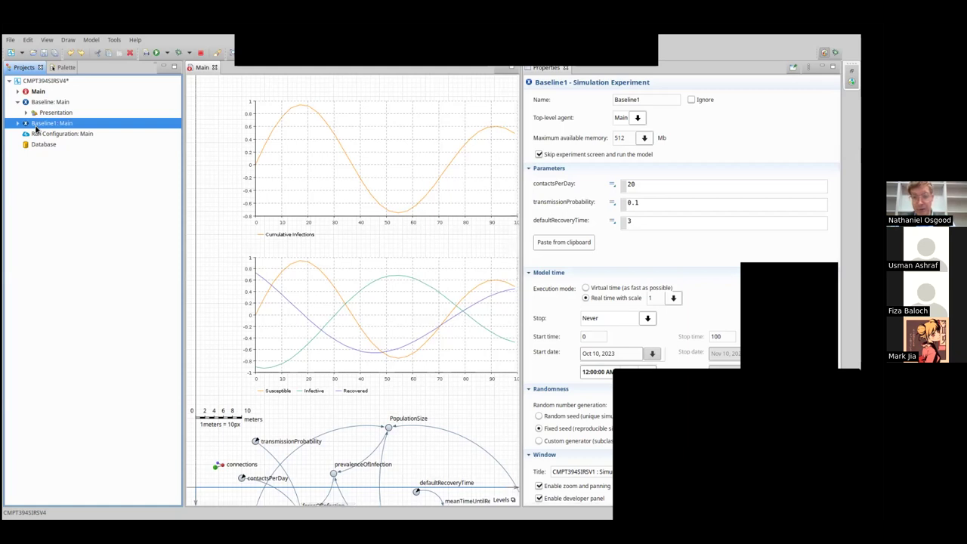
pyautogui.rightClick(35, 128)
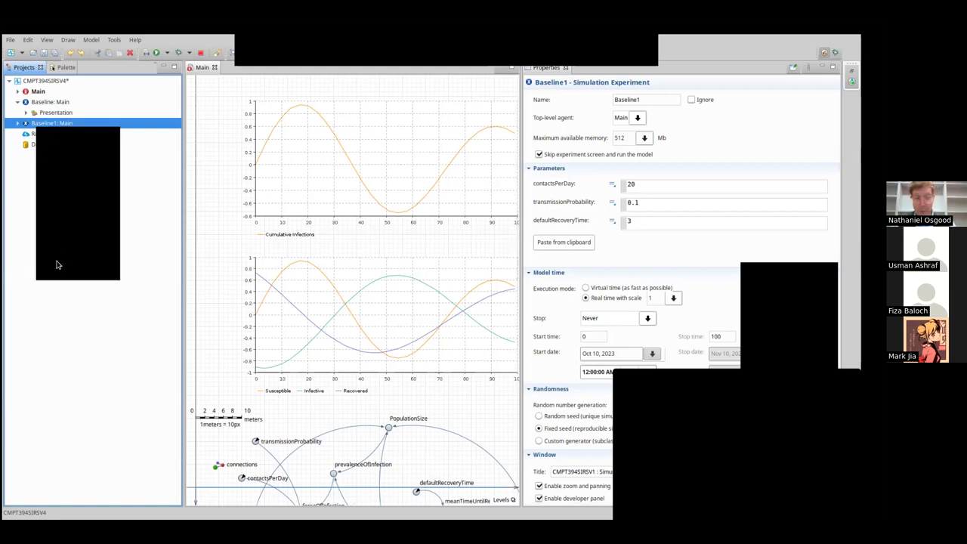
pyautogui.click(63, 227)
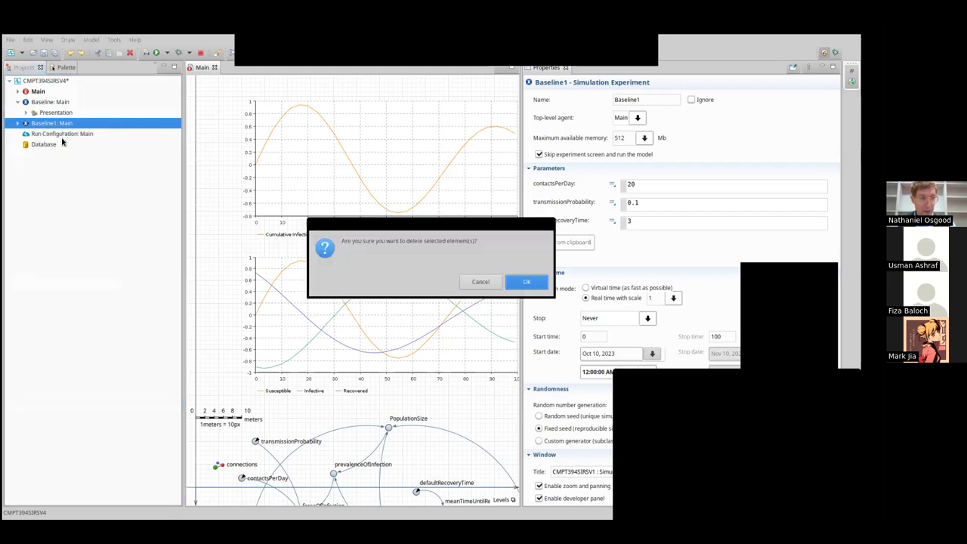
pyautogui.click(522, 282)
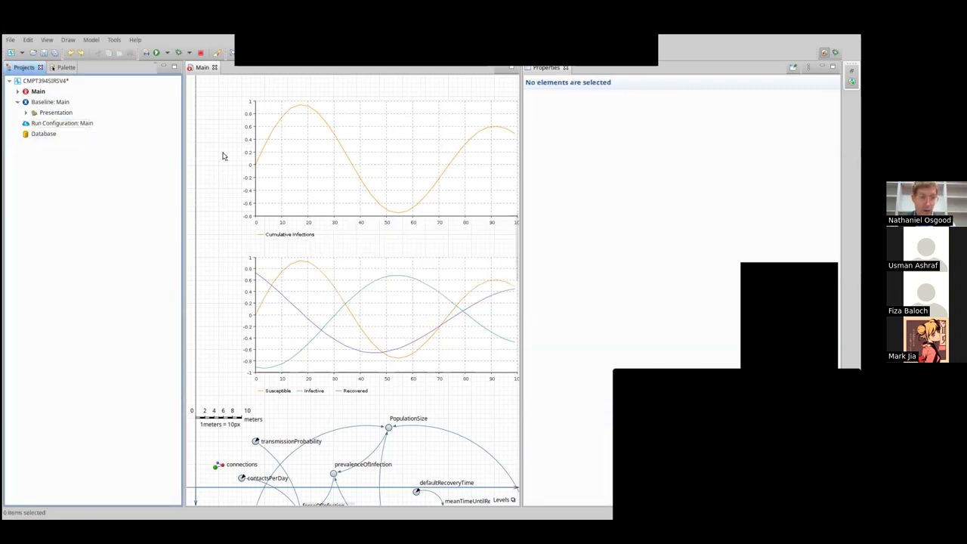
# Set the Baseline experiment to stop at a specified time of 100 and save the model.
pyautogui.click(46, 103)
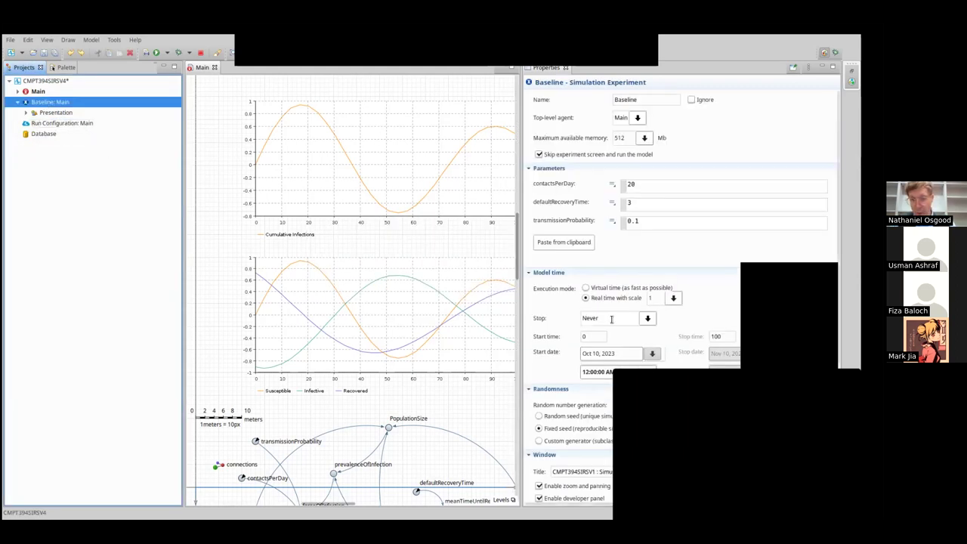
pyautogui.click(649, 319)
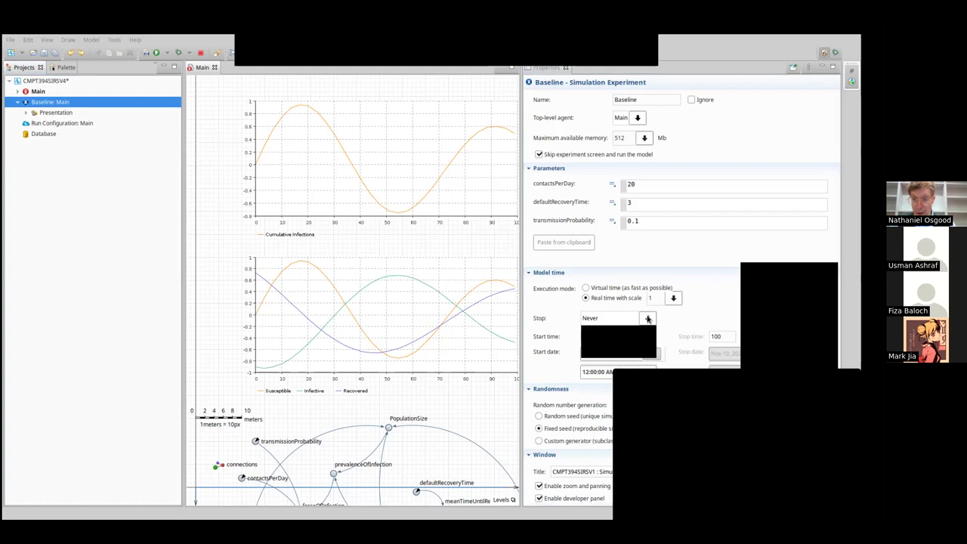
pyautogui.click(619, 337)
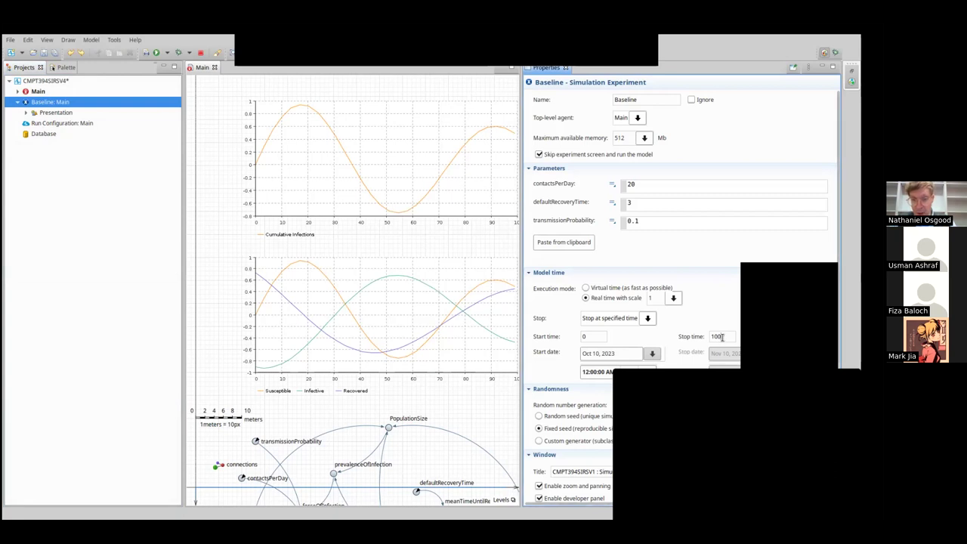
pyautogui.click(726, 337)
pyautogui.hotkey('ctrl', 's')
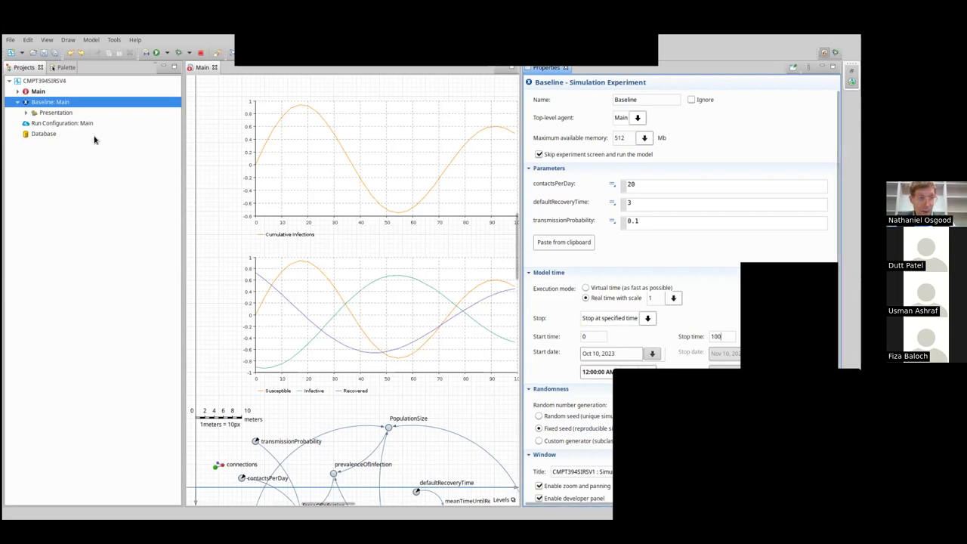
# Run the Baseline experiment and raise the simulation speed to x50.
pyautogui.rightClick(50, 102)
pyautogui.click(83, 235)
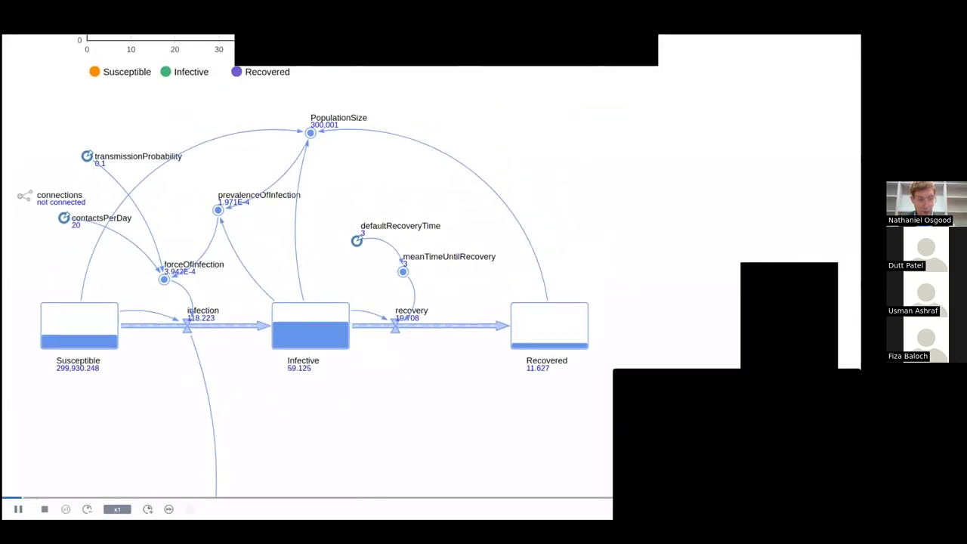
pyautogui.click(147, 509)
pyautogui.scroll(3, 194, 340)
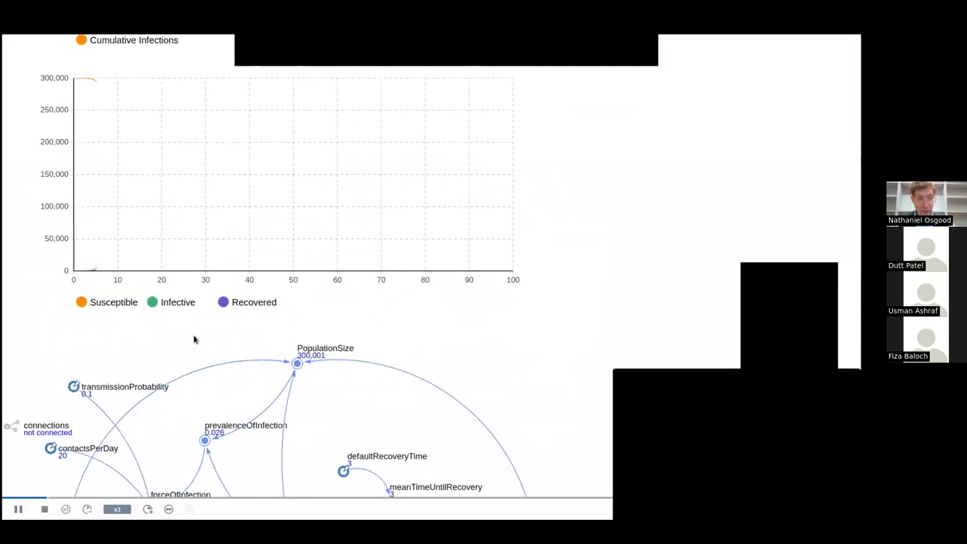
pyautogui.click(147, 509)
pyautogui.click(148, 509)
pyautogui.click(147, 510)
pyautogui.click(148, 509)
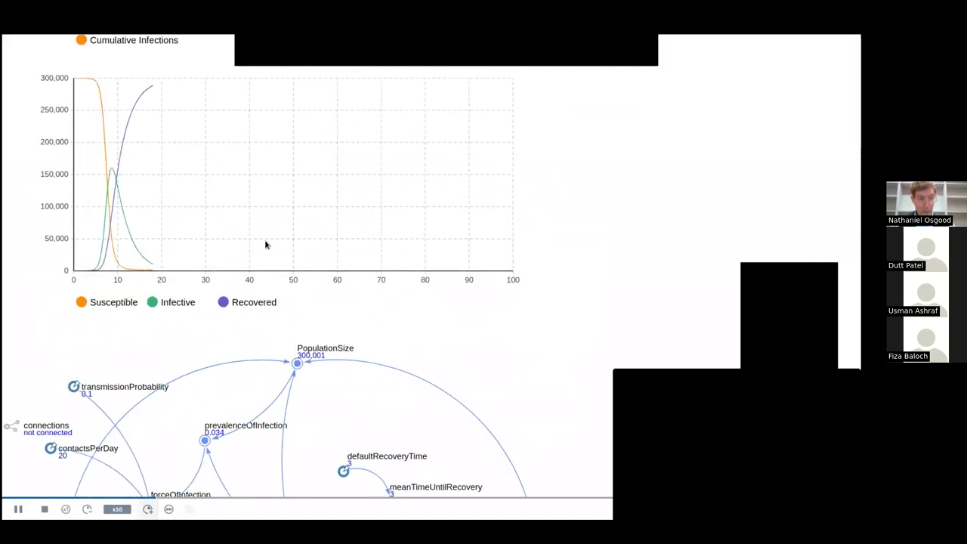
# Examine the cumulative infections and stocks plots of the run, and return to the model editor.
pyautogui.scroll(3, 304, 358)
pyautogui.scroll(1, 306, 421)
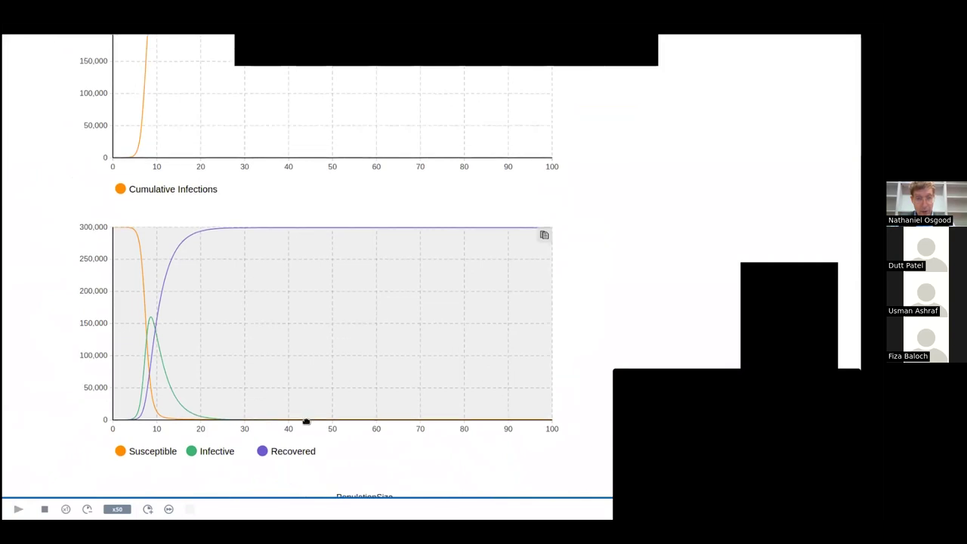
pyautogui.scroll(3, 306, 421)
pyautogui.scroll(1, 314, 423)
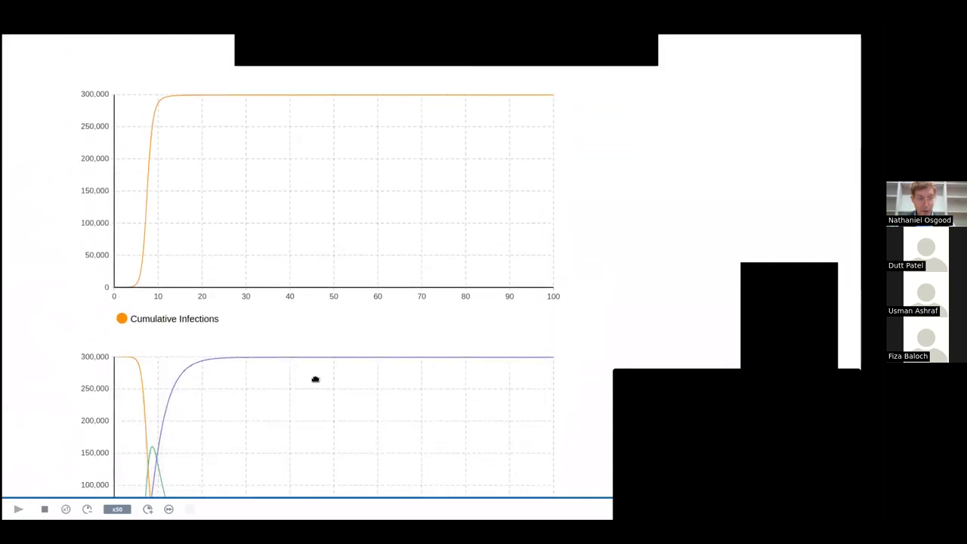
pyautogui.scroll(-5, 315, 379)
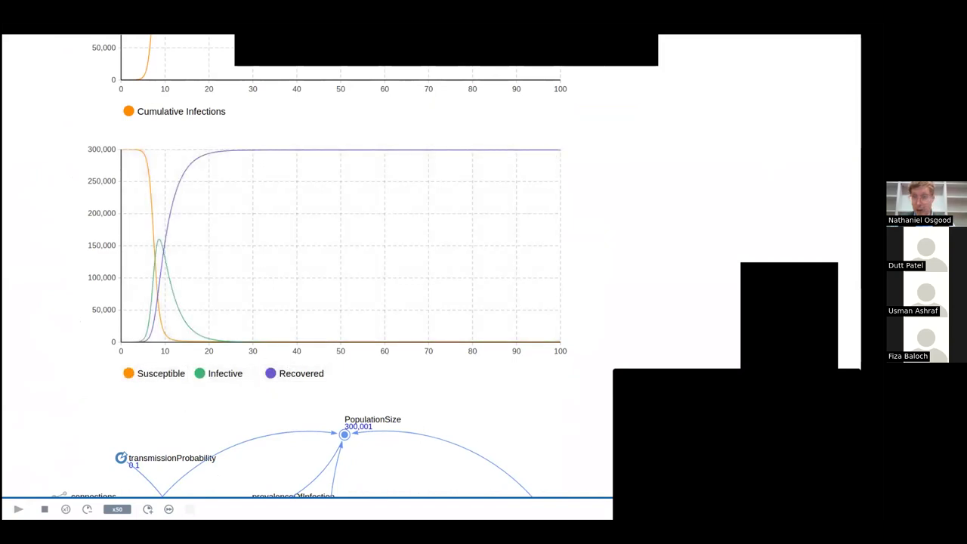
pyautogui.hotkey('alt', 'Tab')
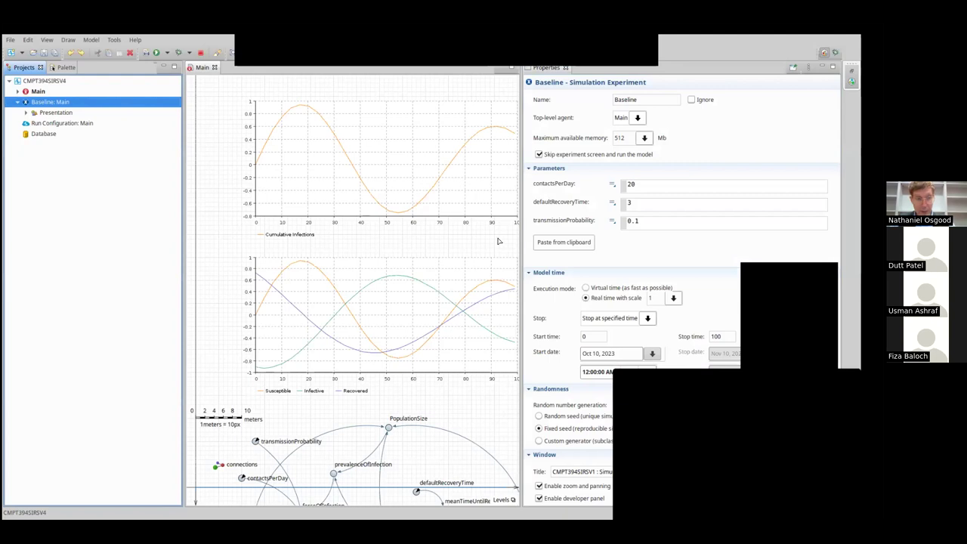
# Copy the Baseline experiment, paste it into the CMPT394SIRSV4 model, and select the pasted experiment.
pyautogui.scroll(-3, 515, 289)
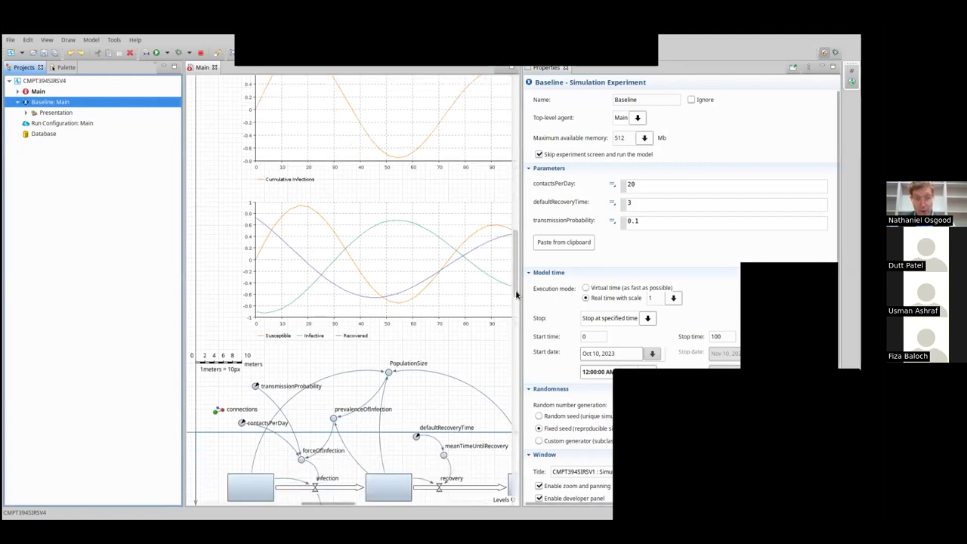
pyautogui.rightClick(33, 105)
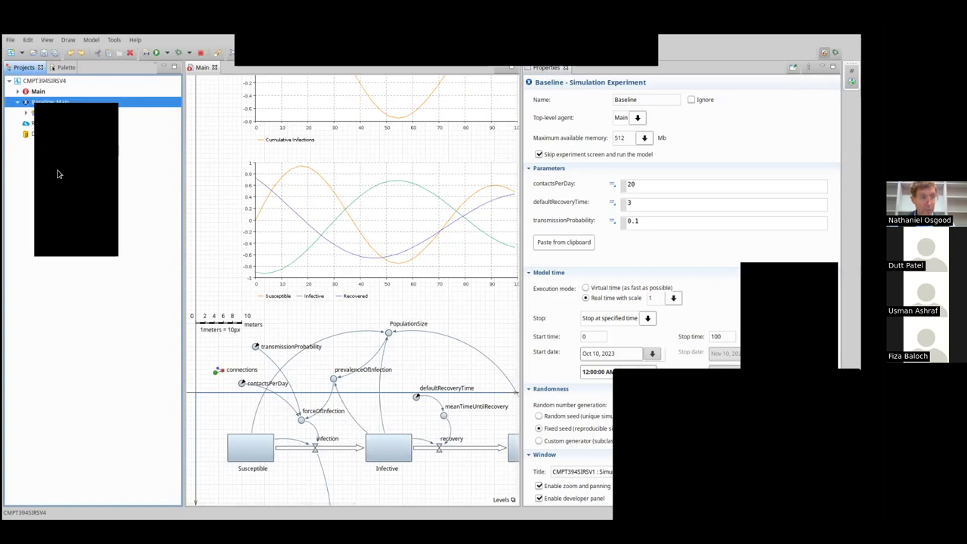
pyautogui.press('Escape')
pyautogui.rightClick(46, 80)
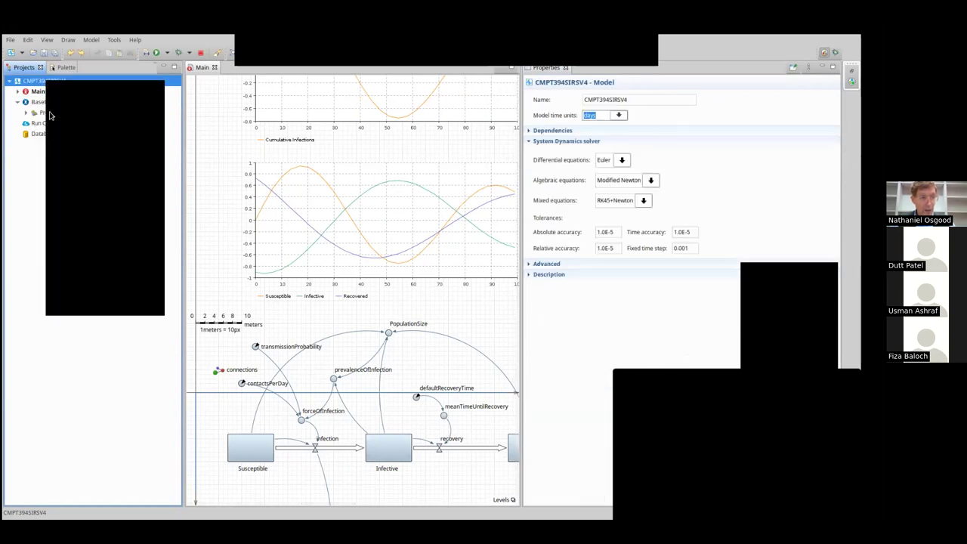
pyautogui.click(72, 214)
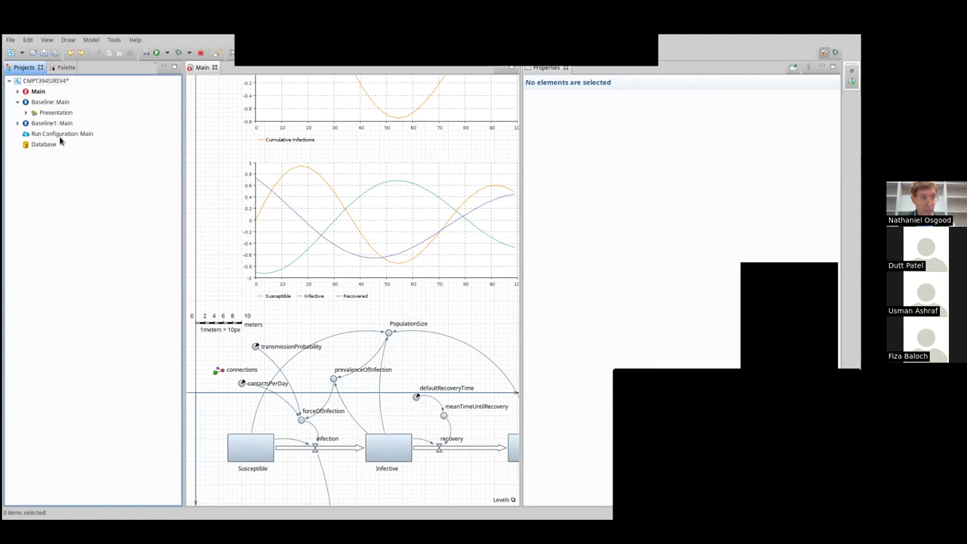
pyautogui.click(50, 123)
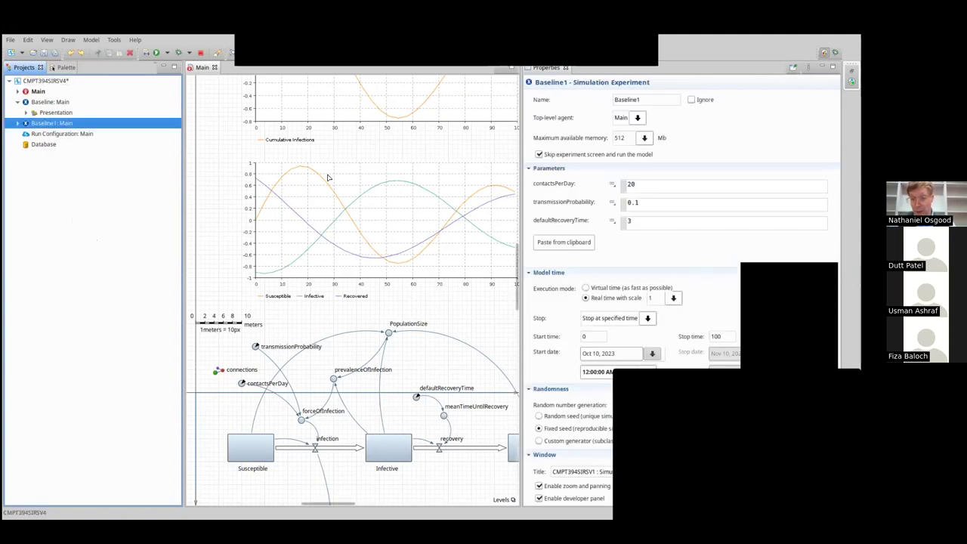
pyautogui.rightClick(44, 106)
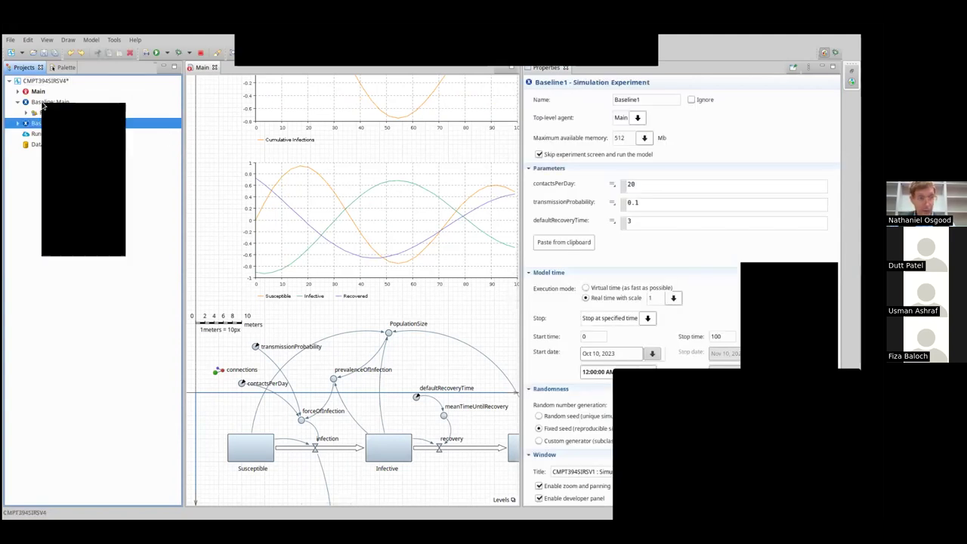
pyautogui.click(69, 186)
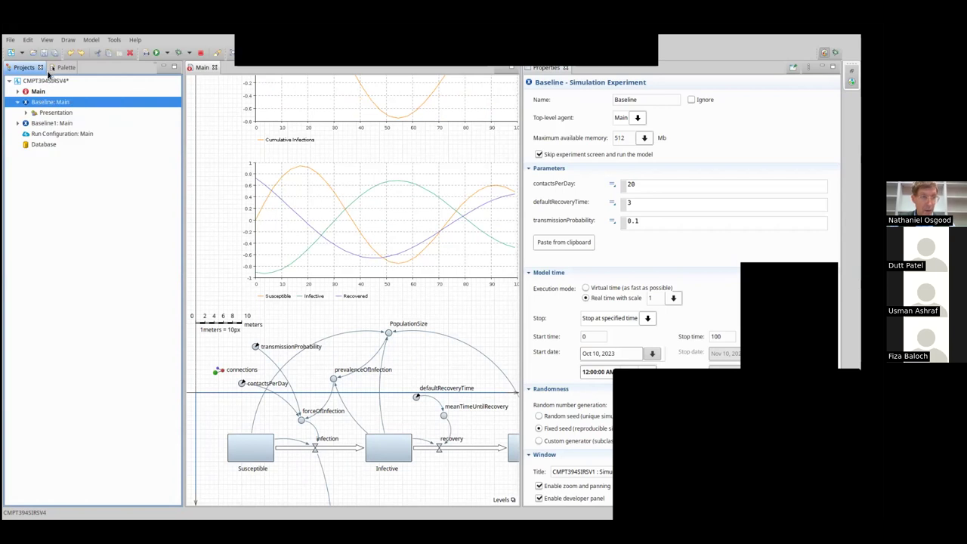
pyautogui.rightClick(48, 80)
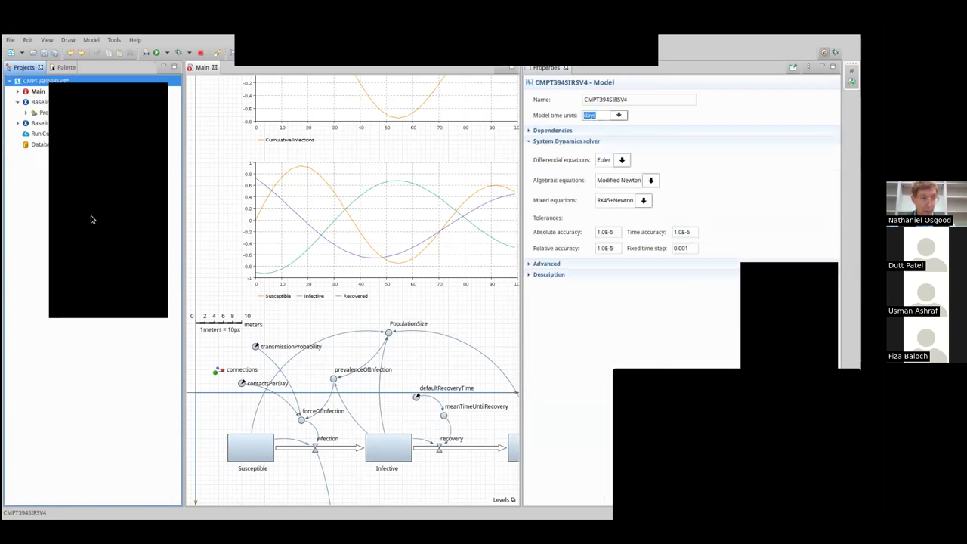
pyautogui.click(9, 218)
# Rename the copied experiment Baseline1 as HalveContactRate.
pyautogui.click(145, 123)
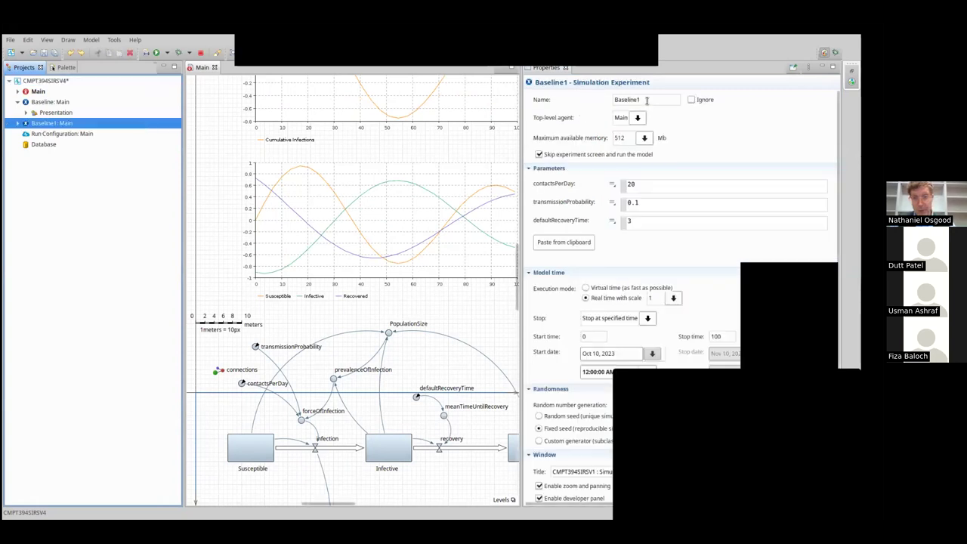
pyautogui.moveTo(647, 99); pyautogui.dragTo(532, 99)
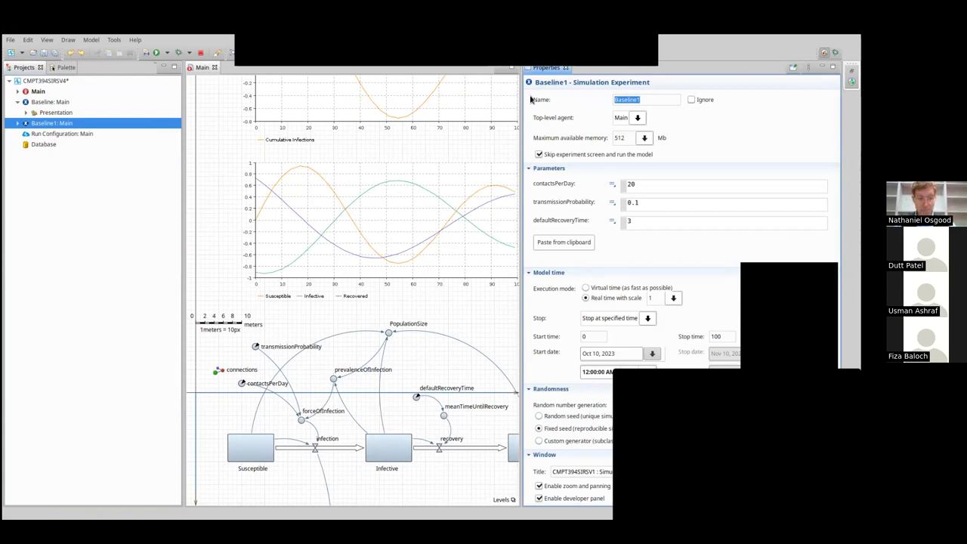
pyautogui.write('Halve')
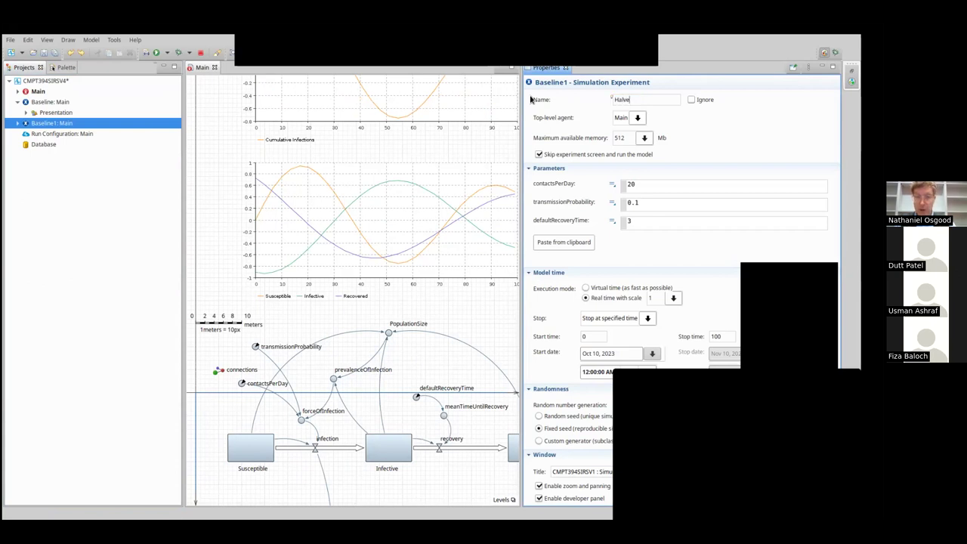
pyautogui.write('Contac')
pyautogui.press('BackSpace')
pyautogui.press('Return')
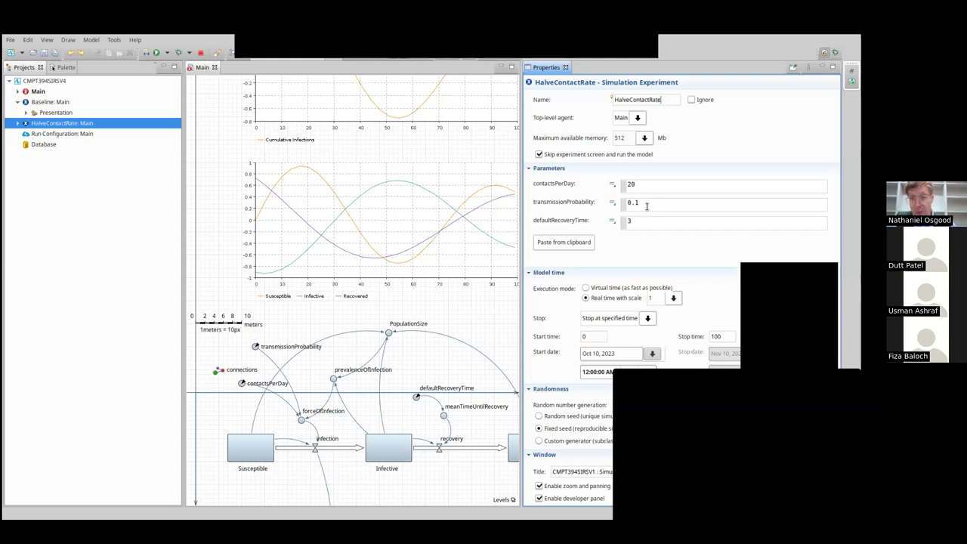
# Set the contactsPerDay parameter of the HalveContactRate experiment to 10.
pyautogui.hotkey('shift', 'Tab')
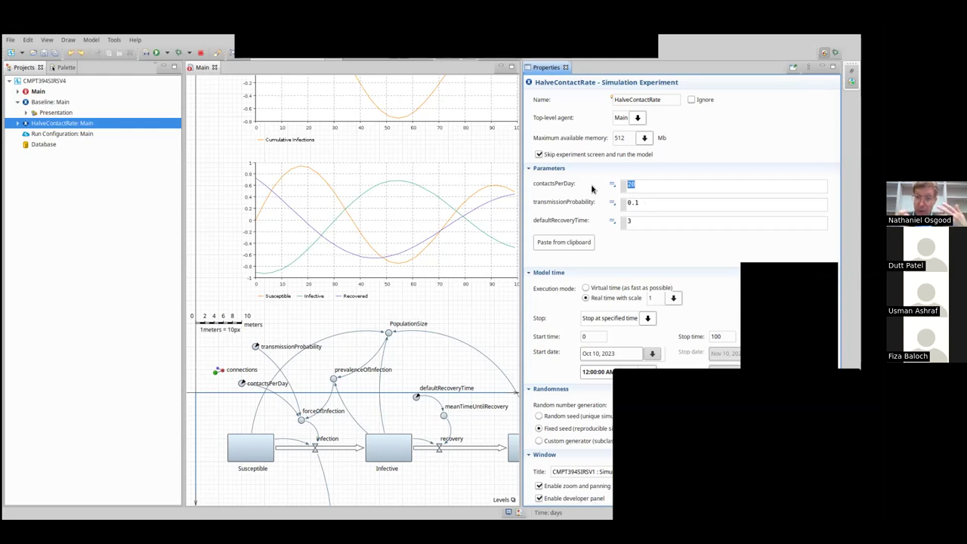
pyautogui.write('1')
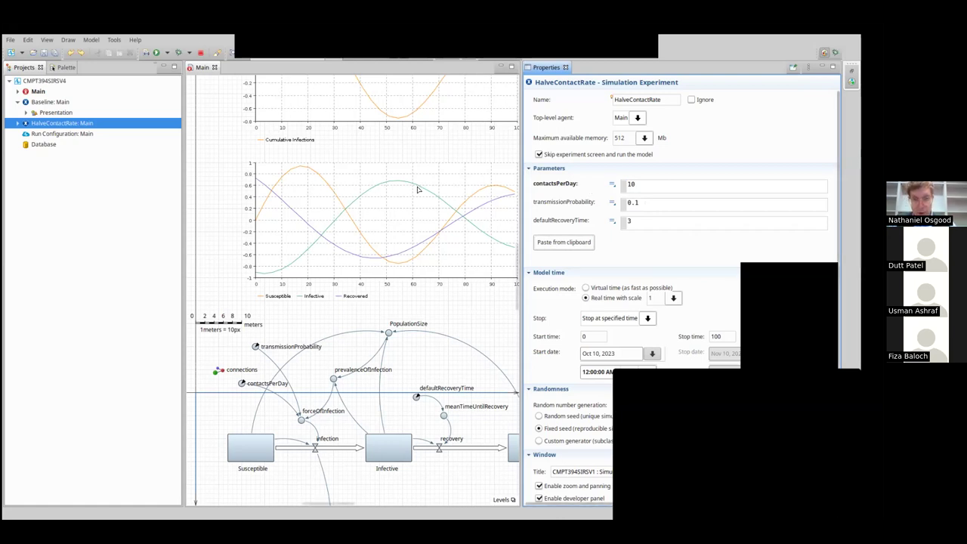
pyautogui.click(633, 186)
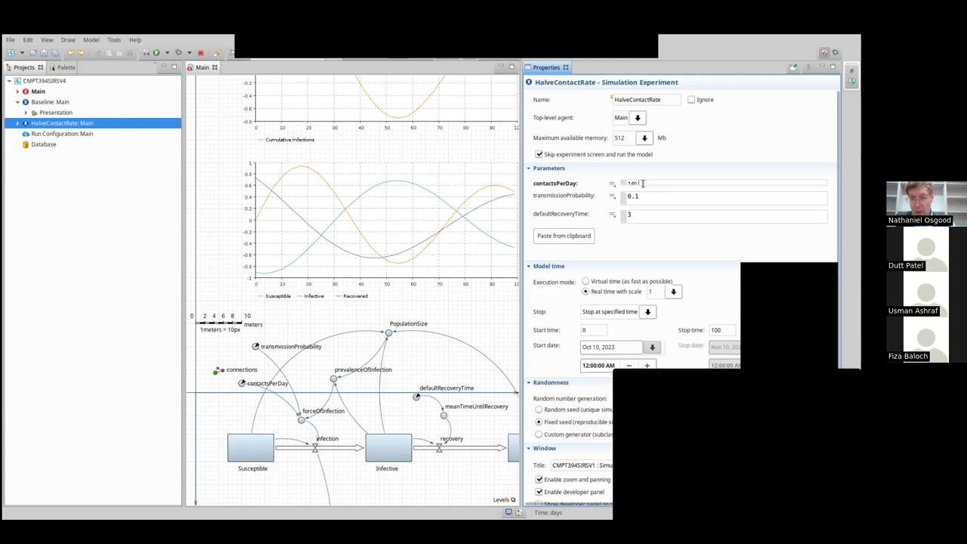
pyautogui.press('Return')
pyautogui.write('10')
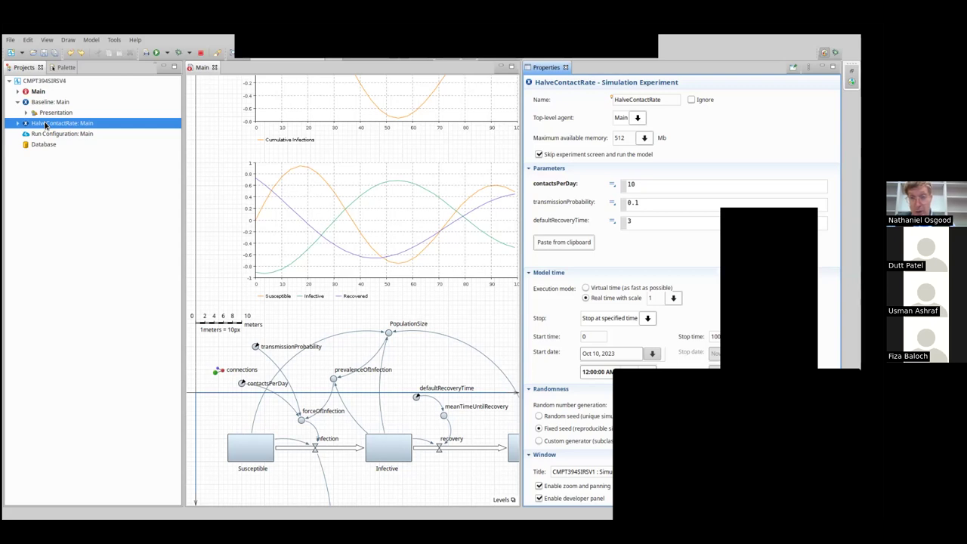
pyautogui.click(48, 81)
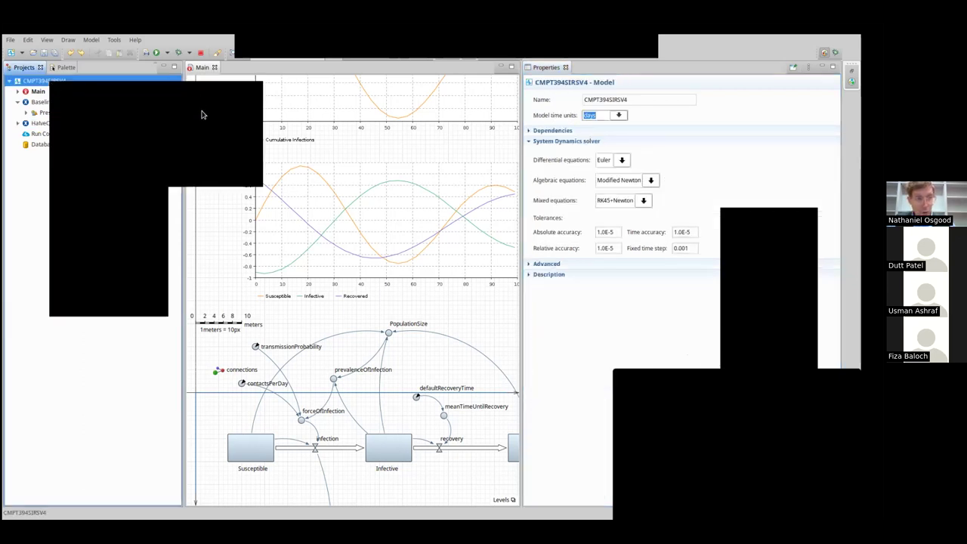
pyautogui.moveTo(108, 92)
pyautogui.click(223, 140)
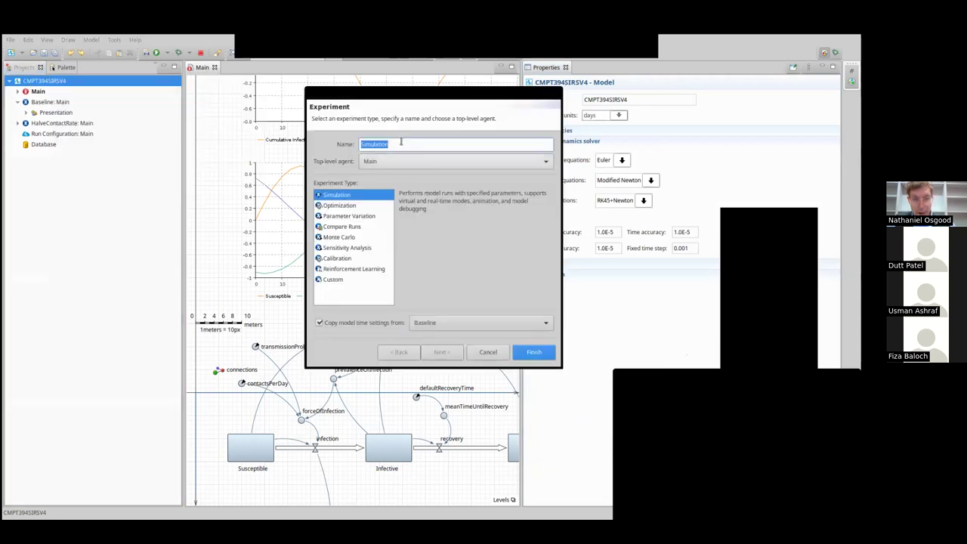
pyautogui.press('Escape')
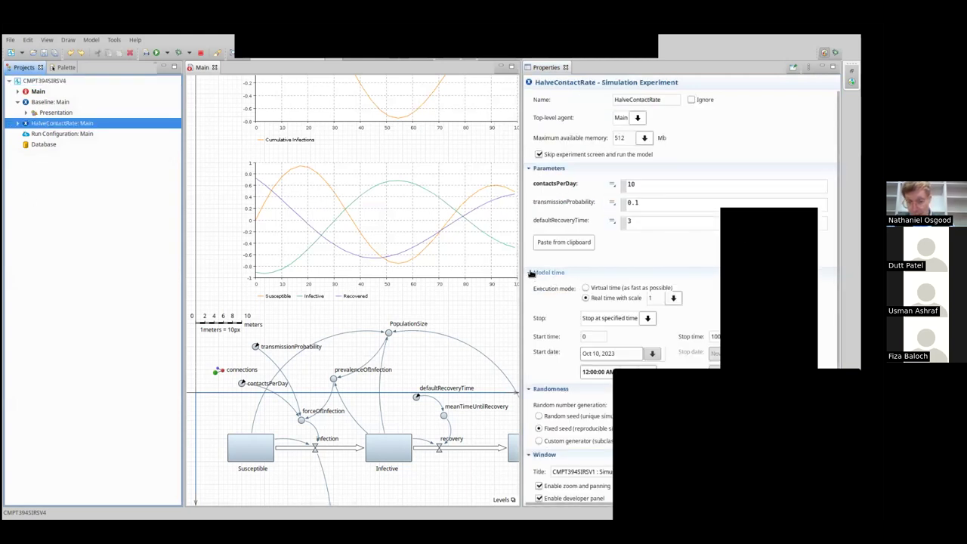
pyautogui.click(532, 275)
pyautogui.click(533, 276)
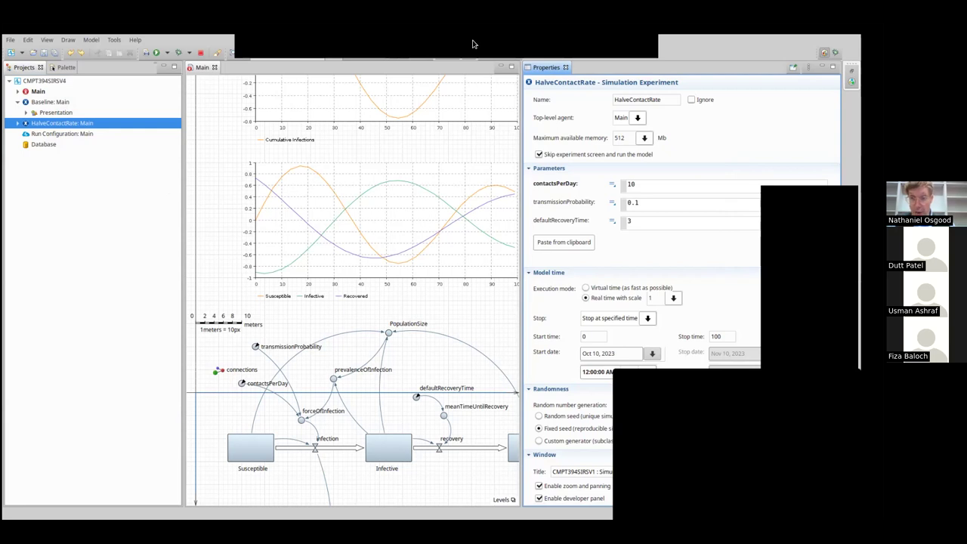
# Show the Problems view in the workspace to check the model for errors.
pyautogui.click(46, 41)
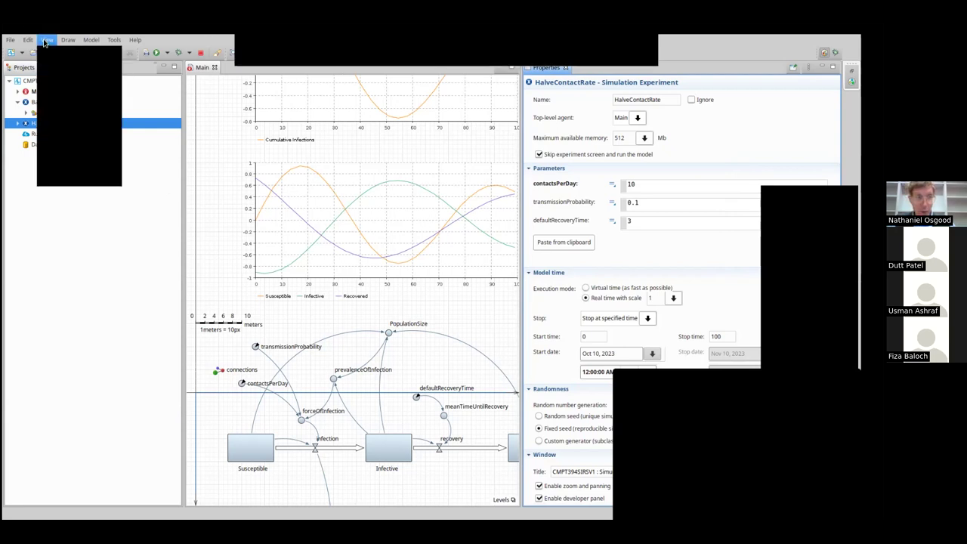
pyautogui.click(48, 97)
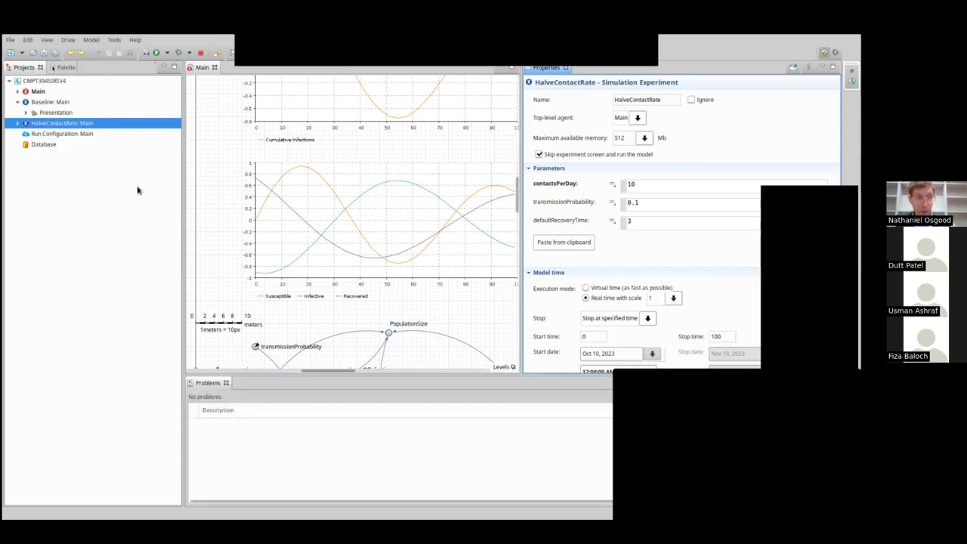
pyautogui.click(50, 42)
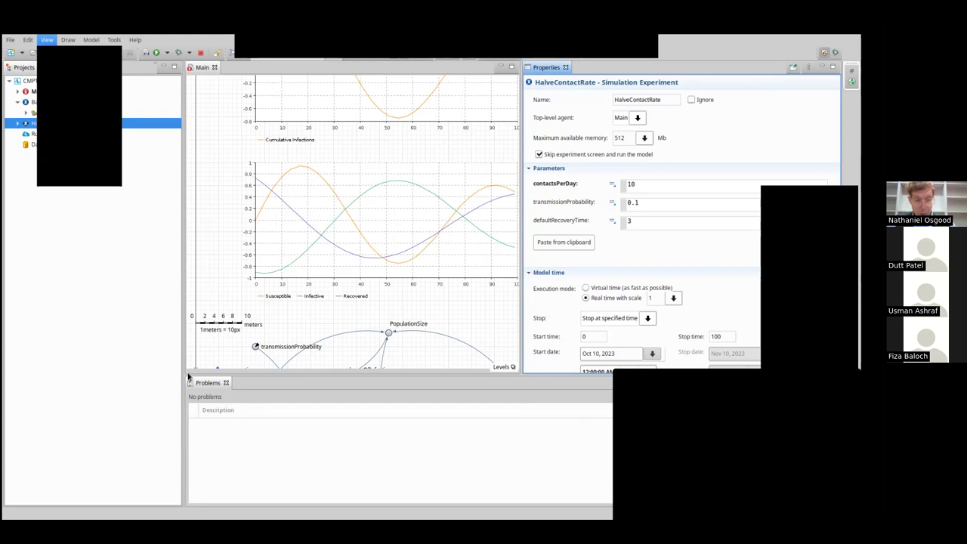
pyautogui.click(346, 457)
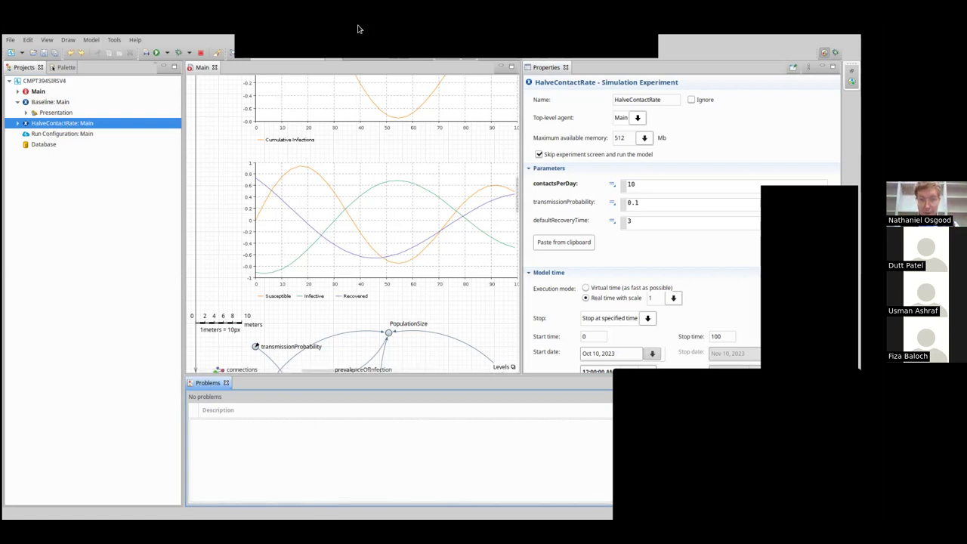
pyautogui.moveTo(515, 198); pyautogui.dragTo(521, 236)
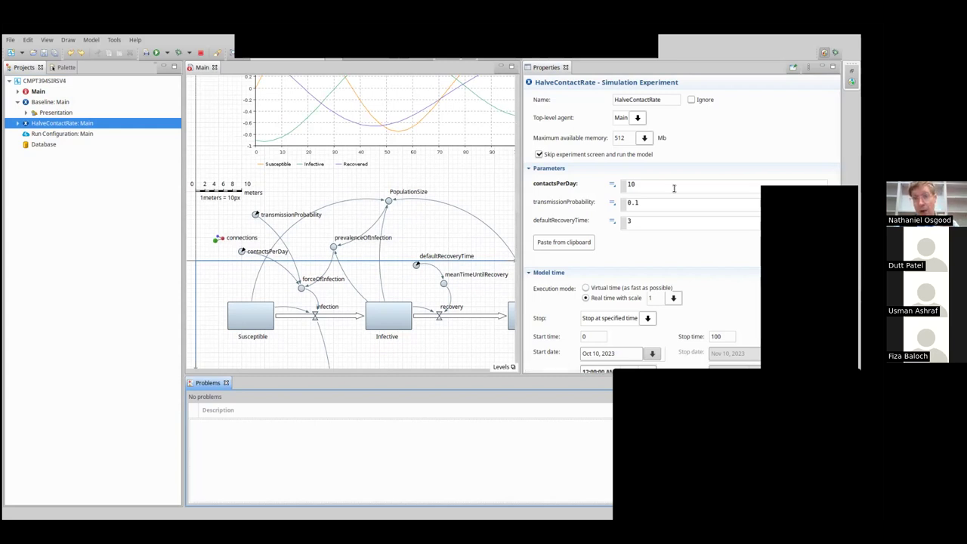
# Run the Baseline experiment and view its stock and flow diagram during the simulation.
pyautogui.click(41, 101)
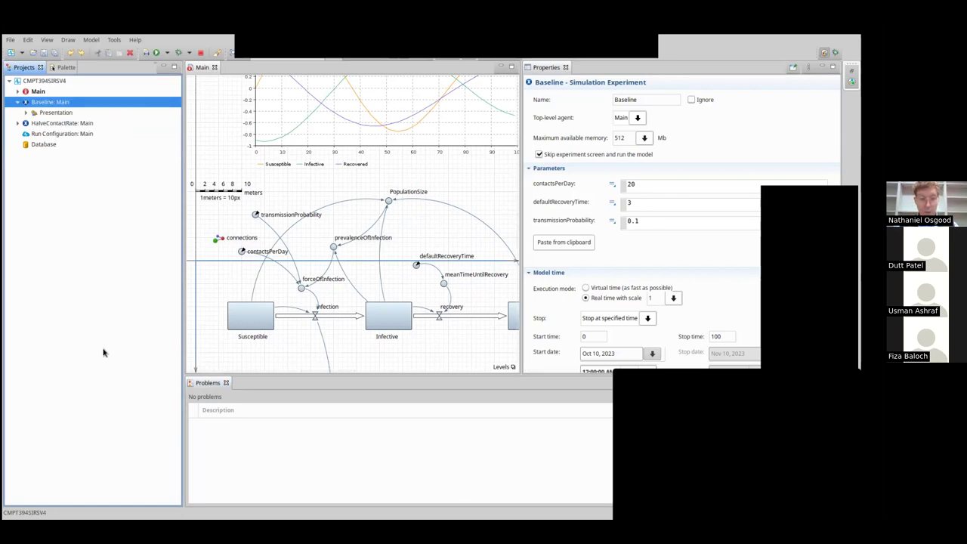
pyautogui.press('F5')
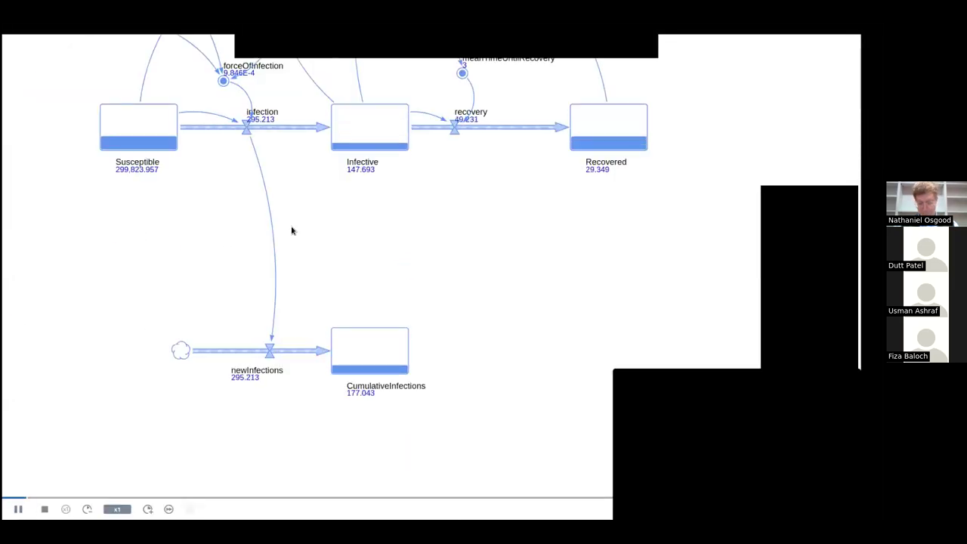
pyautogui.scroll(3, 302, 181)
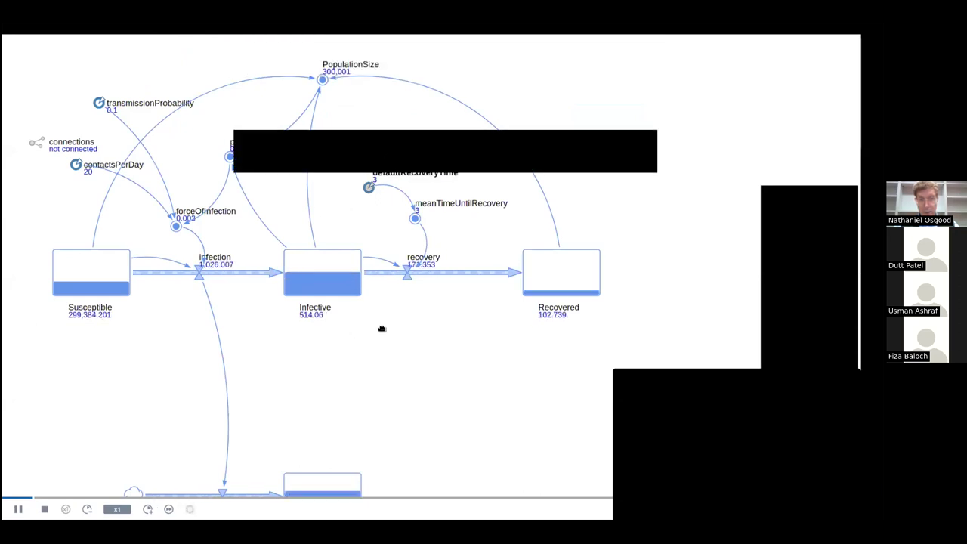
pyautogui.scroll(3, 380, 331)
pyautogui.scroll(1, 626, 147)
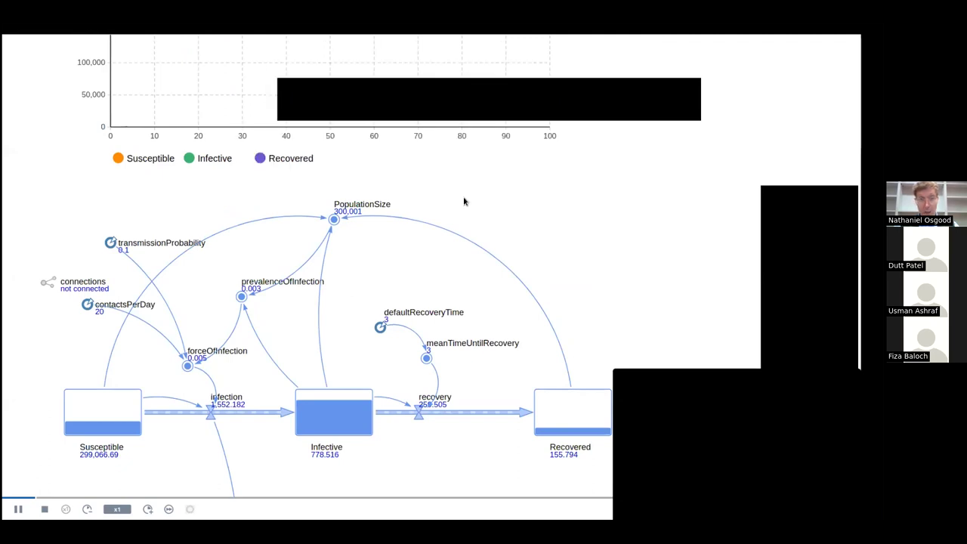
pyautogui.hscroll(-1, 378, 138)
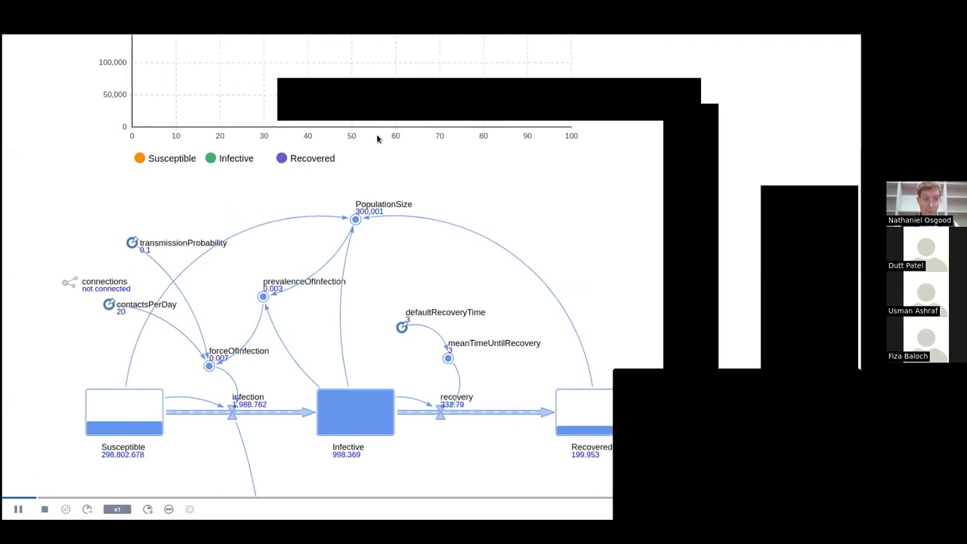
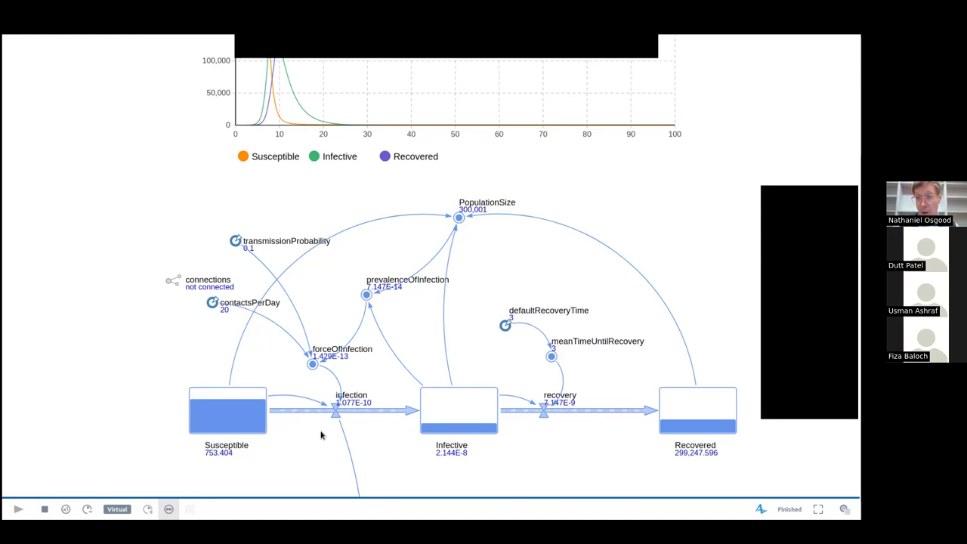
# Examine the finished Baseline run's stocks plot and diagram values, and return to the model editor with the HalveContactRate experiment selected.
pyautogui.scroll(3, 304, 272)
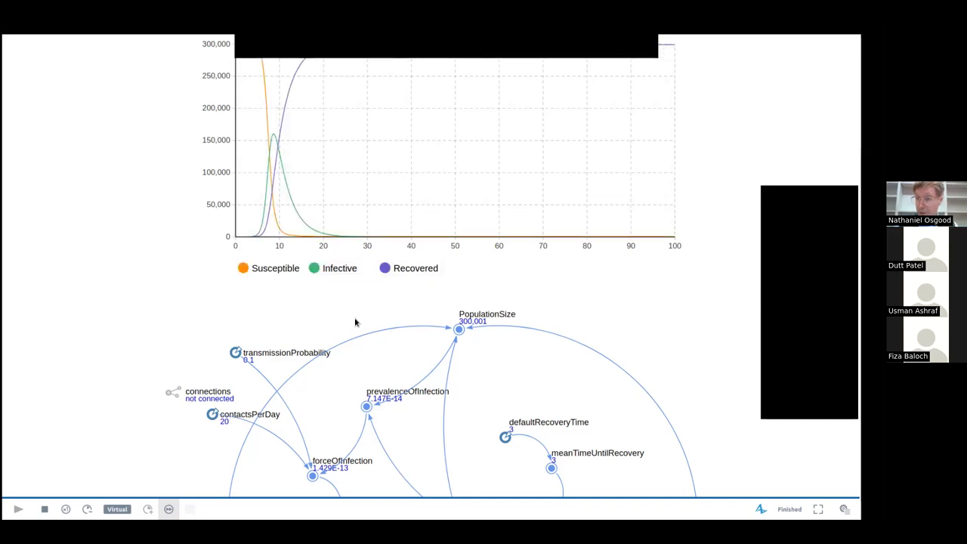
pyautogui.scroll(-3, 355, 323)
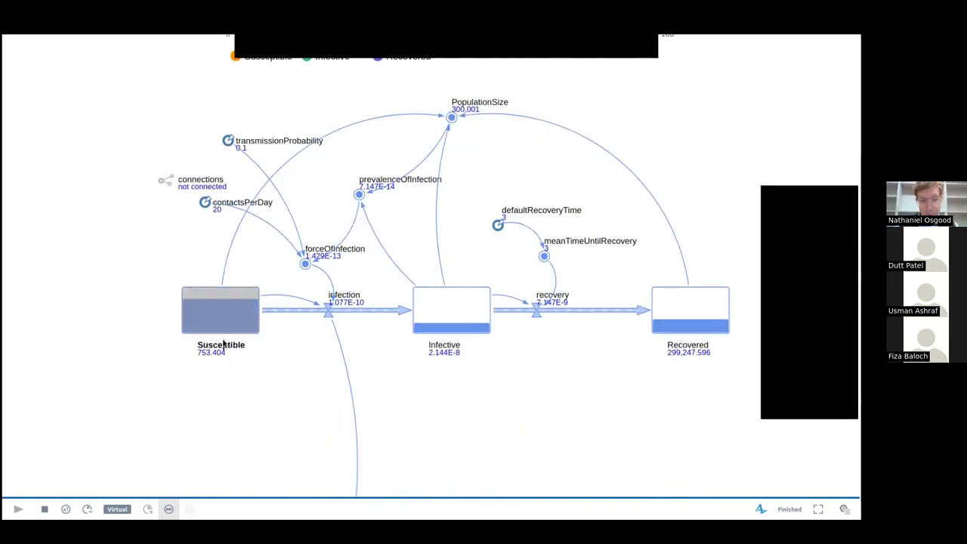
pyautogui.scroll(1, 224, 347)
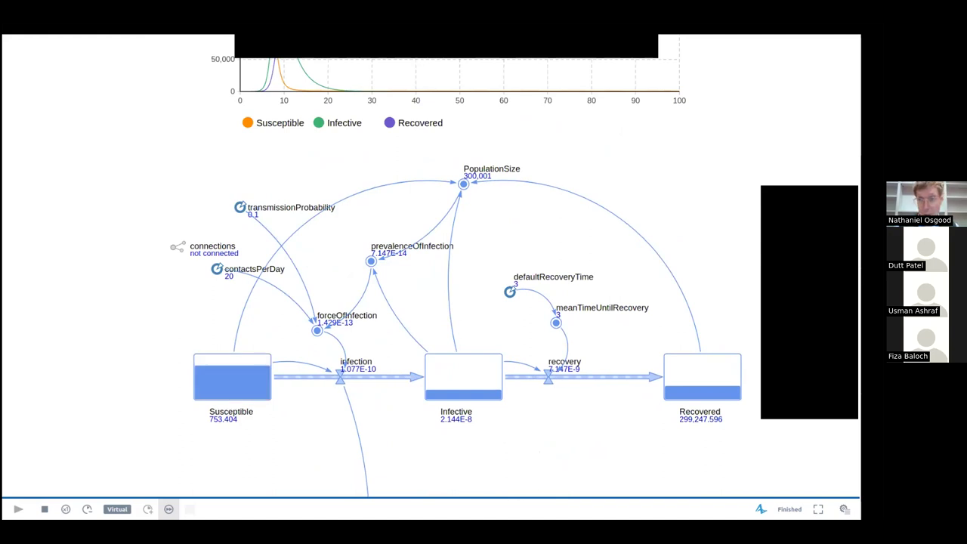
pyautogui.hotkey('alt', 'Tab')
pyautogui.click(53, 124)
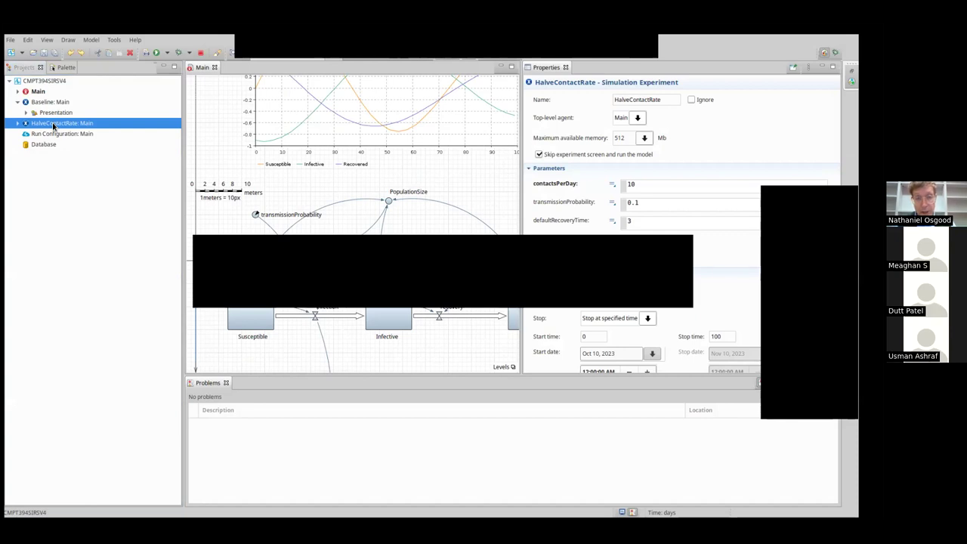
pyautogui.press('super+Tab')
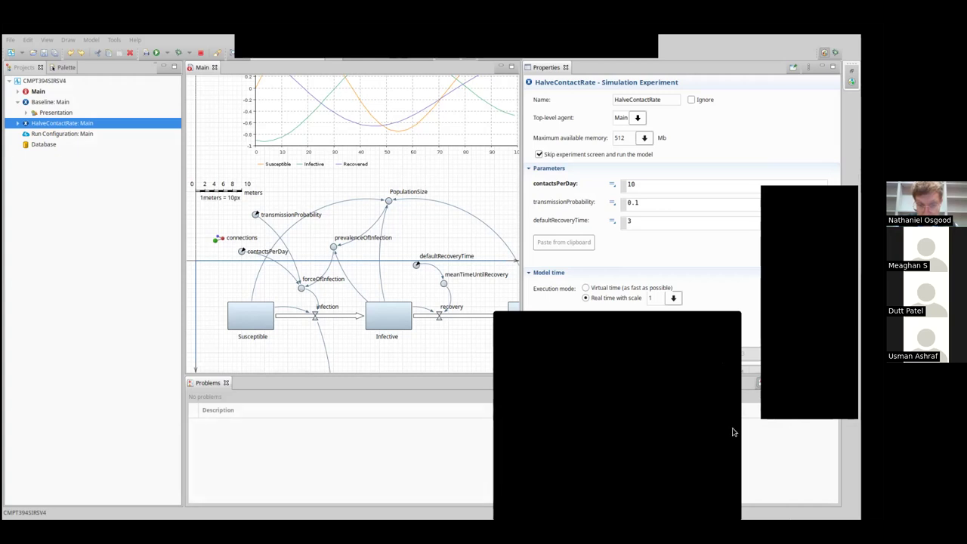
pyautogui.moveTo(638, 319); pyautogui.dragTo(649, 320)
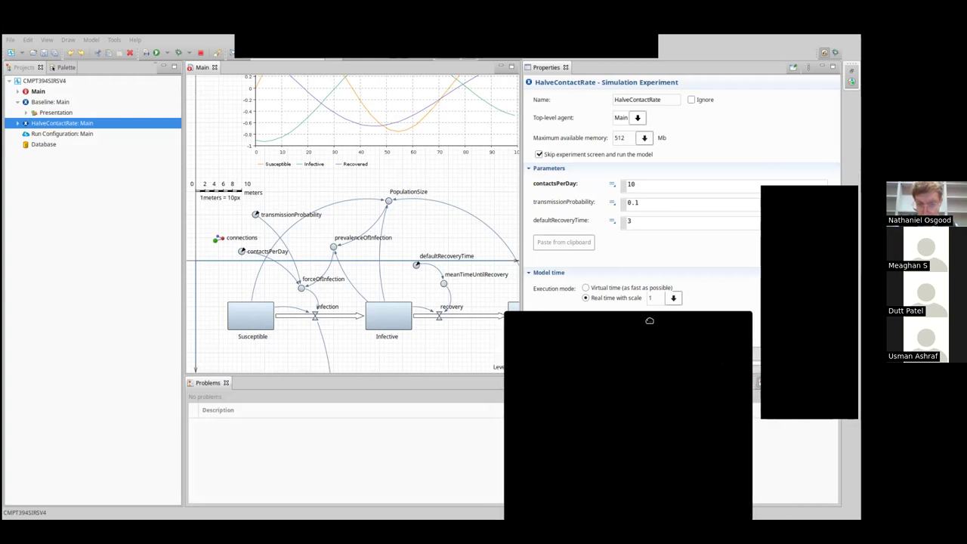
# Run the Baseline experiment again at x25 speed while viewing its cumulative infections and stocks plots.
pyautogui.click(45, 102)
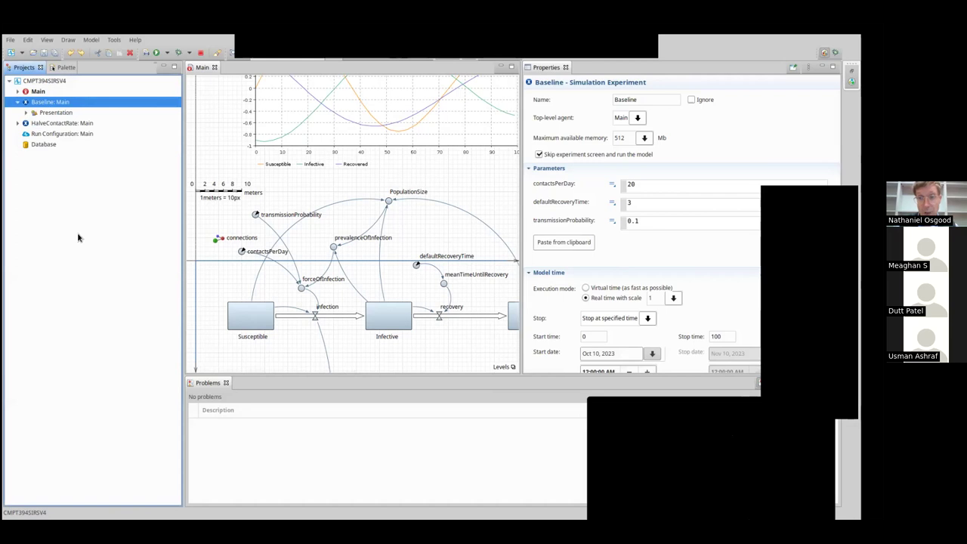
pyautogui.press('F5')
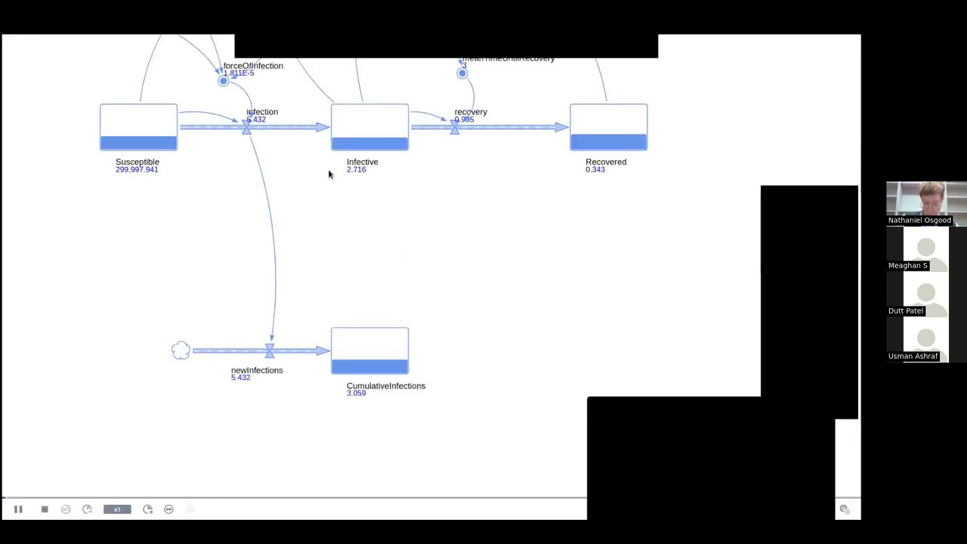
pyautogui.moveTo(362, 218); pyautogui.dragTo(308, 445)
pyautogui.moveTo(314, 239); pyautogui.dragTo(294, 499)
pyautogui.moveTo(302, 233); pyautogui.dragTo(301, 342)
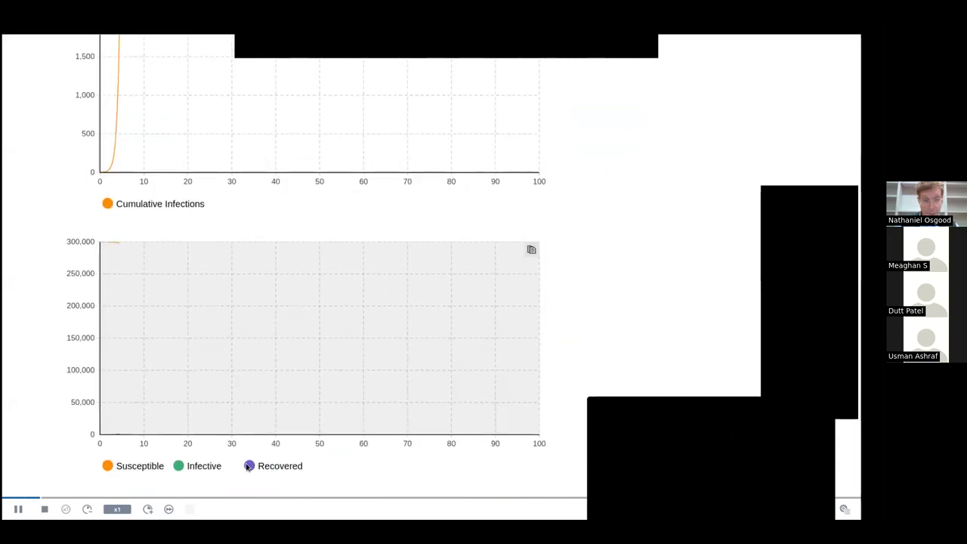
pyautogui.click(149, 508)
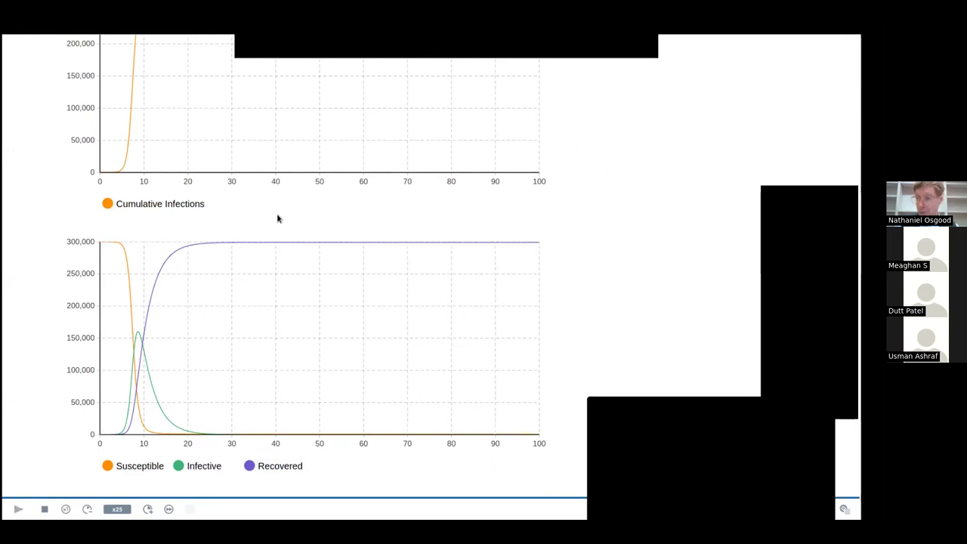
# Examine the parameter, flow and stock values in the finished Baseline run's diagram, and return to the model editor.
pyautogui.moveTo(278, 219); pyautogui.dragTo(278, 28)
pyautogui.moveTo(283, 230); pyautogui.dragTo(231, 132)
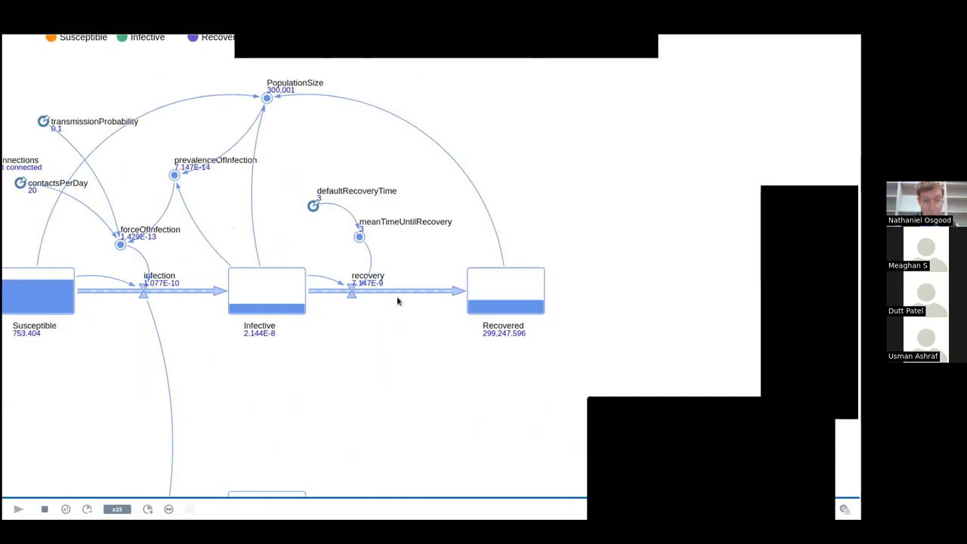
pyautogui.moveTo(489, 342); pyautogui.dragTo(525, 339)
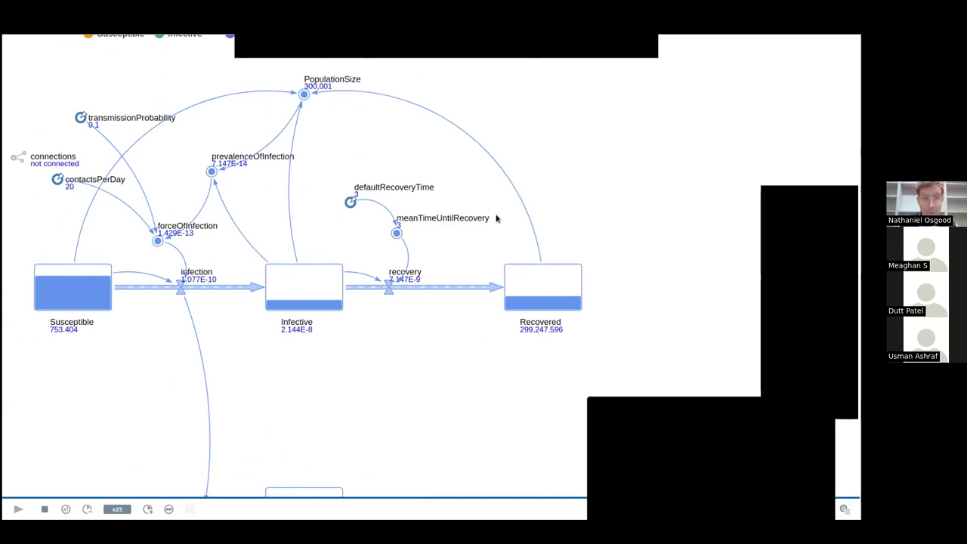
pyautogui.moveTo(496, 216); pyautogui.dragTo(498, 242)
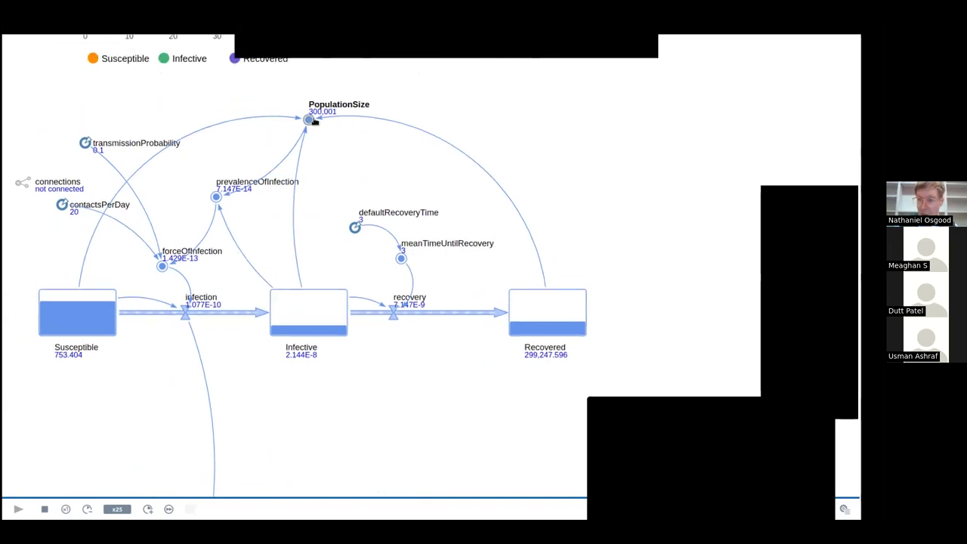
pyautogui.scroll(2, 506, 252)
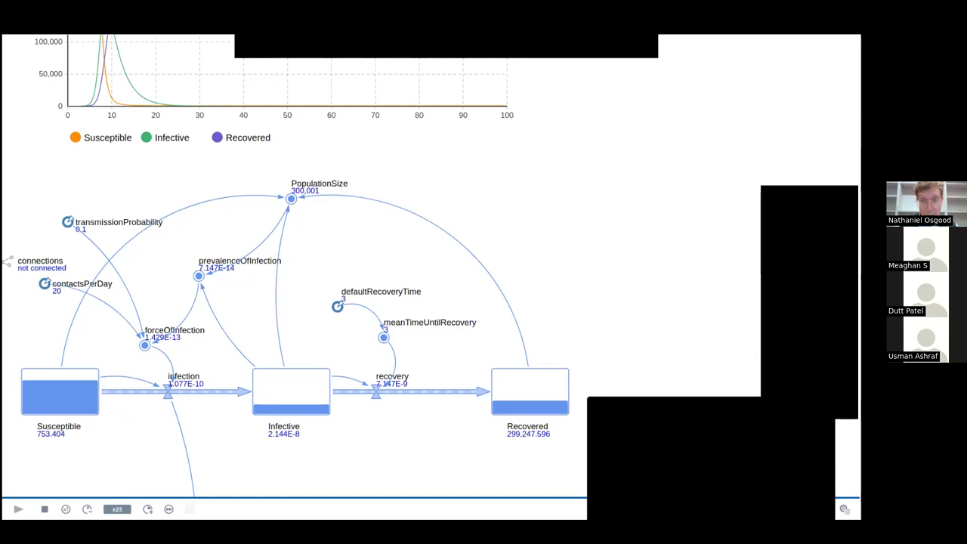
pyautogui.hotkey('alt', 'Tab')
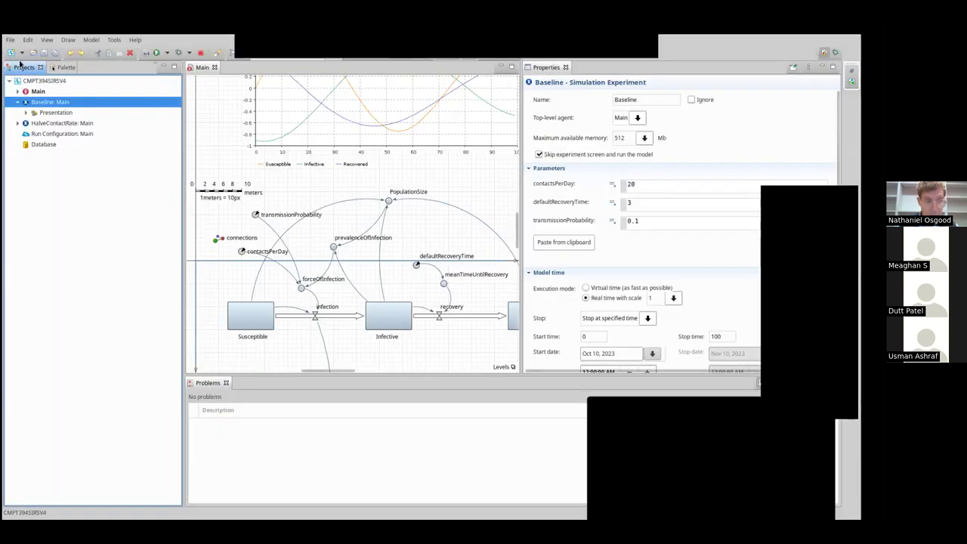
# Run the HalveContactRate experiment with the simulation speed raised to x100.
pyautogui.click(38, 122)
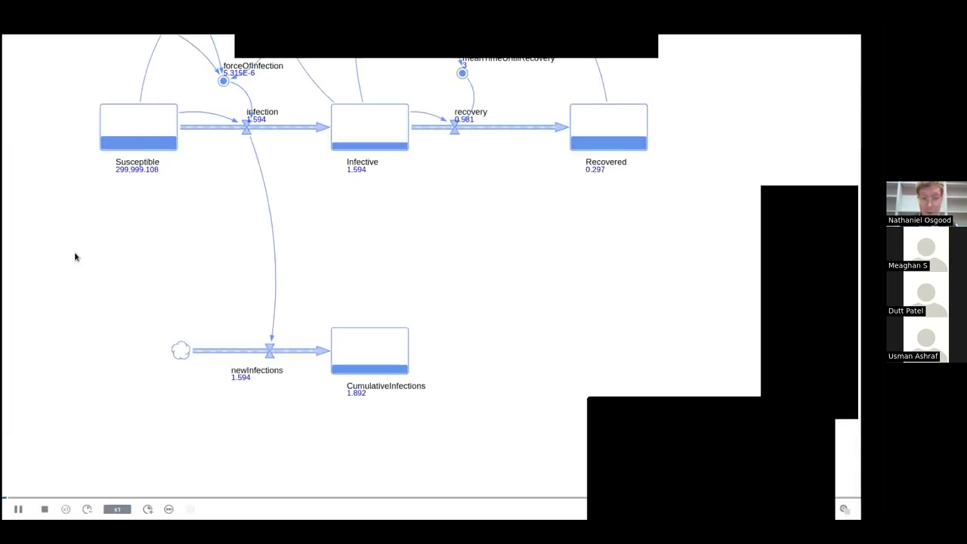
pyautogui.click(147, 509)
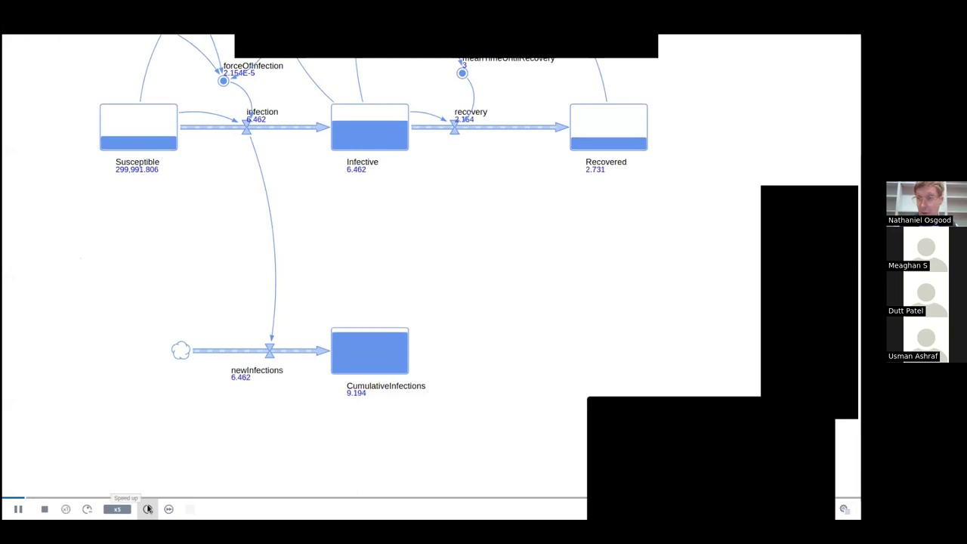
pyautogui.click(148, 510)
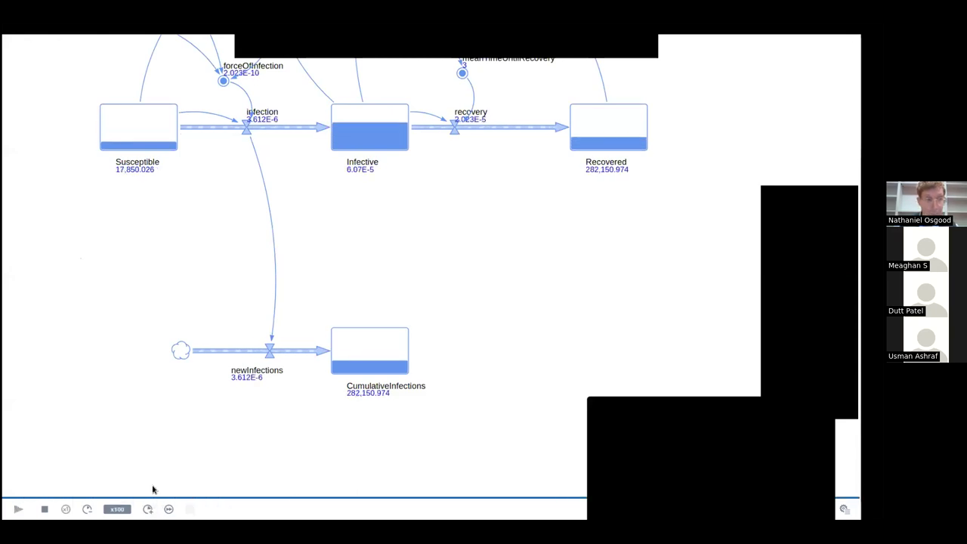
# Examine the finished HalveContactRate run's stock values and stocks plot, and return to the model editor.
pyautogui.moveTo(143, 179); pyautogui.dragTo(220, 229)
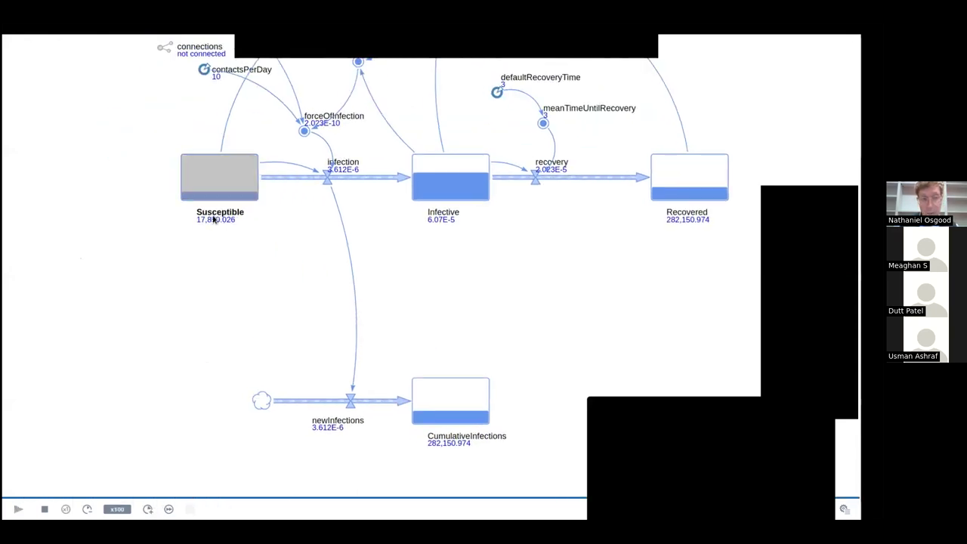
pyautogui.moveTo(282, 210); pyautogui.dragTo(259, 492)
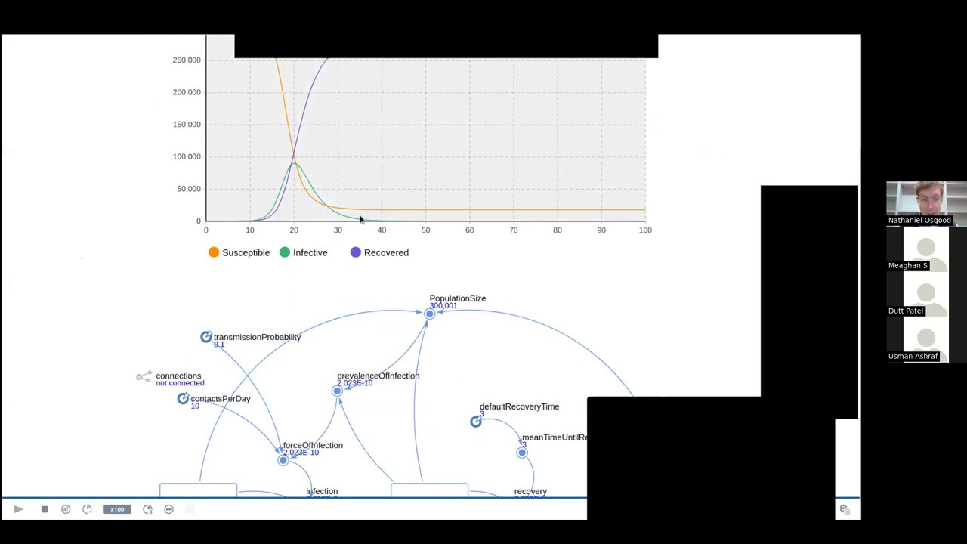
pyautogui.moveTo(238, 281); pyautogui.dragTo(241, 372)
pyautogui.moveTo(241, 240); pyautogui.dragTo(209, 117)
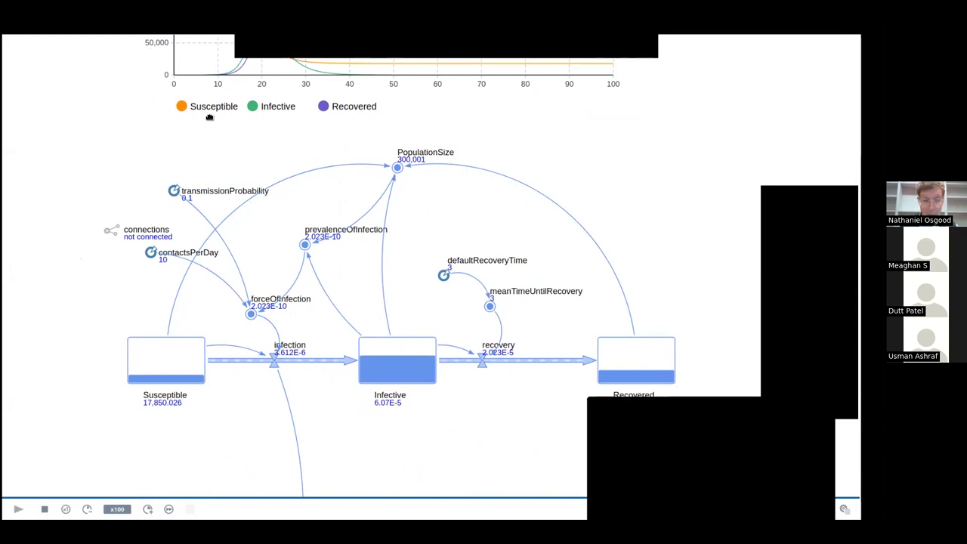
pyautogui.moveTo(209, 118); pyautogui.dragTo(166, 92)
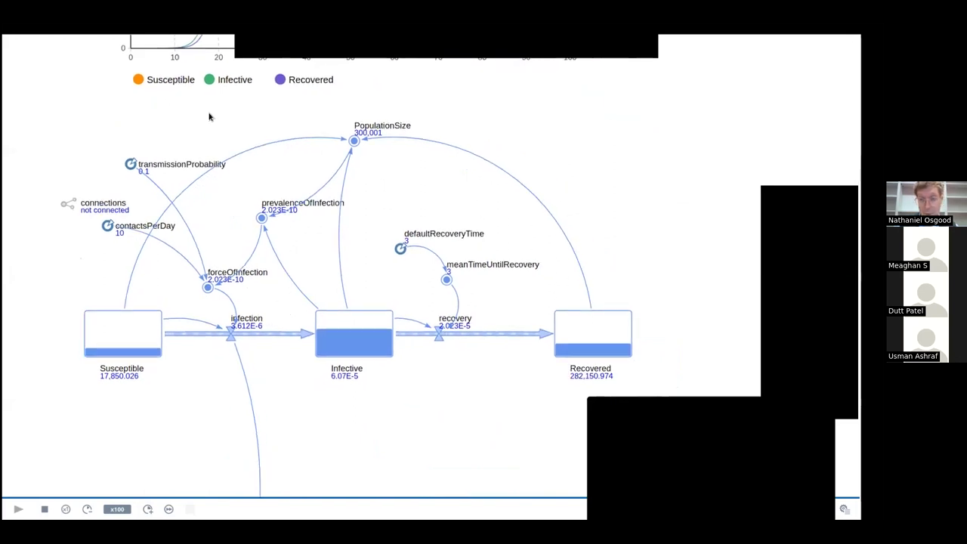
pyautogui.moveTo(367, 101); pyautogui.dragTo(374, 304)
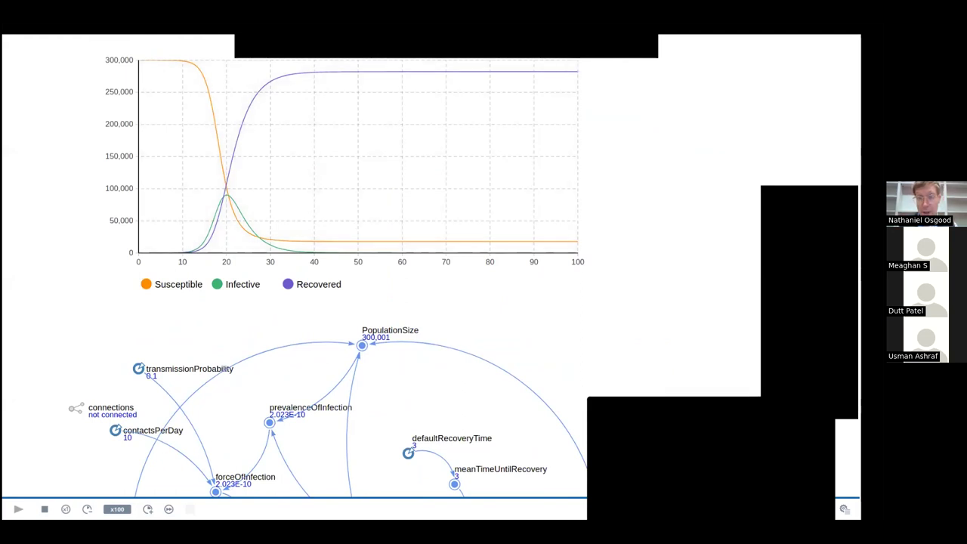
pyautogui.hotkey('alt', 'Tab')
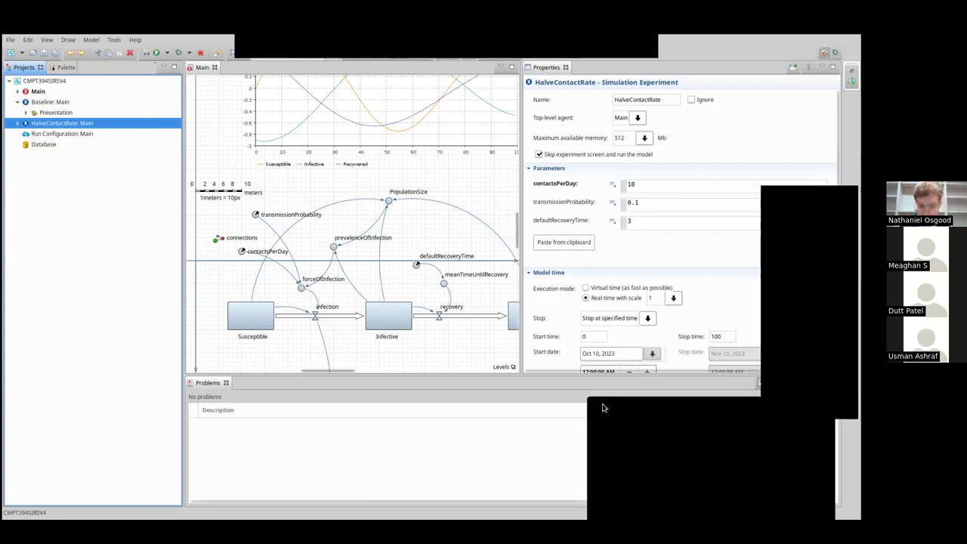
# Rerun the HalveContactRate experiment in virtual time to the stop time, and return to the model editor.
pyautogui.click(600, 328)
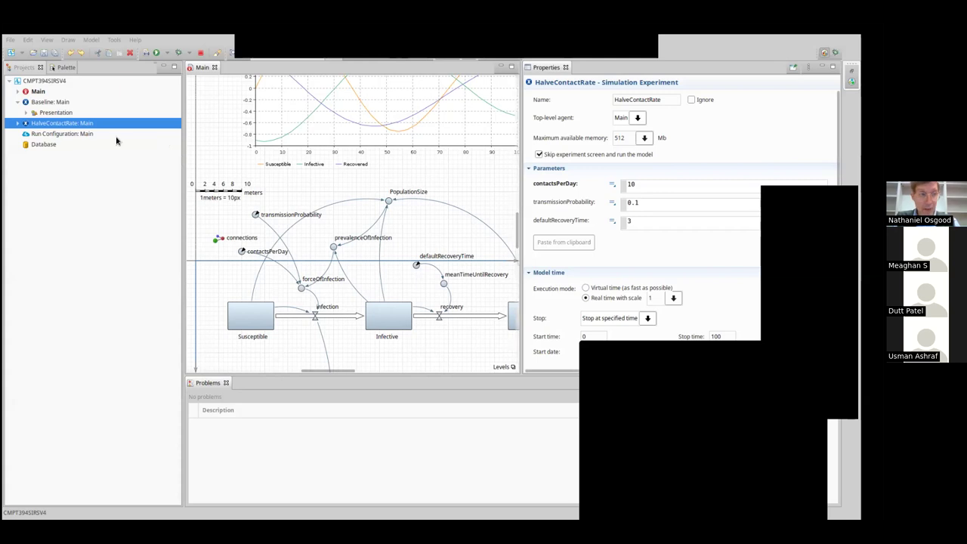
pyautogui.rightClick(55, 126)
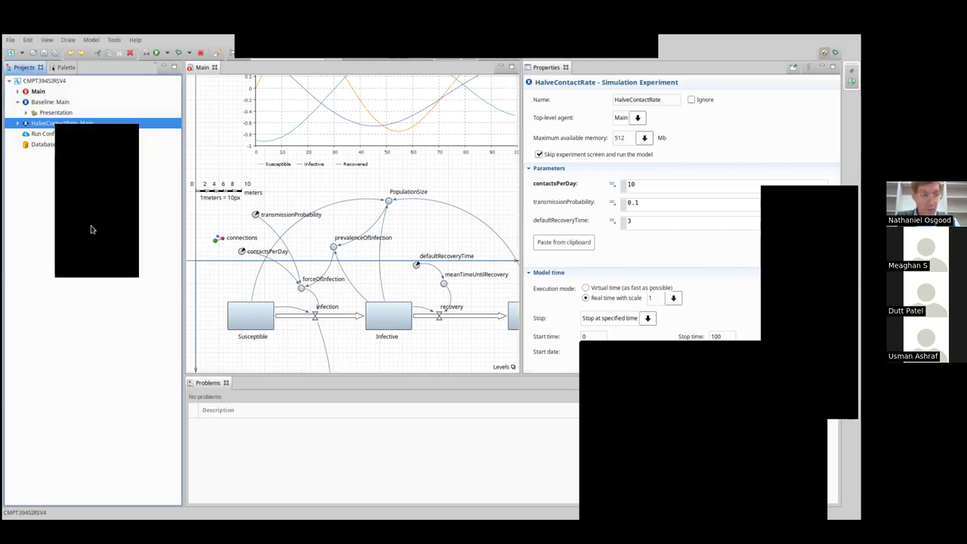
pyautogui.click(94, 258)
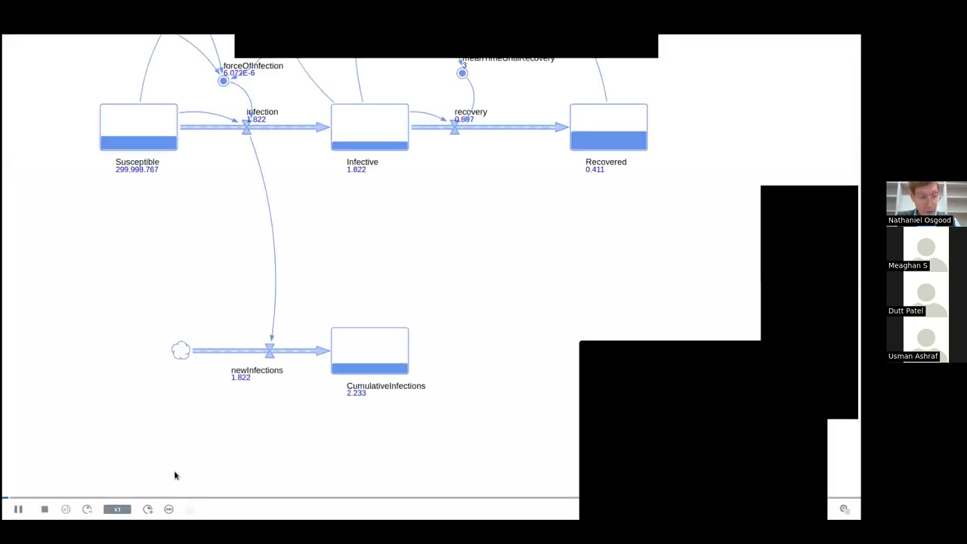
pyautogui.click(168, 508)
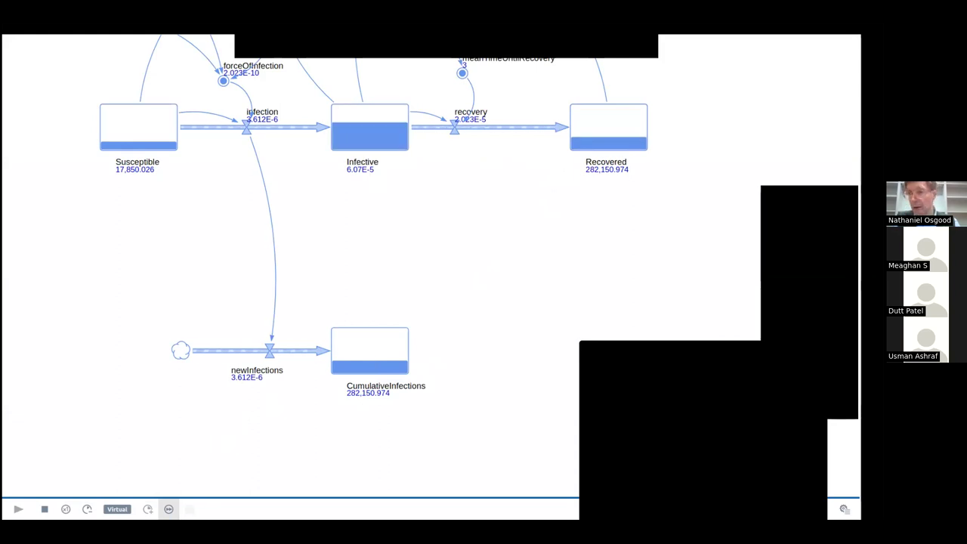
pyautogui.hotkey('alt', 'Tab')
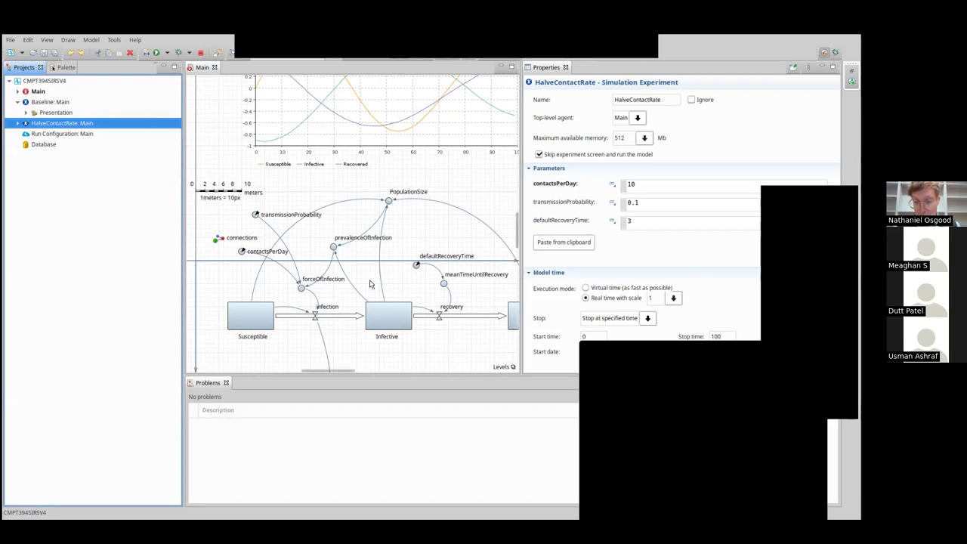
# Review the Main diagram from the CumulativeInfections stock to the defaultRecoveryTime parameter, along with the HalveContactRate experiment's settings.
pyautogui.click(640, 351)
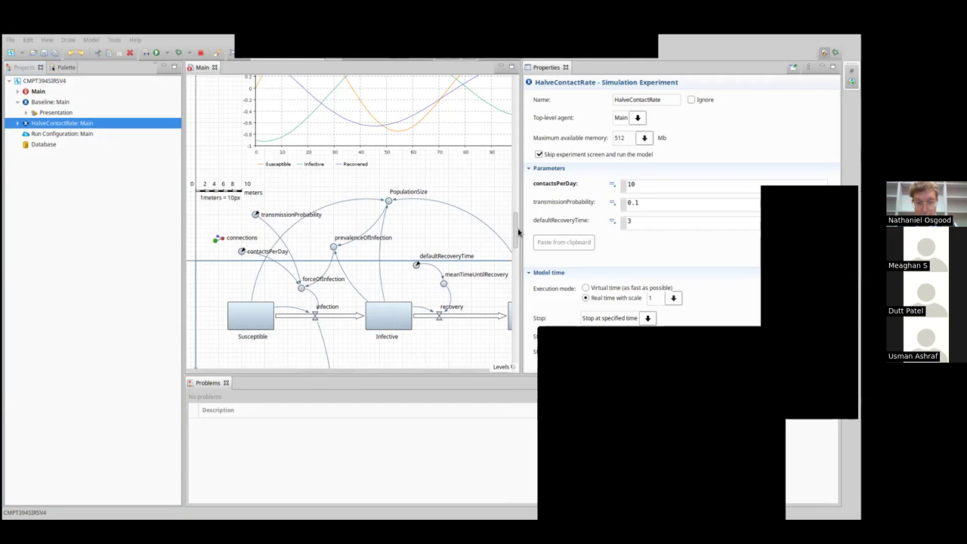
pyautogui.moveTo(516, 229); pyautogui.dragTo(523, 261)
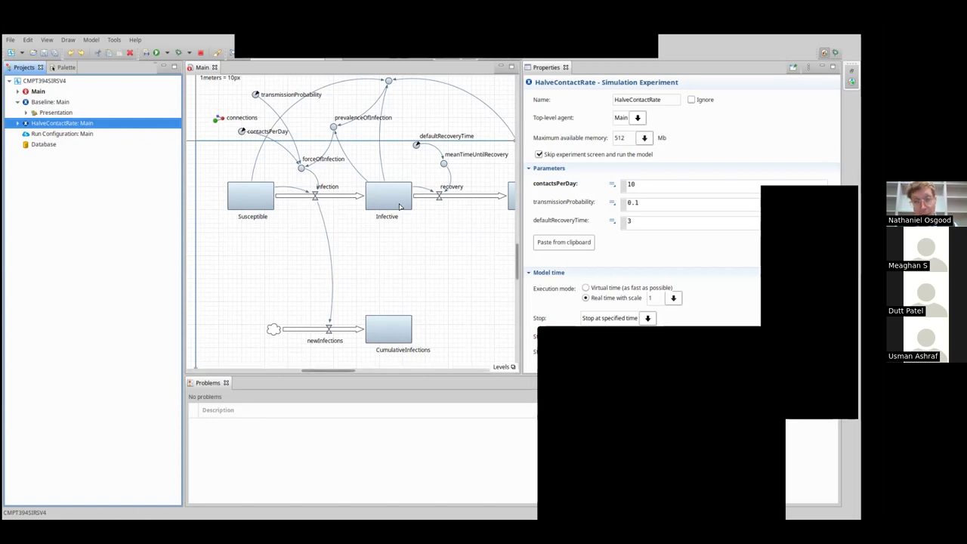
pyautogui.moveTo(518, 271); pyautogui.dragTo(515, 254)
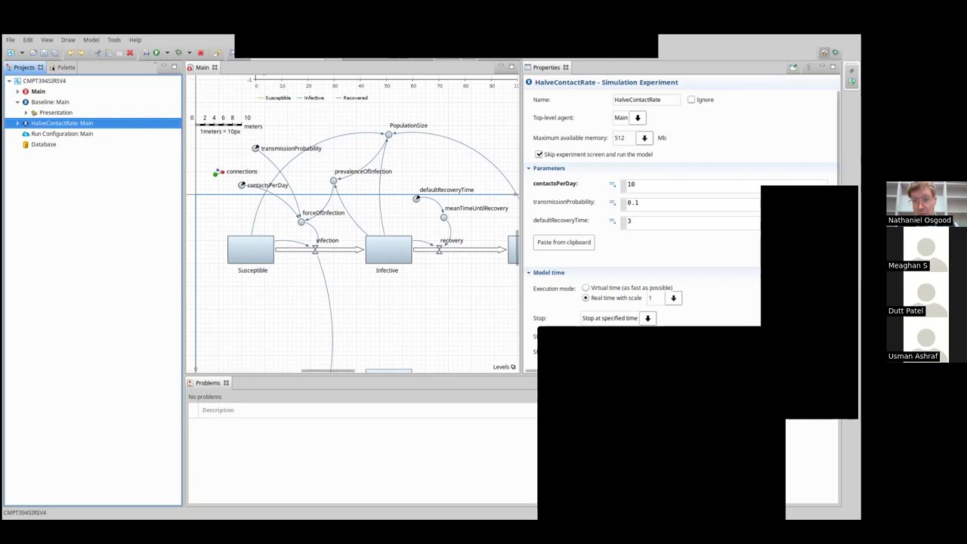
pyautogui.scroll(-4, 680, 227)
pyautogui.scroll(3, 680, 211)
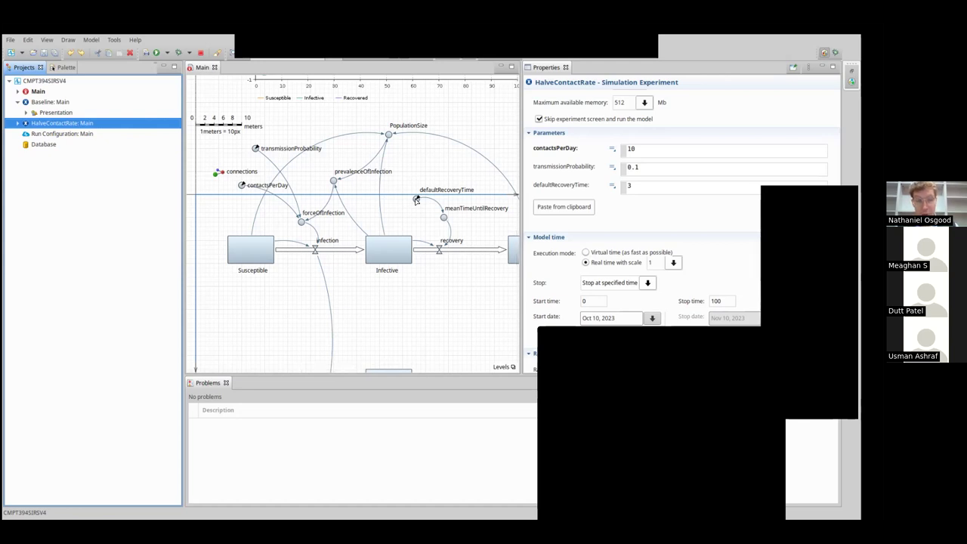
pyautogui.click(415, 199)
# Duplicate the Baseline experiment within the CMPT394SIRSV4 model.
pyautogui.click(53, 125)
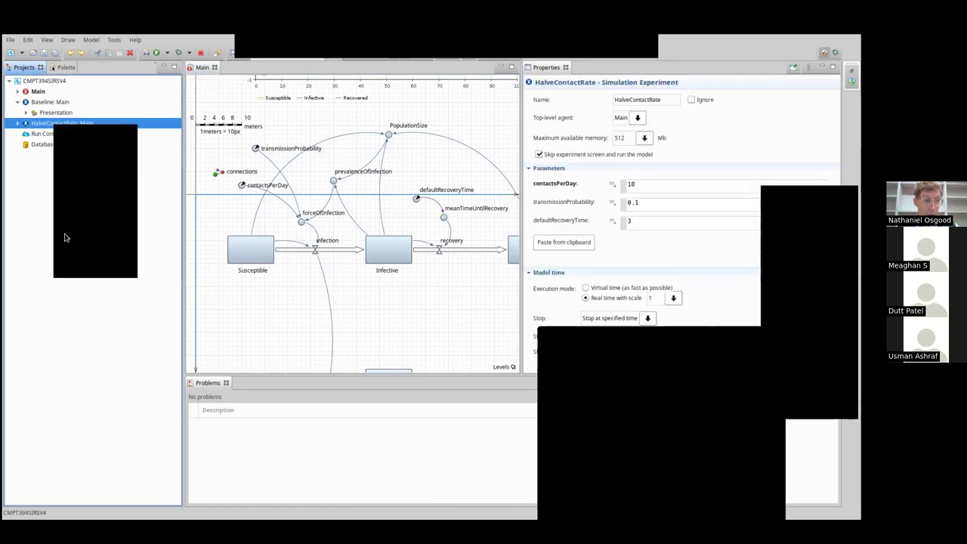
pyautogui.click(45, 103)
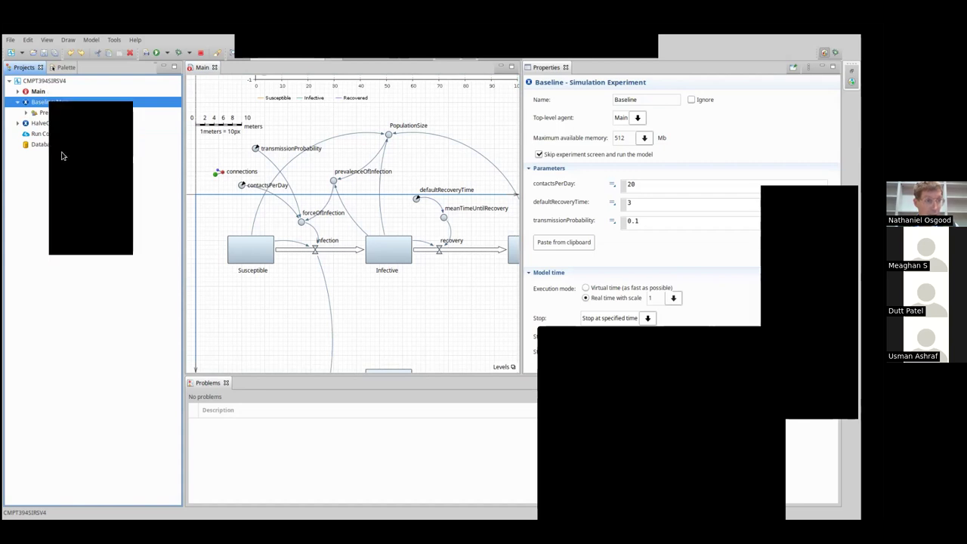
pyautogui.click(40, 81)
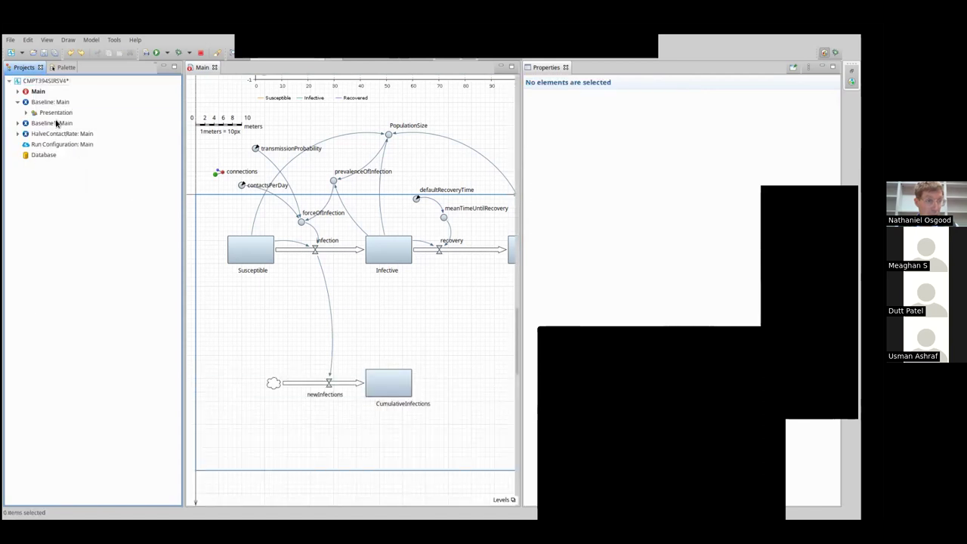
# Rename the duplicated Baseline experiment as HalvedRecovryTime and save the model.
pyautogui.click(51, 123)
pyautogui.doubleClick(627, 99)
pyautogui.write('Halved')
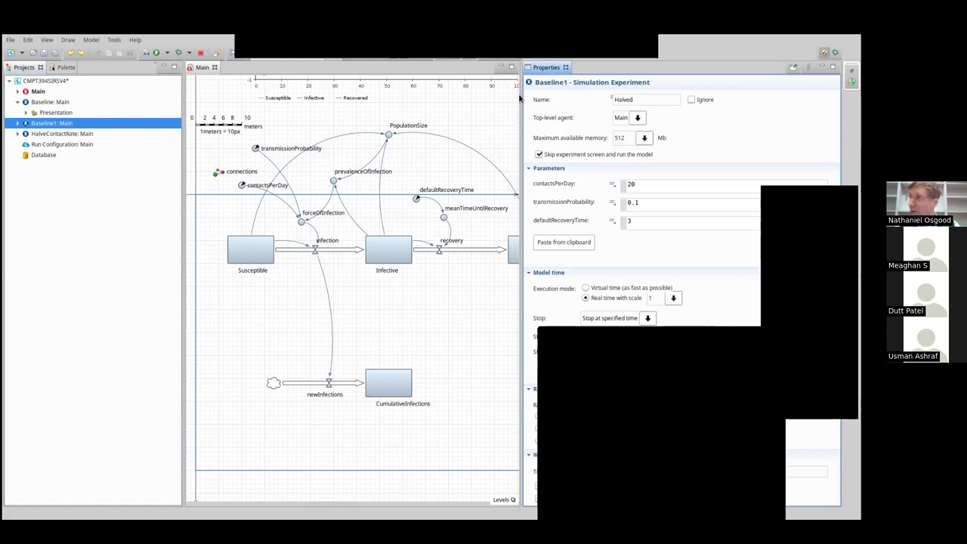
pyautogui.write('Re')
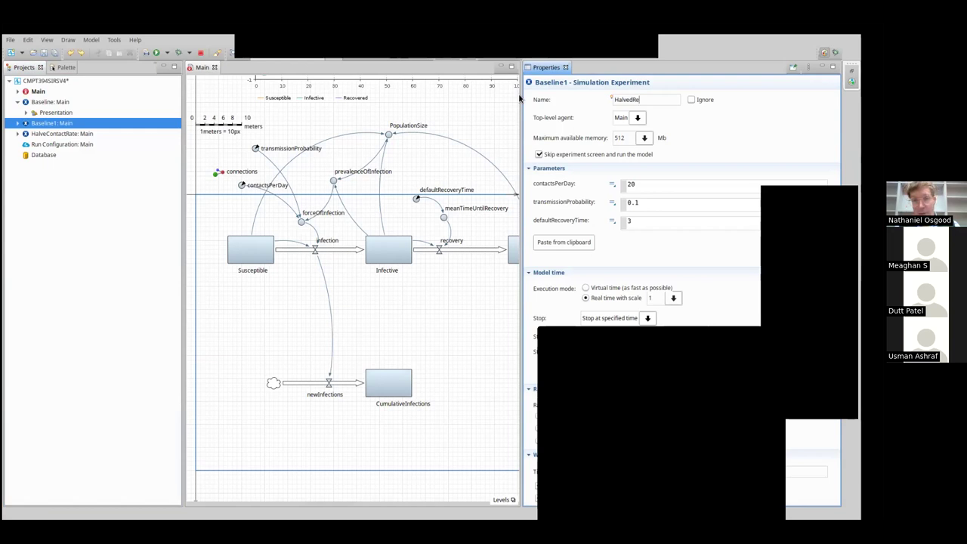
pyautogui.write('coveryTime')
pyautogui.press('Return')
pyautogui.hotkey('ctrl', 's')
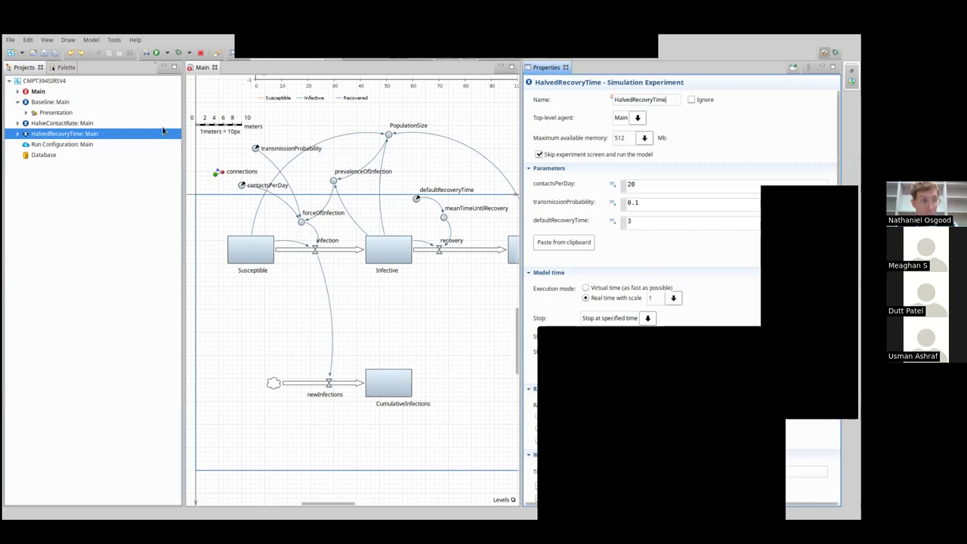
pyautogui.click(647, 184)
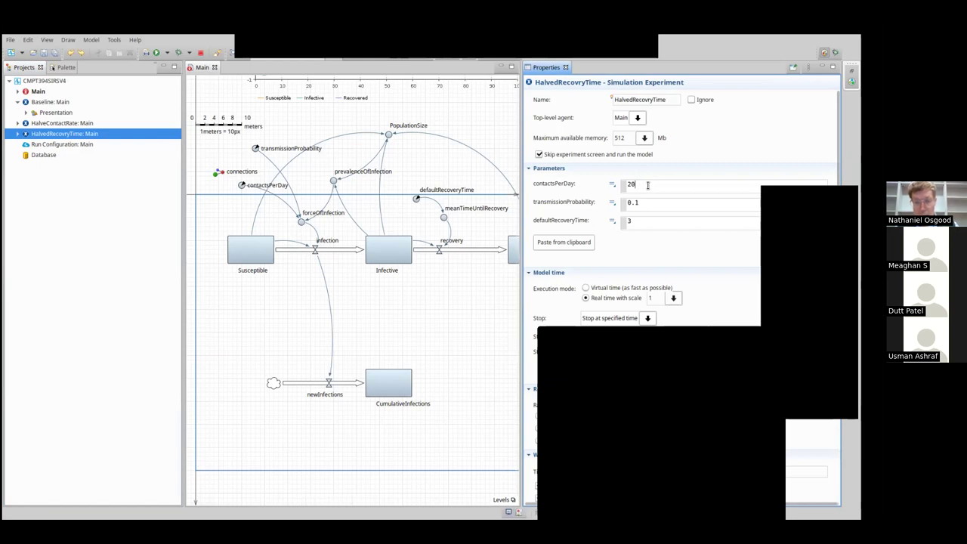
pyautogui.press('BackSpace')
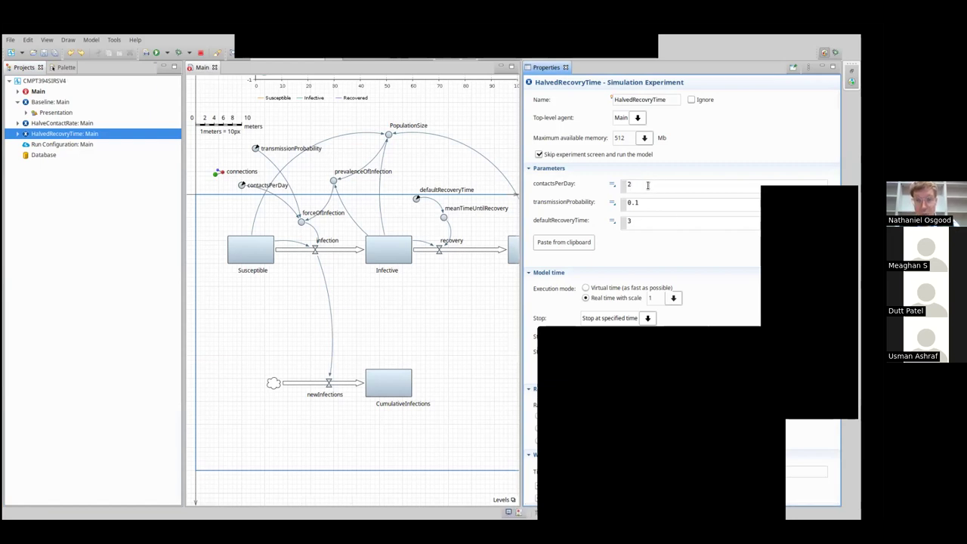
pyautogui.press('BackSpace')
pyautogui.write('30')
pyautogui.press('BackSpace')
pyautogui.press('BackSpace')
pyautogui.write('20')
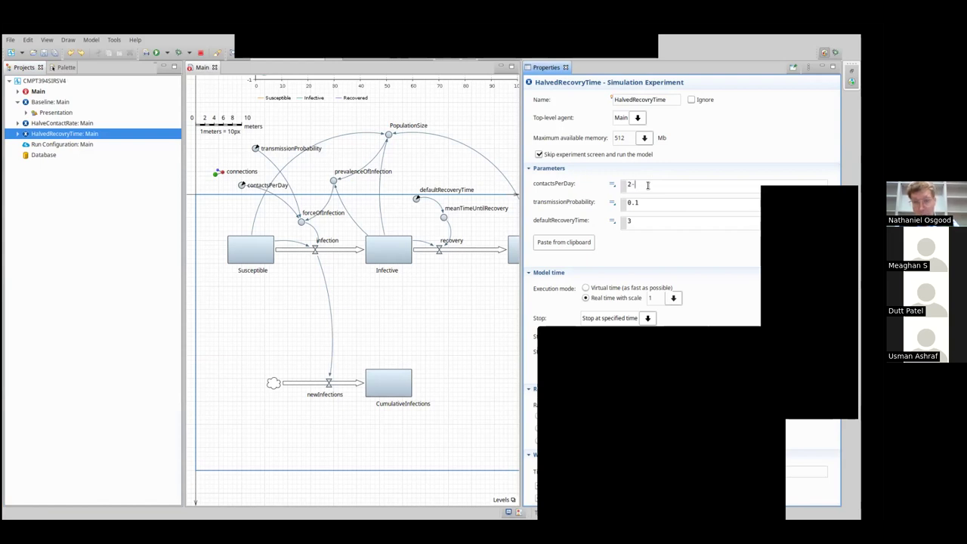
# Set the defaultRecoveryTime parameter of the HalvedRecovryTime experiment to 1.5.
pyautogui.click(638, 220)
pyautogui.press('BackSpace')
pyautogui.write('1.5')
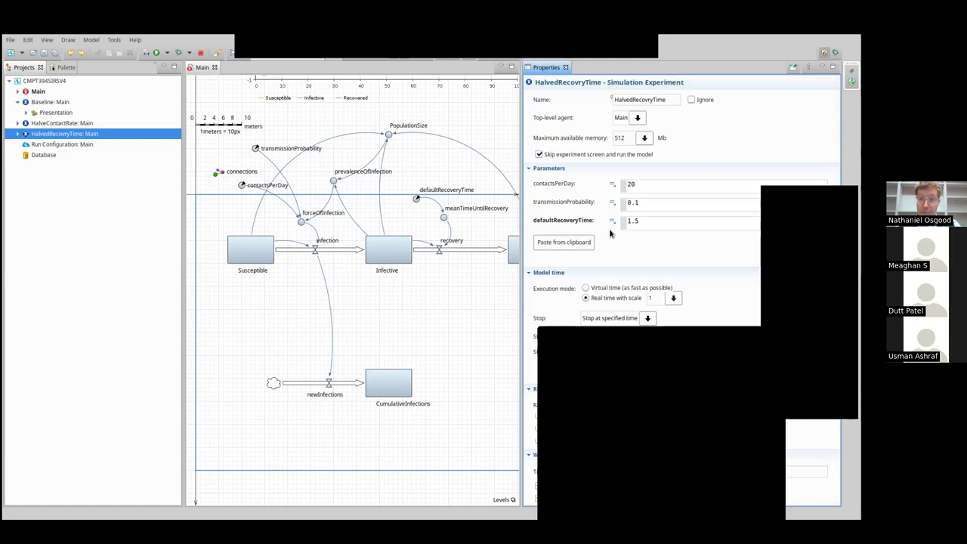
# Run the HalvedRecovryTime experiment in virtual time to its stop time.
pyautogui.rightClick(70, 136)
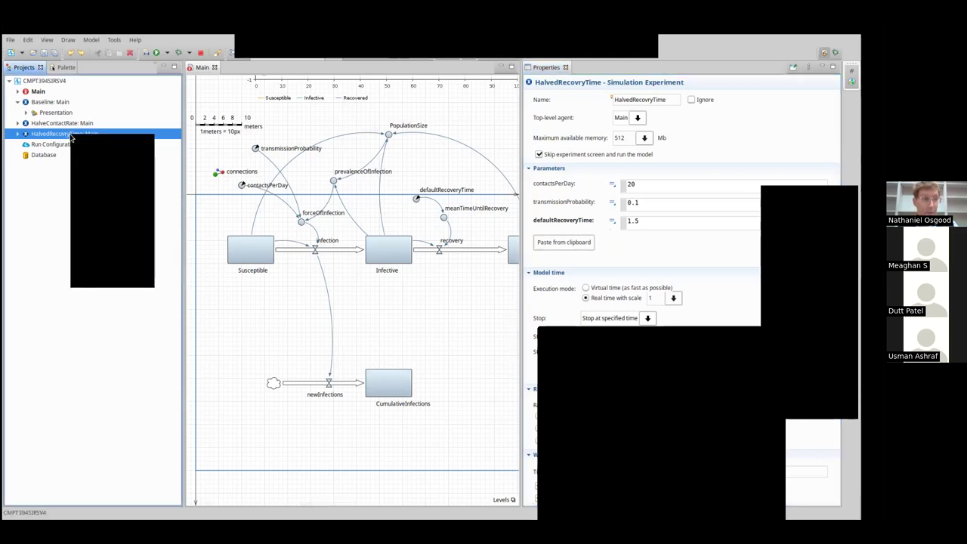
pyautogui.click(91, 272)
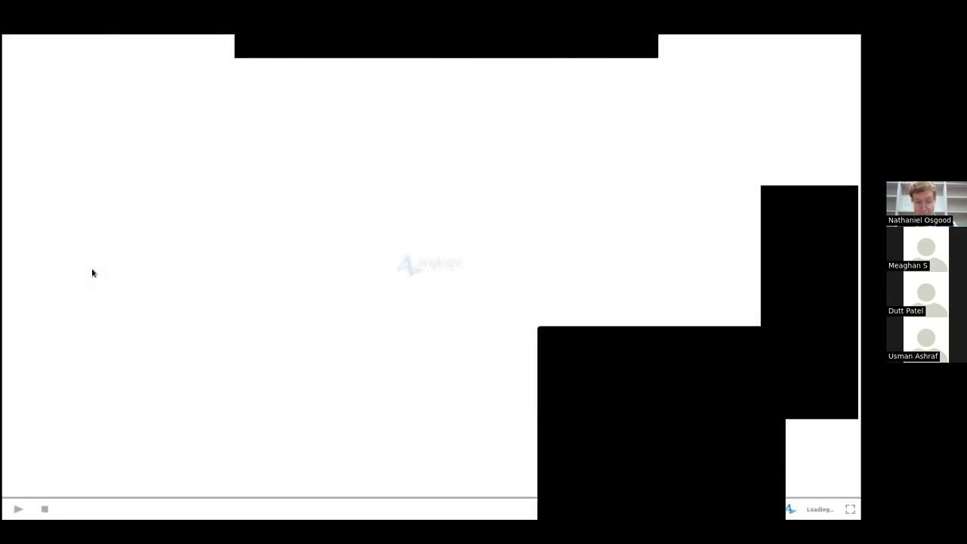
pyautogui.click(169, 508)
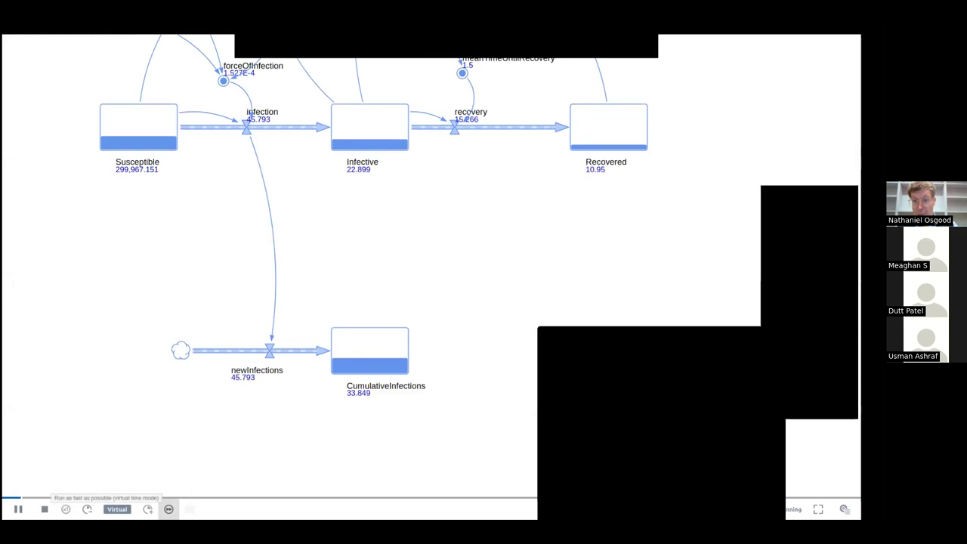
pyautogui.click(169, 509)
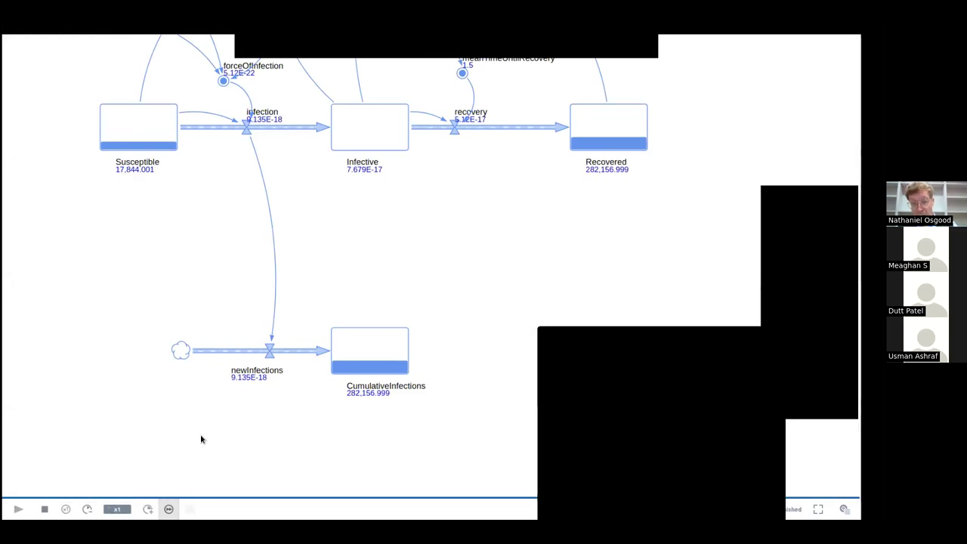
# Examine the HalvedRecovryTime run's parameters, stocks and epidemic chart, and return to the model editor.
pyautogui.moveTo(330, 155); pyautogui.dragTo(310, 314)
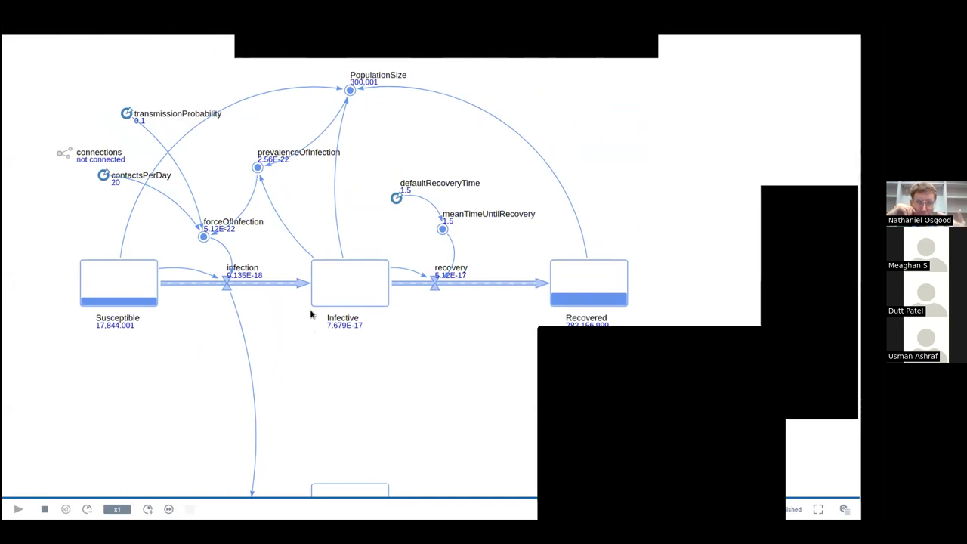
pyautogui.scroll(5, 319, 289)
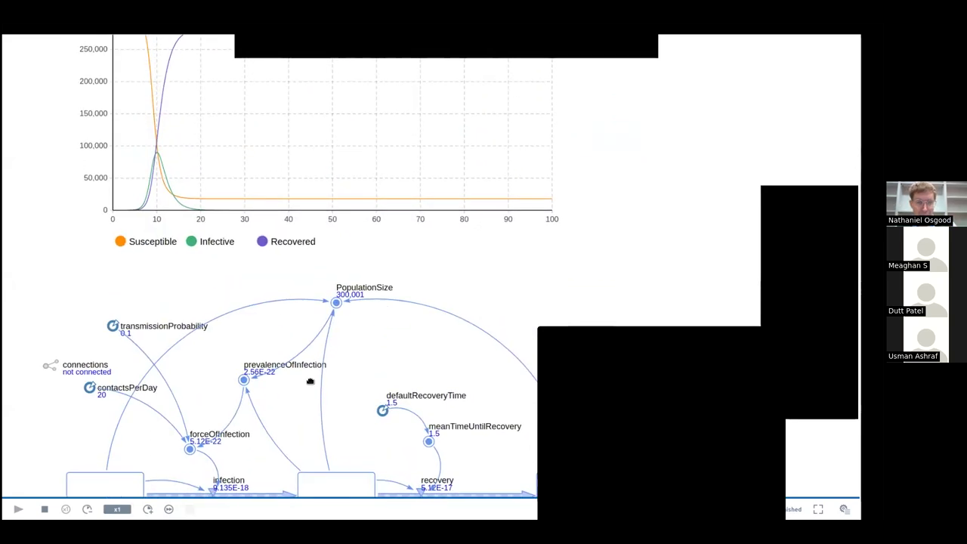
pyautogui.scroll(-5, 330, 208)
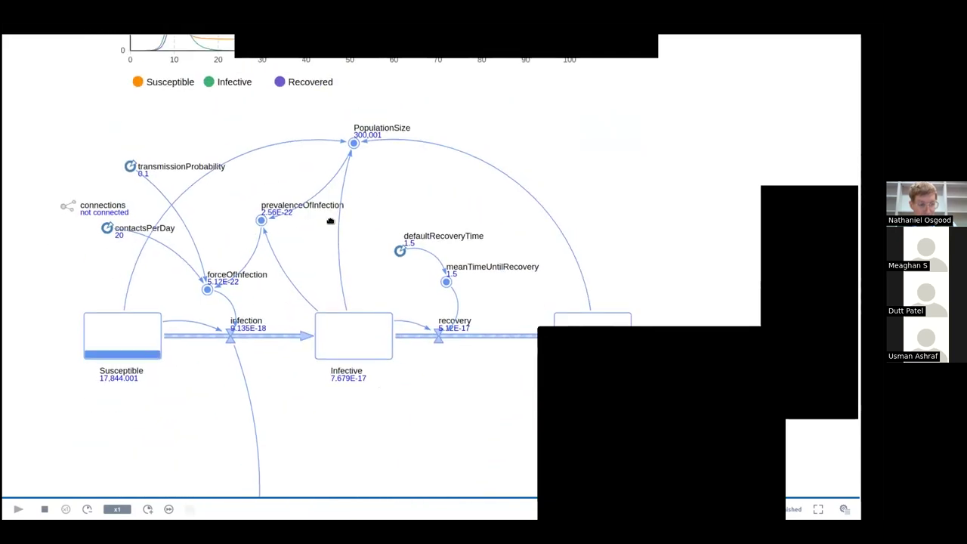
pyautogui.hotkey('alt', 'Tab')
pyautogui.hotkey('alt', 'Tab')
pyautogui.moveTo(259, 383); pyautogui.dragTo(239, 330)
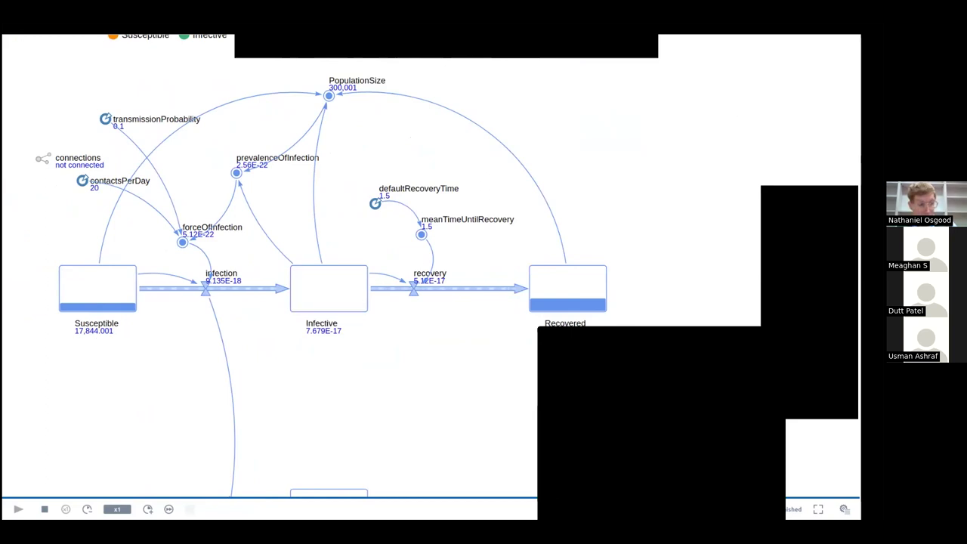
pyautogui.hotkey('alt', 'Tab')
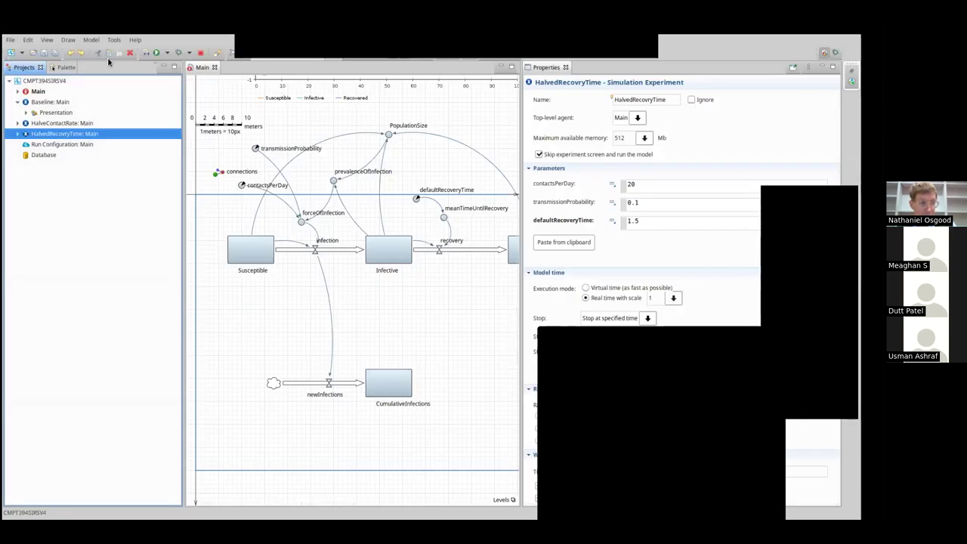
# Run the HalveContactRate experiment in virtual time to its stop time, and return to the model editor.
pyautogui.rightClick(83, 123)
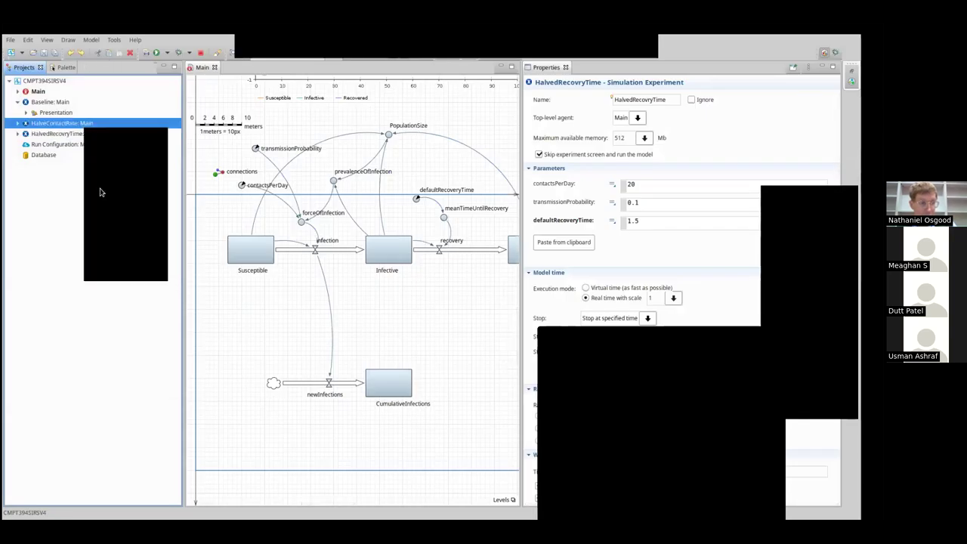
pyautogui.click(130, 268)
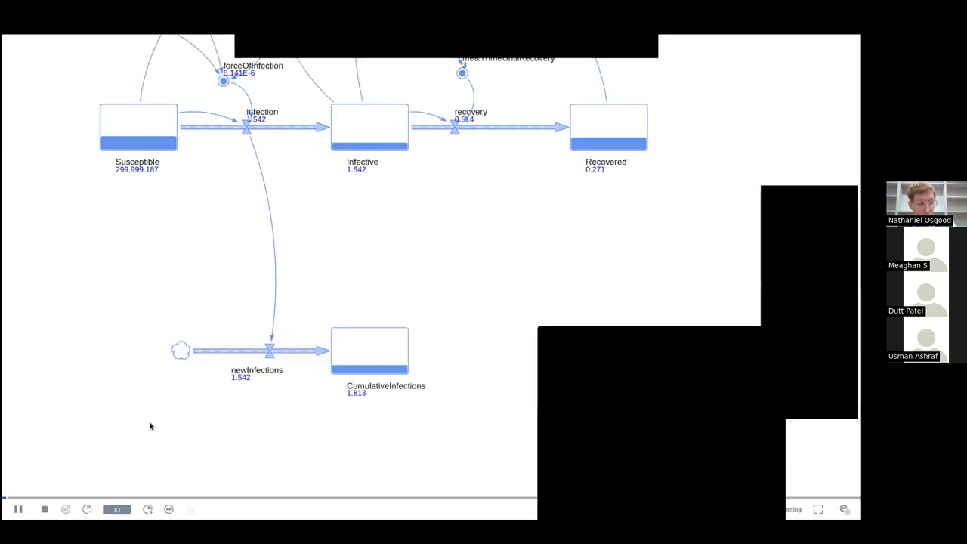
pyautogui.click(168, 509)
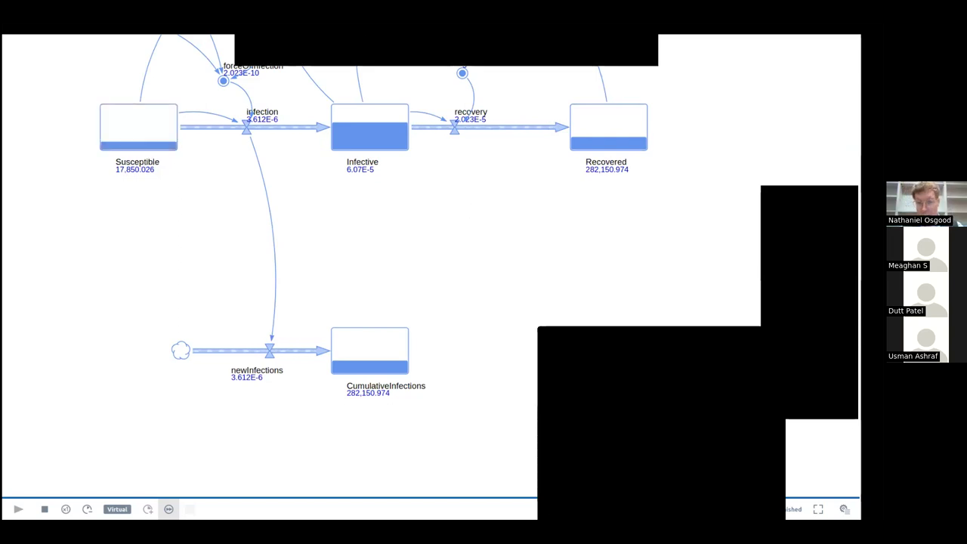
pyautogui.hotkey('alt', 'Tab')
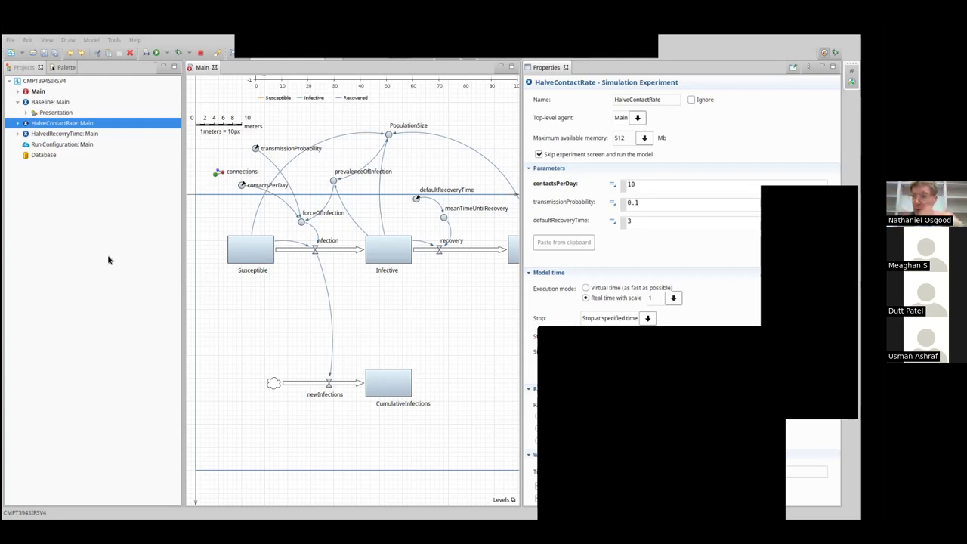
# Duplicate the Baseline experiment within the CMPT394SIRSV4 model.
pyautogui.rightClick(58, 130)
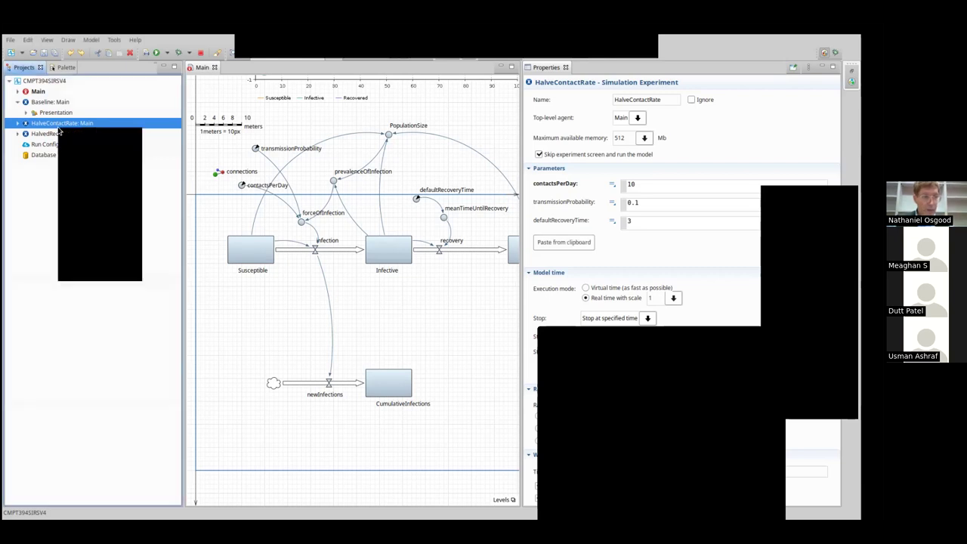
pyautogui.click(80, 210)
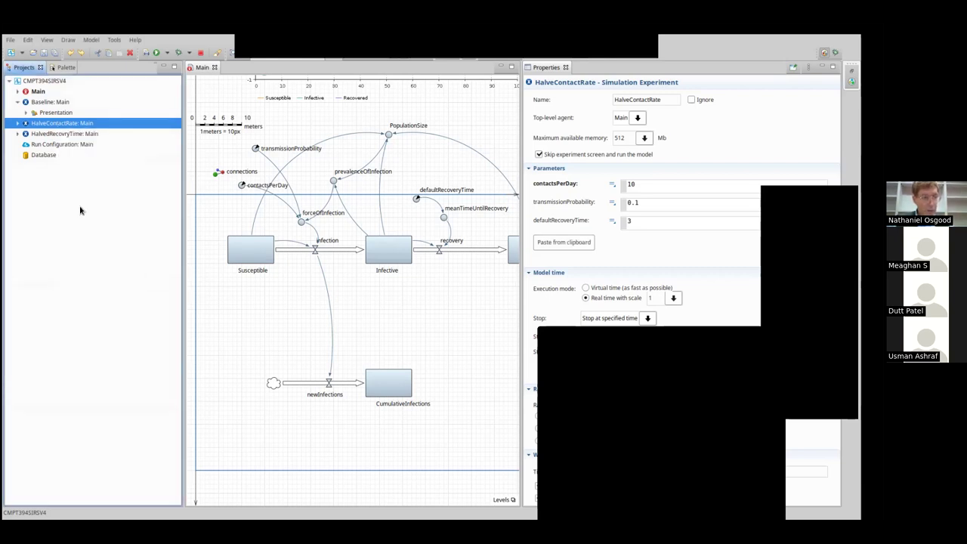
pyautogui.click(45, 103)
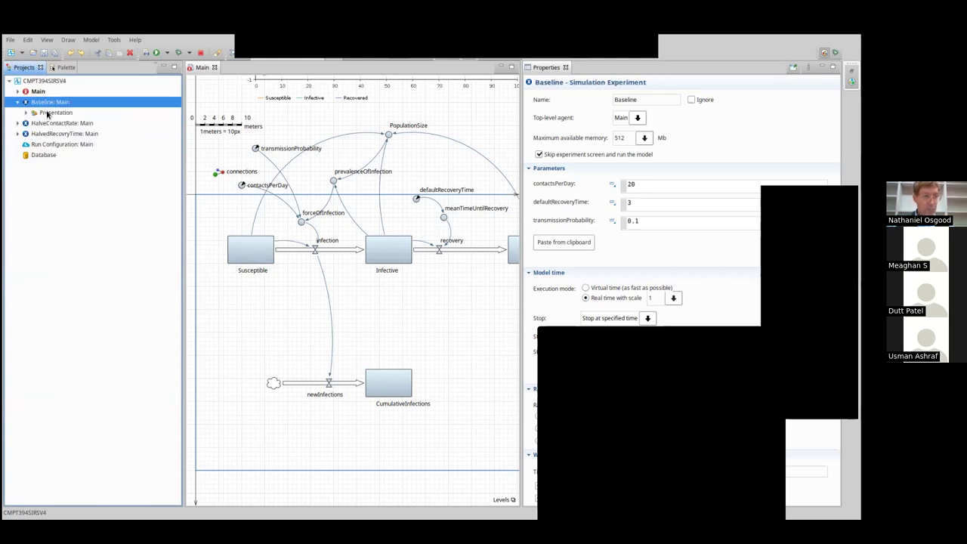
pyautogui.rightClick(43, 105)
pyautogui.click(70, 187)
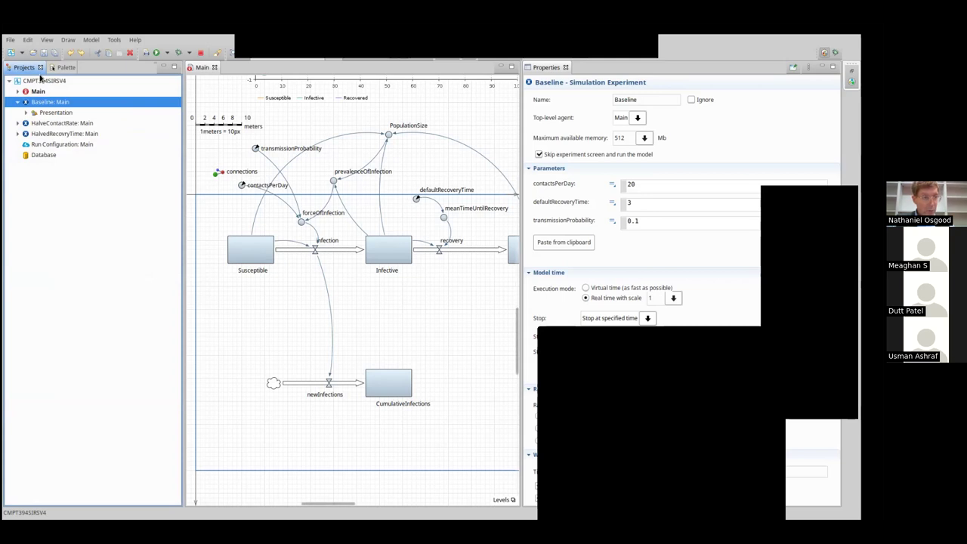
pyautogui.rightClick(42, 79)
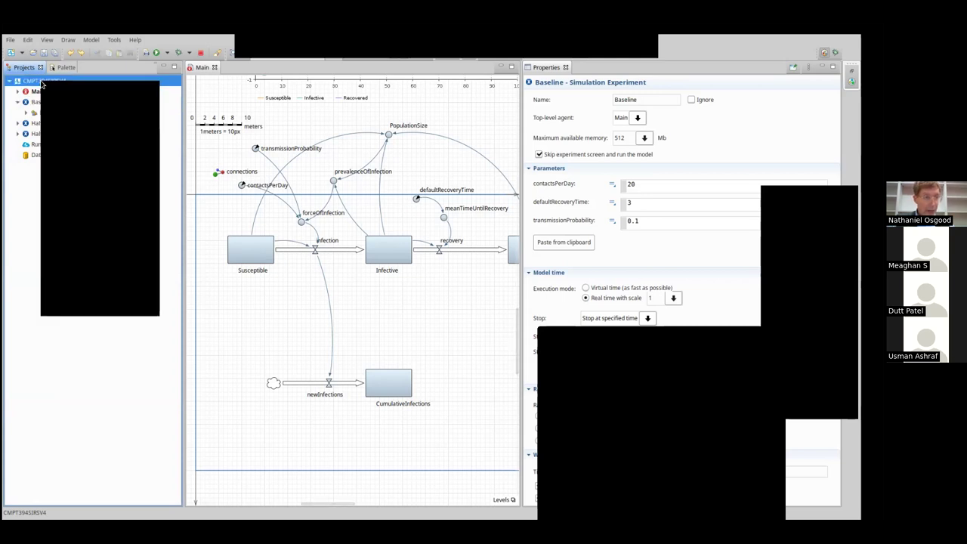
pyautogui.click(83, 217)
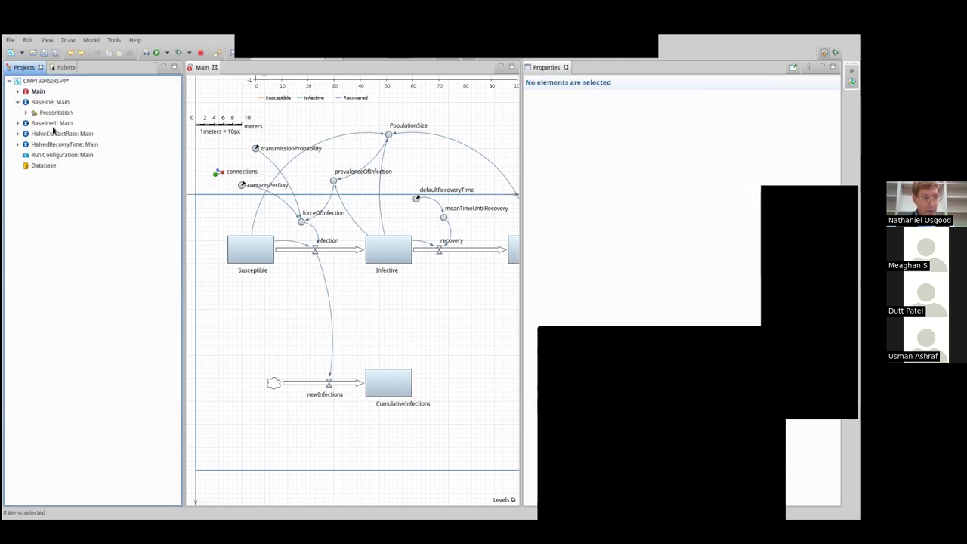
# Rename the duplicated Baseline experiment as HalvedTransmissionProbability and save the model.
pyautogui.click(78, 125)
pyautogui.moveTo(650, 100); pyautogui.dragTo(556, 100)
pyautogui.write('a')
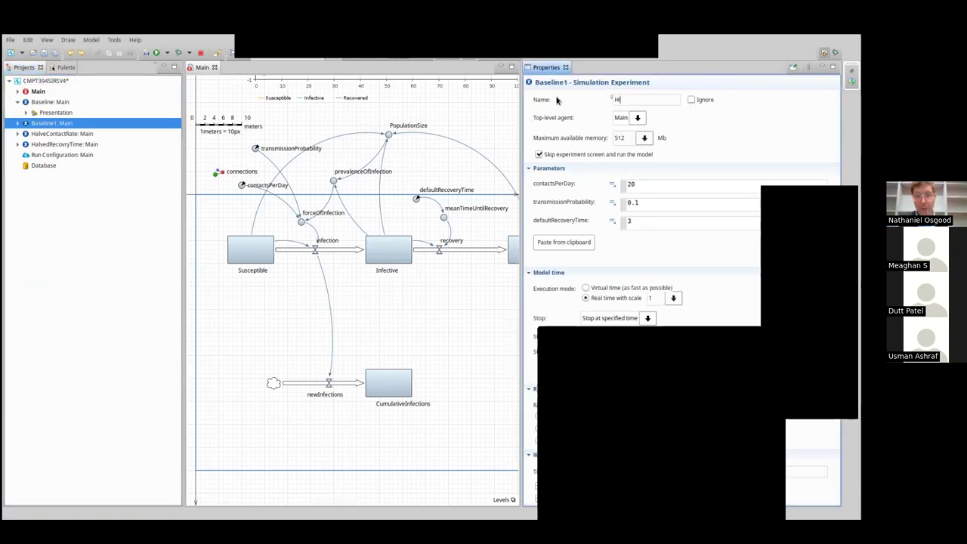
pyautogui.press('BackSpace')
pyautogui.write('Halve')
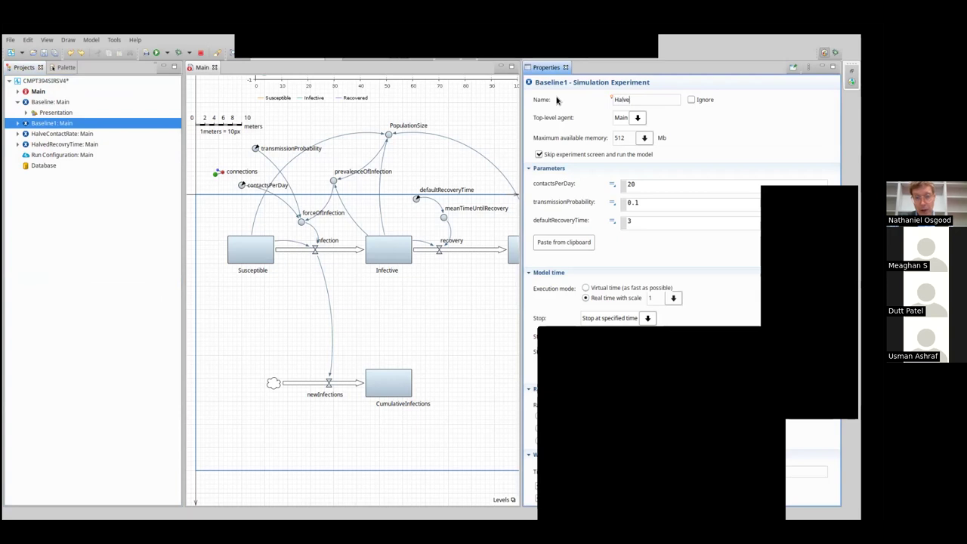
pyautogui.write('dTransmissionProbability')
pyautogui.press('Return')
pyautogui.hotkey('ctrl', 's')
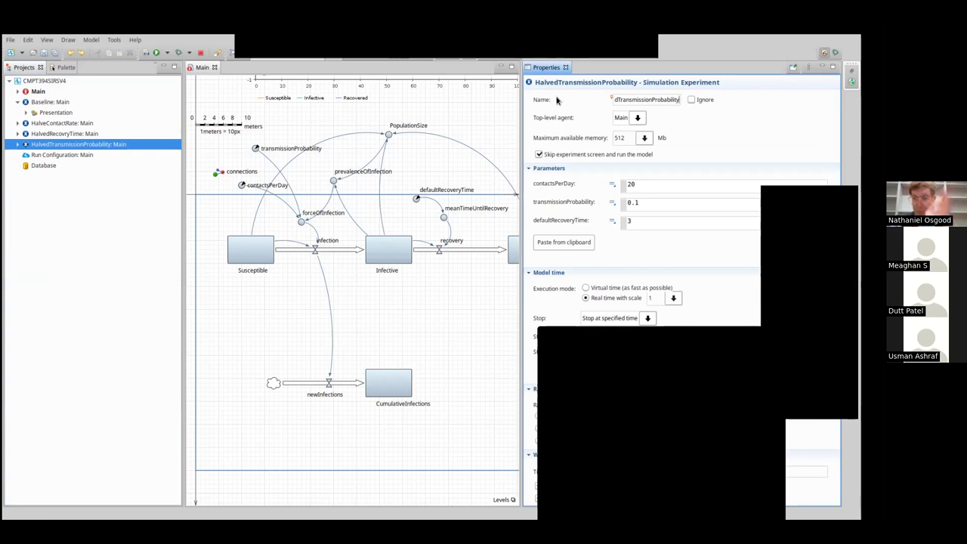
# Set the transmissionProbability parameter of the HalvedTransmissionProbability experiment to 0.05.
pyautogui.click(658, 204)
pyautogui.press('BackSpace')
pyautogui.write('05')
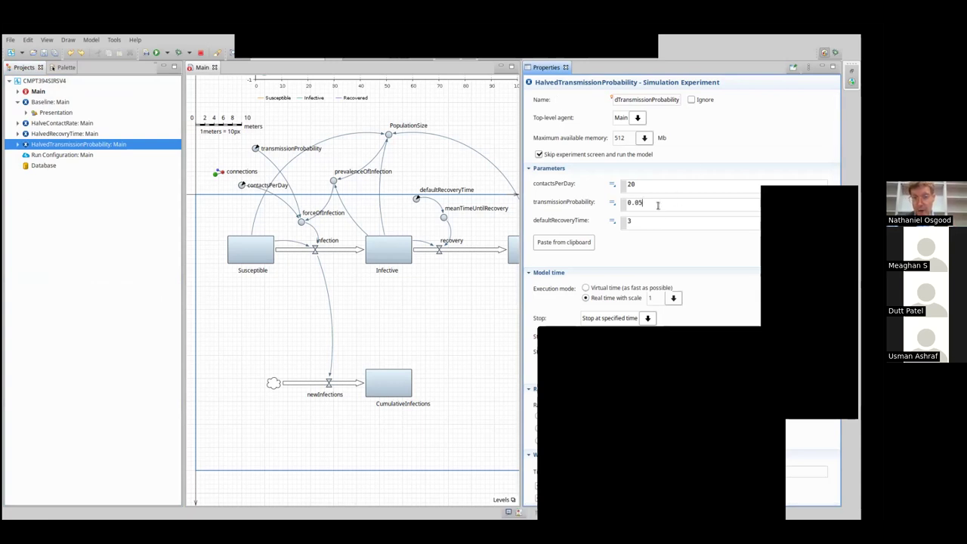
pyautogui.press('Return')
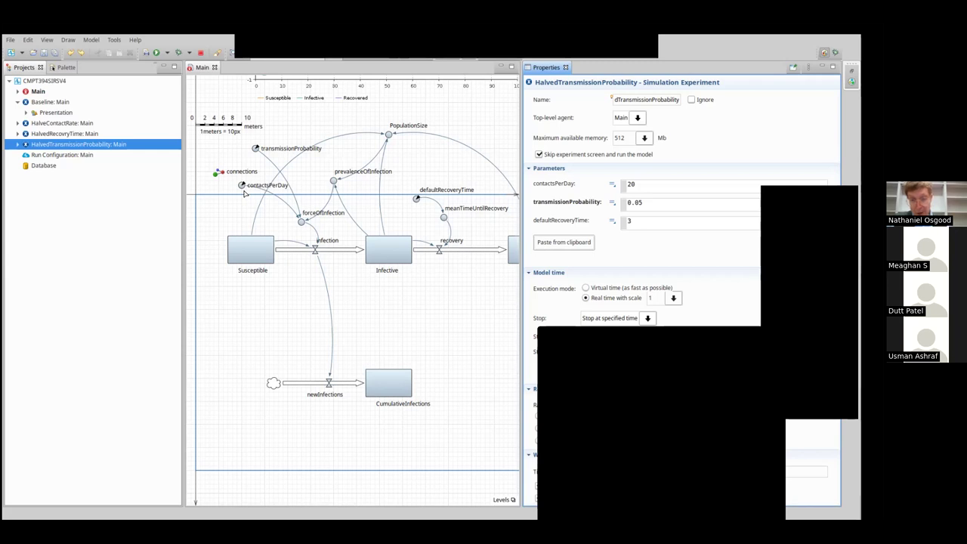
# Examine the forceOfInfection formula in the Main diagram, focusing on its contactsPerDay and transmissionProbability factors.
pyautogui.click(301, 221)
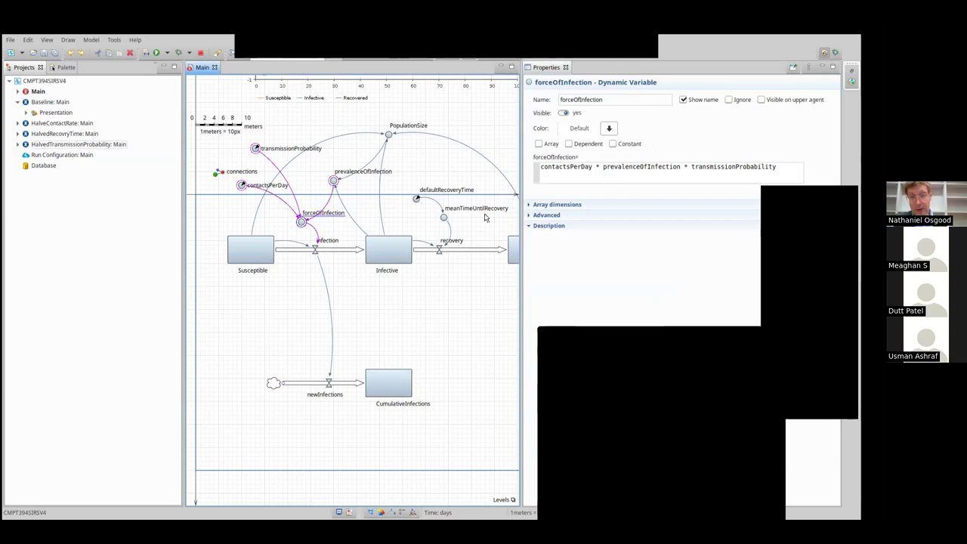
pyautogui.doubleClick(557, 167)
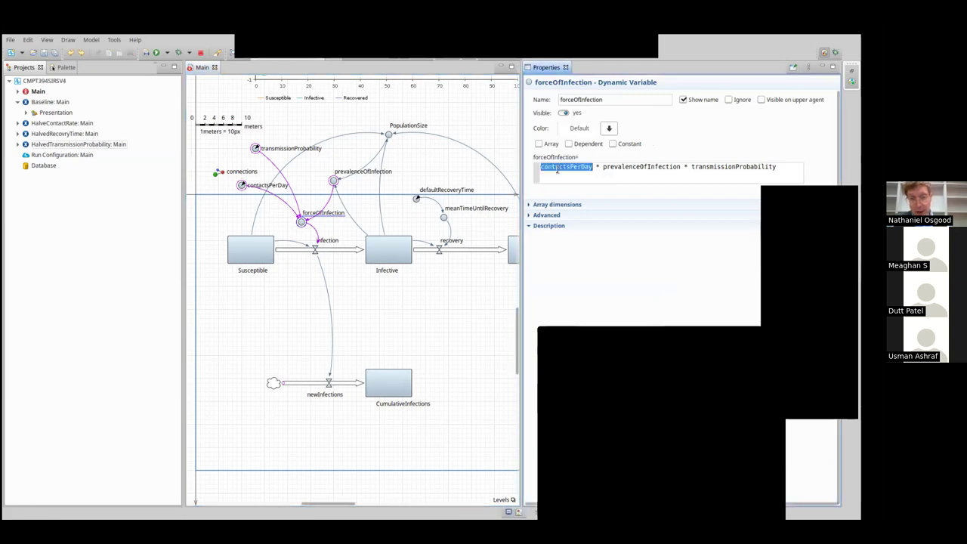
pyautogui.doubleClick(717, 167)
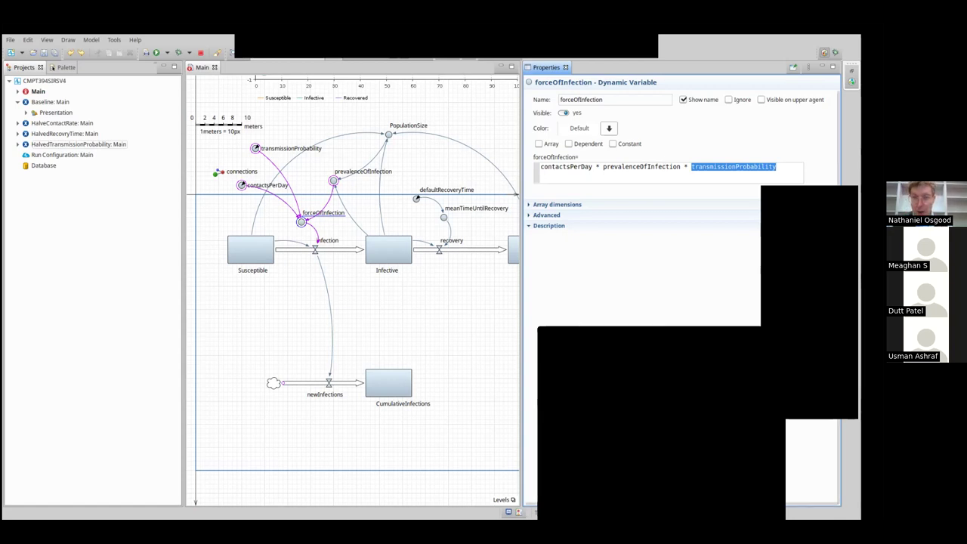
pyautogui.click(712, 166)
pyautogui.click(712, 167)
pyautogui.hotkey('ctrl', 'a')
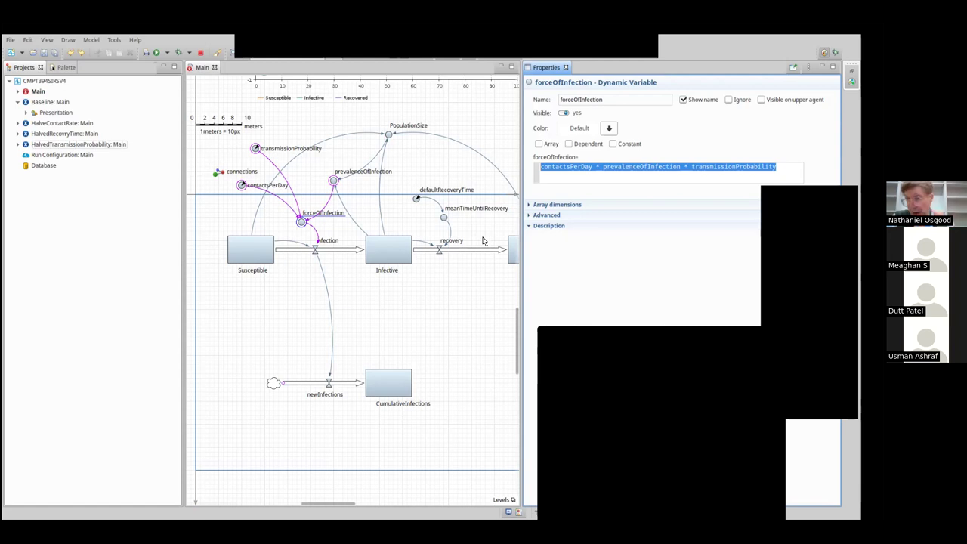
# Run the HalvedTransmissionProbability experiment.
pyautogui.click(48, 144)
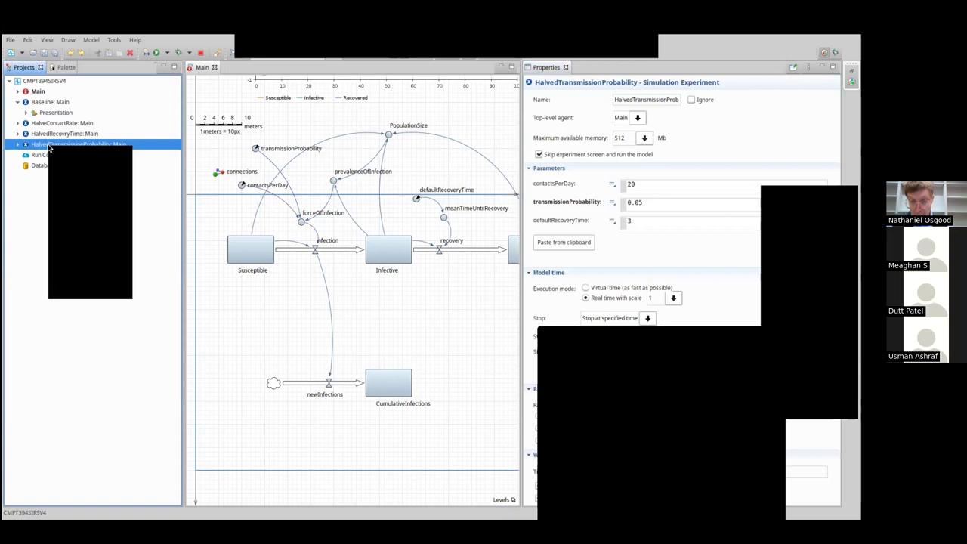
pyautogui.moveTo(53, 151)
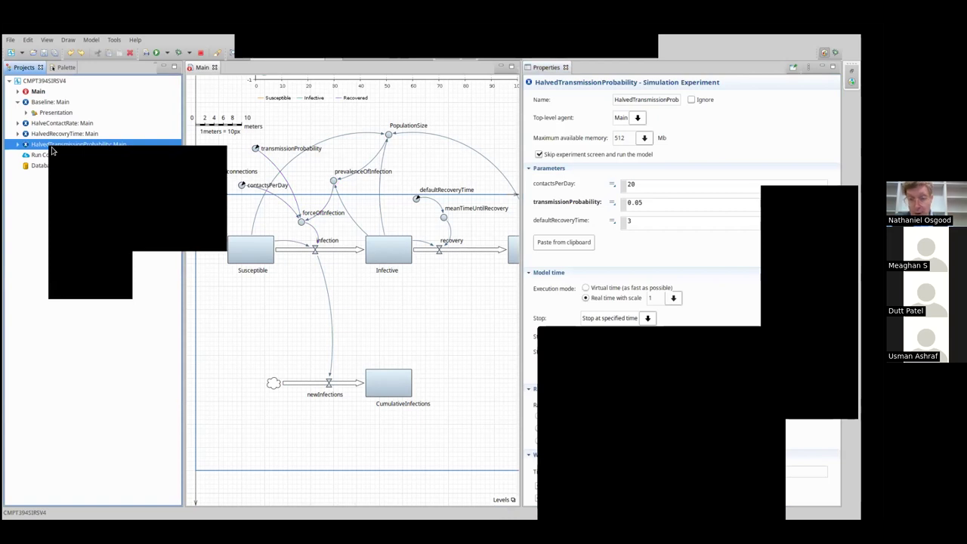
pyautogui.click(81, 275)
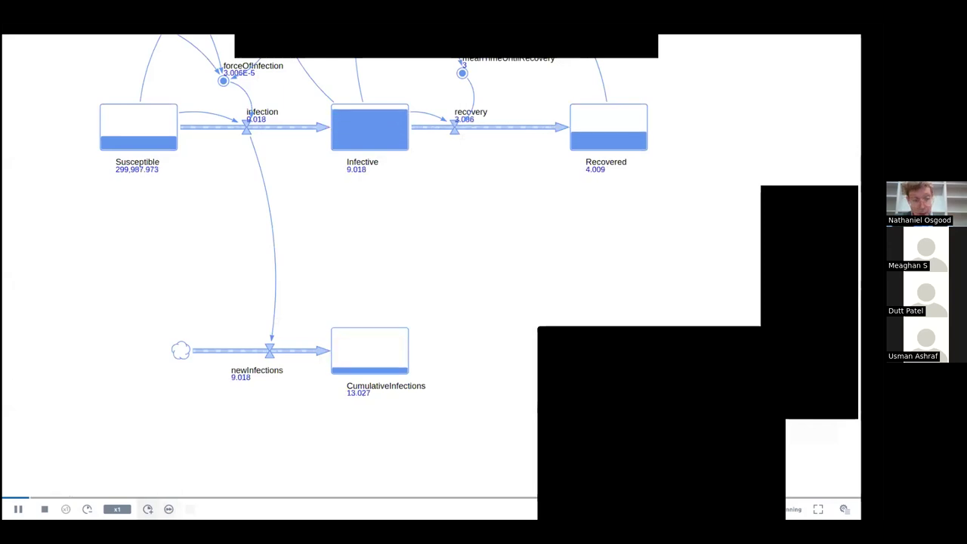
# Speed the HalvedTransmissionProbability simulation up to x5 and x25 to finish the run, keeping the Susceptible, Infective and Recovered chart in view.
pyautogui.click(147, 510)
pyautogui.click(148, 509)
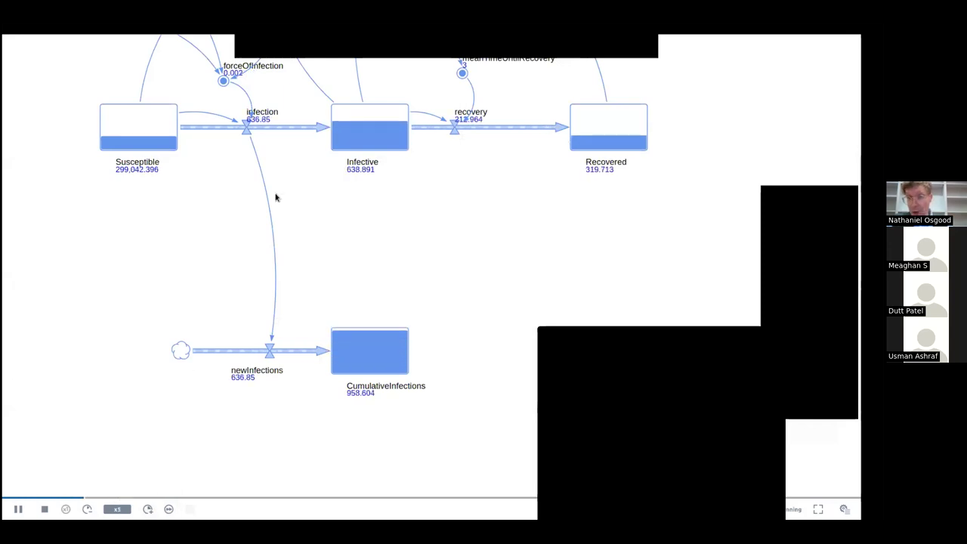
pyautogui.scroll(4, 276, 198)
pyautogui.scroll(1, 293, 426)
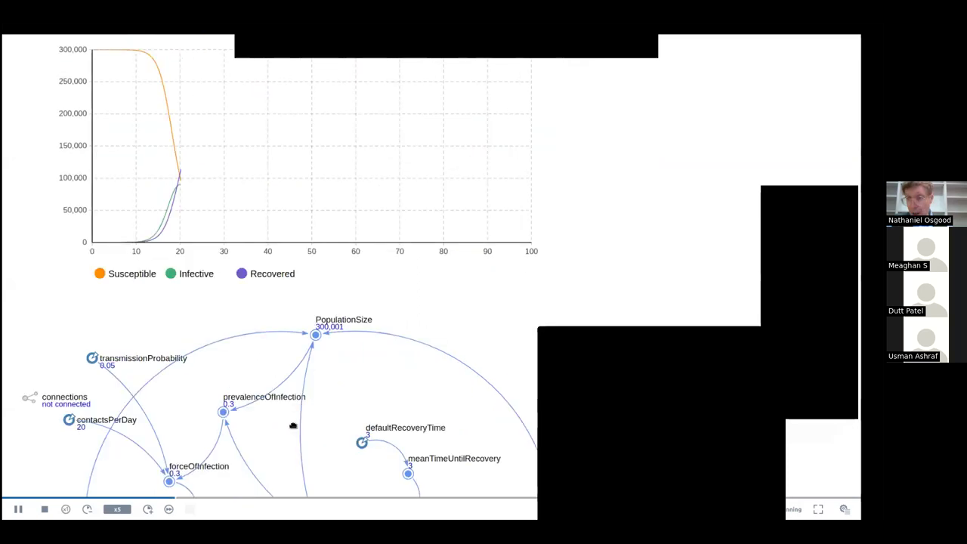
pyautogui.scroll(3, 334, 378)
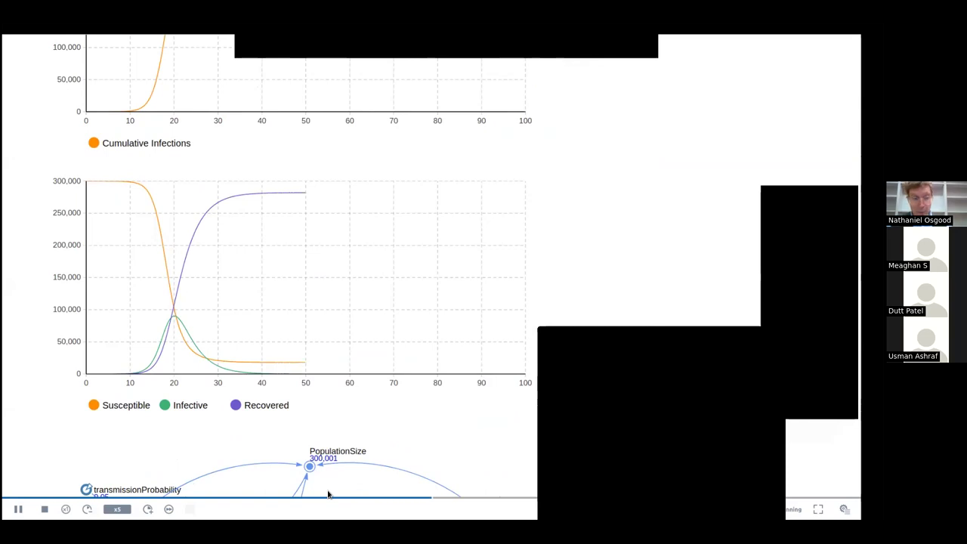
pyautogui.click(147, 509)
pyautogui.click(147, 509)
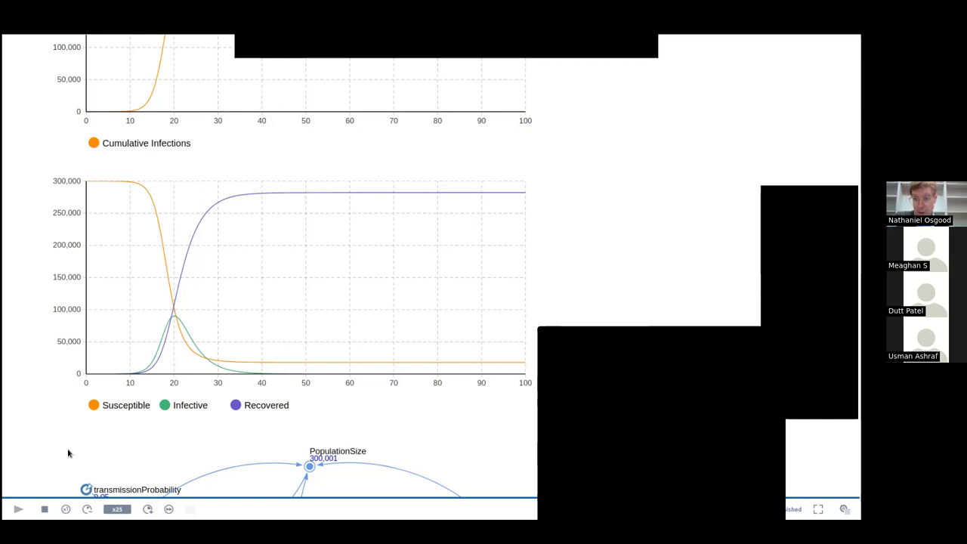
# Review the Cumulative Infections chart and the final stock values of the HalvedTransmissionProbability run, and close the simulation window.
pyautogui.scroll(3, 212, 484)
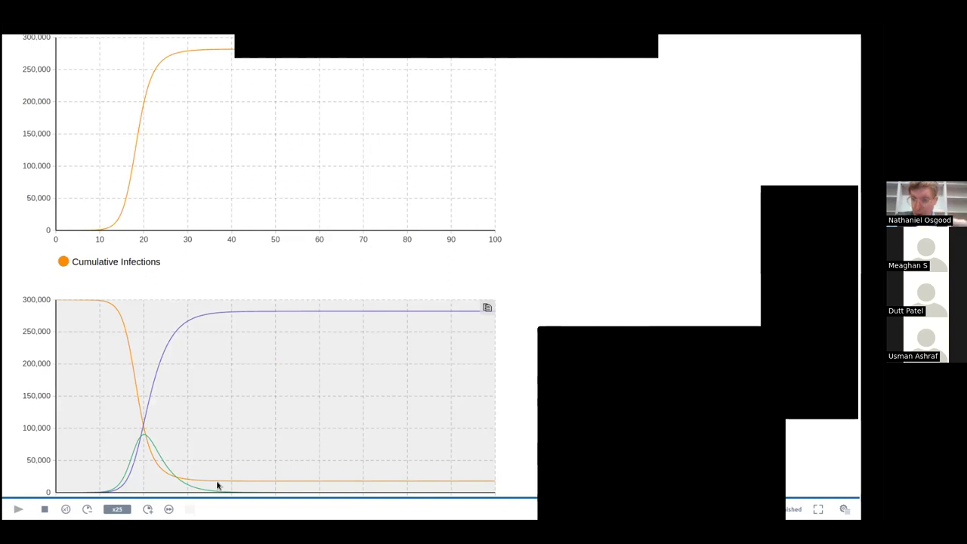
pyautogui.scroll(-5, 177, 373)
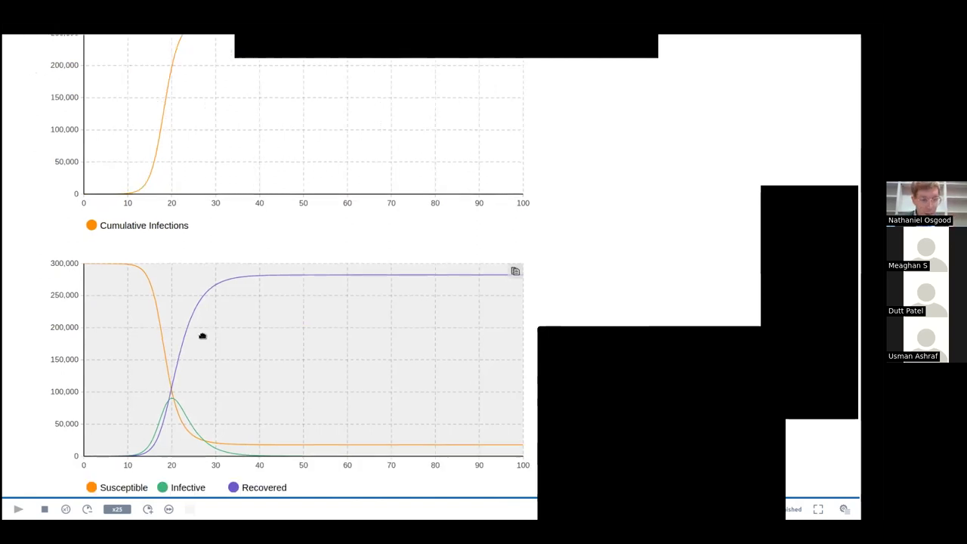
pyautogui.scroll(-3, 187, 251)
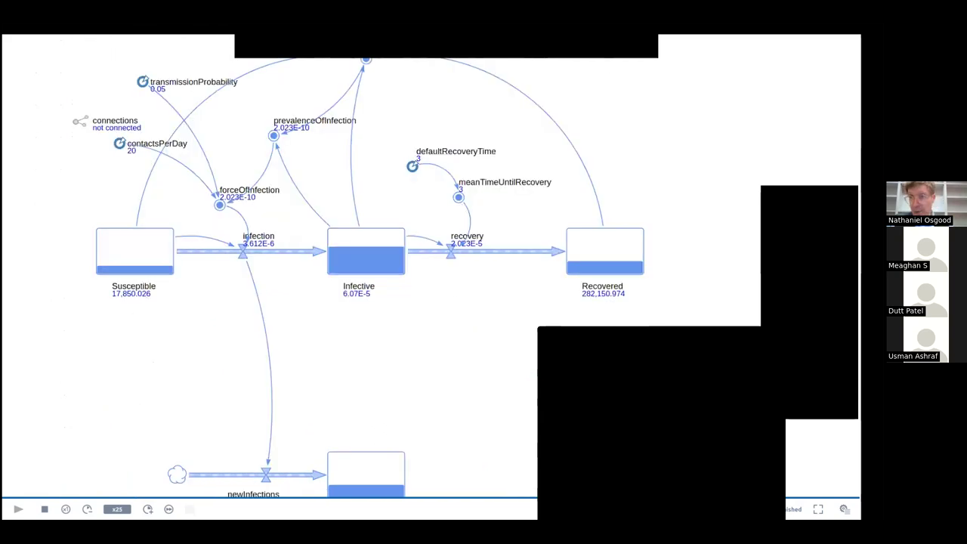
pyautogui.hotkey('alt', 'F4')
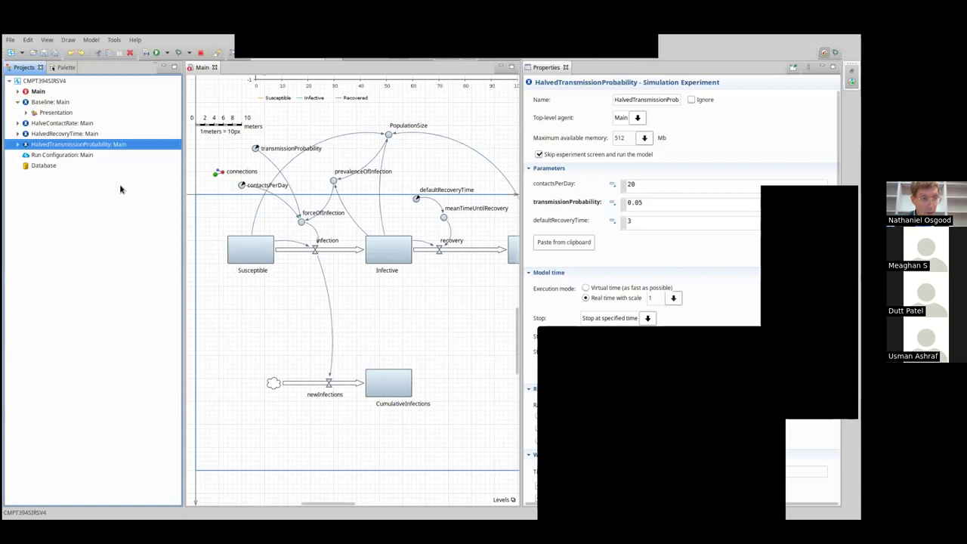
# Duplicate the HalveContactRate experiment within the CMPT394SIRSV4 model.
pyautogui.click(46, 124)
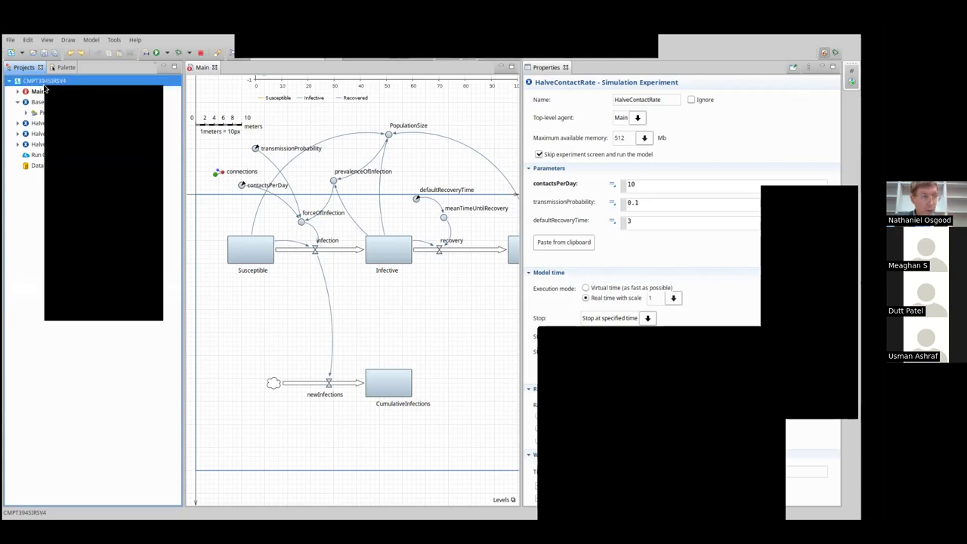
pyautogui.click(44, 84)
pyautogui.click(35, 103)
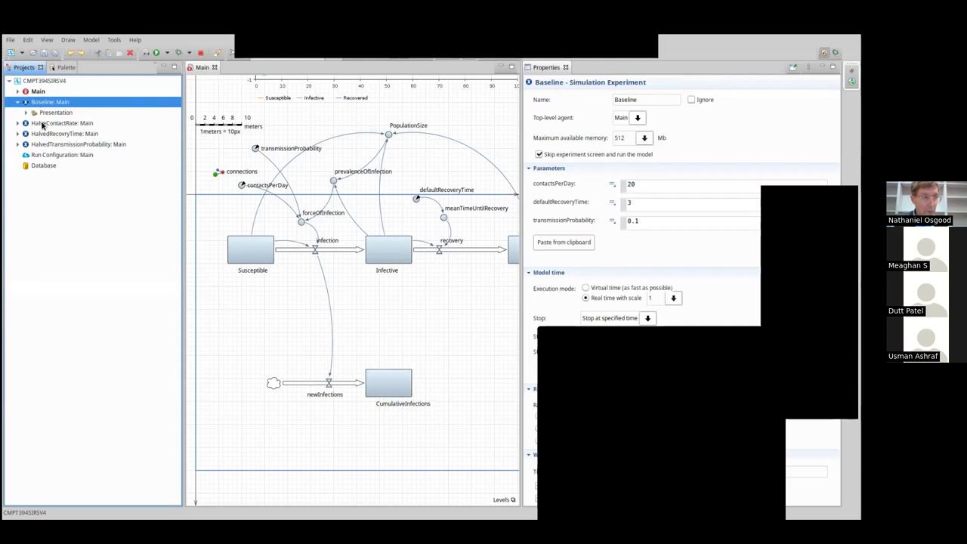
pyautogui.click(44, 122)
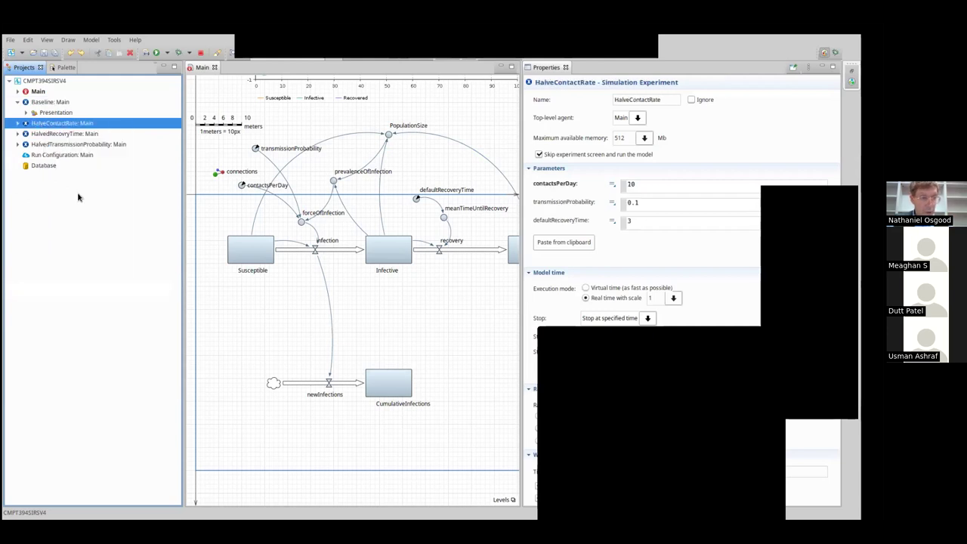
pyautogui.click(56, 83)
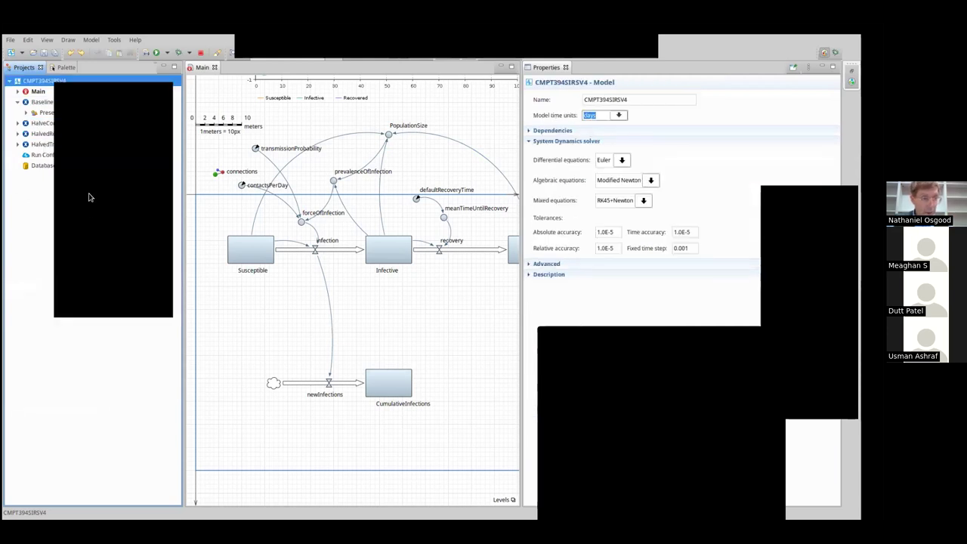
pyautogui.click(90, 217)
pyautogui.click(65, 134)
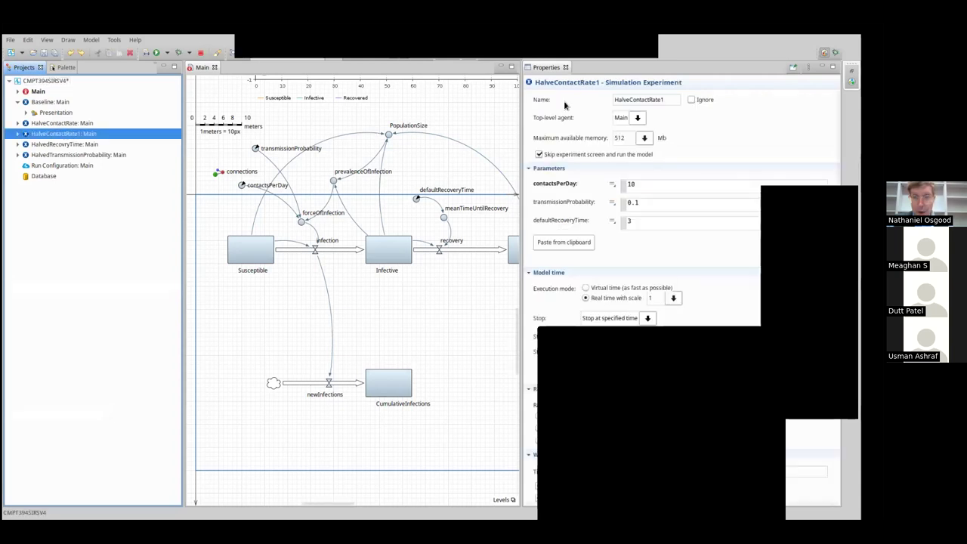
# Rename the duplicated HalveContactRate experiment as HalveContacsTransmissionProbAndRecoveryTime.
pyautogui.click(630, 99)
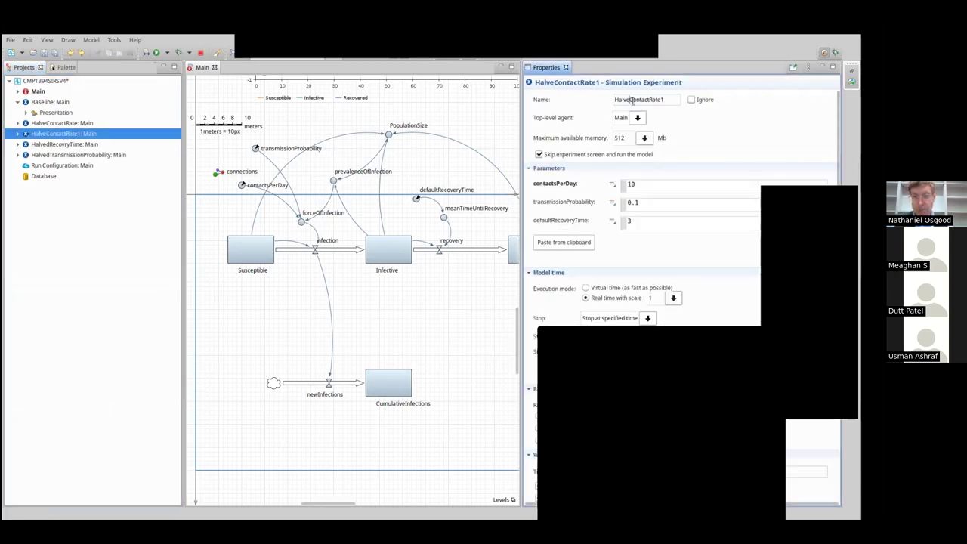
pyautogui.press('BackSpace')
pyautogui.press('BackSpace')
pyautogui.press('BackSpace')
pyautogui.press('BackSpace')
pyautogui.press('BackSpace')
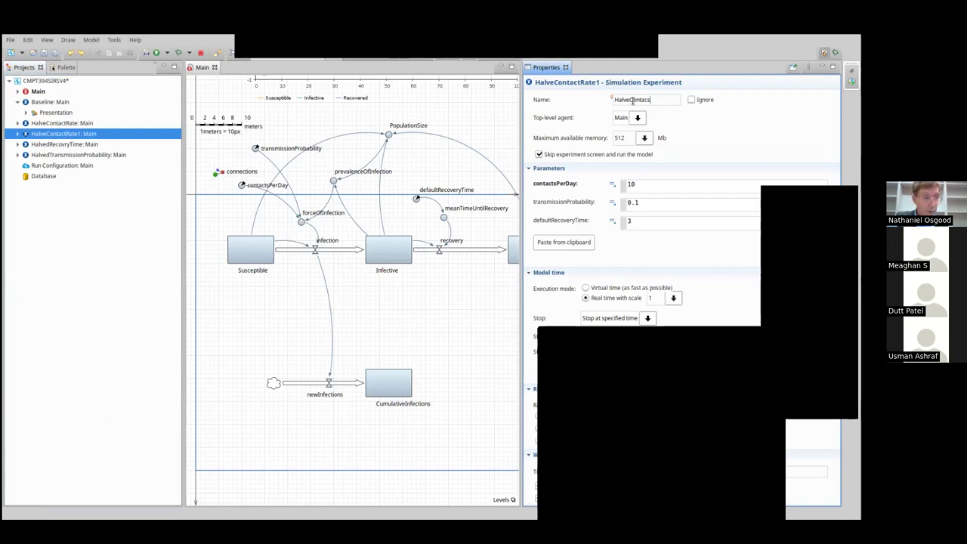
pyautogui.write('TransmissionProbAndR')
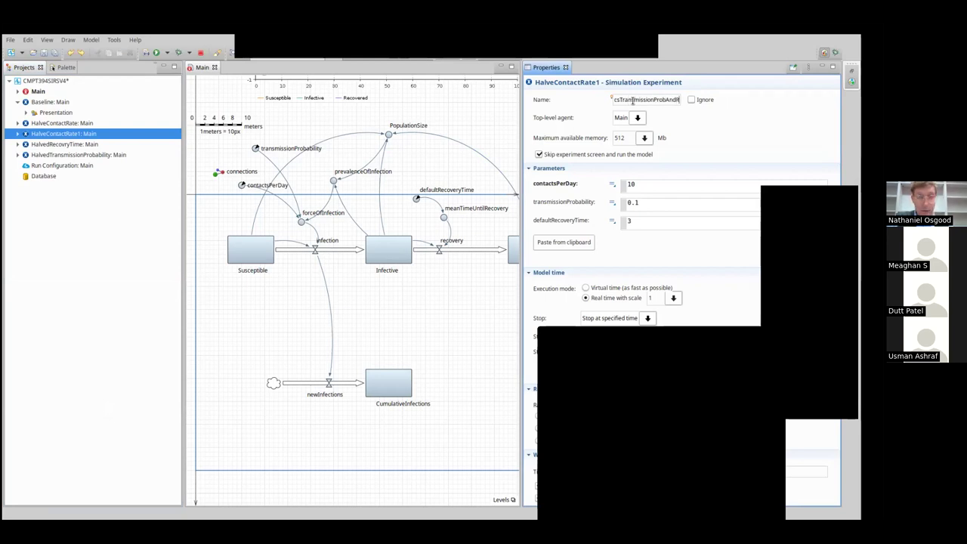
pyautogui.write('ecoveryTime')
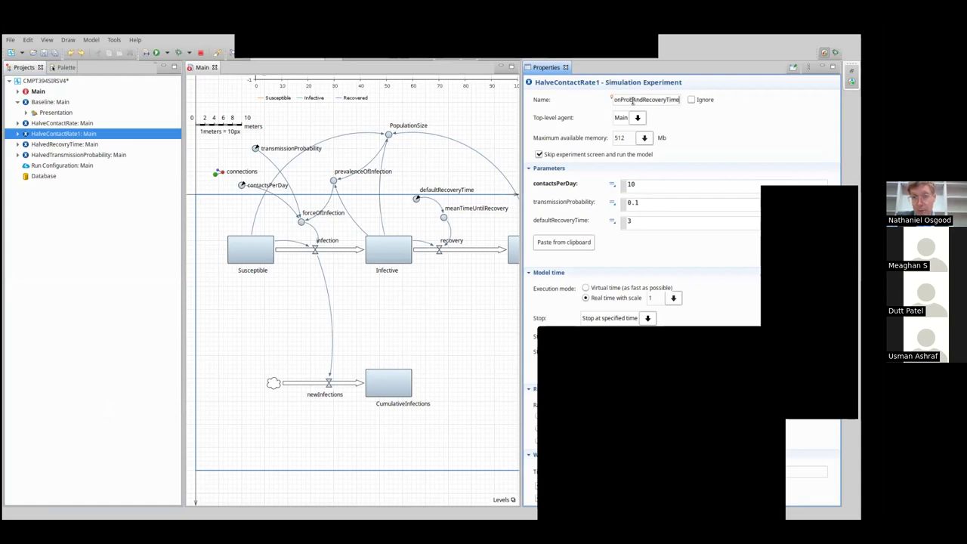
# Set the combined experiment's transmissionProbability to 0.05 and defaultRecoveryTime to 1.5, and save the model.
pyautogui.click(648, 204)
pyautogui.press('BackSpace')
pyautogui.write('05')
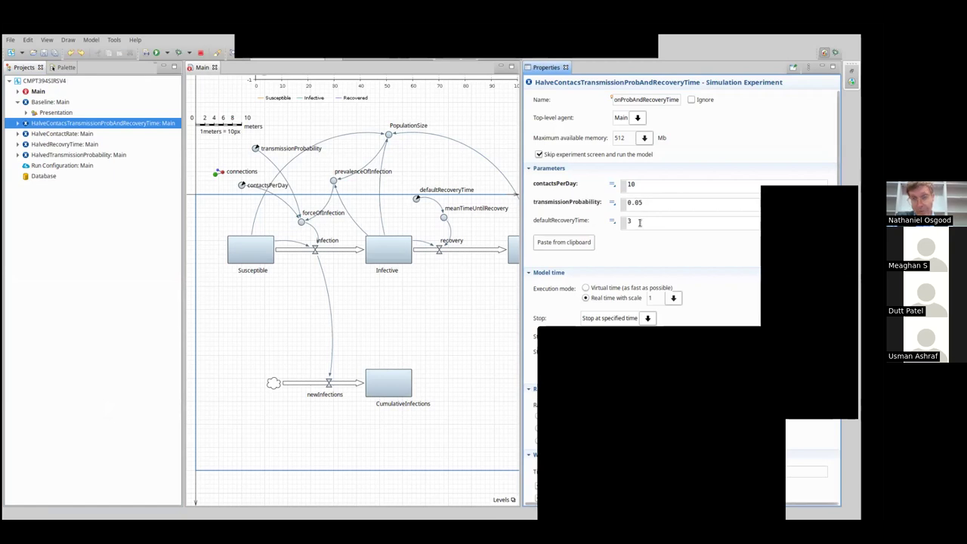
pyautogui.click(639, 220)
pyautogui.press('BackSpace')
pyautogui.write('1.5')
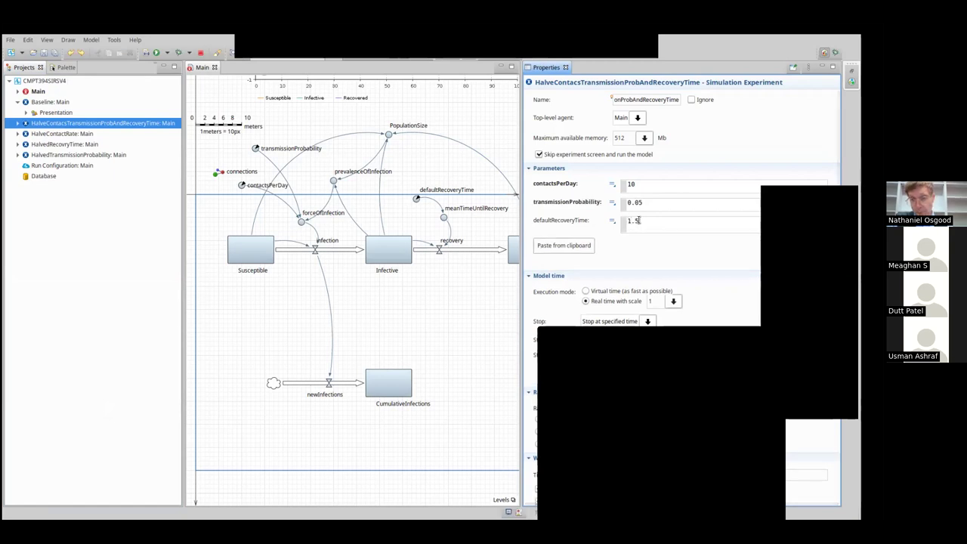
pyautogui.press('Return')
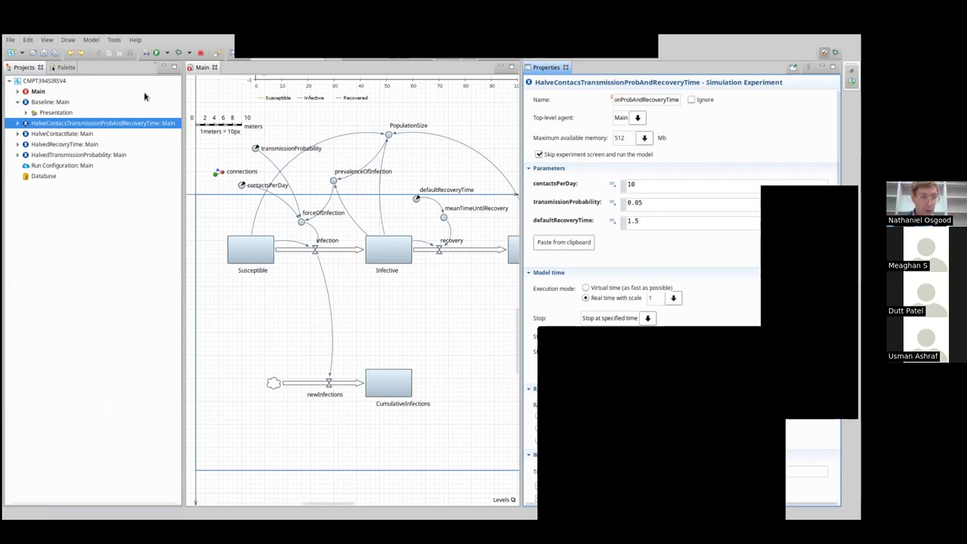
# Check the parameter settings of the combined, HalveContactRate, HalvedRecovryTime and HalvedTransmissionProbability experiments.
pyautogui.click(64, 124)
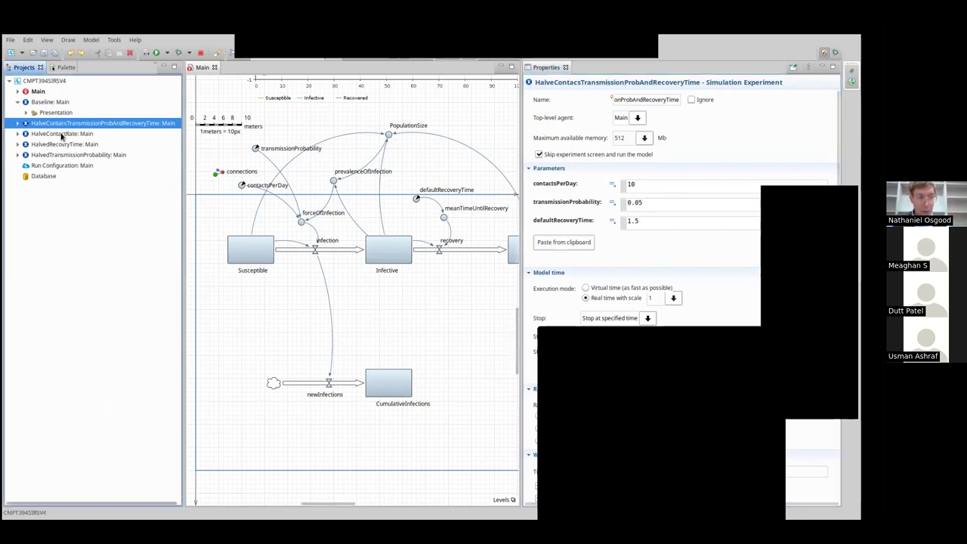
pyautogui.click(62, 136)
pyautogui.click(65, 146)
pyautogui.click(65, 156)
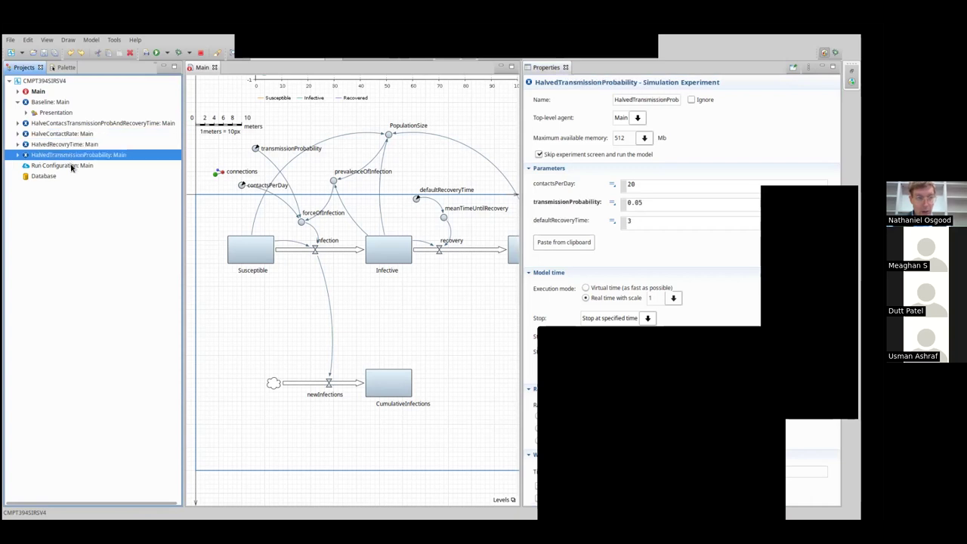
# Run the HalveContacsTransmissionProbAndRecoveryTime experiment to its end in virtual time.
pyautogui.click(69, 126)
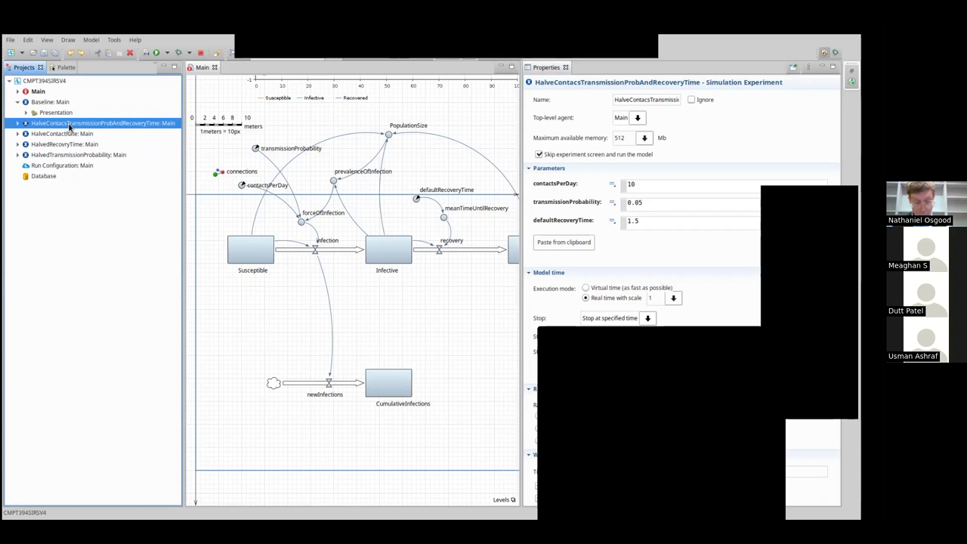
pyautogui.keyDown('ctrl'); pyautogui.click(69, 125); pyautogui.keyUp('ctrl')
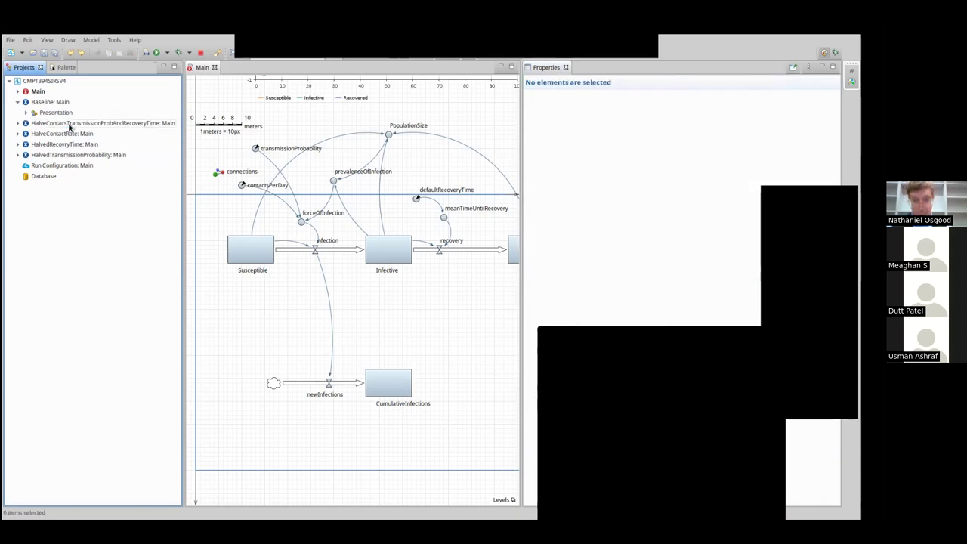
pyautogui.click(69, 125)
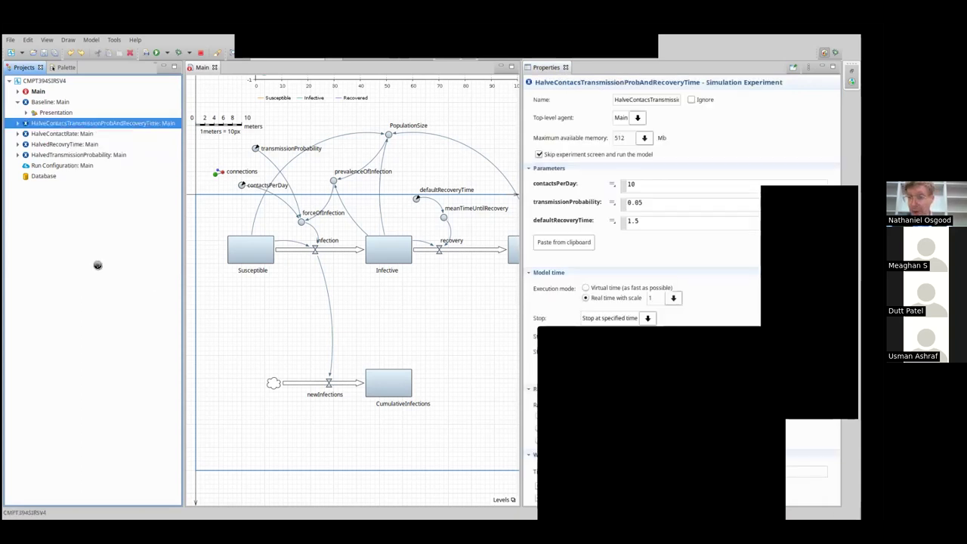
pyautogui.press('F5')
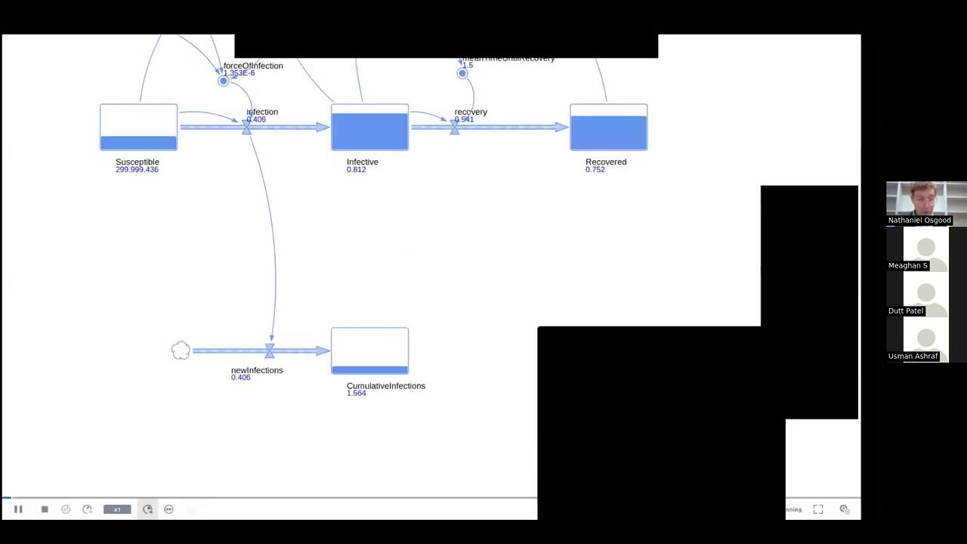
pyautogui.moveTo(240, 177); pyautogui.dragTo(218, 505)
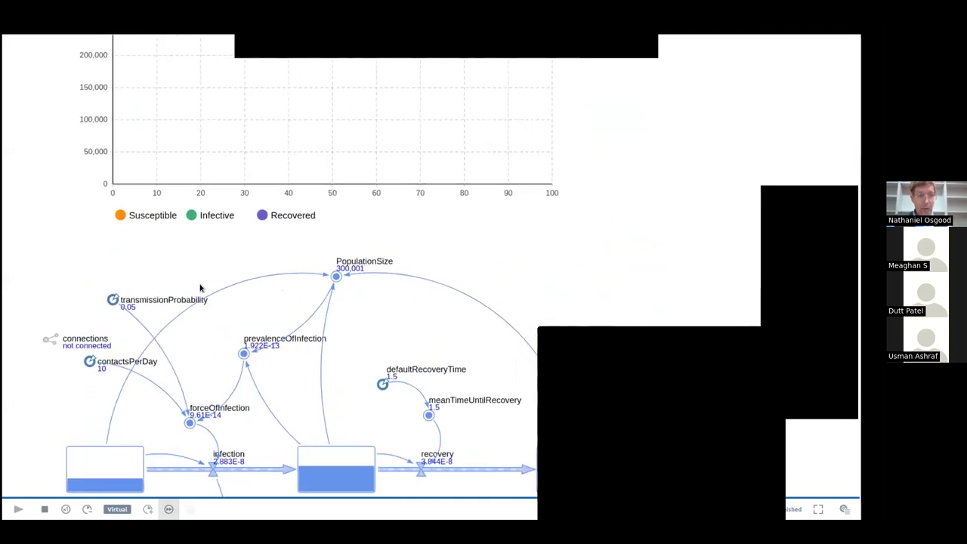
# Examine the Cumulative Infections chart and the Susceptible, Infective and Recovered chart of the combined experiment's run.
pyautogui.moveTo(201, 246); pyautogui.dragTo(218, 507)
pyautogui.moveTo(218, 217); pyautogui.dragTo(219, 161)
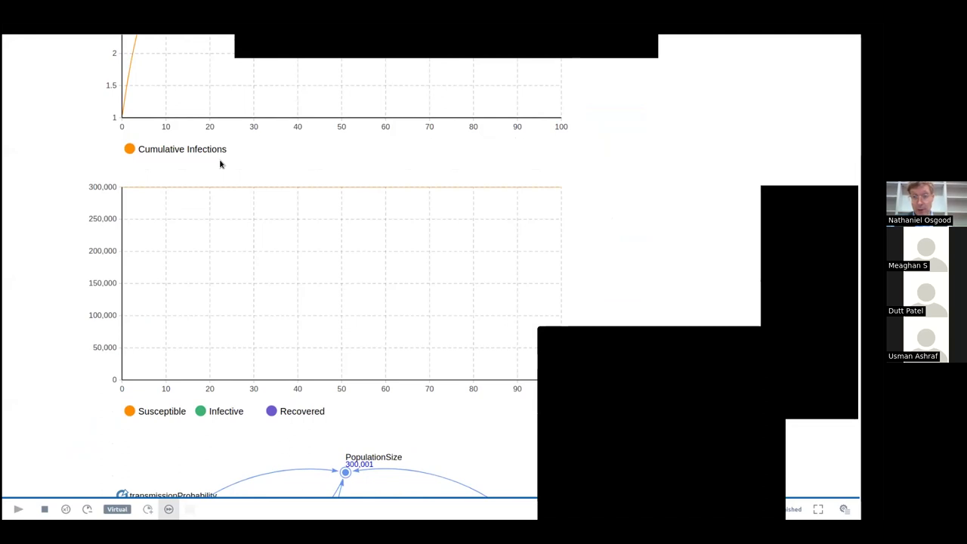
pyautogui.moveTo(177, 397)
pyautogui.mouseDown()
pyautogui.moveTo(177, 505)
pyautogui.moveTo(188, 387)
pyautogui.mouseUp()
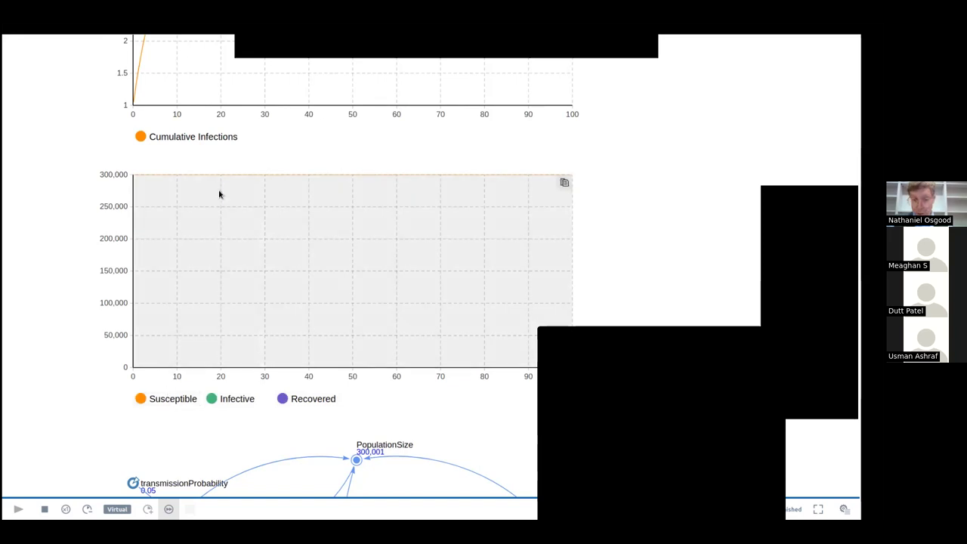
pyautogui.scroll(3, 313, 317)
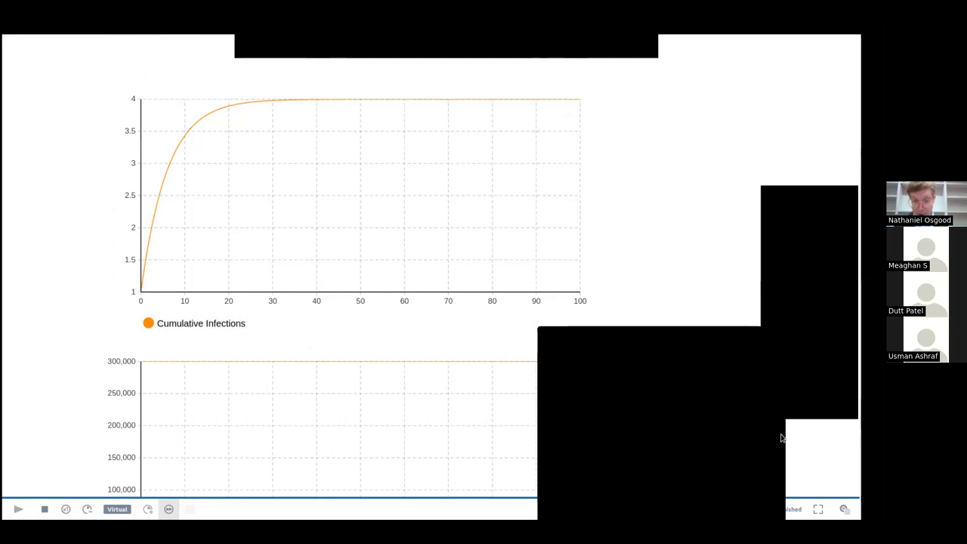
# Inspect the final CumulativeInfections, Susceptible, Infective and Recovered stocks and the parameters in the combined run's stock-and-flow diagram.
pyautogui.scroll(-4, 365, 384)
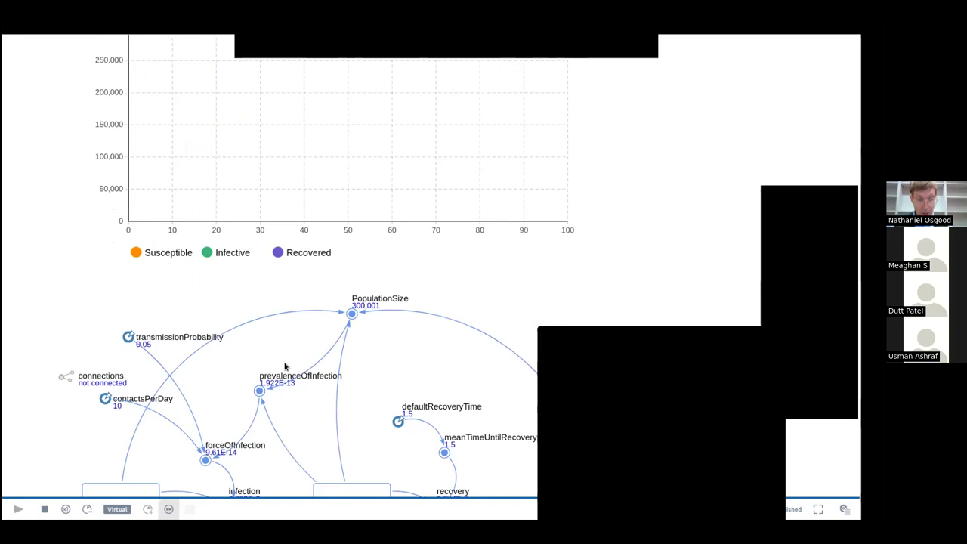
pyautogui.scroll(-3, 285, 367)
pyautogui.scroll(-1, 201, 302)
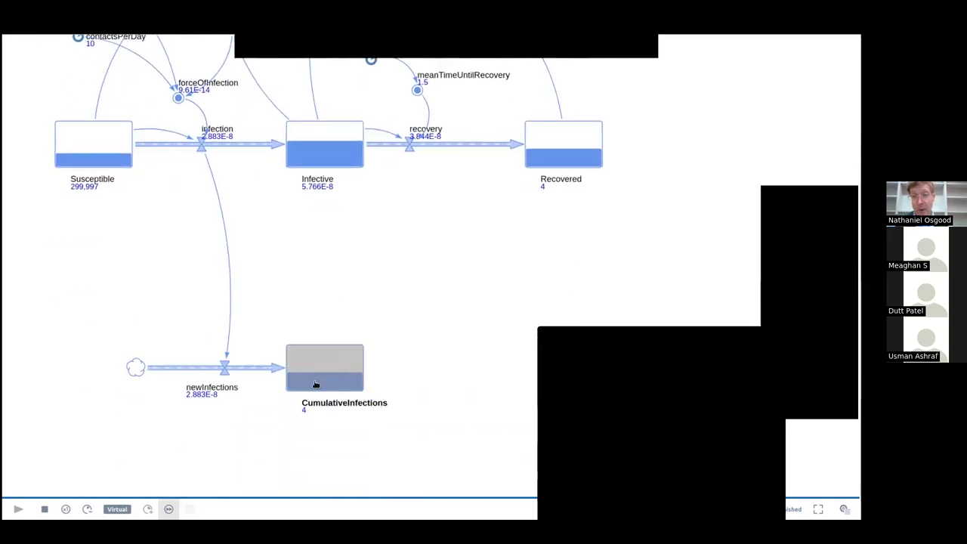
pyautogui.scroll(3, 315, 352)
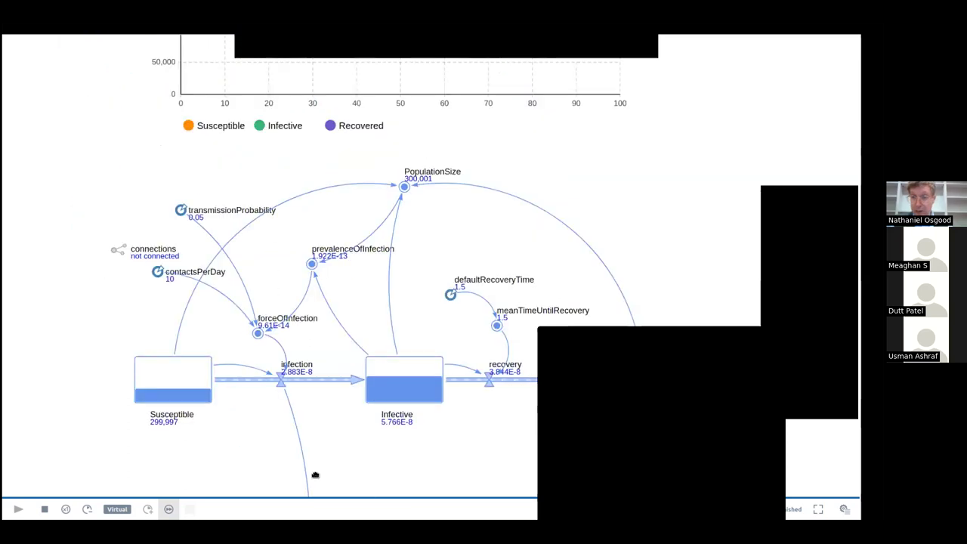
pyautogui.scroll(-2, 315, 475)
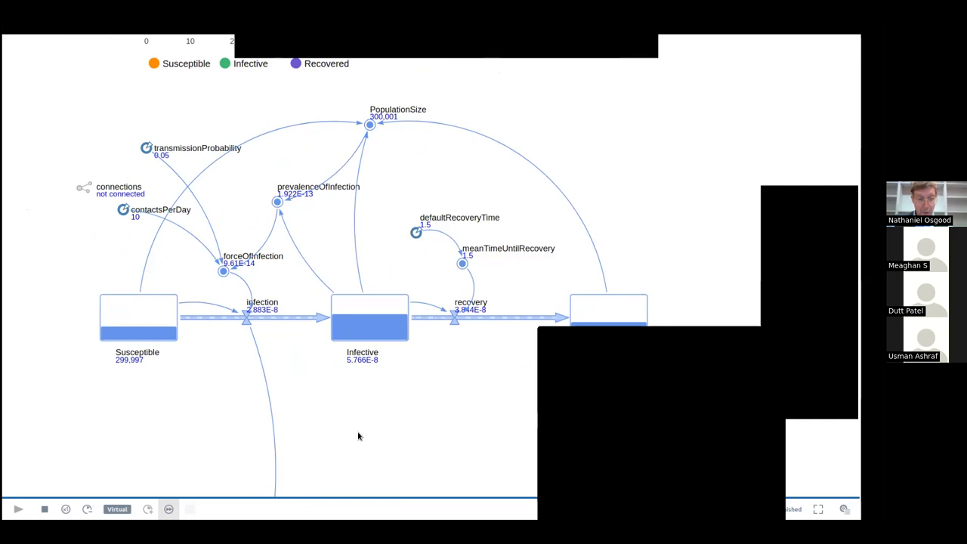
pyautogui.moveTo(359, 436); pyautogui.dragTo(337, 401)
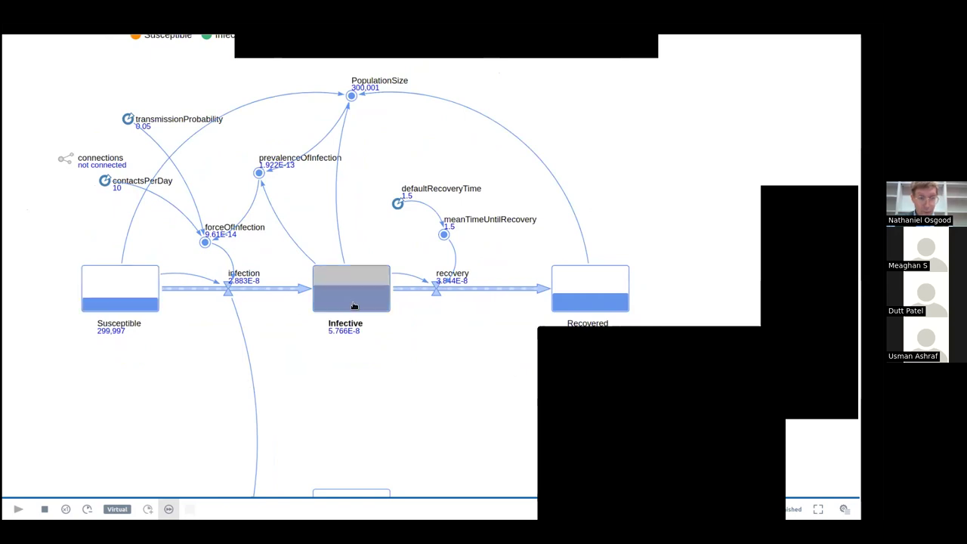
# Examine the Infective stock's time plot in the combined experiment's finished run, and close the run.
pyautogui.click(410, 312)
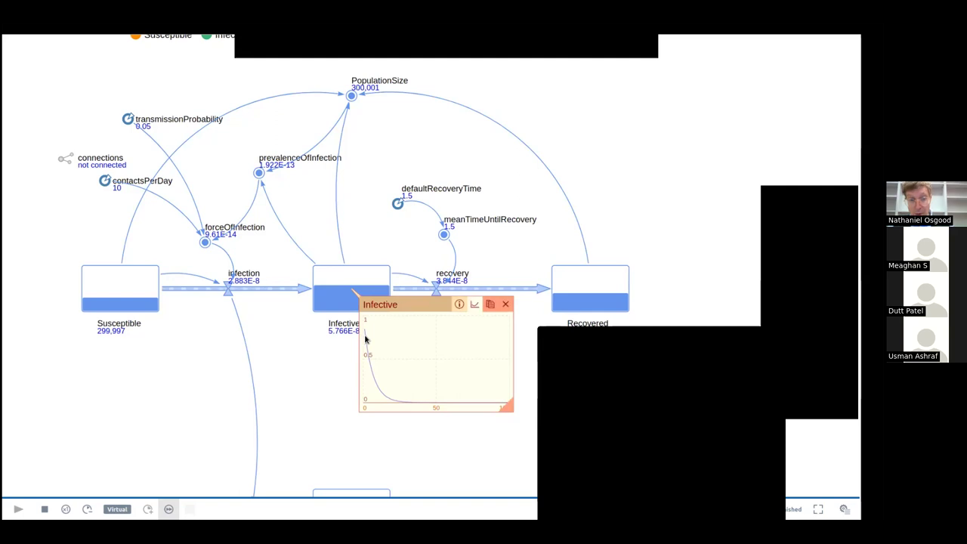
pyautogui.click(503, 305)
pyautogui.moveTo(375, 441); pyautogui.dragTo(370, 355)
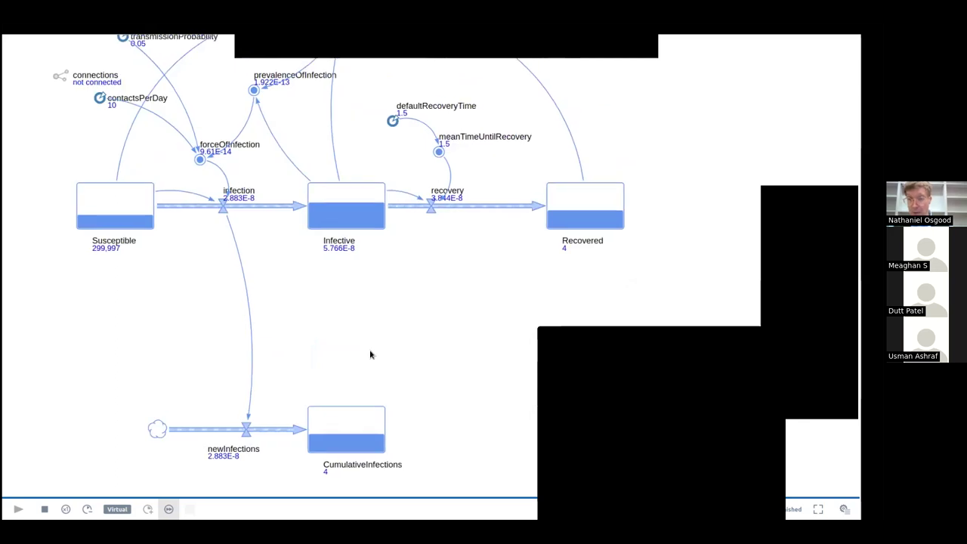
pyautogui.click(343, 216)
pyautogui.click(469, 221)
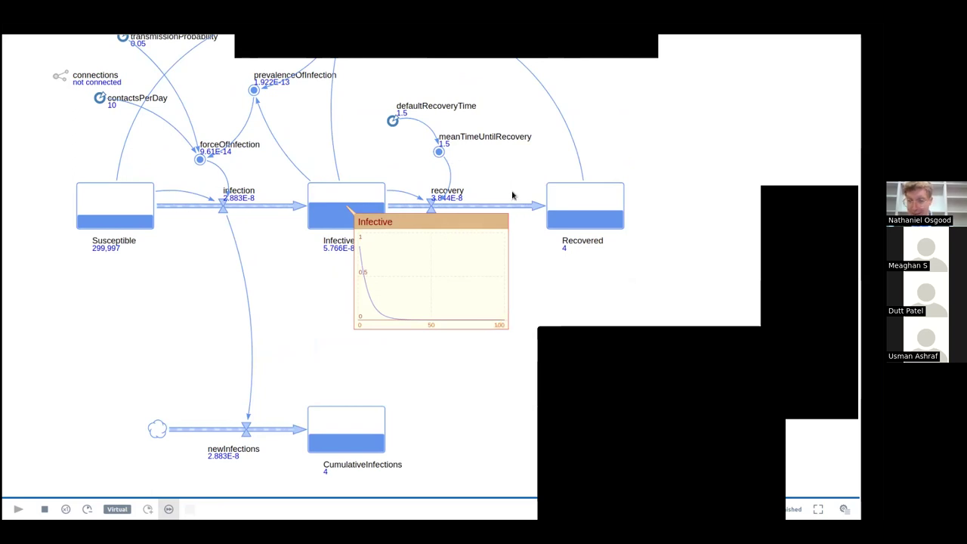
pyautogui.moveTo(488, 219)
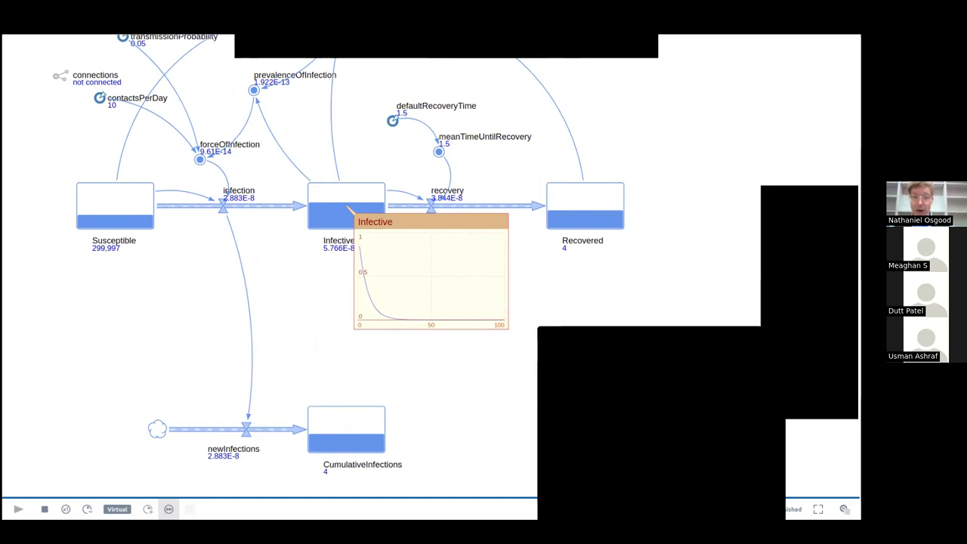
pyautogui.hotkey('alt', 'F4')
# Run the Baseline experiment at x5 speed and pause it once the infection peak has passed.
pyautogui.rightClick(54, 103)
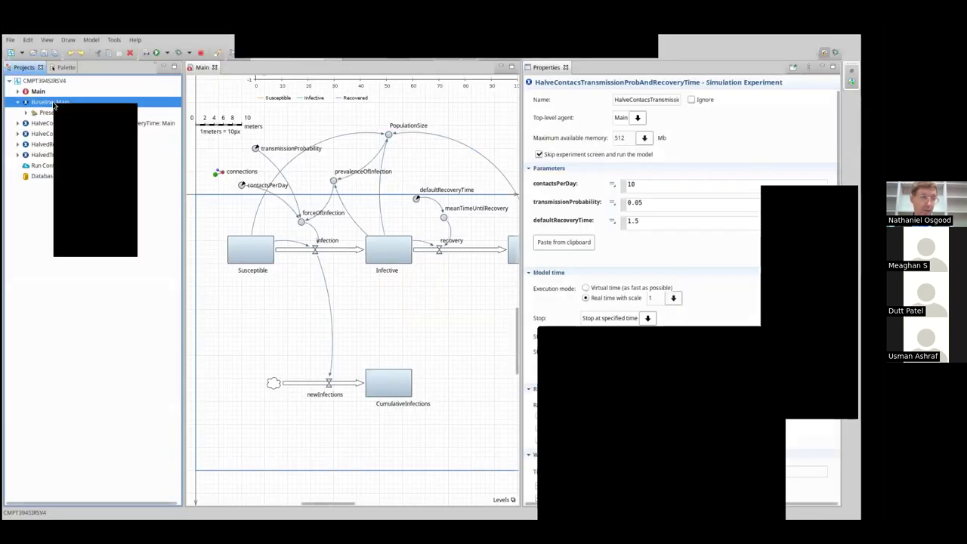
pyautogui.click(86, 233)
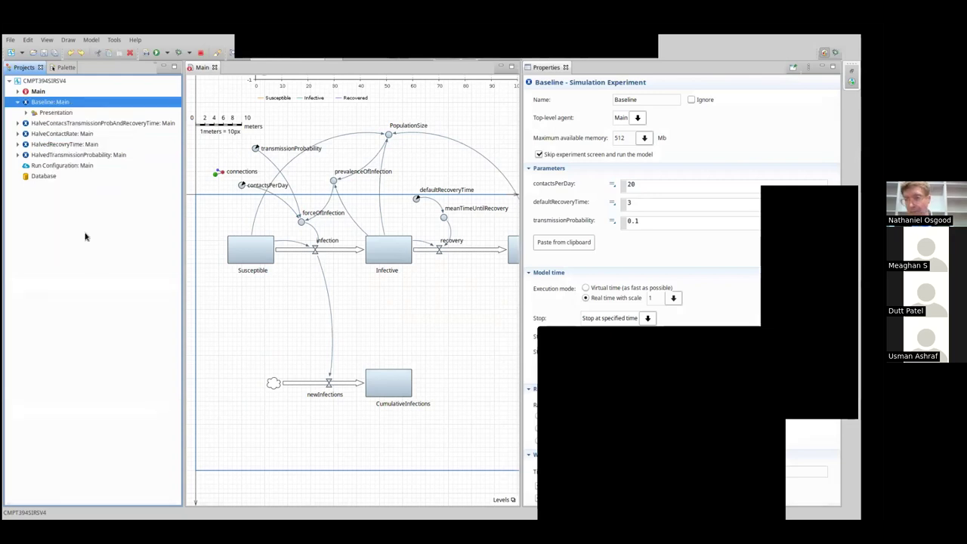
pyautogui.press('F5')
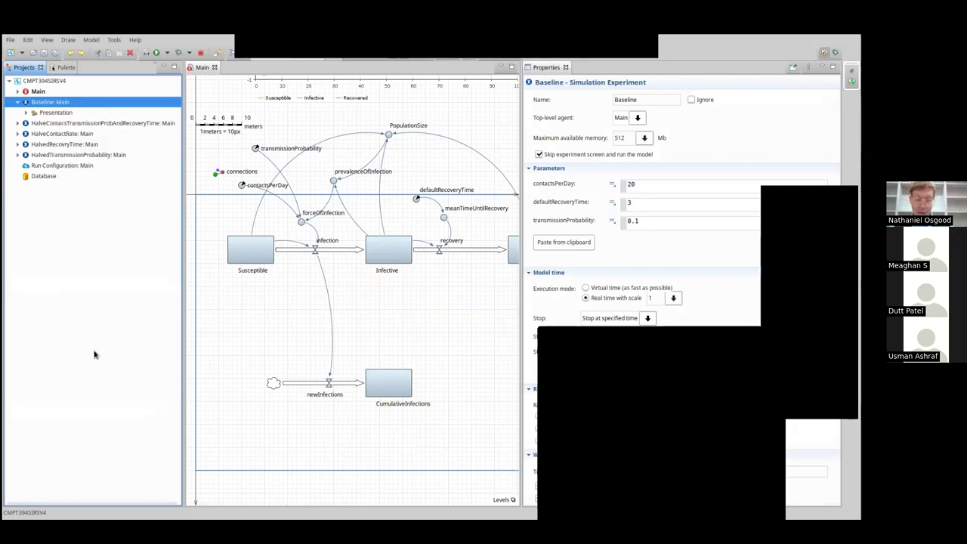
pyautogui.scroll(6, 94, 354)
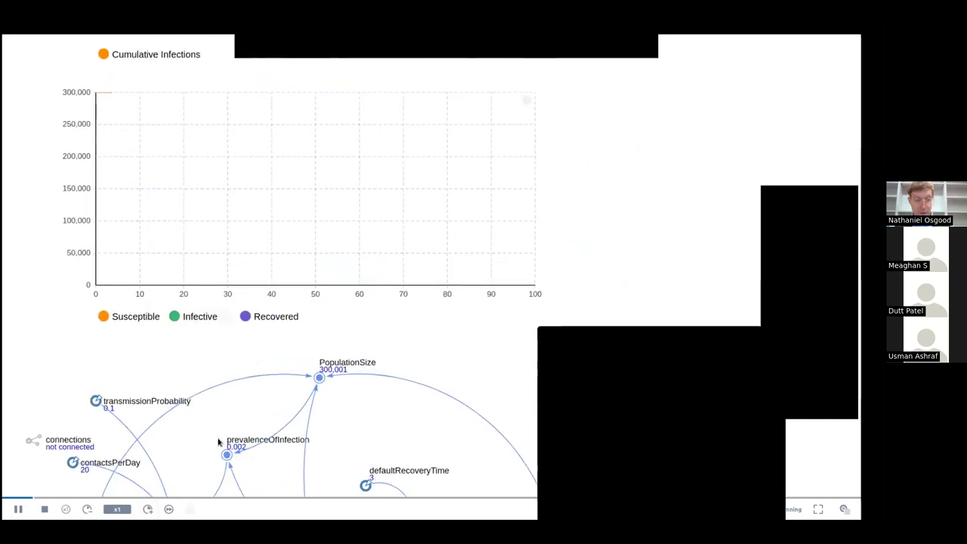
pyautogui.click(148, 509)
pyautogui.click(147, 509)
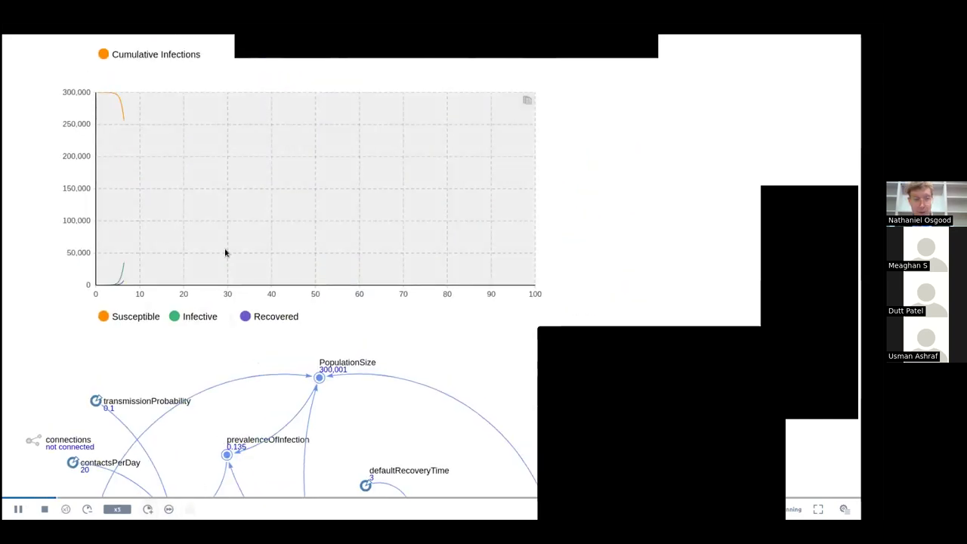
pyautogui.scroll(2, 235, 318)
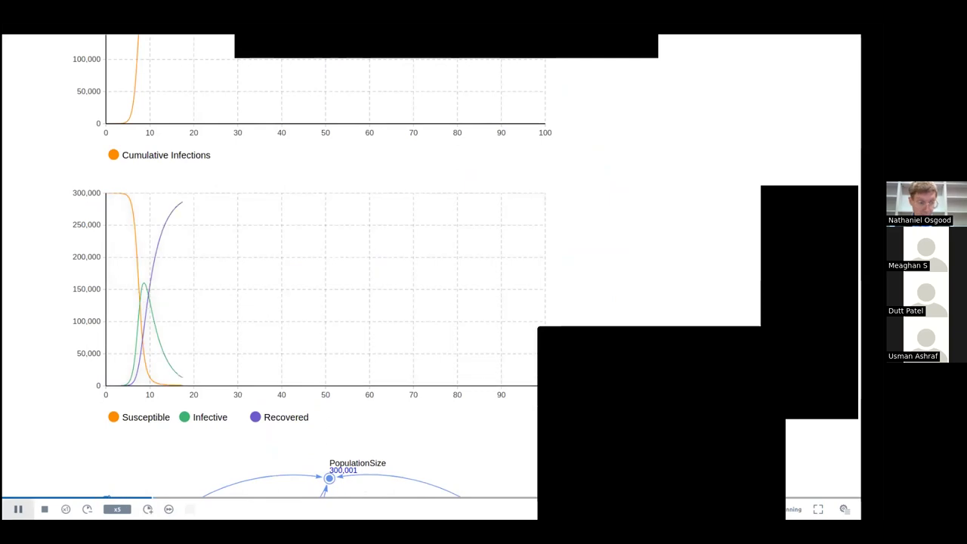
pyautogui.click(18, 508)
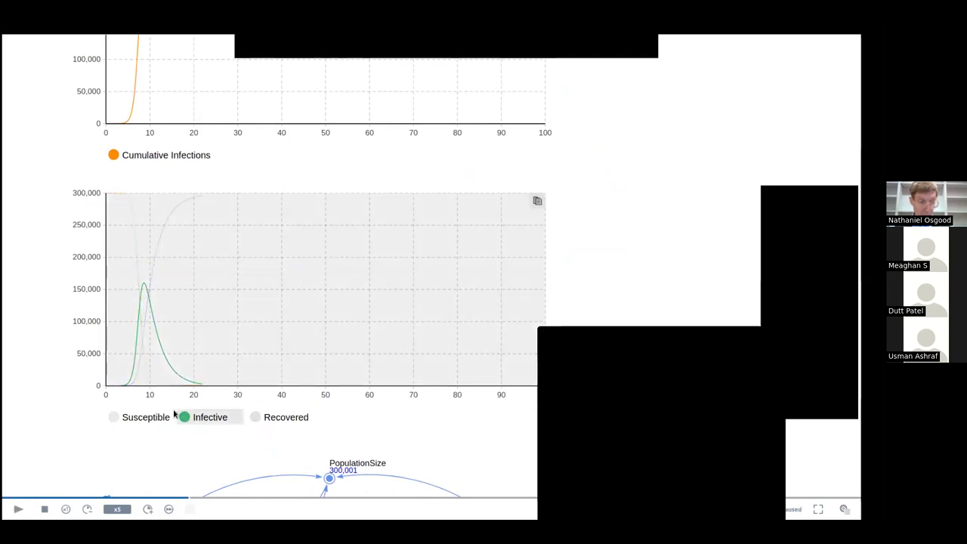
# Examine the Infective stock's time plot in the paused Baseline run, and close the run.
pyautogui.scroll(-3, 192, 440)
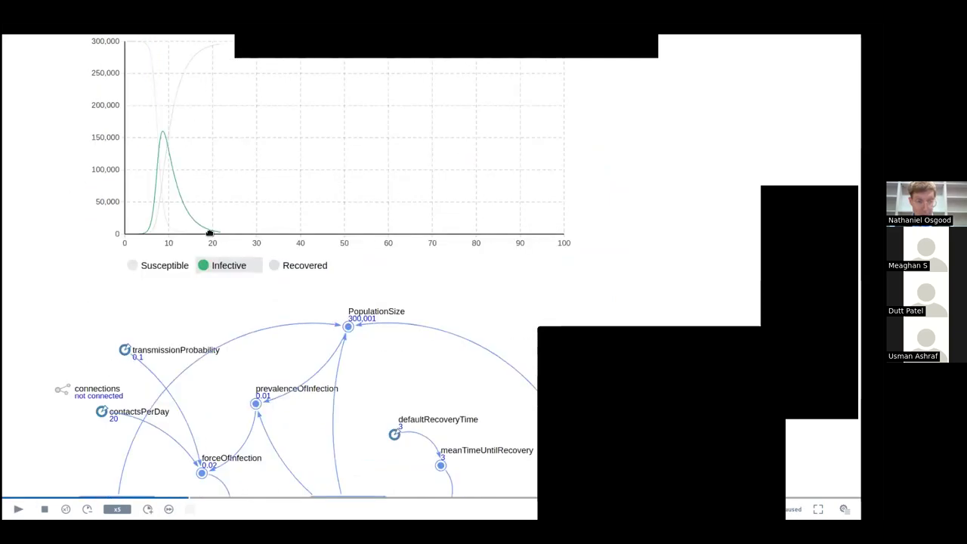
pyautogui.click(339, 418)
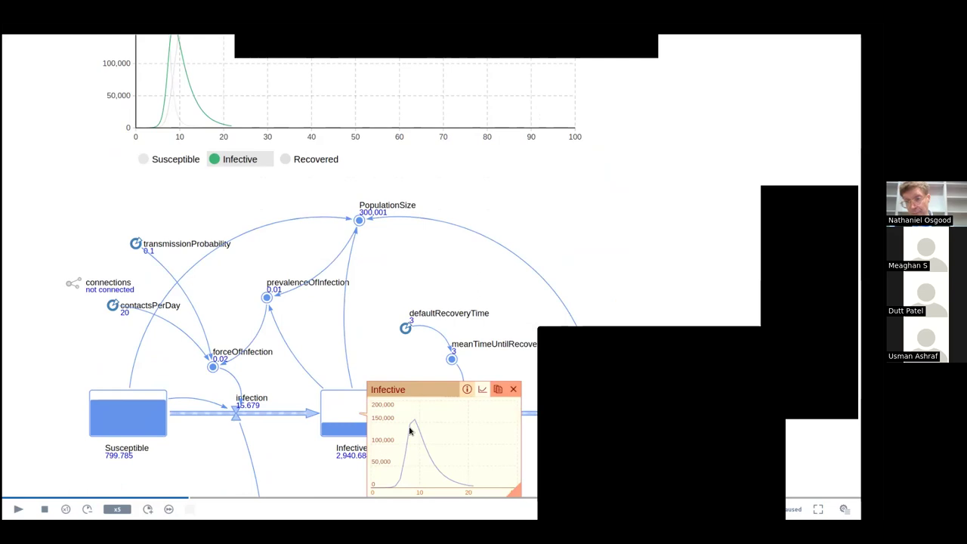
pyautogui.click(513, 390)
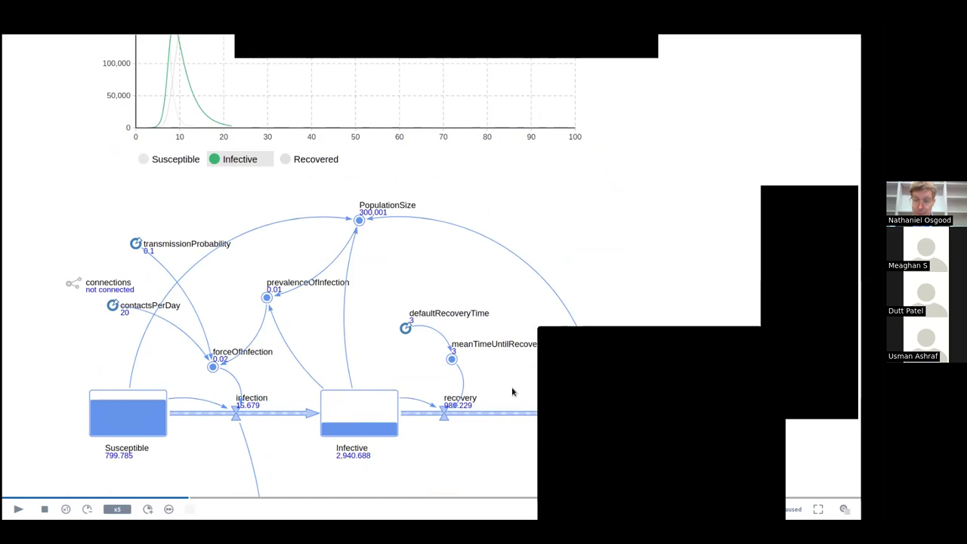
pyautogui.moveTo(375, 389); pyautogui.dragTo(399, 359)
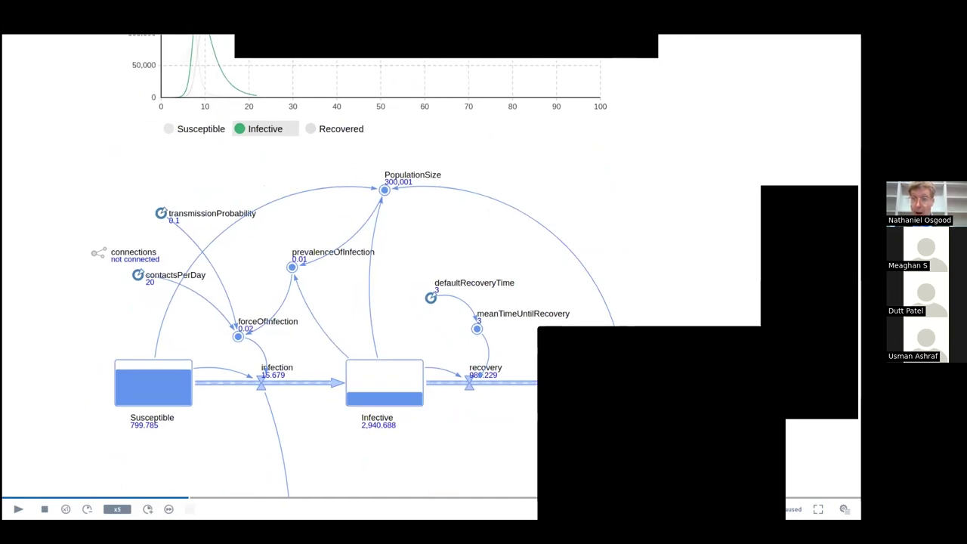
pyautogui.hotkey('alt', 'F4')
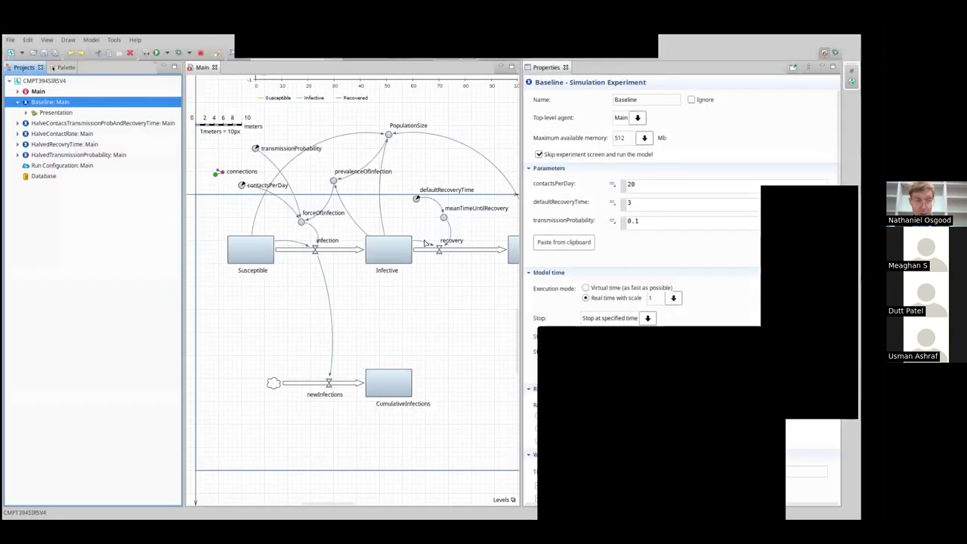
# Compare the parameter settings of the HalveContacsTransmissionProbAndRecoveryTime and Baseline experiments.
pyautogui.click(47, 124)
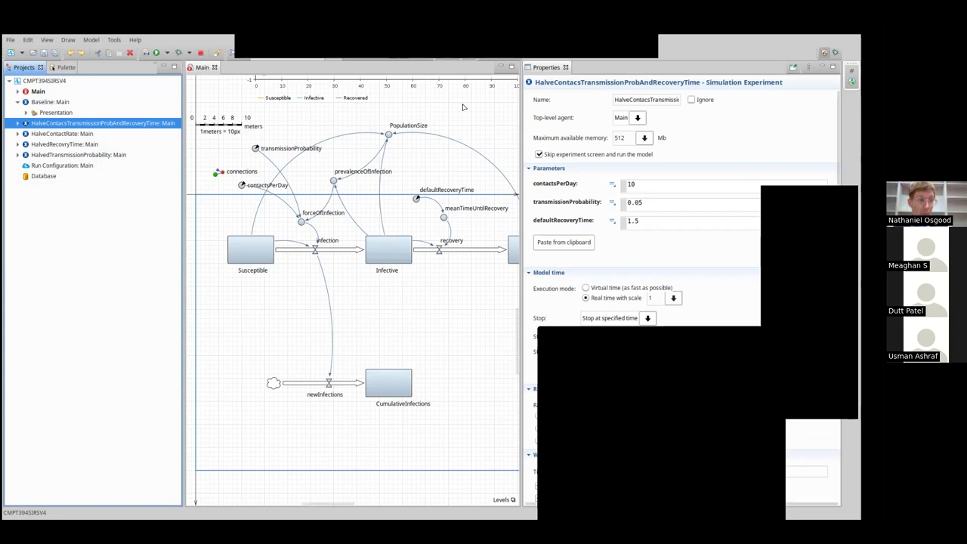
pyautogui.click(45, 103)
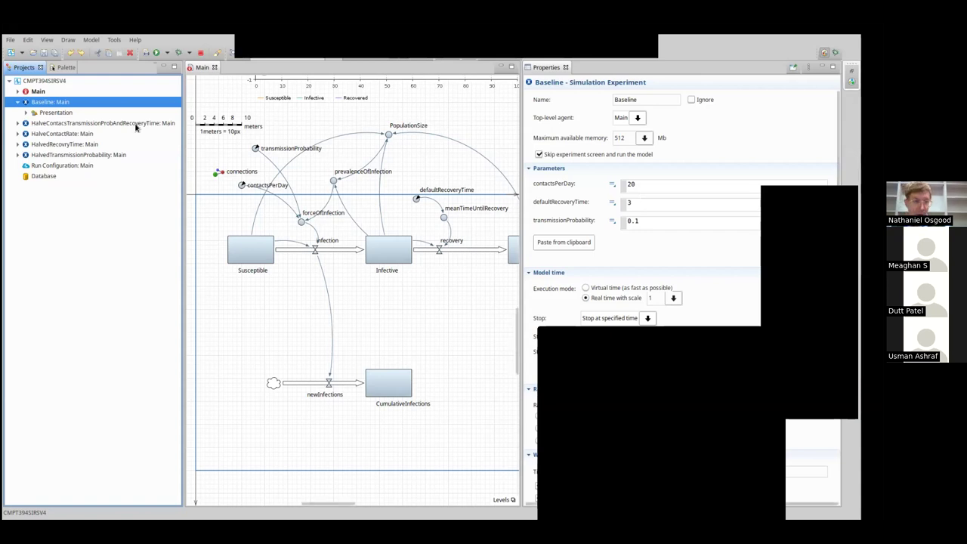
pyautogui.click(52, 124)
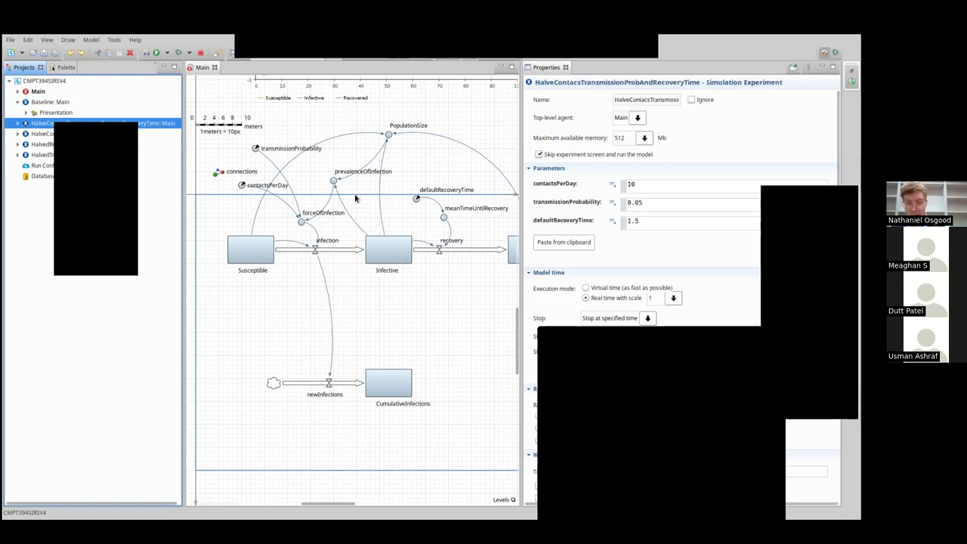
pyautogui.click(665, 185)
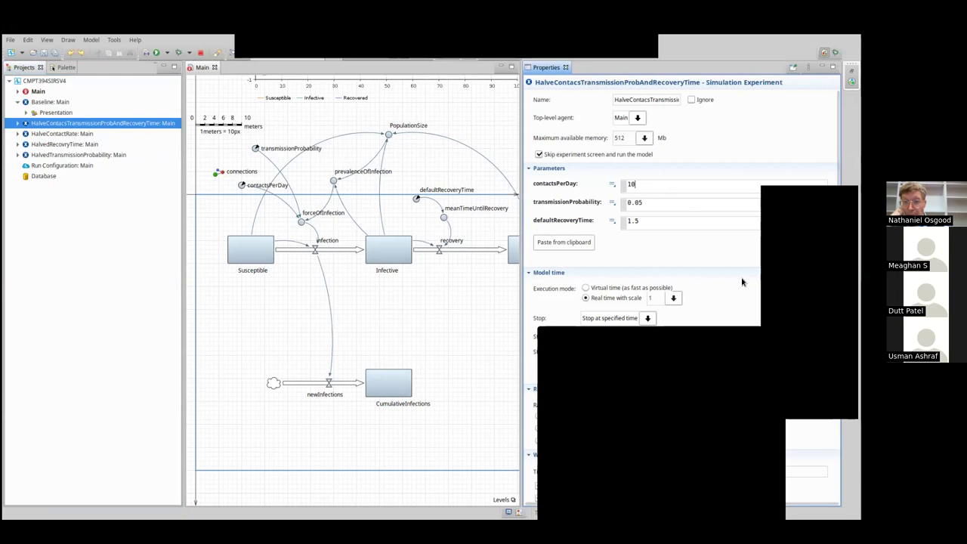
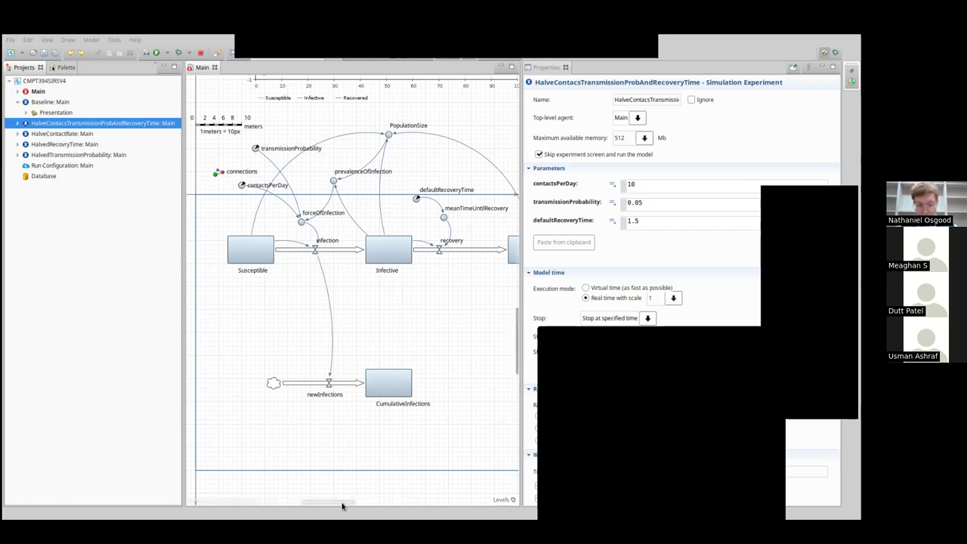
# Add a flow from the Recovered stock back to the Susceptible stock in the Main diagram.
pyautogui.moveTo(340, 504)
pyautogui.mouseDown()
pyautogui.moveTo(364, 507)
pyautogui.moveTo(348, 507)
pyautogui.mouseUp()
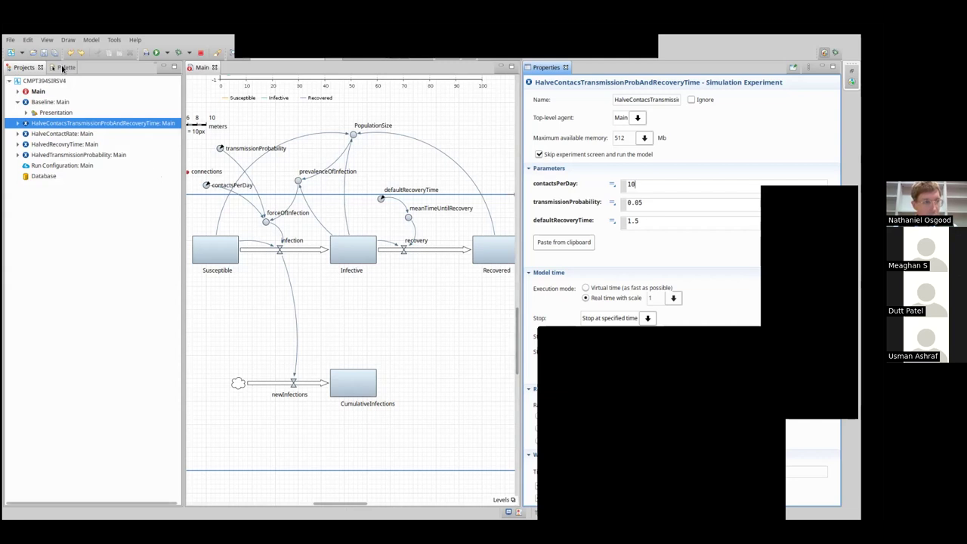
pyautogui.click(63, 67)
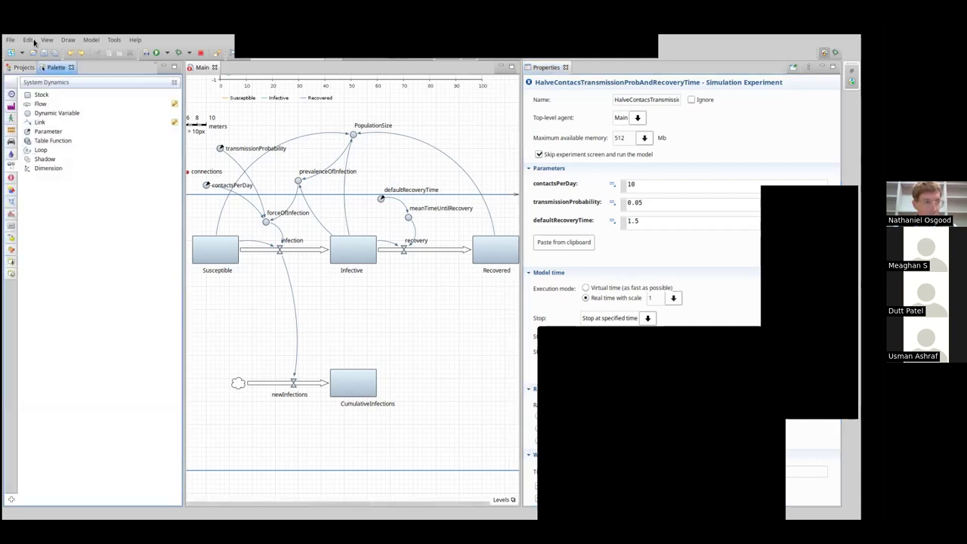
pyautogui.click(11, 67)
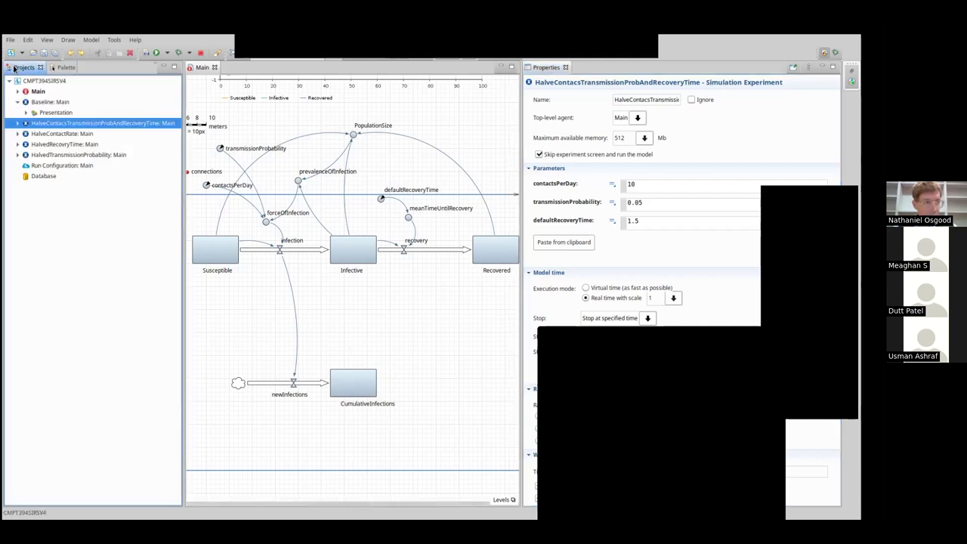
pyautogui.click(59, 68)
pyautogui.moveTo(90, 125); pyautogui.dragTo(495, 251)
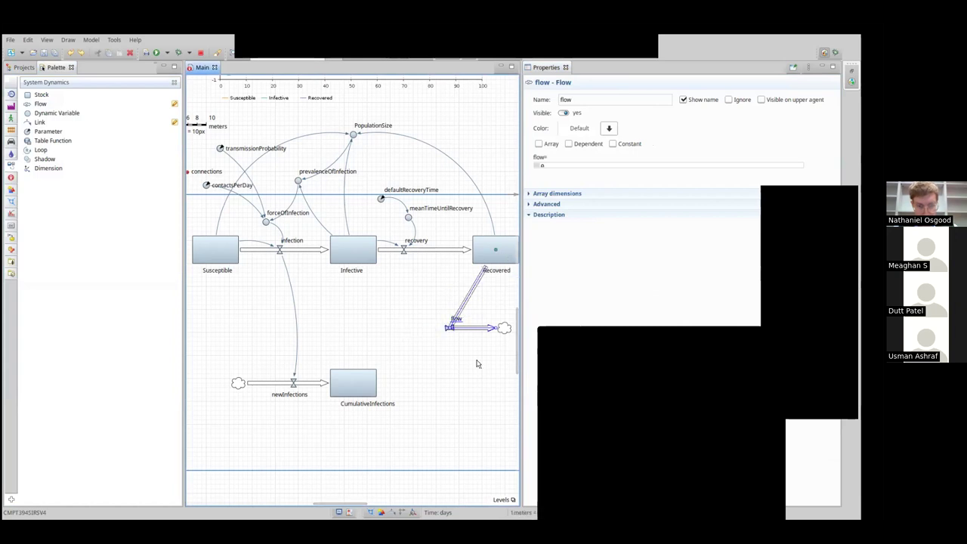
pyautogui.moveTo(500, 330); pyautogui.dragTo(217, 259)
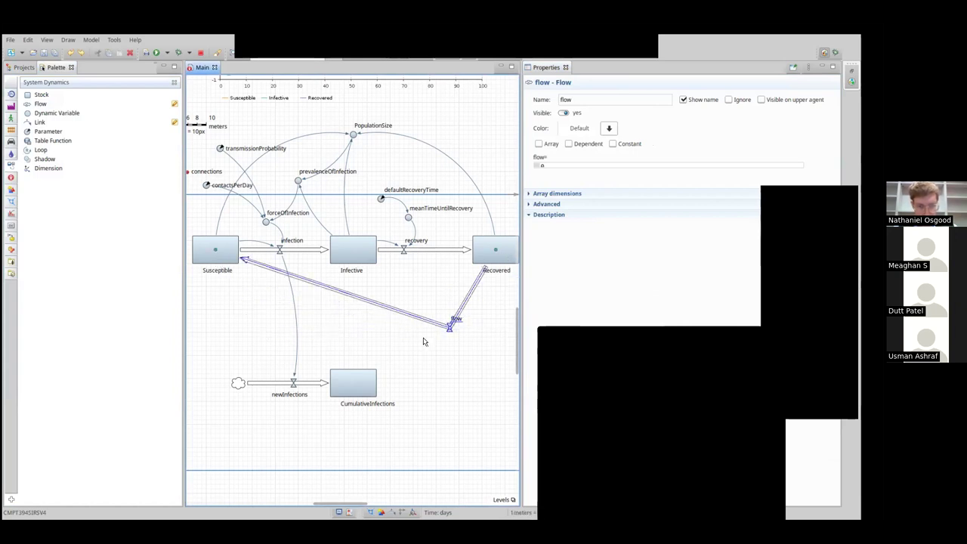
# Reshape the new flow into a right-angled path below the stocks, with its valve centred beneath Infective.
pyautogui.moveTo(450, 326); pyautogui.dragTo(359, 328)
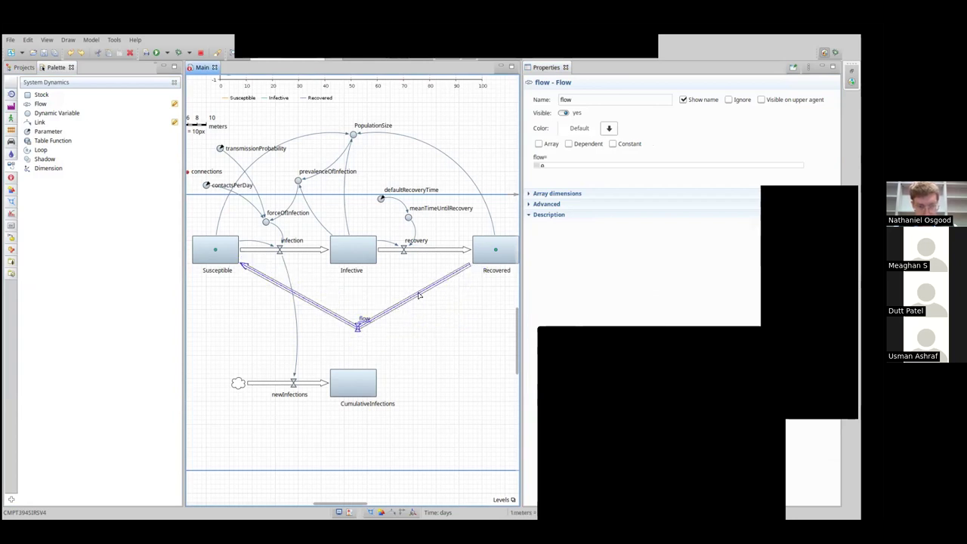
pyautogui.moveTo(421, 297); pyautogui.dragTo(497, 328)
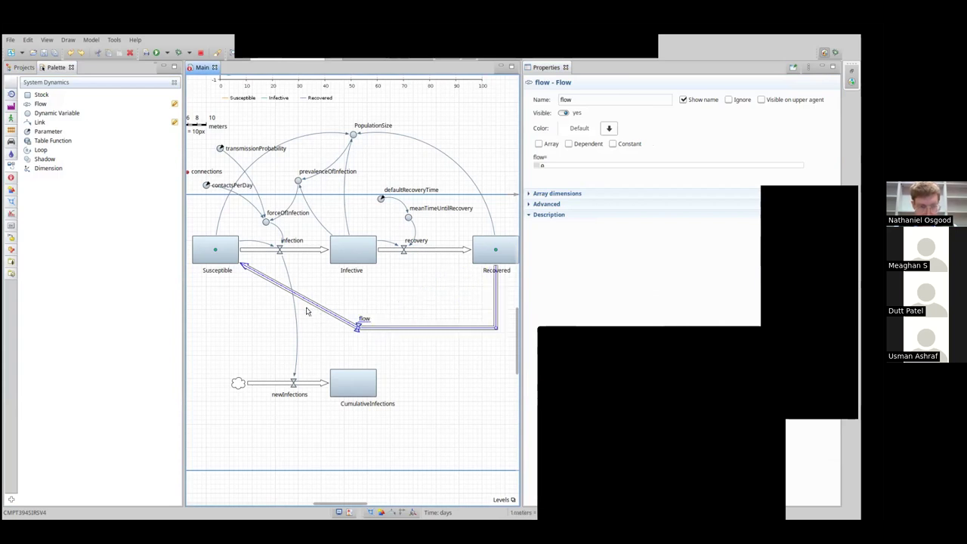
pyautogui.moveTo(296, 297); pyautogui.dragTo(215, 328)
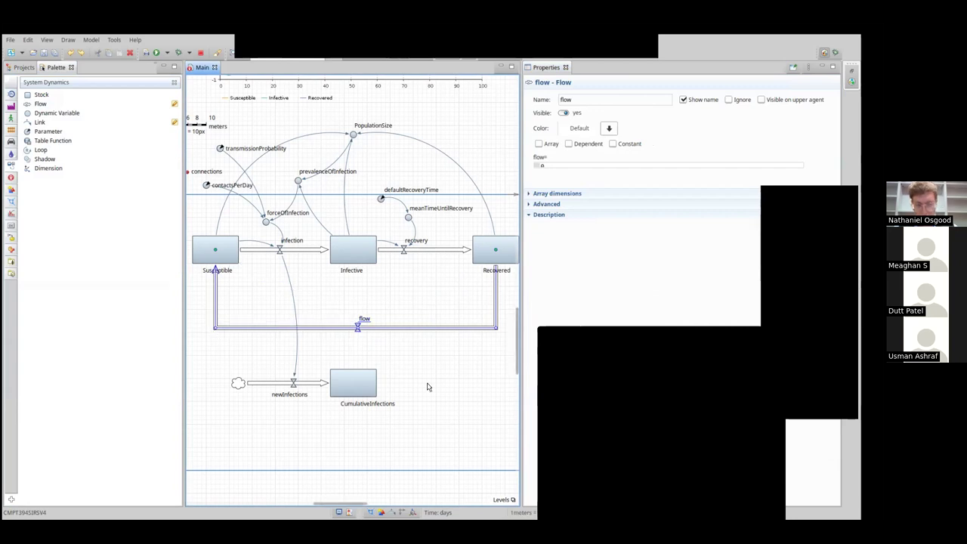
# Rename the flow from Recovered to Susceptible as waningOfImmunity.
pyautogui.doubleClick(567, 99)
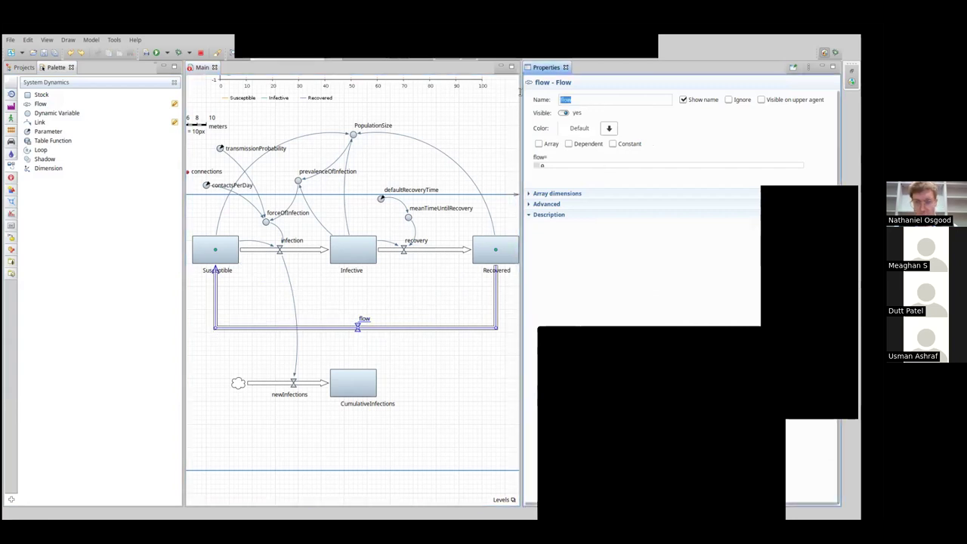
pyautogui.write('waing')
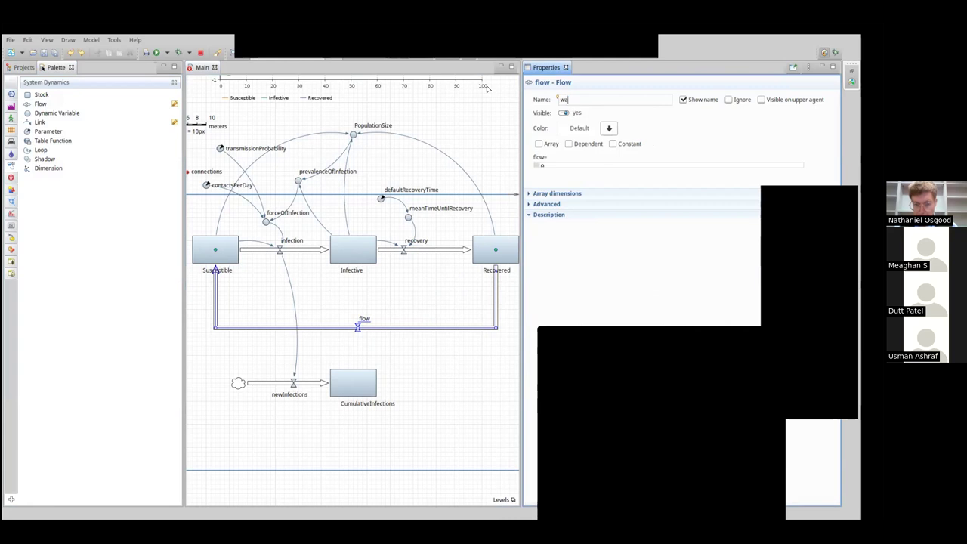
pyautogui.press('BackSpace')
pyautogui.press('BackSpace')
pyautogui.press('BackSpace')
pyautogui.write('ningOf')
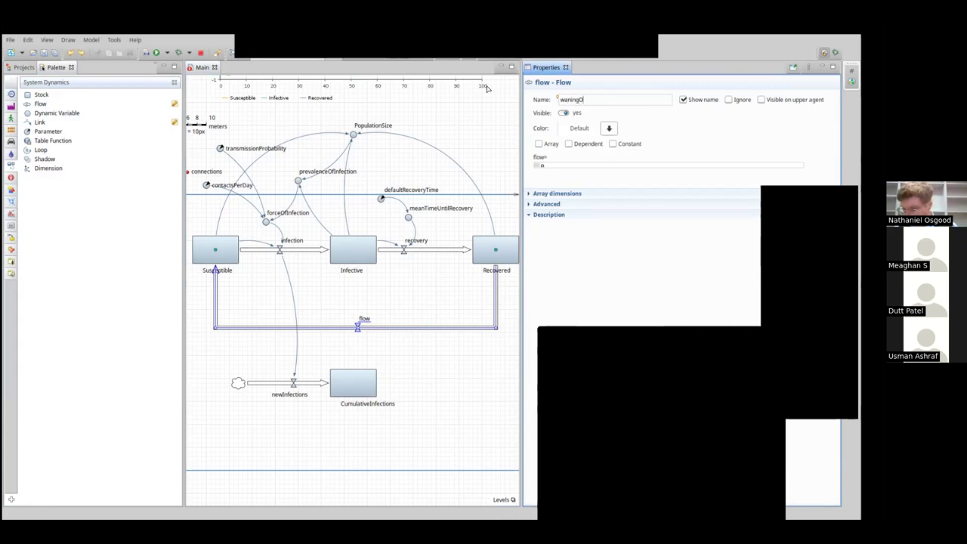
pyautogui.write('Immunity')
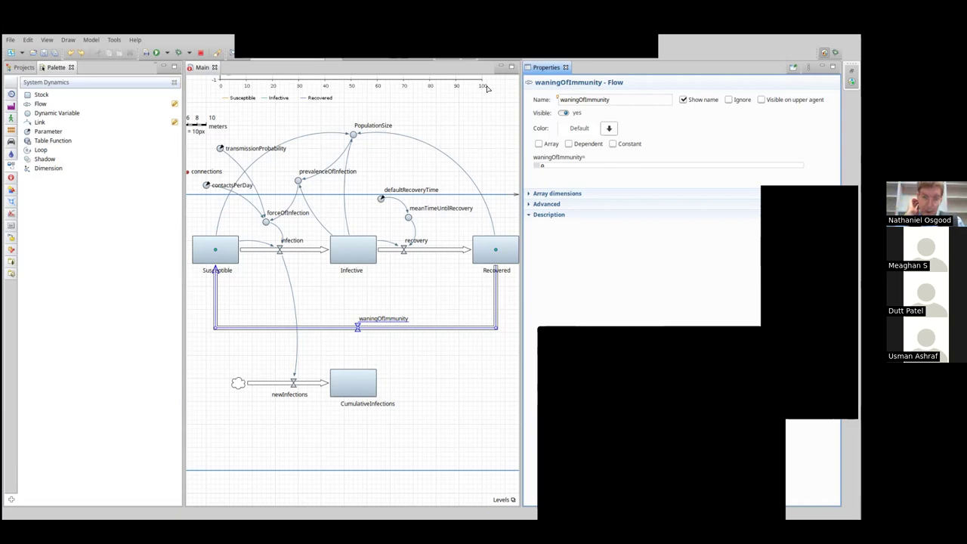
# Add a parameter named meanDurationOfImmunity just below the waningOfImmunity flow in the Main diagram.
pyautogui.click(381, 32)
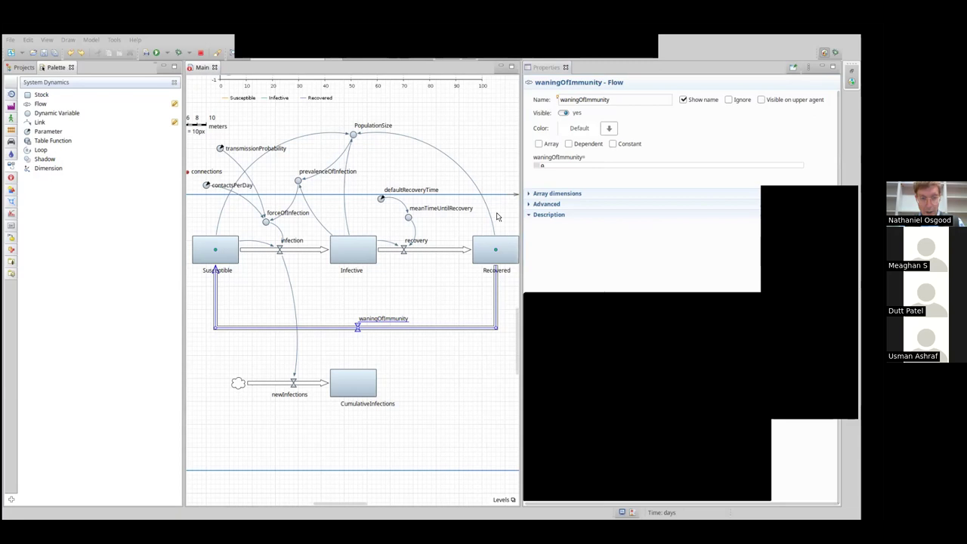
pyautogui.moveTo(31, 133); pyautogui.dragTo(399, 351)
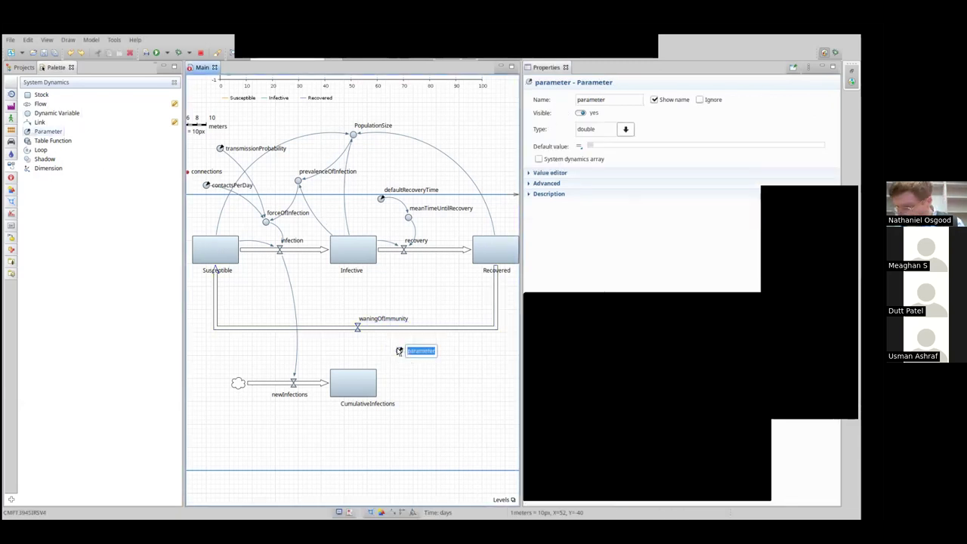
pyautogui.write('mea')
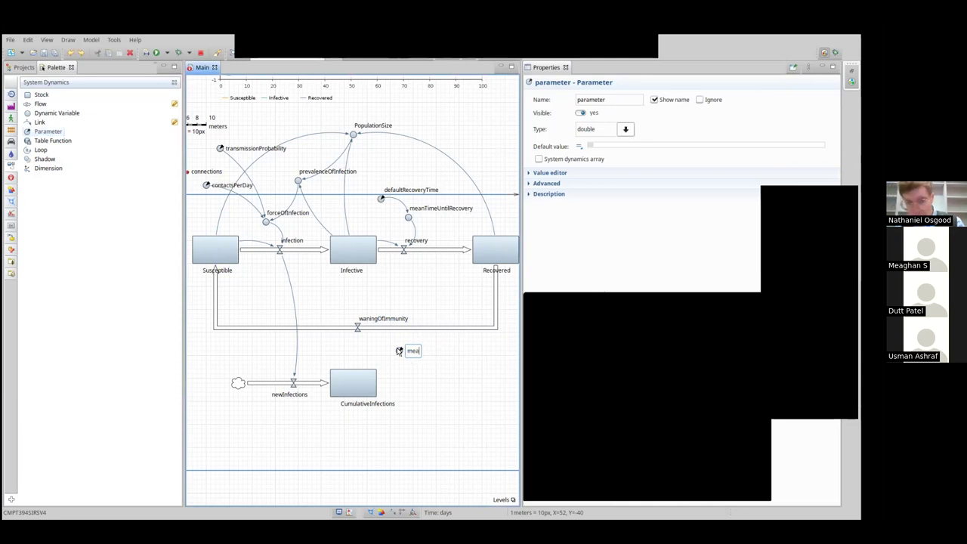
pyautogui.write('nDurationOfImmunity')
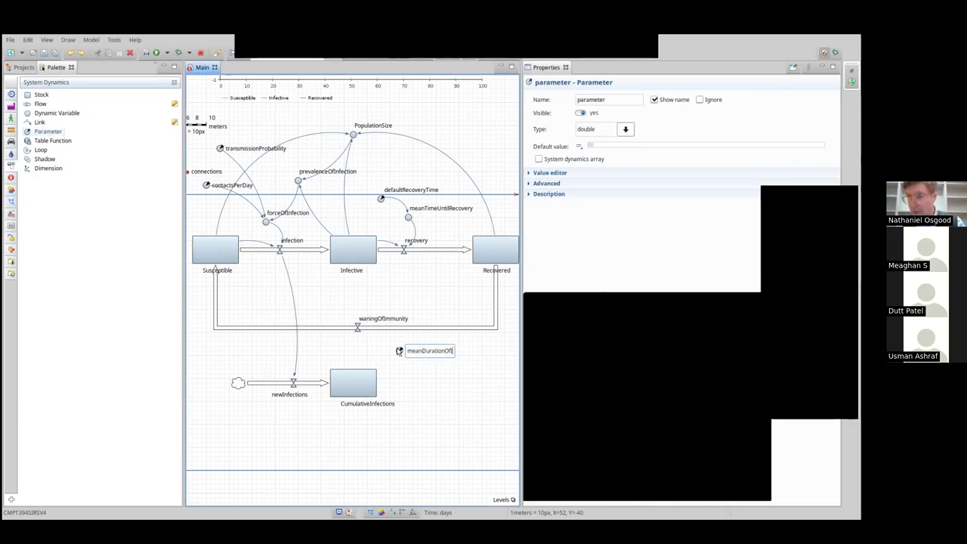
pyautogui.press('Return')
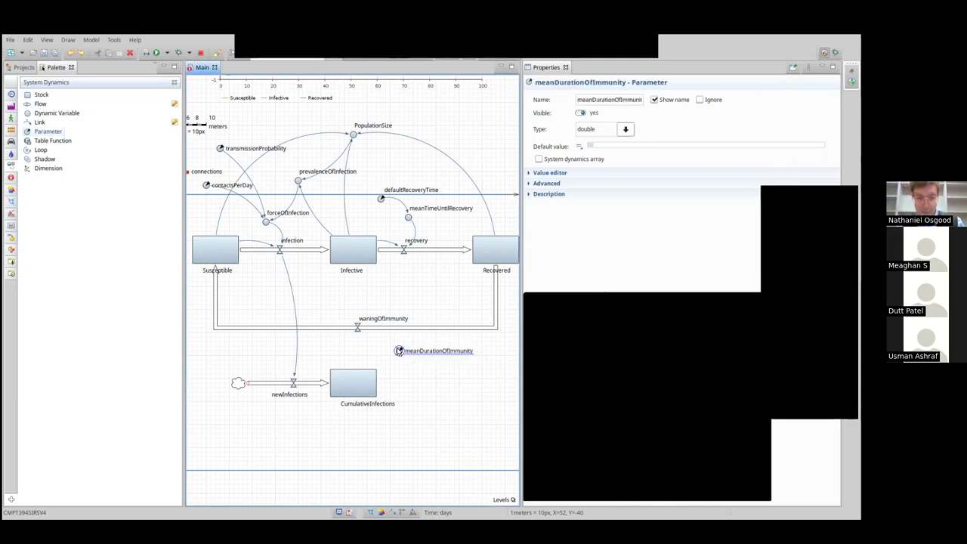
# Draw a link from the meanDurationOfImmunity parameter to the waningOfImmunity flow's valve.
pyautogui.click(39, 122)
pyautogui.click(399, 351)
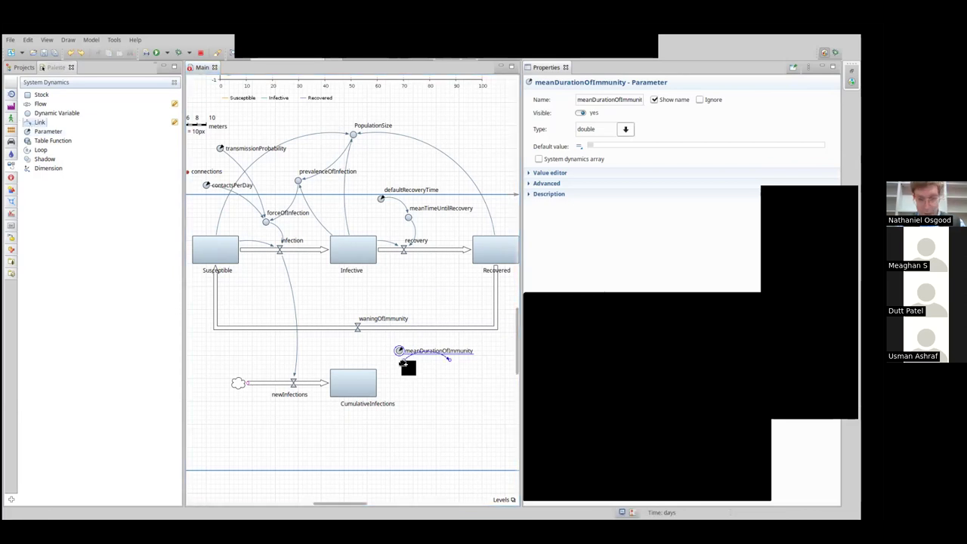
pyautogui.click(448, 358)
pyautogui.moveTo(448, 353); pyautogui.dragTo(357, 327)
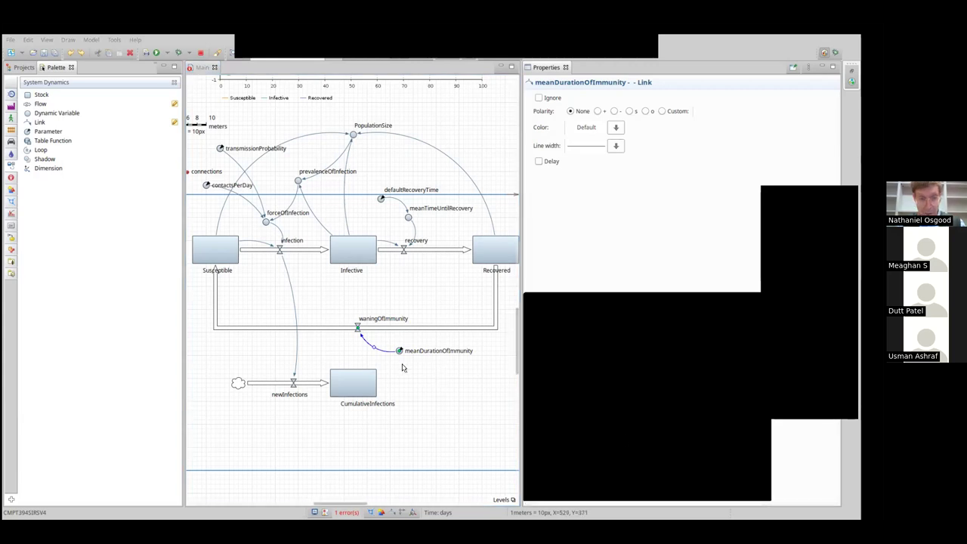
# Set the default value of meanDurationOfImmunity to 365.2425 and save the model.
pyautogui.click(400, 351)
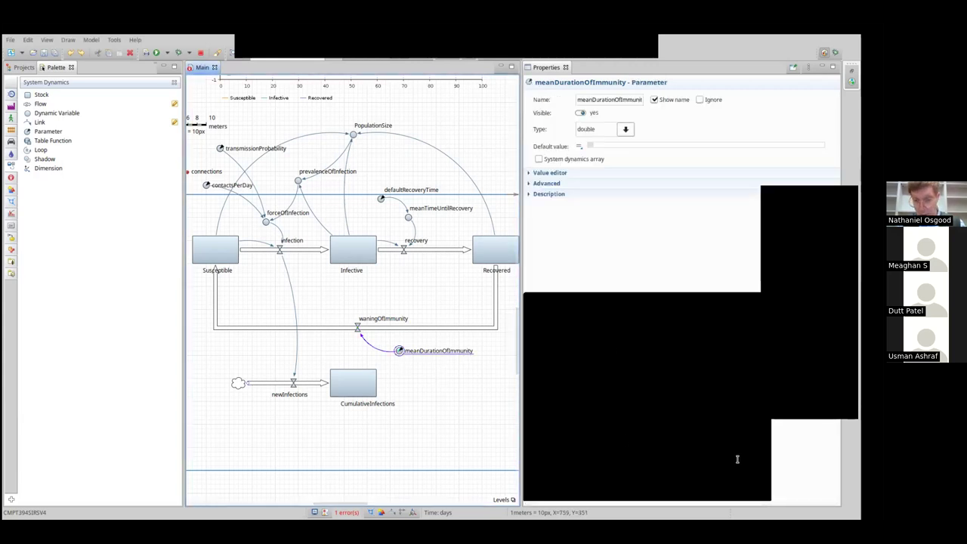
pyautogui.click(597, 146)
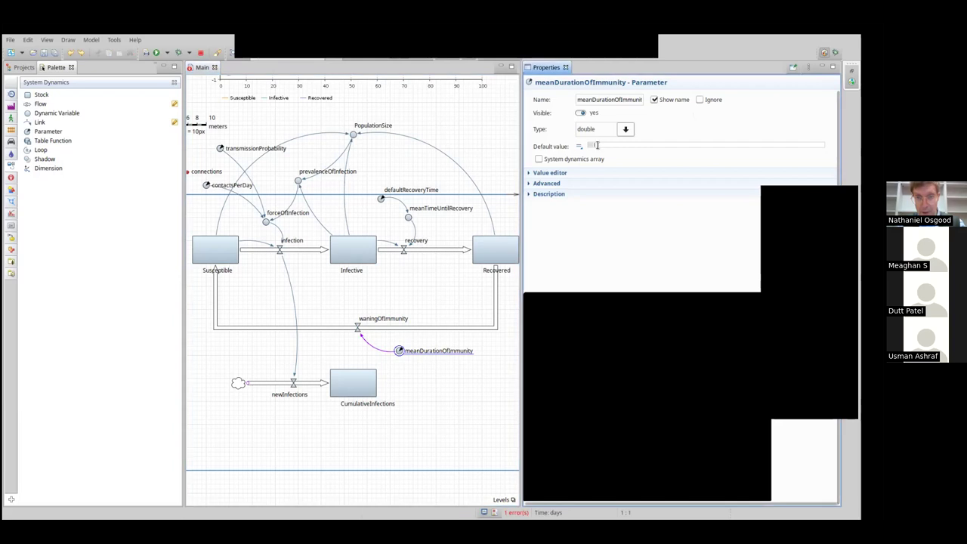
pyautogui.write('365.')
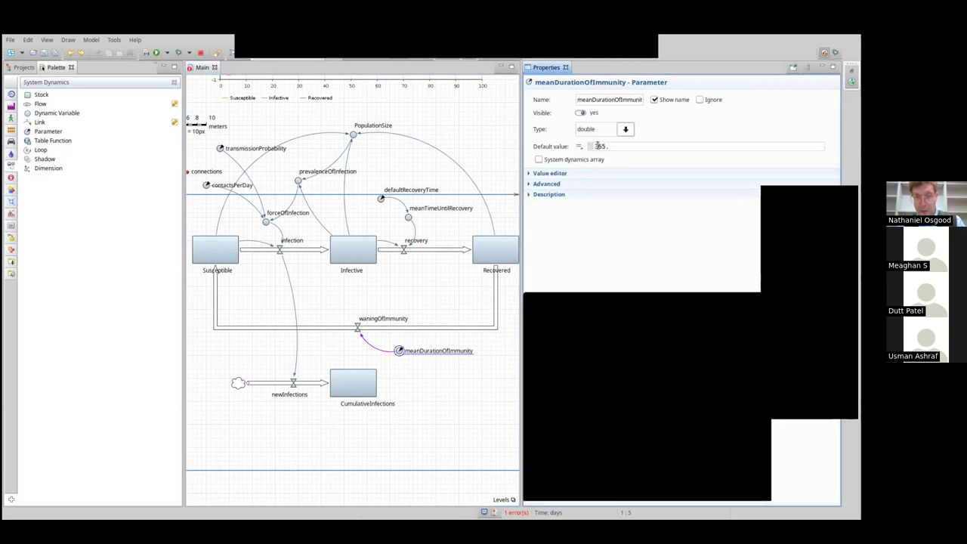
pyautogui.press('BackSpace')
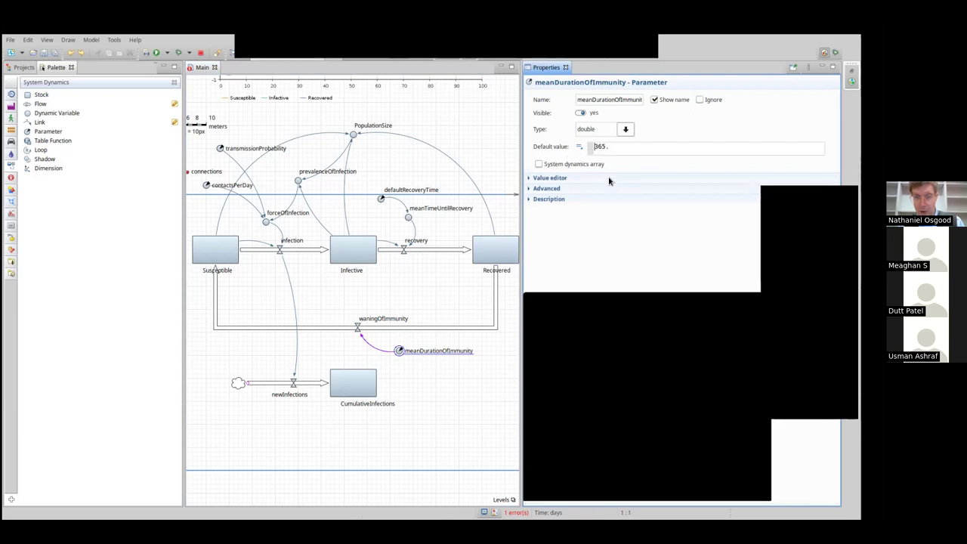
pyautogui.press('Down')
pyautogui.press('BackSpace')
pyautogui.write('25')
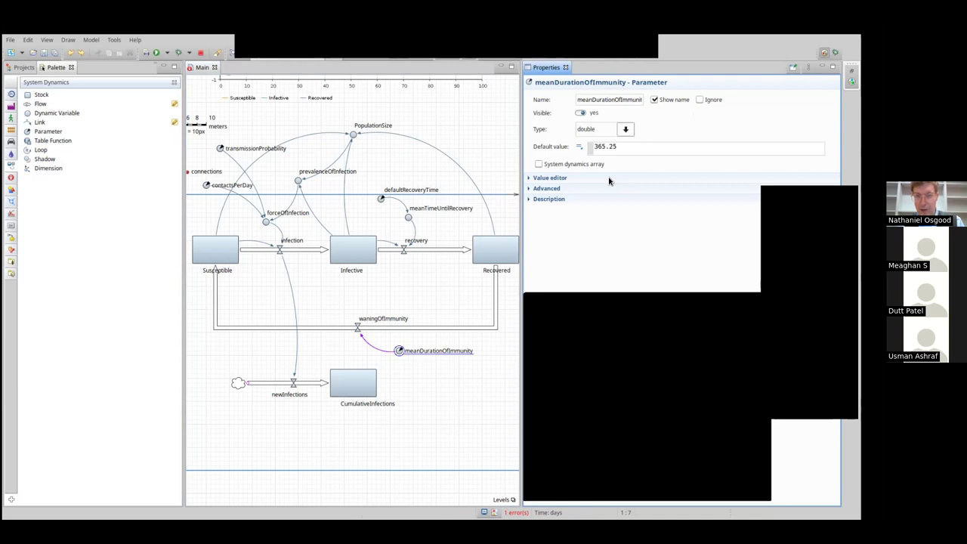
pyautogui.press('BackSpace')
pyautogui.write('426')
pyautogui.press('BackSpace')
pyautogui.write('5')
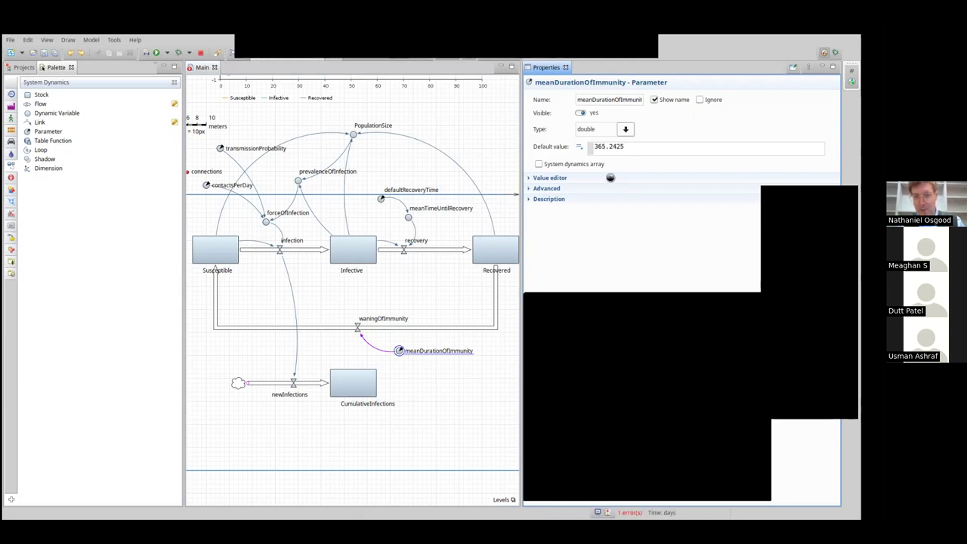
pyautogui.hotkey('ctrl', 's')
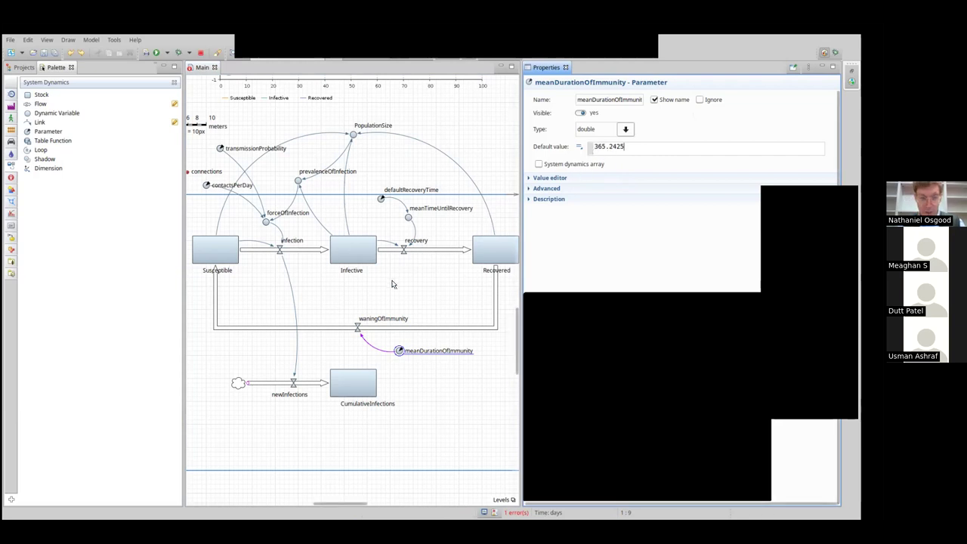
# Draw a link from the Recovered stock to the waningOfImmunity flow's valve.
pyautogui.click(39, 122)
pyautogui.click(496, 249)
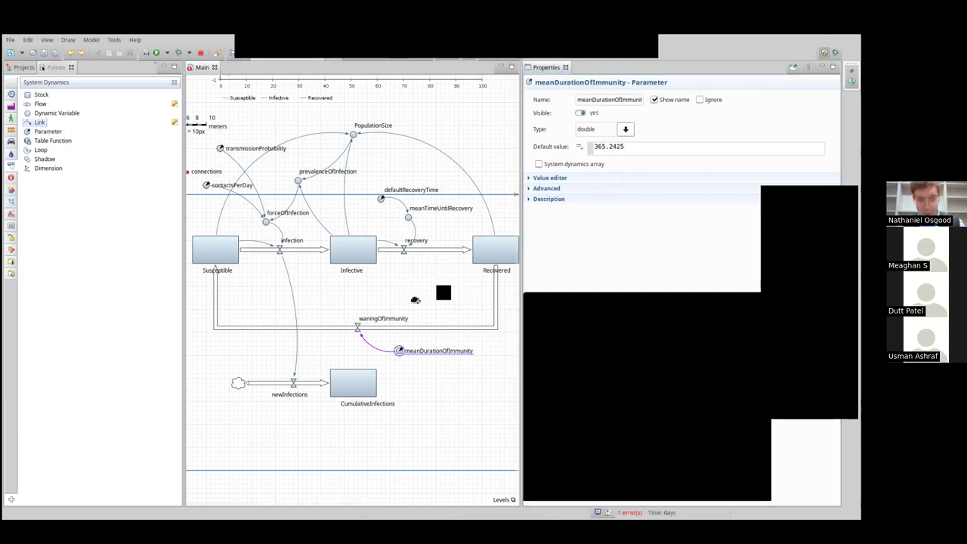
pyautogui.click(441, 294)
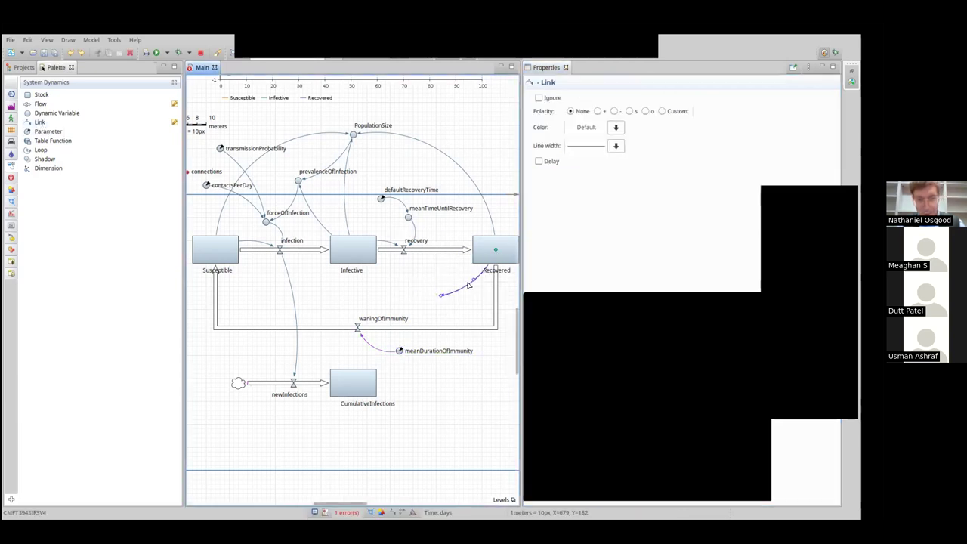
pyautogui.click(358, 328)
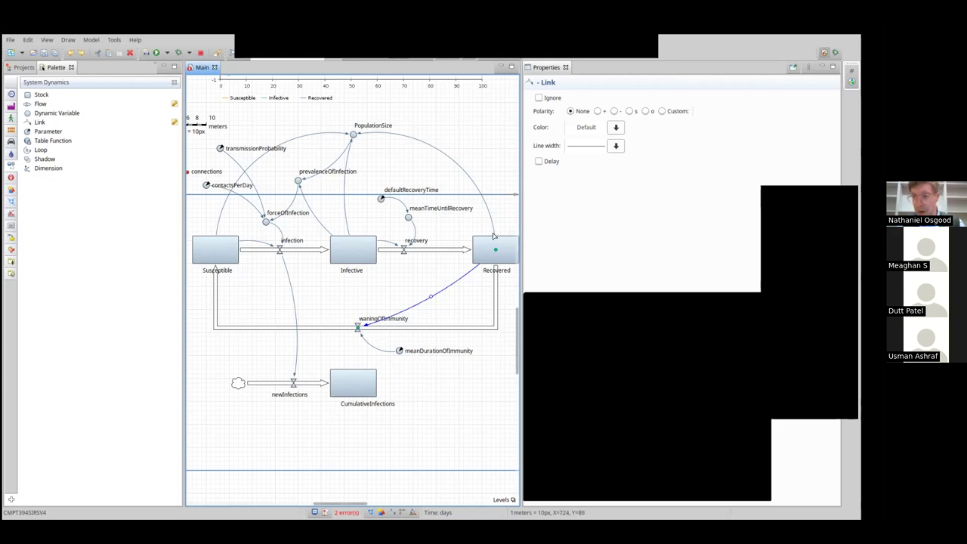
# Define the waningOfImmunity flow formula as Recovered / meanDurationOfImmunity and save the model.
pyautogui.click(384, 327)
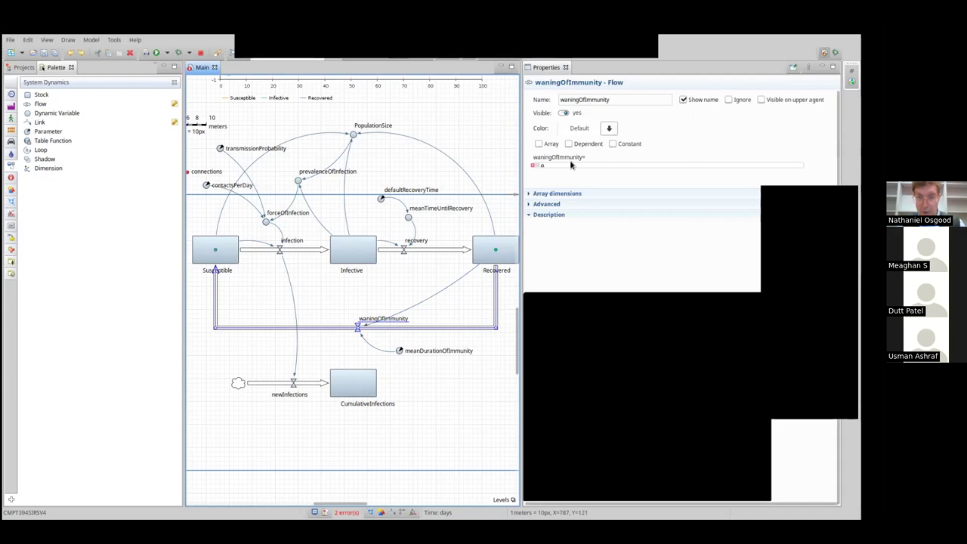
pyautogui.click(570, 165)
pyautogui.press('Return')
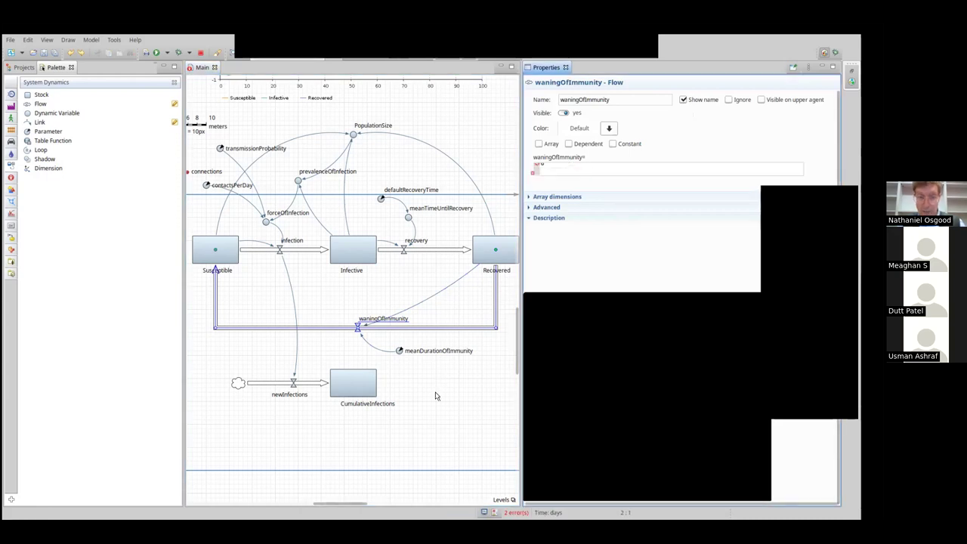
pyautogui.press('BackSpace')
pyautogui.press('BackSpace')
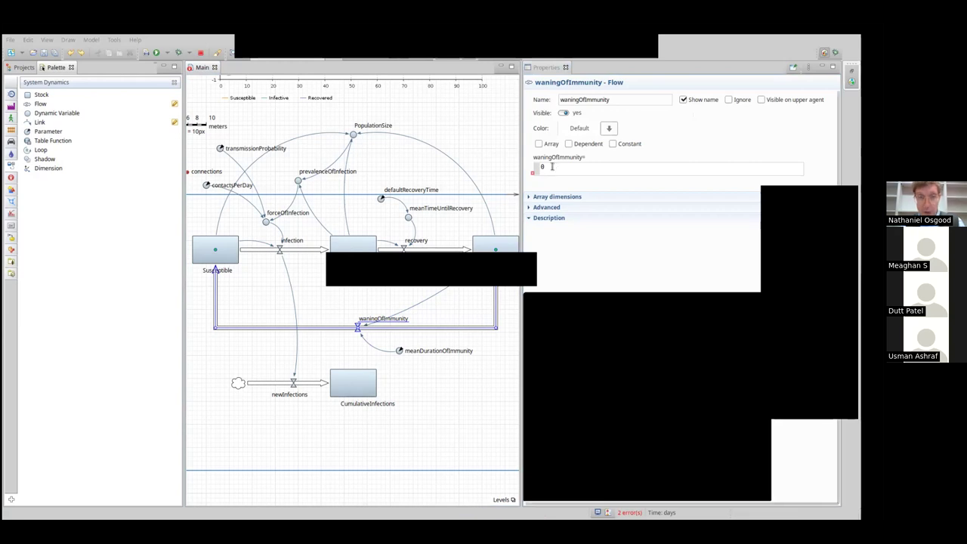
pyautogui.click(558, 170)
pyautogui.press('BackSpace')
pyautogui.write('recovere')
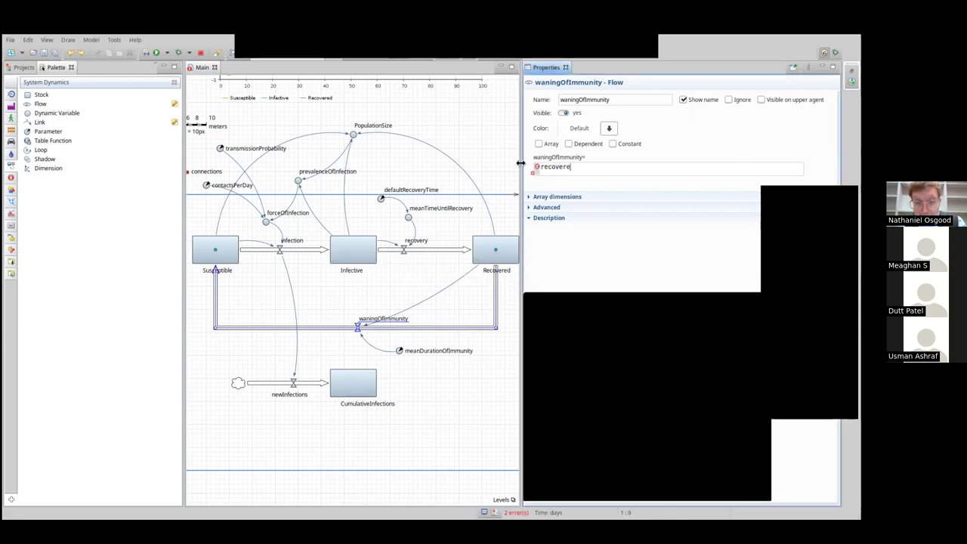
pyautogui.hotkey('ctrl', 'space')
pyautogui.press('Return')
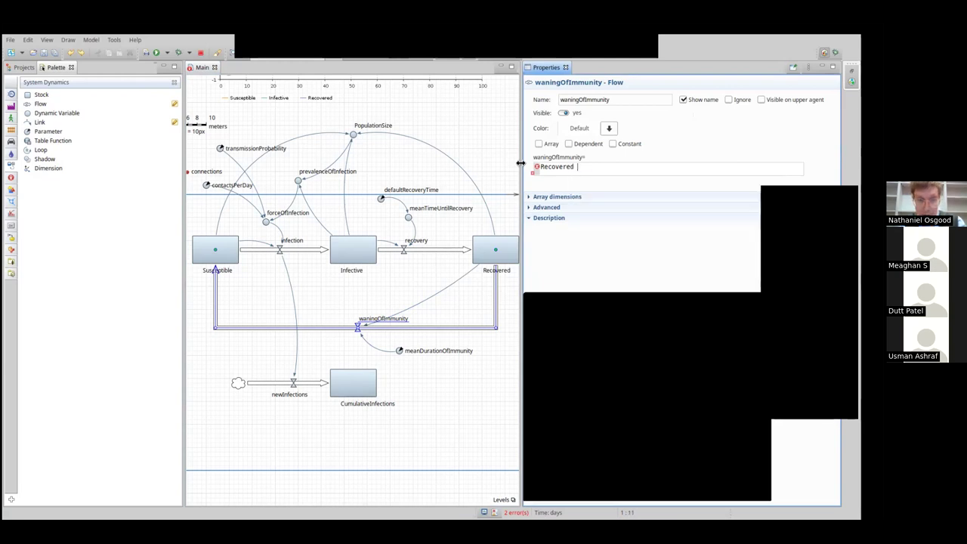
pyautogui.write('/ meanD')
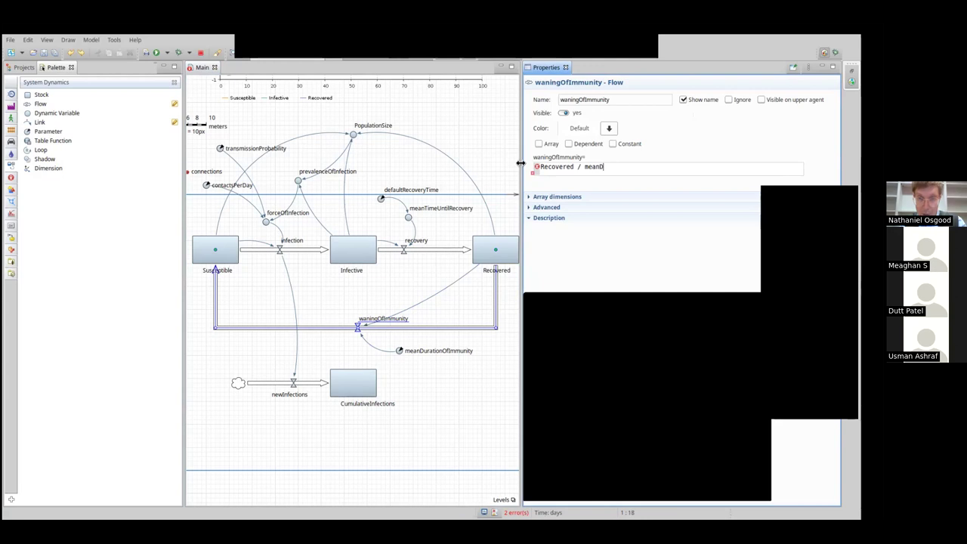
pyautogui.write('ur')
pyautogui.hotkey('ctrl', 'space')
pyautogui.press('Return')
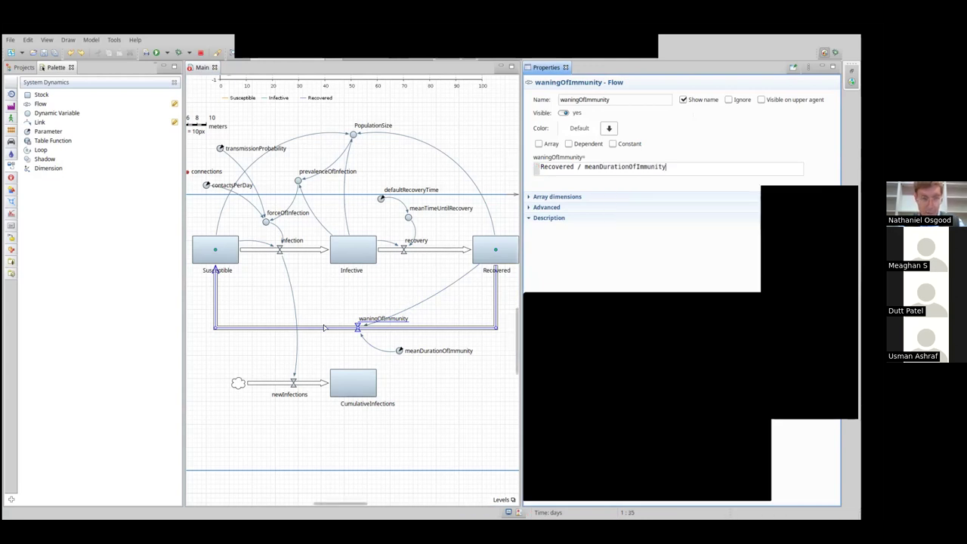
pyautogui.hotkey('ctrl', 's')
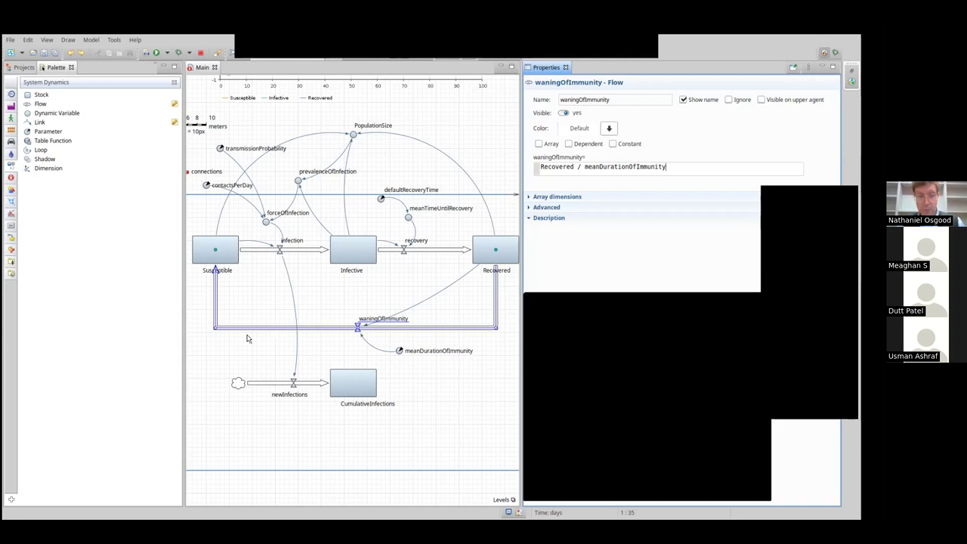
# Run the Baseline experiment at x5 speed and examine its Susceptible, Infective and Recovered chart and stock values.
pyautogui.click(17, 68)
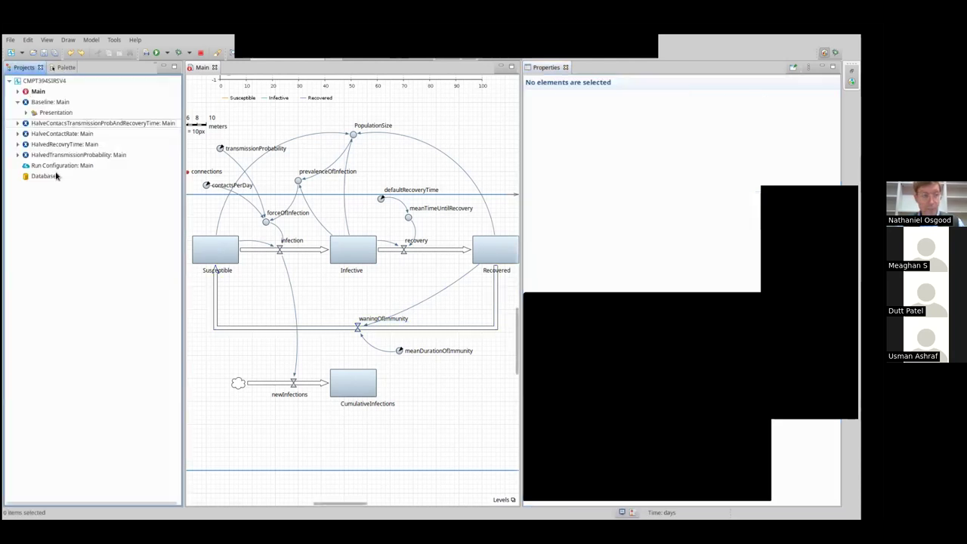
pyautogui.click(43, 103)
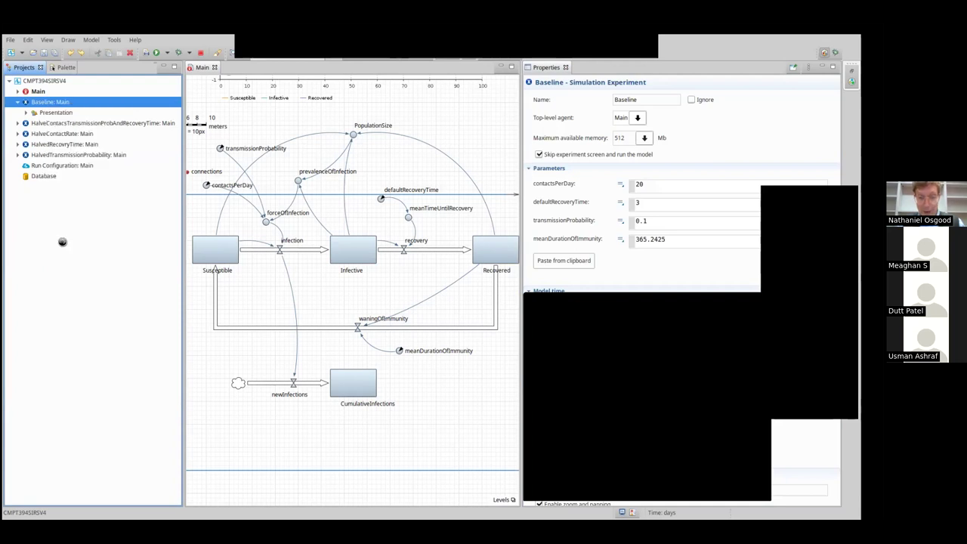
pyautogui.press('F5')
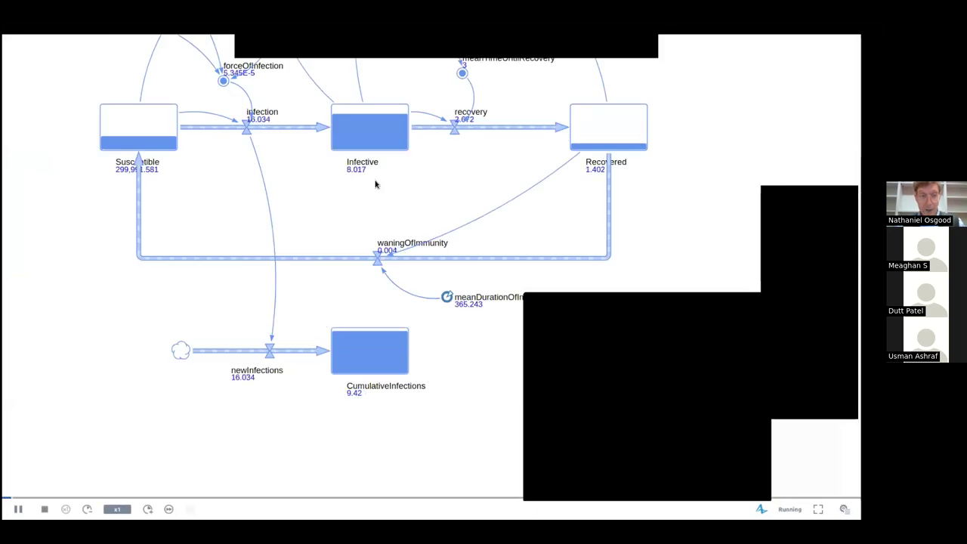
pyautogui.scroll(10, 355, 340)
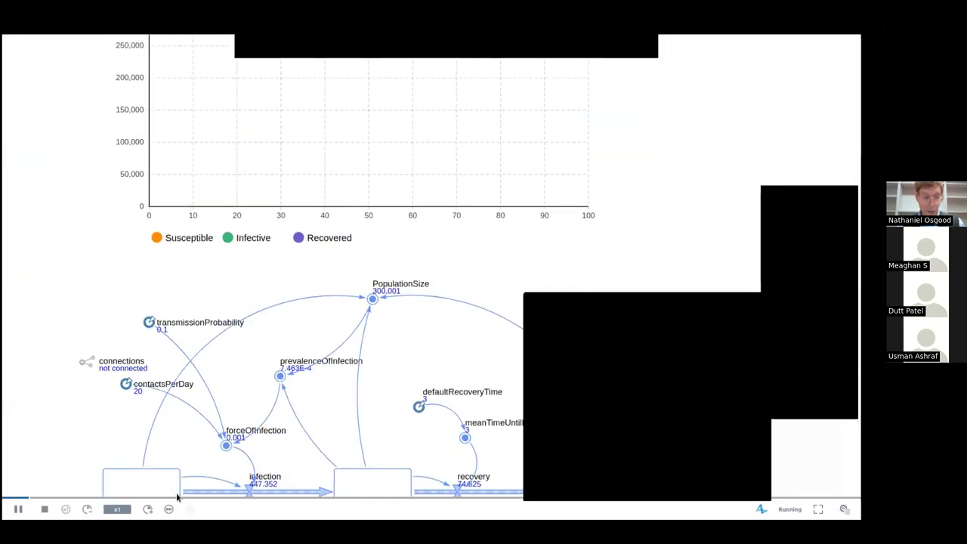
pyautogui.click(147, 508)
pyautogui.click(148, 509)
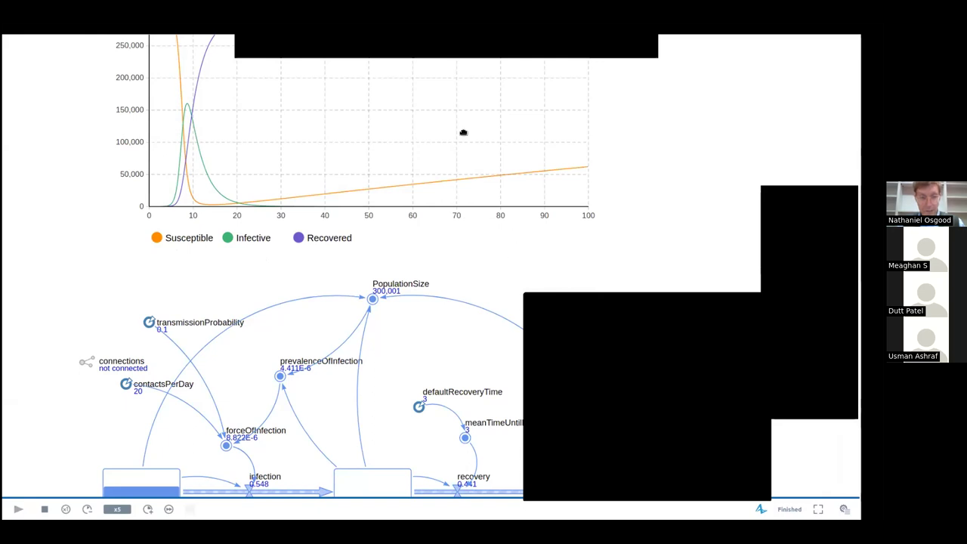
pyautogui.scroll(-3, 459, 131)
pyautogui.hscroll(1, 459, 132)
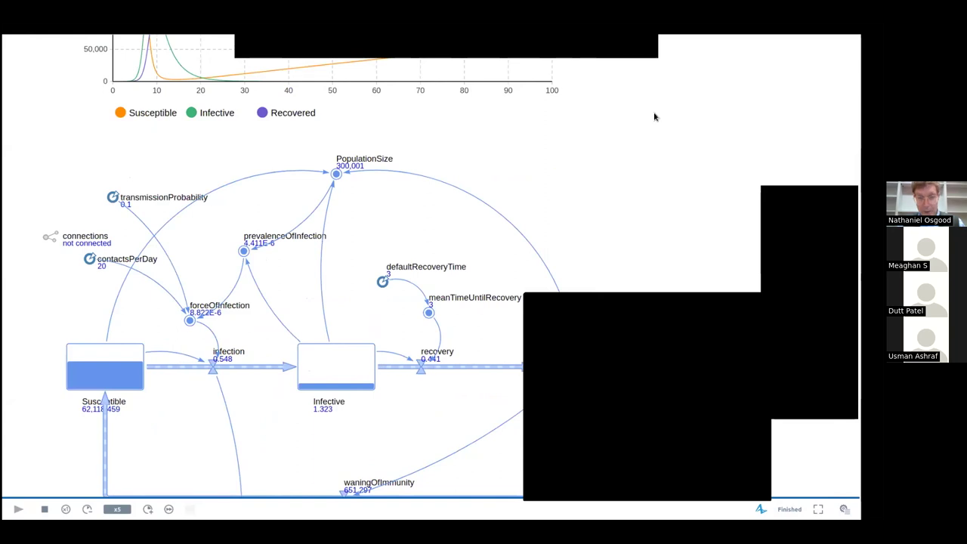
# Return to the model editor and set the default value of meanDurationOfImmunity to 60.0.
pyautogui.hotkey('alt', 'Tab')
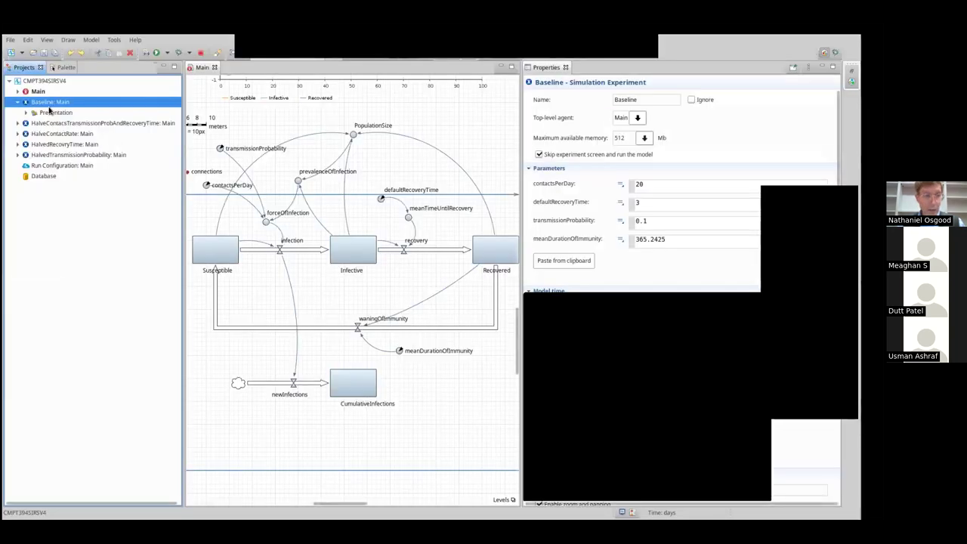
pyautogui.press('F5')
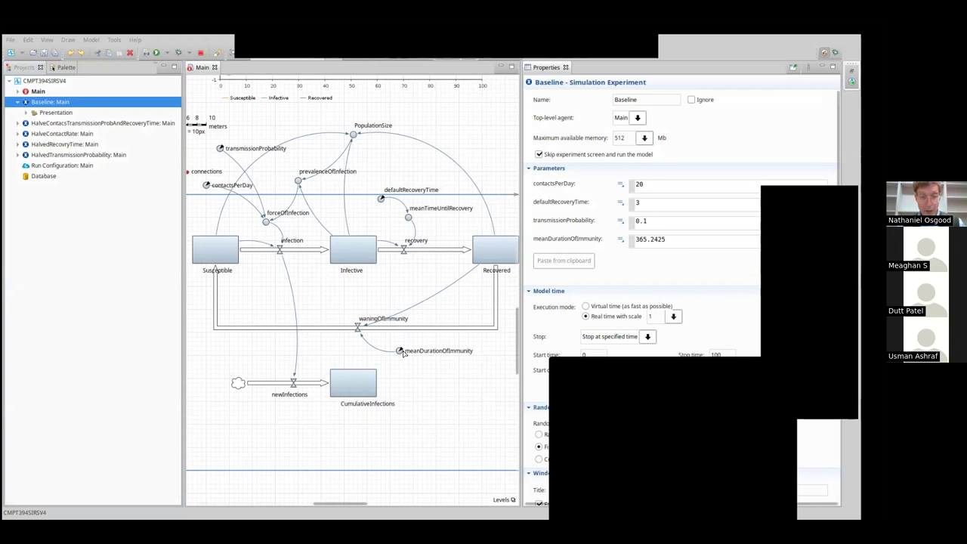
pyautogui.click(400, 352)
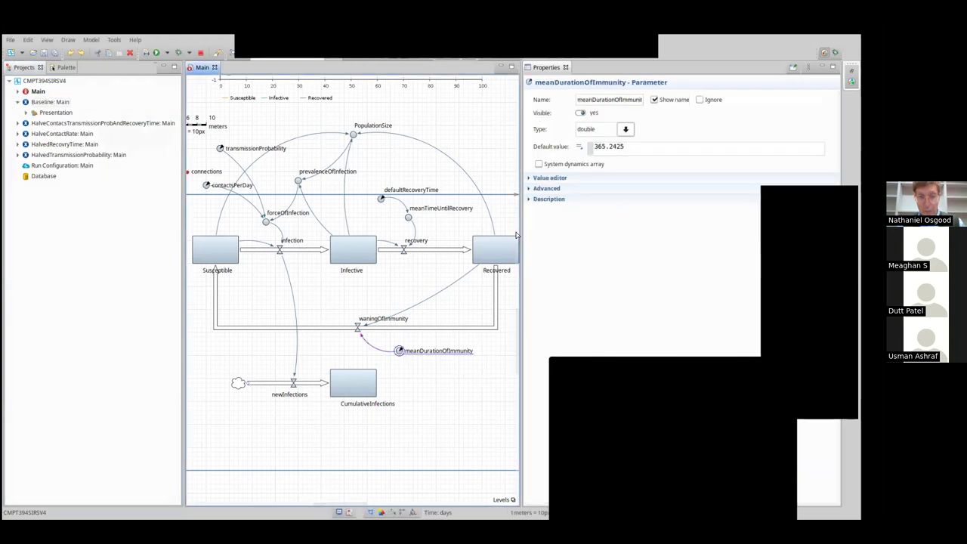
pyautogui.click(641, 148)
pyautogui.doubleClick(640, 148)
pyautogui.write('60.0')
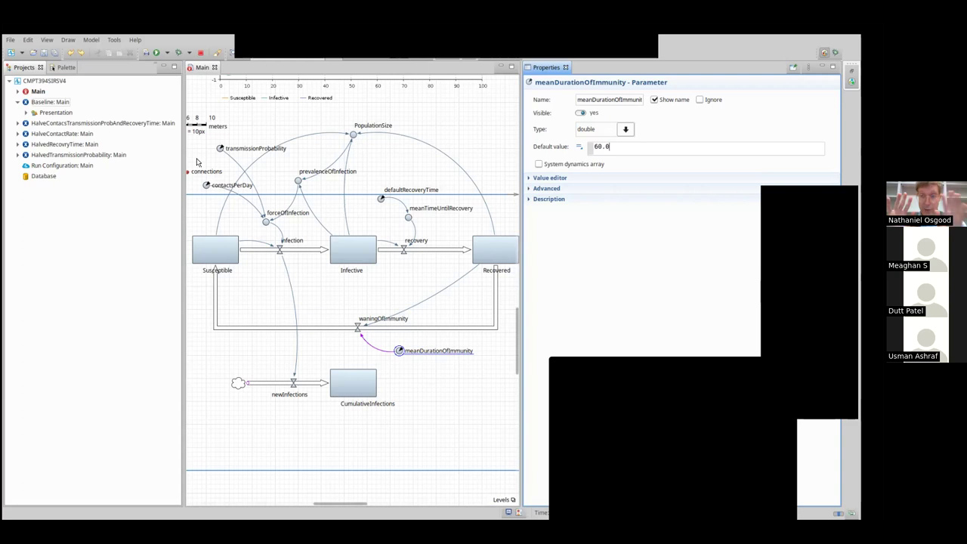
# Run the Baseline experiment with the 60-day mean duration of immunity and raise its speed to x50.
pyautogui.click(47, 101)
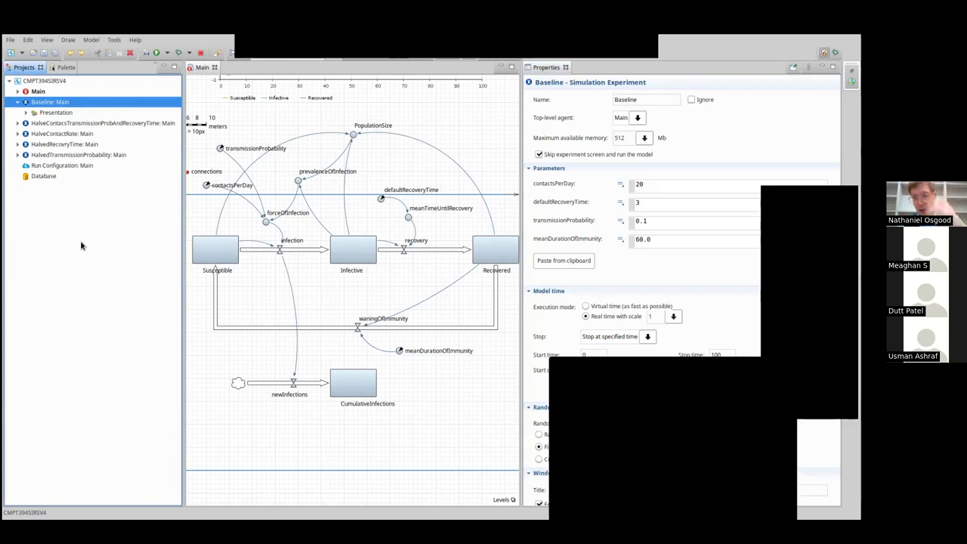
pyautogui.press('F5')
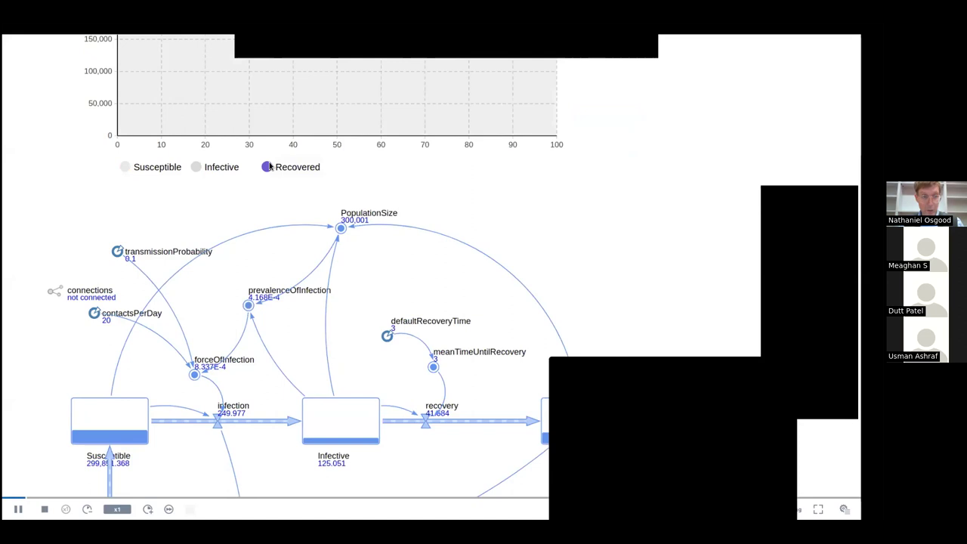
pyautogui.scroll(4, 253, 296)
pyautogui.click(147, 509)
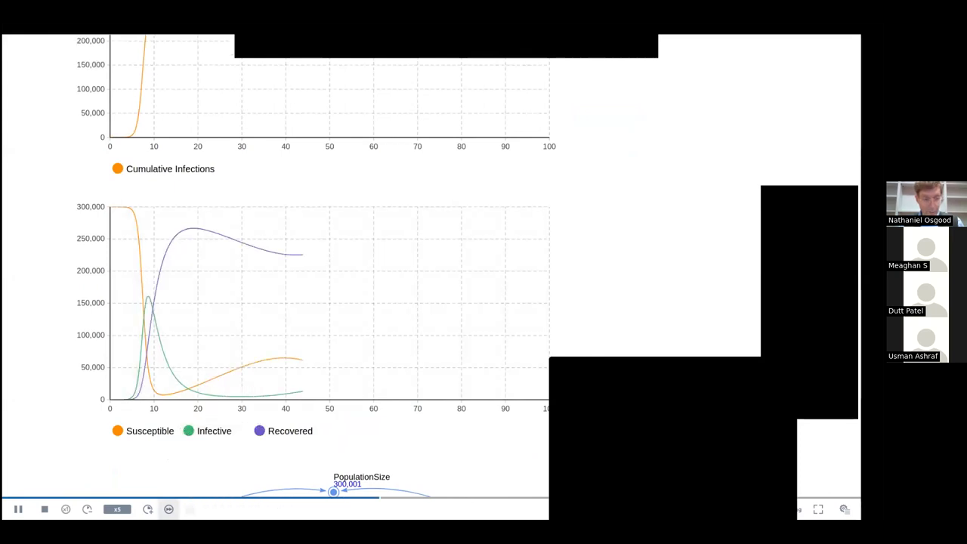
pyautogui.click(148, 508)
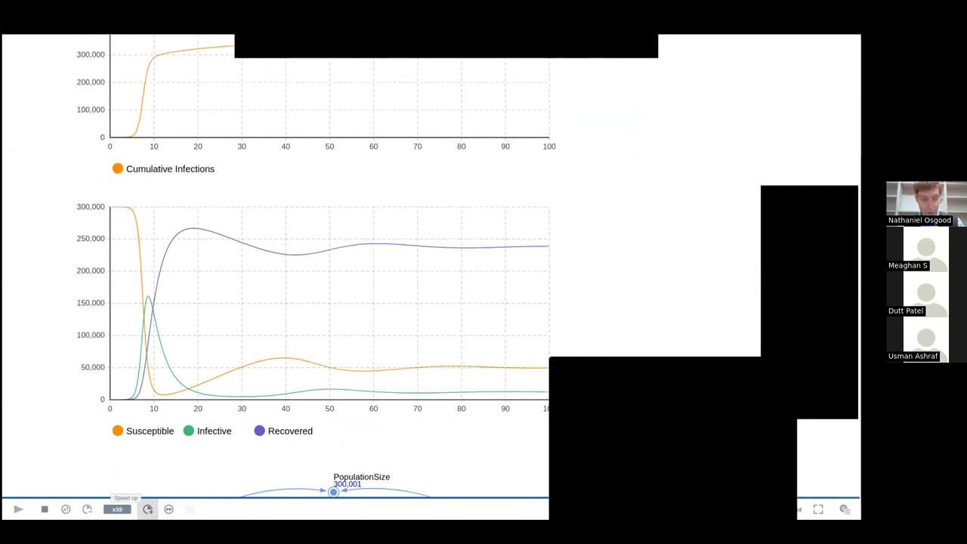
pyautogui.click(147, 509)
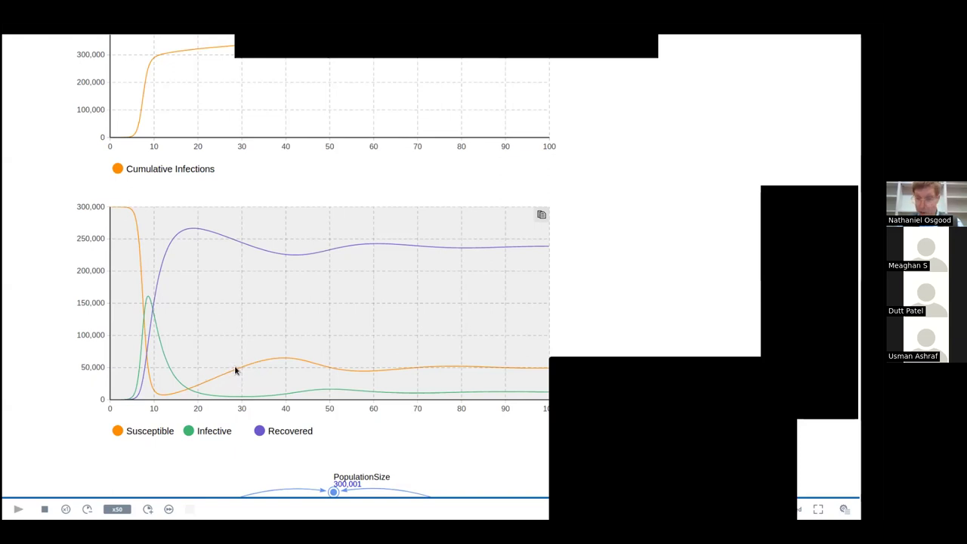
# Compare the Susceptible curve over time with the infection and waningOfImmunity flow values in the stock-and-flow diagram.
pyautogui.scroll(-3, 222, 412)
pyautogui.scroll(-3, 194, 447)
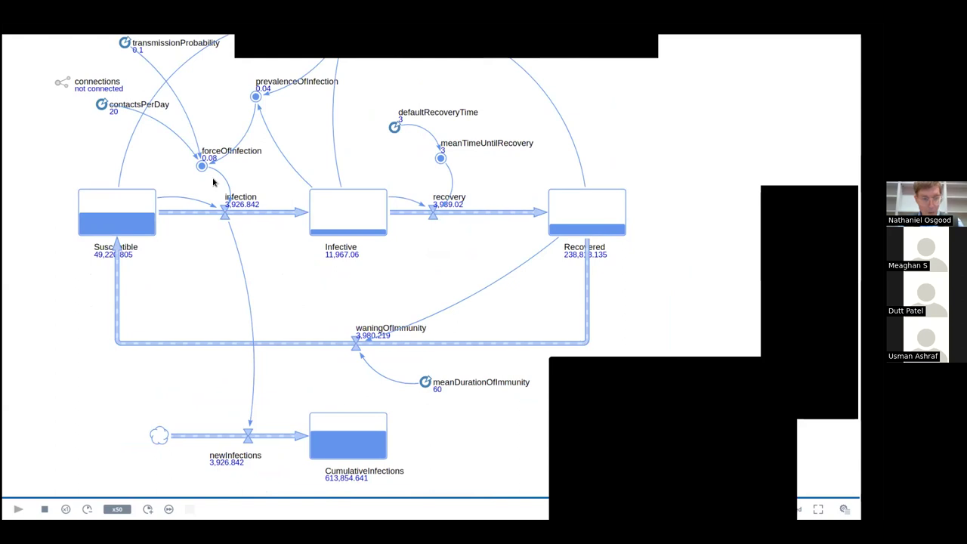
pyautogui.moveTo(216, 190); pyautogui.dragTo(202, 527)
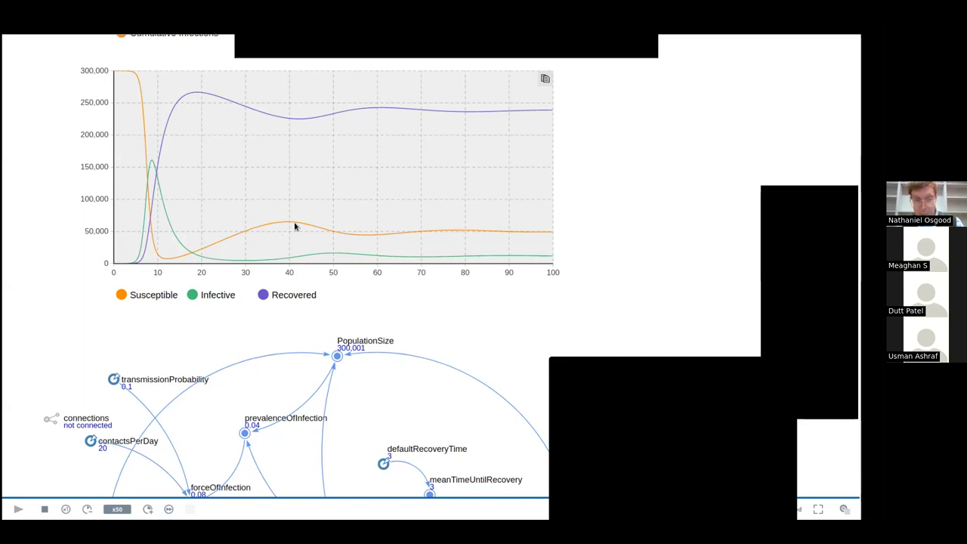
pyautogui.moveTo(272, 250); pyautogui.dragTo(283, 176)
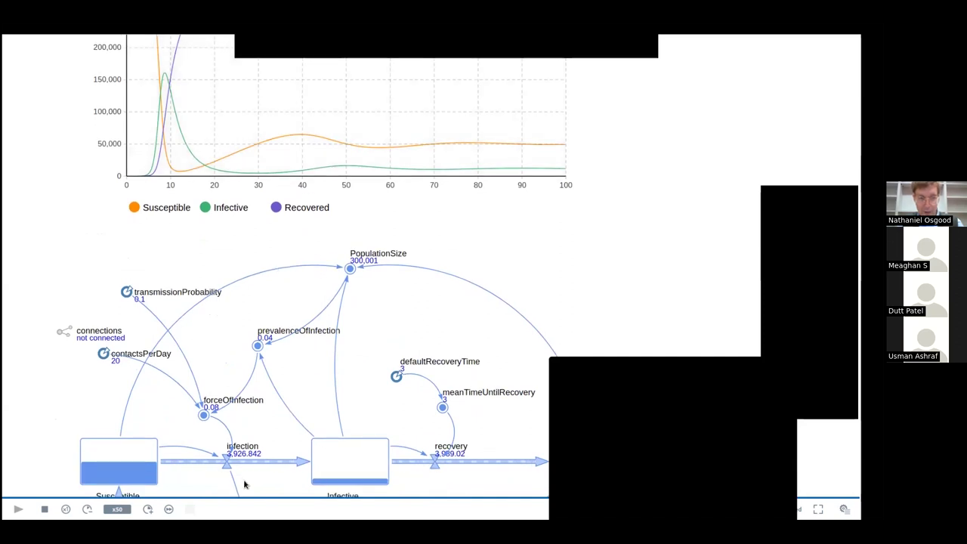
pyautogui.moveTo(250, 447); pyautogui.dragTo(213, 456)
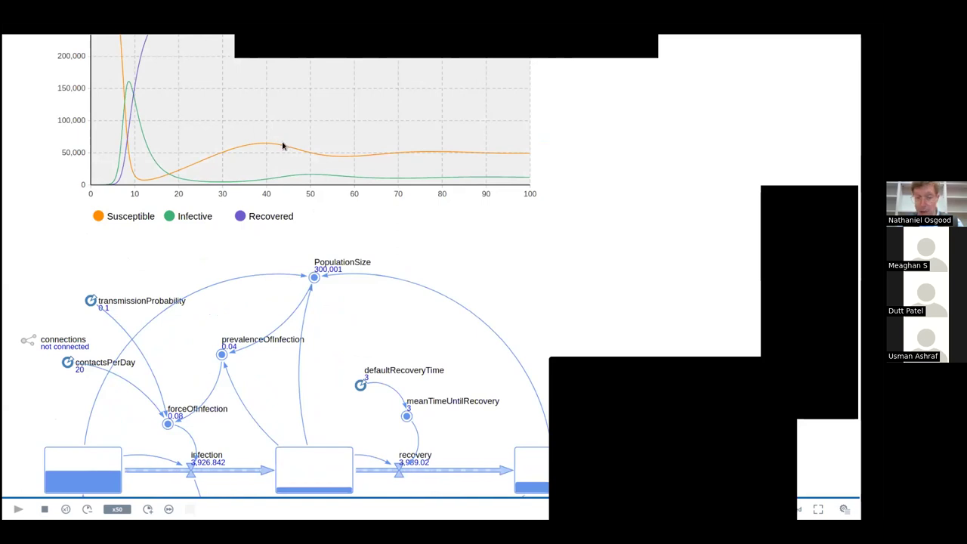
pyautogui.moveTo(194, 328); pyautogui.dragTo(204, 235)
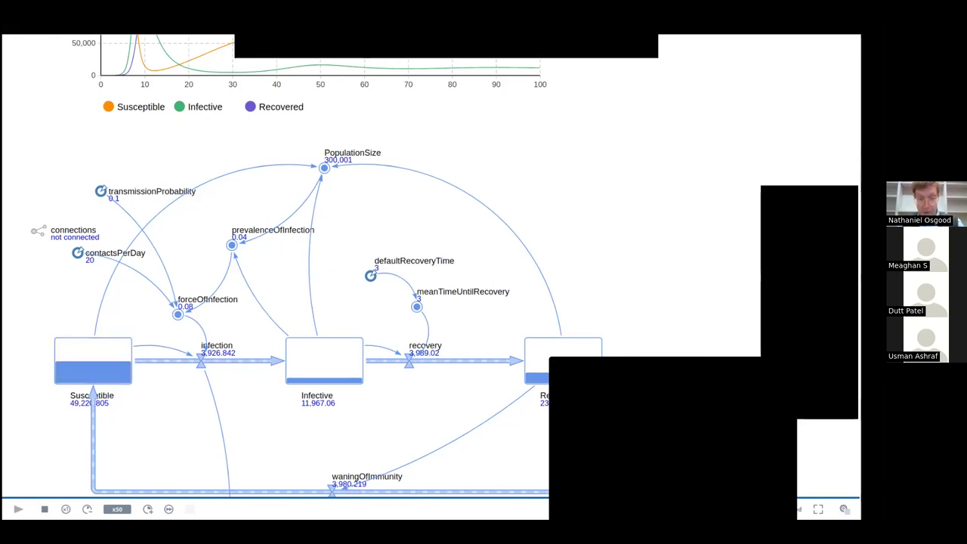
pyautogui.scroll(-3, 302, 382)
pyautogui.scroll(4, 321, 484)
pyautogui.scroll(-5, 322, 505)
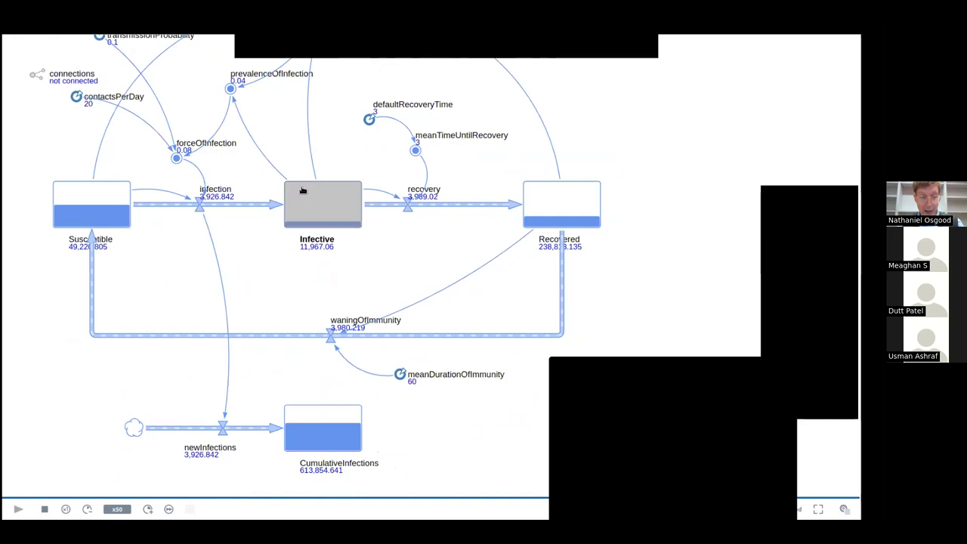
pyautogui.scroll(5, 310, 492)
pyautogui.scroll(-2, 298, 476)
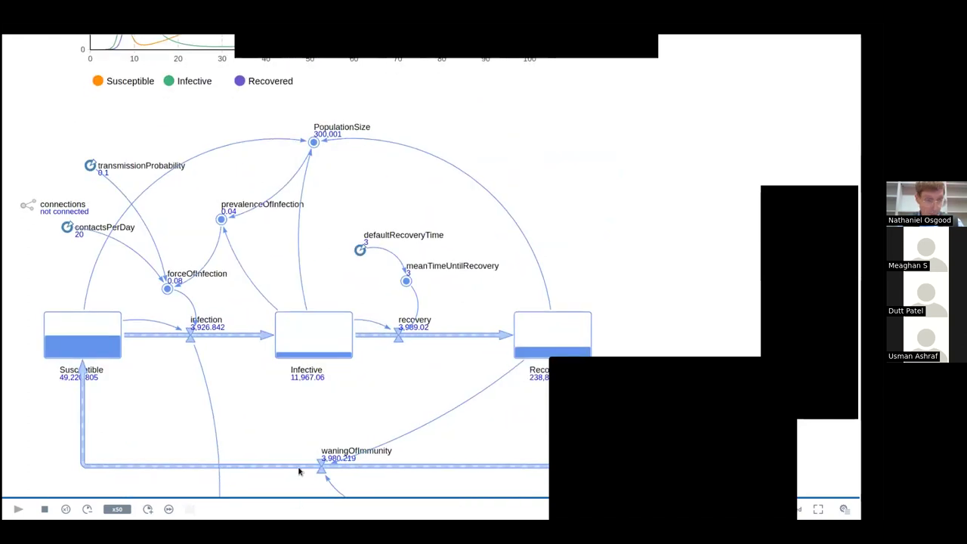
# Examine the Infective curve's second wave and late-run level against the infection and recovery flow values.
pyautogui.scroll(4, 234, 193)
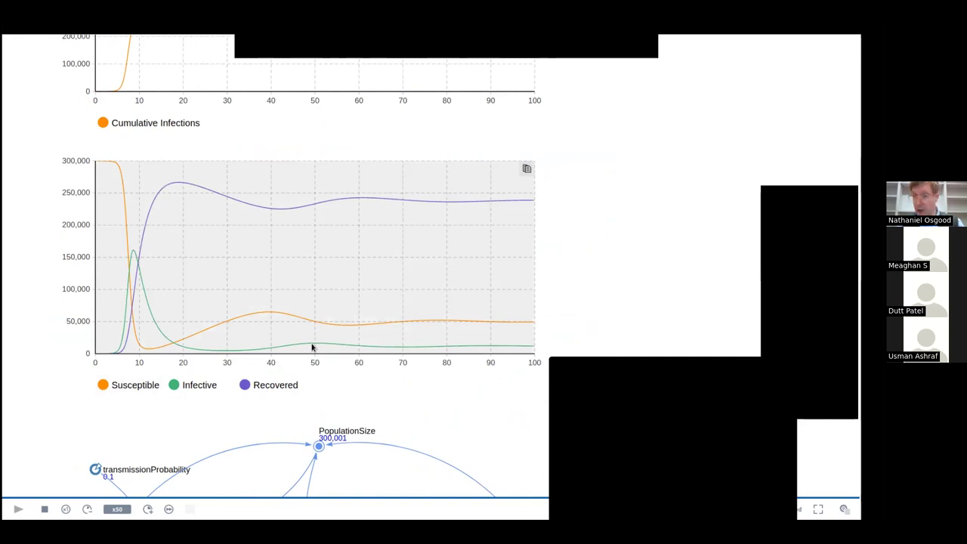
pyautogui.scroll(-5, 310, 325)
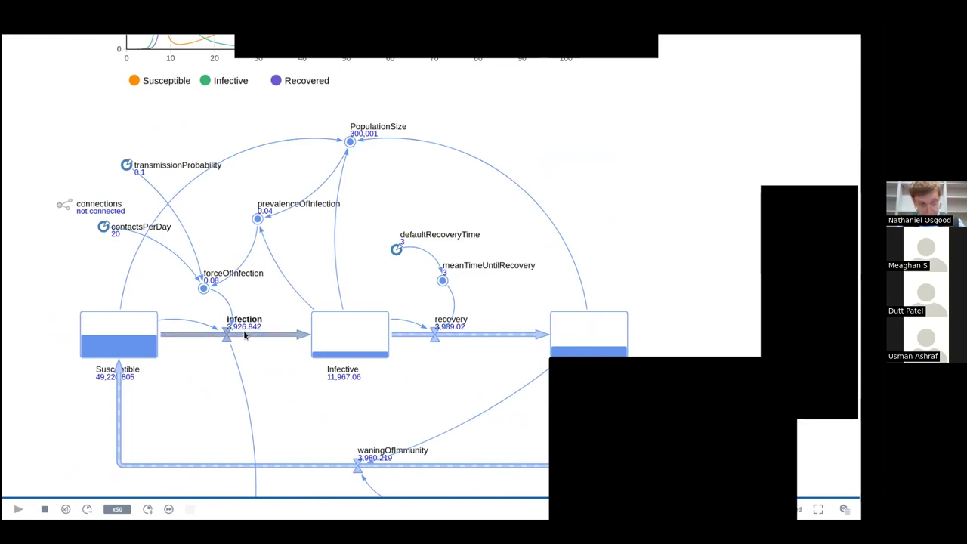
pyautogui.scroll(4, 314, 392)
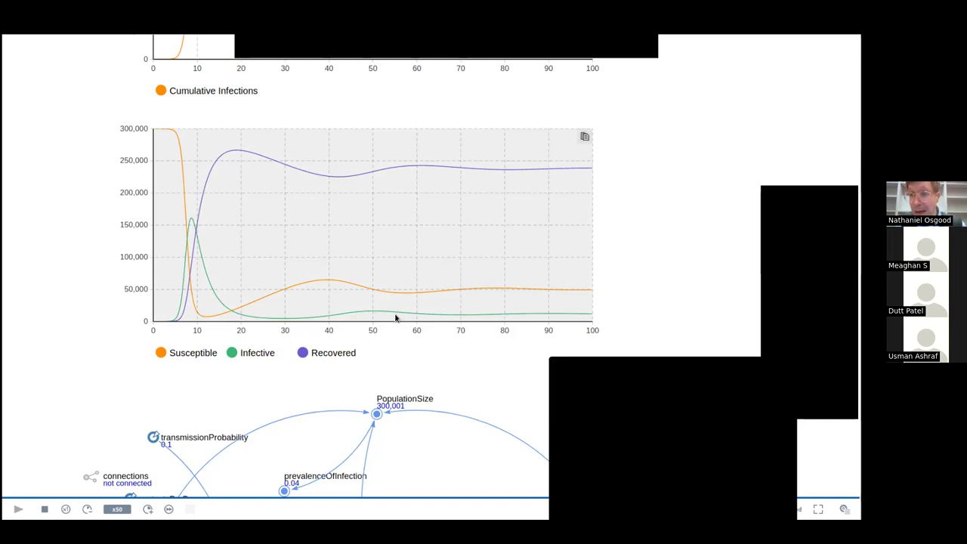
pyautogui.scroll(-3, 397, 220)
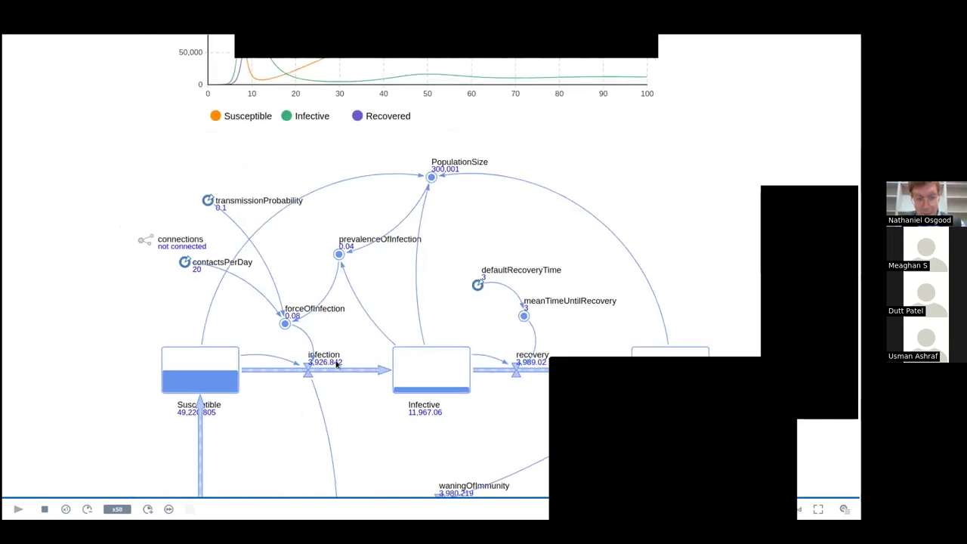
pyautogui.scroll(2, 385, 121)
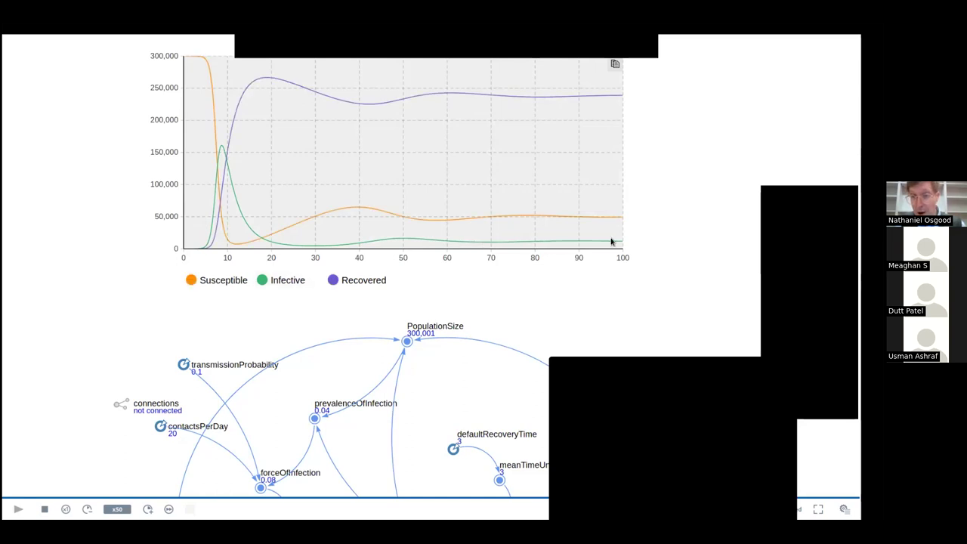
pyautogui.moveTo(509, 389); pyautogui.dragTo(417, 403)
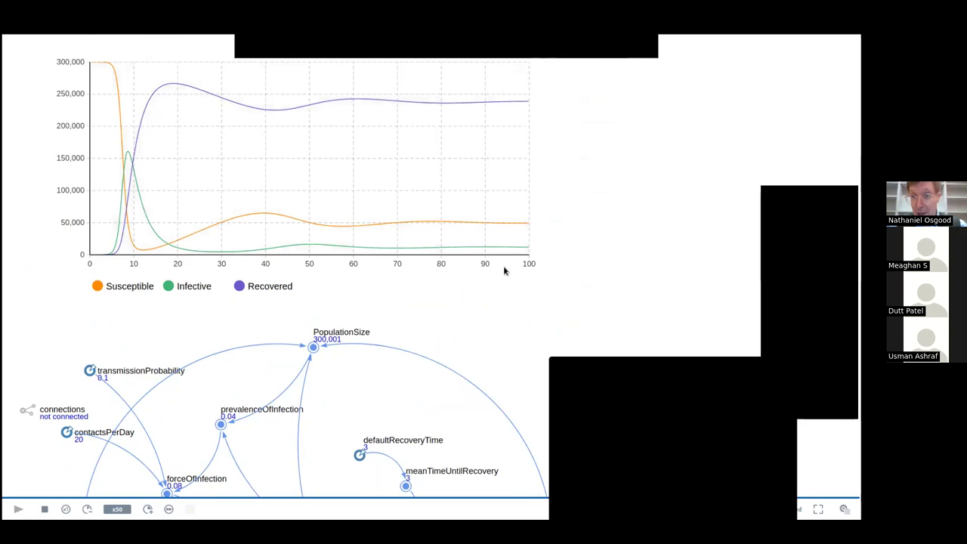
pyautogui.moveTo(449, 317); pyautogui.dragTo(443, 82)
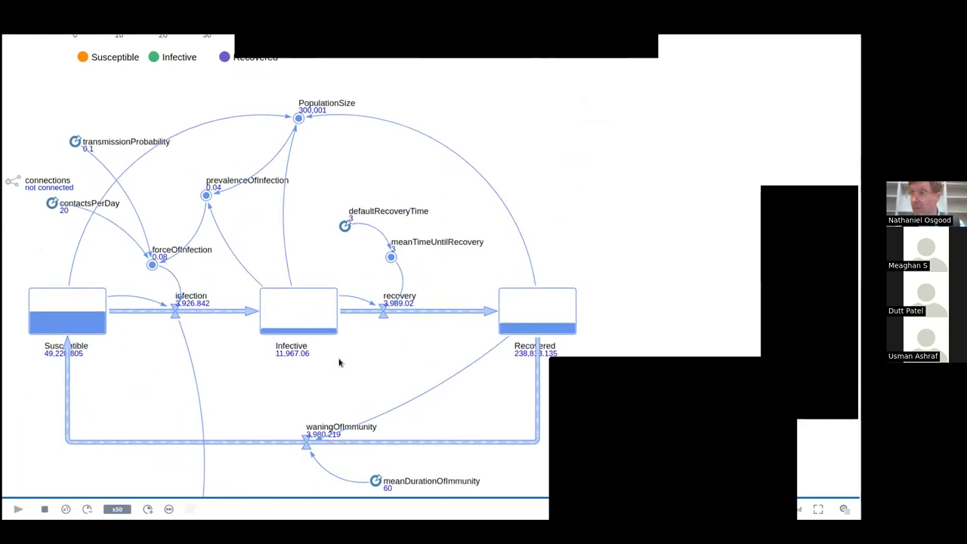
pyautogui.moveTo(432, 141); pyautogui.dragTo(355, 497)
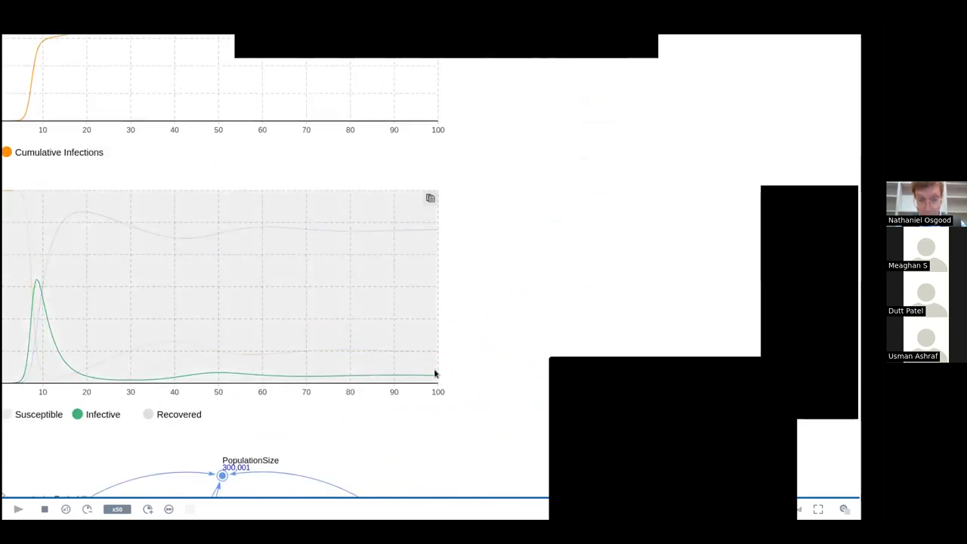
pyautogui.moveTo(416, 438); pyautogui.dragTo(403, 306)
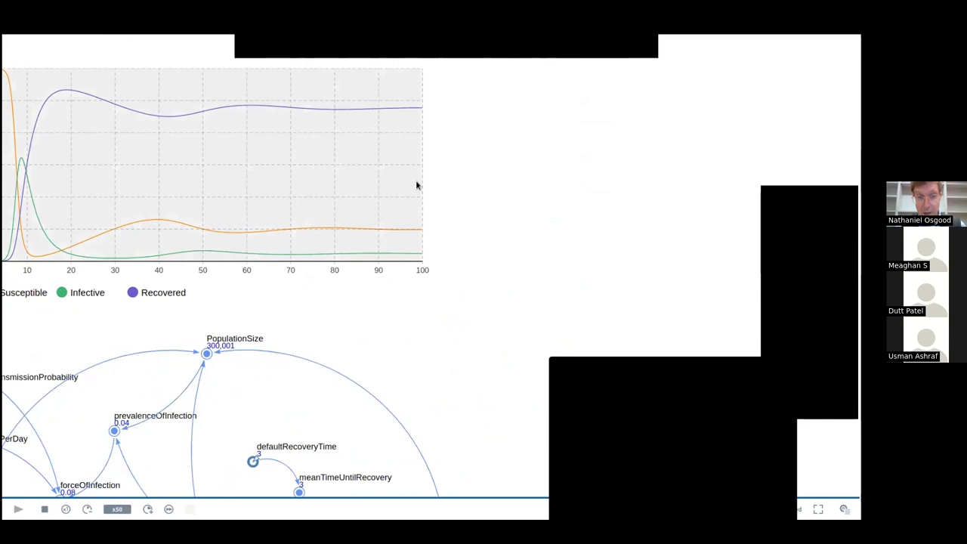
# Inspect the Recovered stock with its recovery inflow and waningOfImmunity outflow, and relate them to the chart's late-run levels.
pyautogui.scroll(-6, 412, 371)
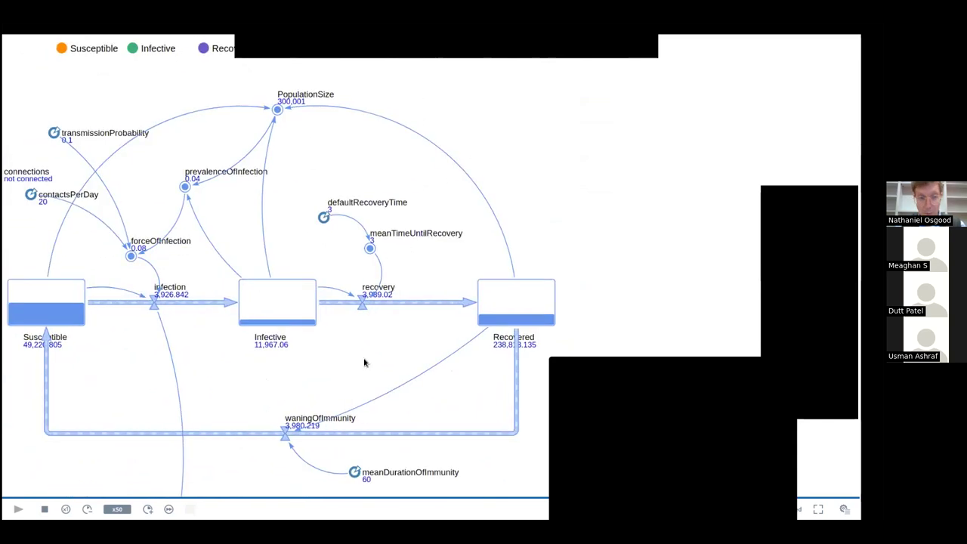
pyautogui.moveTo(231, 319); pyautogui.dragTo(319, 279)
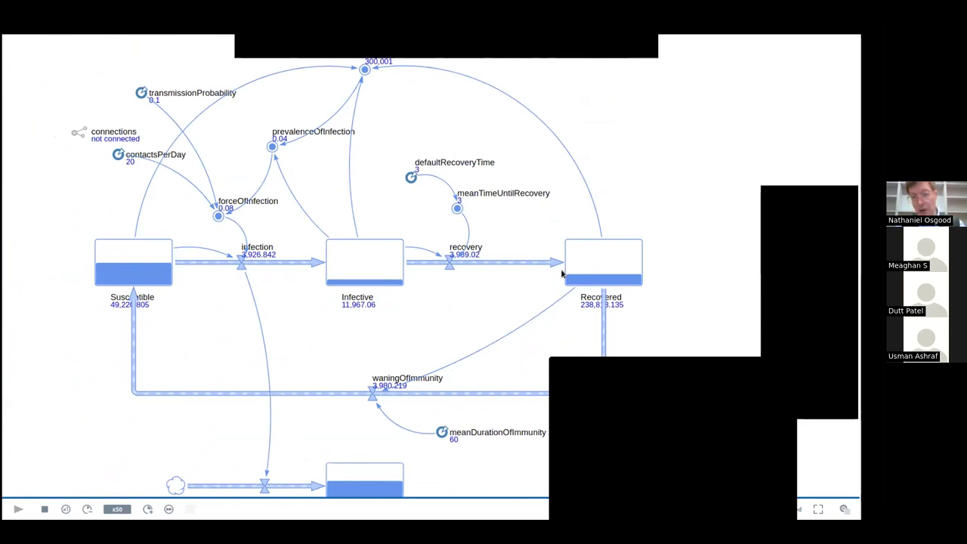
pyautogui.scroll(2, 303, 287)
pyautogui.hscroll(3, 302, 287)
pyautogui.scroll(-1, 347, 299)
pyautogui.scroll(1, 378, 307)
pyautogui.hscroll(2, 377, 306)
pyautogui.moveTo(393, 312); pyautogui.dragTo(400, 313)
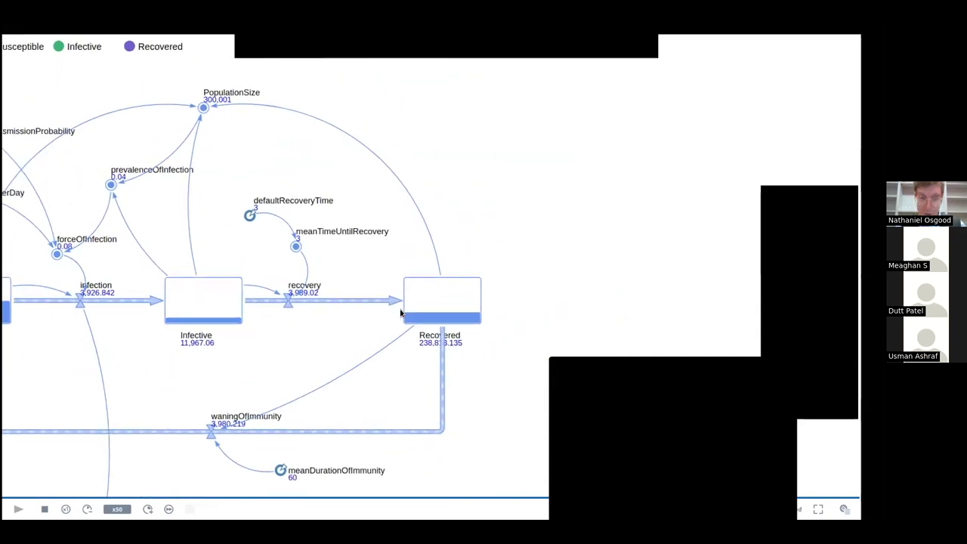
pyautogui.moveTo(423, 185); pyautogui.dragTo(470, 436)
pyautogui.moveTo(453, 255); pyautogui.dragTo(517, 153)
pyautogui.scroll(4, 459, 313)
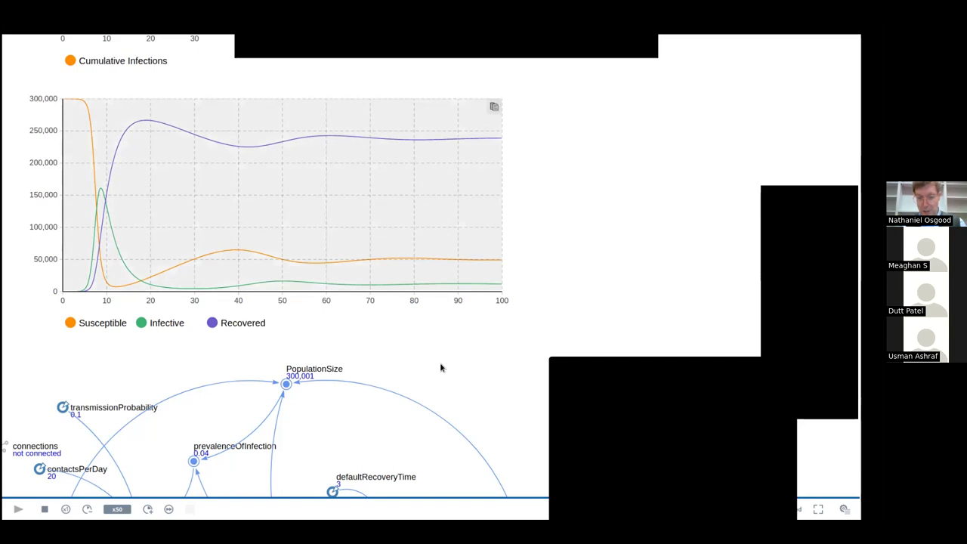
pyautogui.scroll(-3, 367, 275)
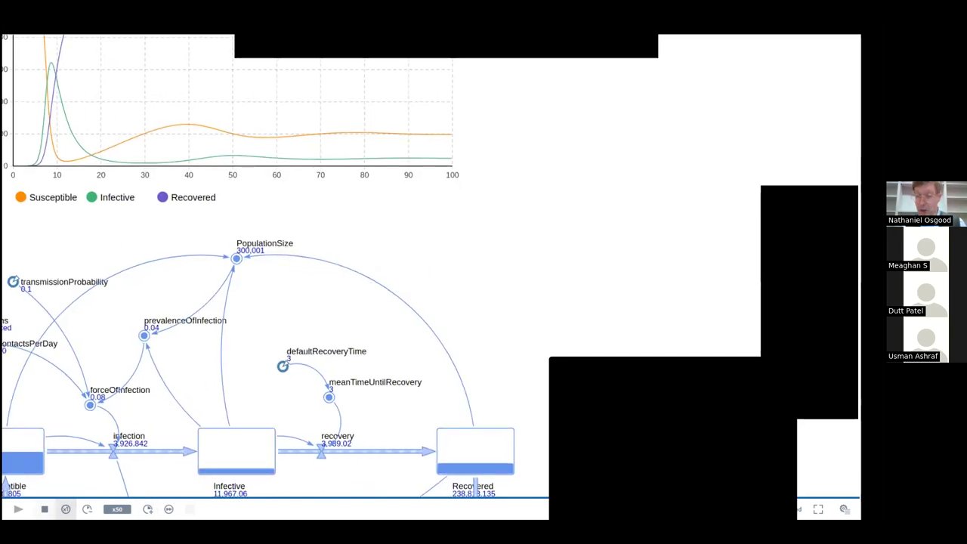